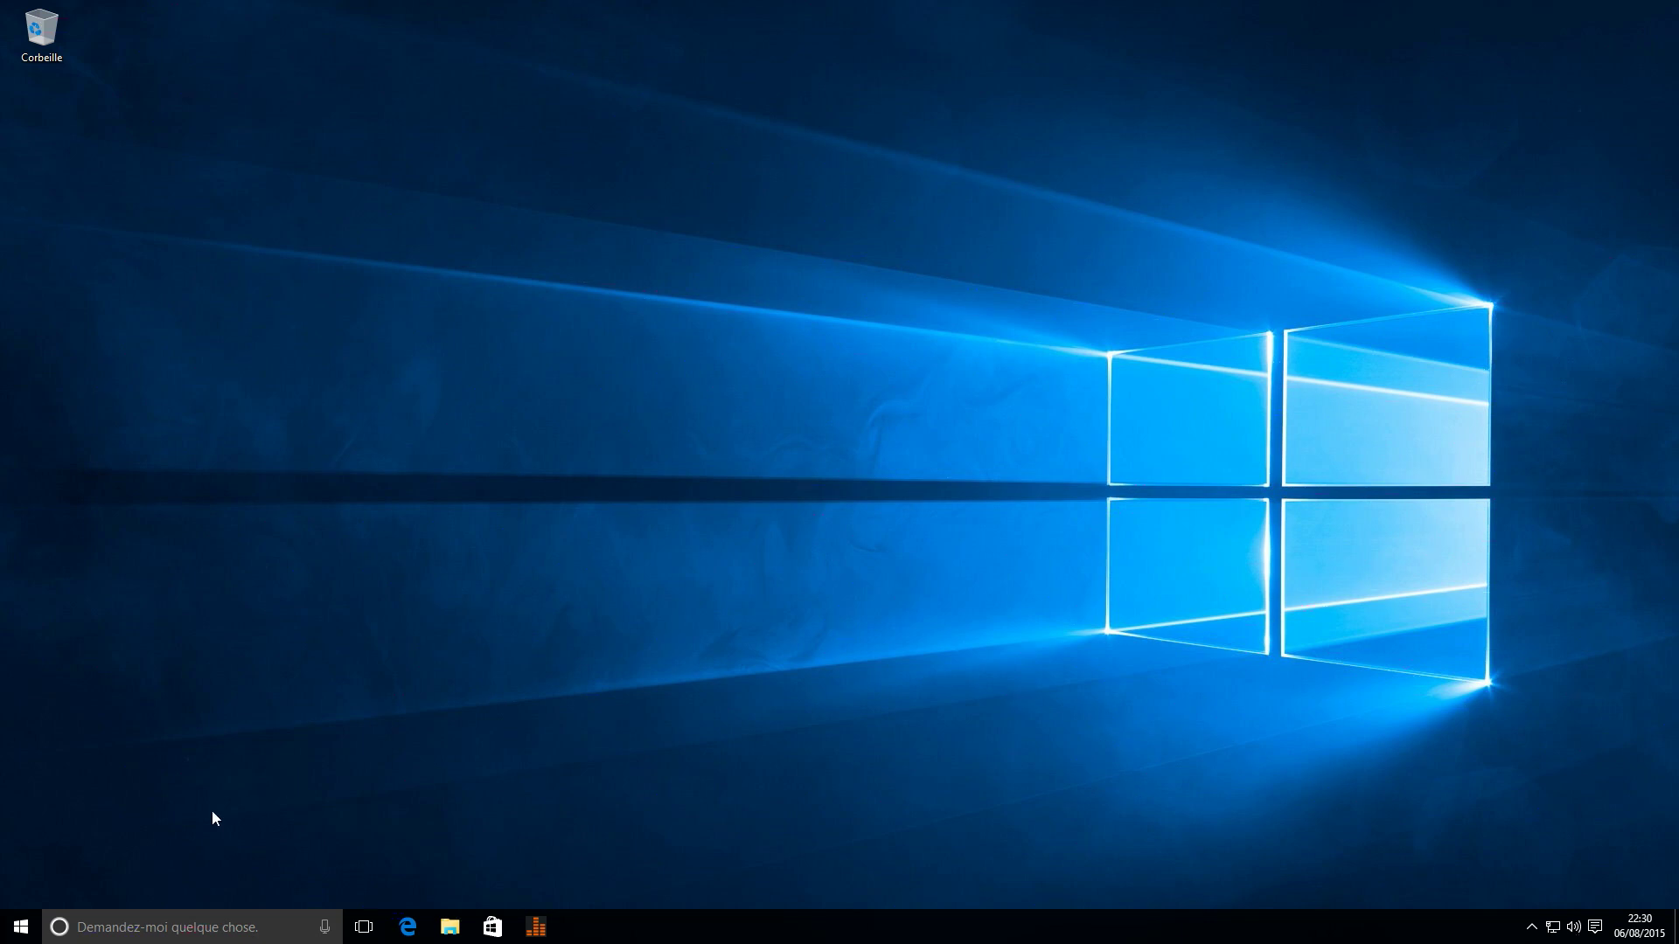
Step: Examine the default applications assigned in the System settings, from calendar to web browser, and close the settings window
left_click(27, 934)
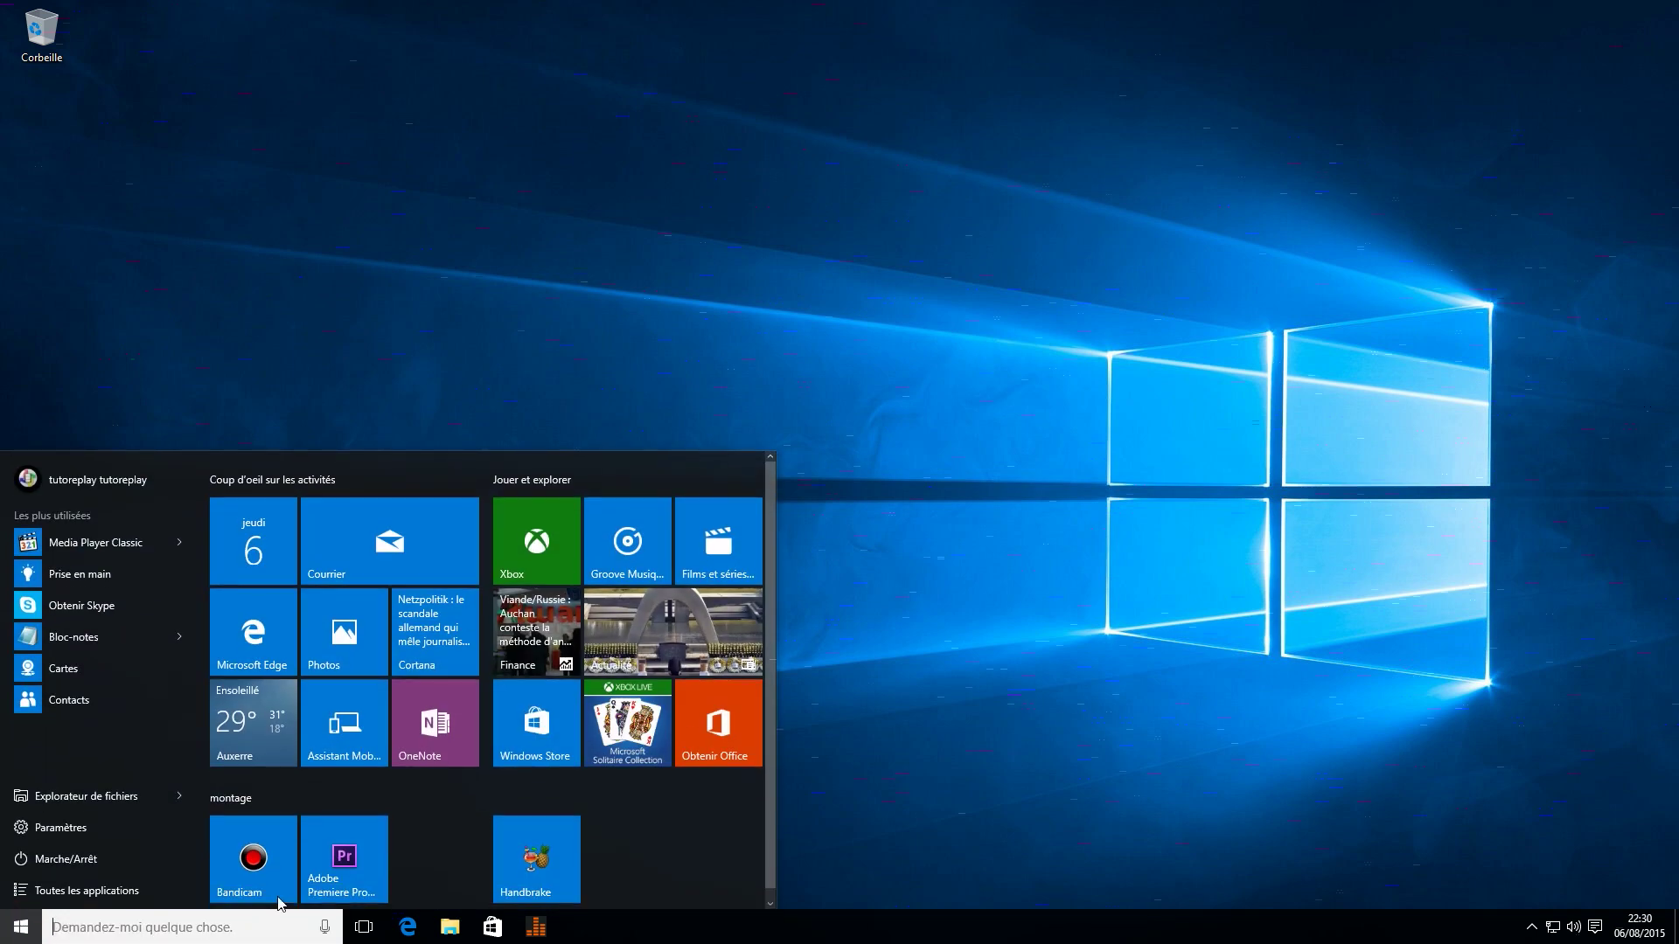
mouse_move(630, 792)
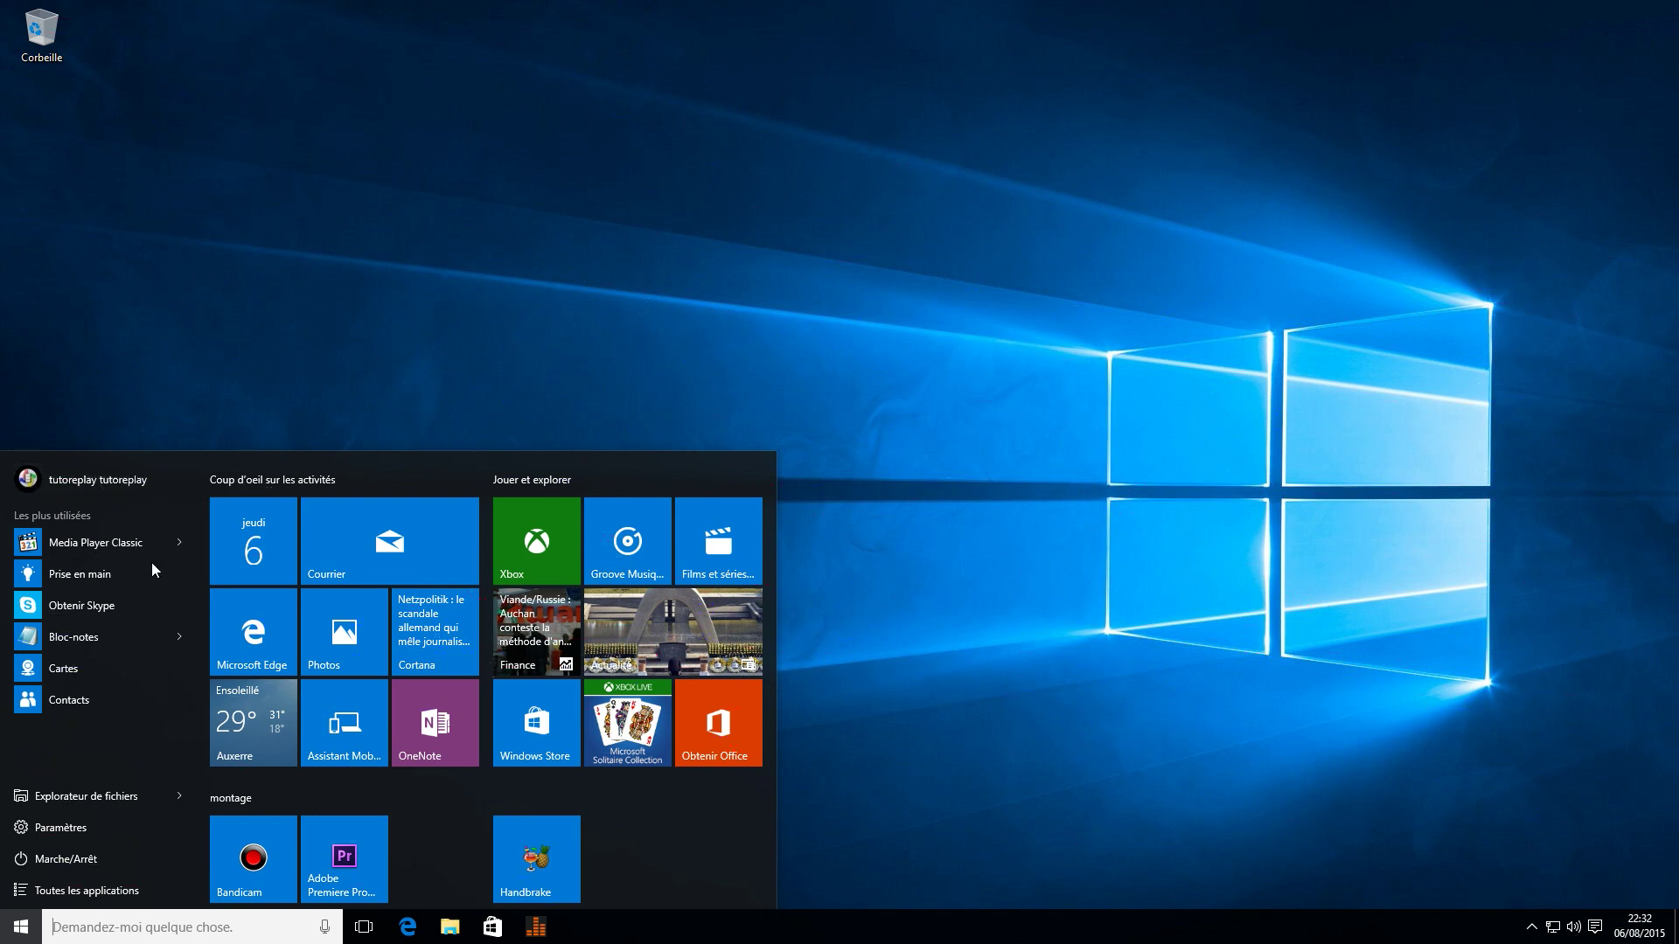
left_click(92, 833)
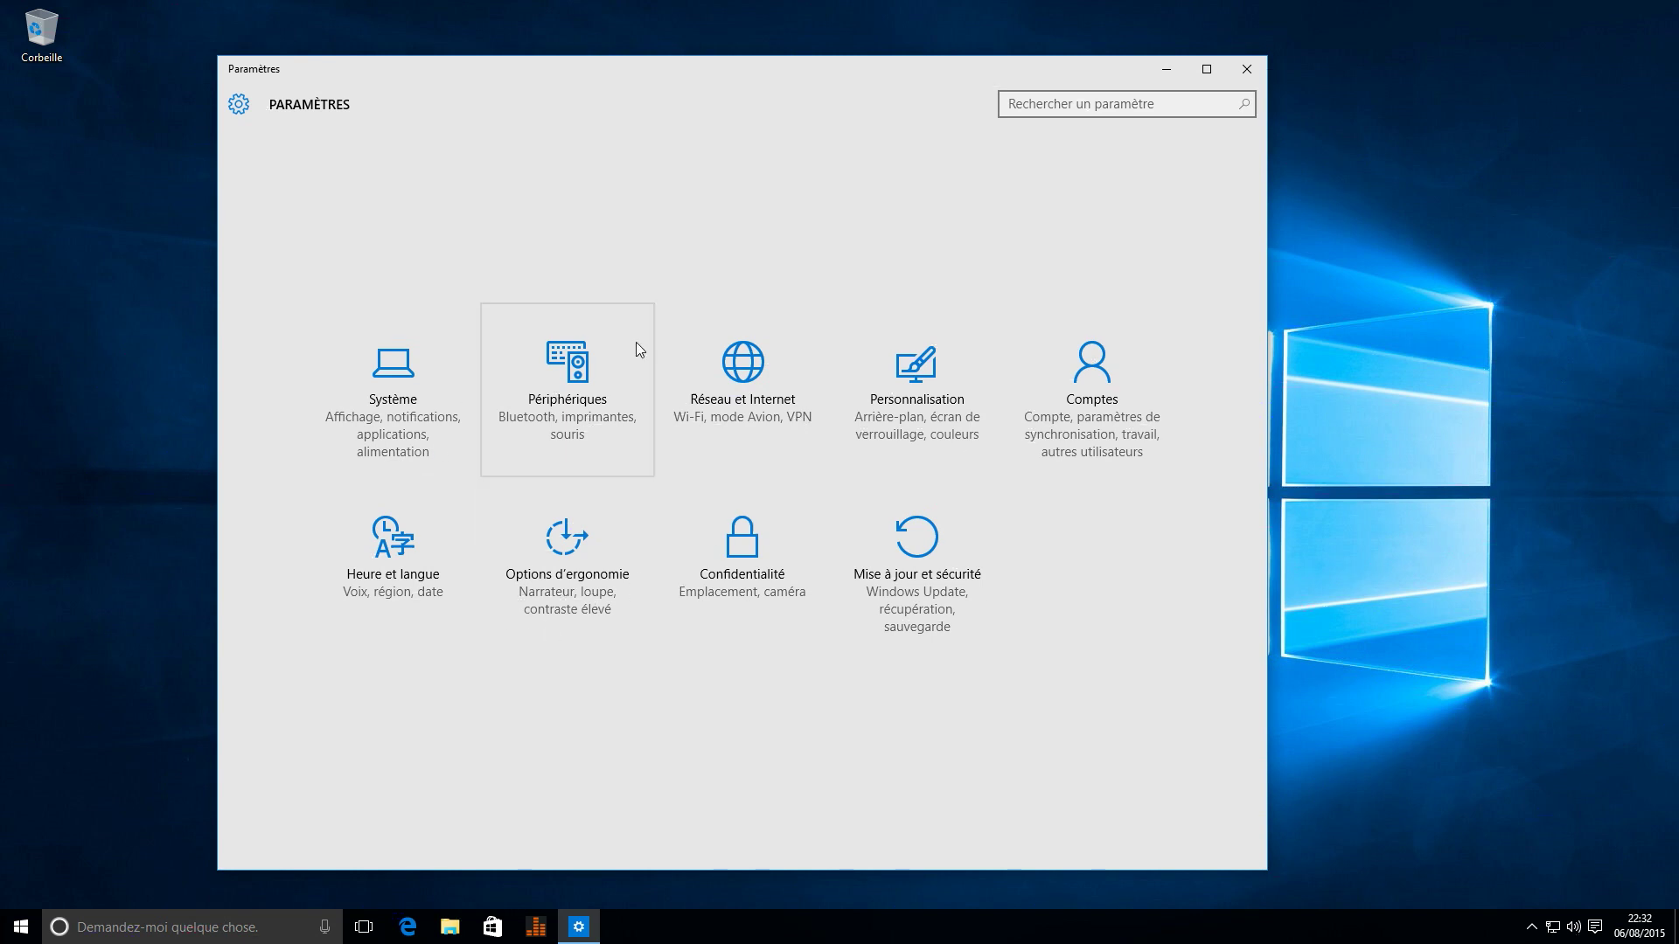
left_click(395, 379)
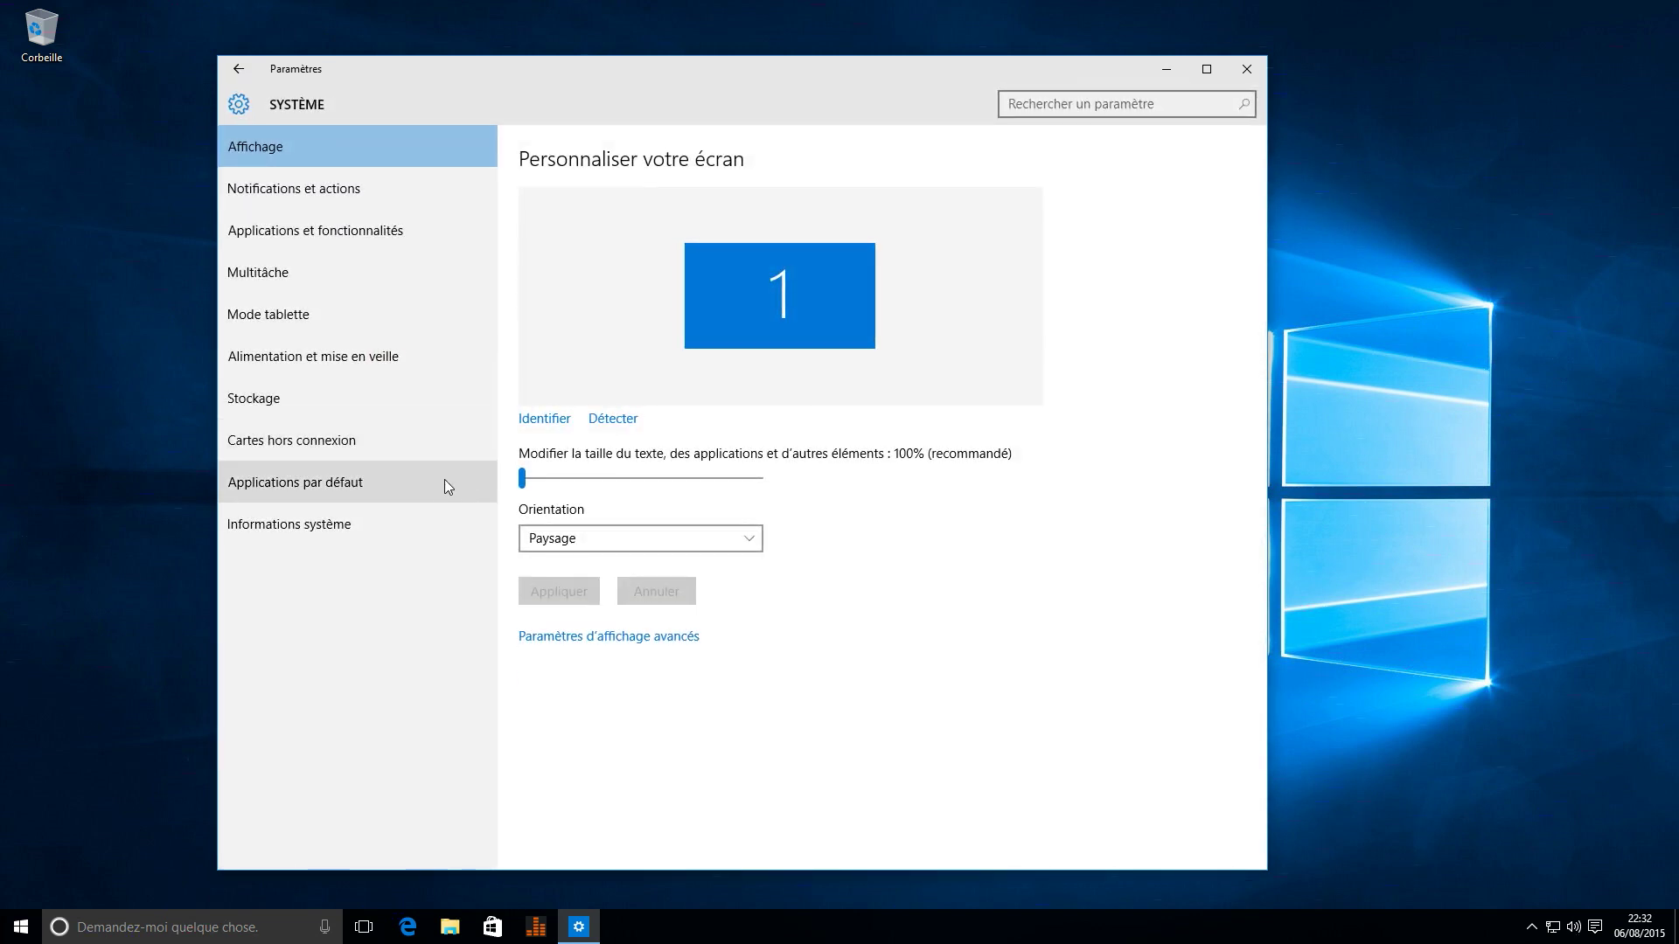
left_click(293, 481)
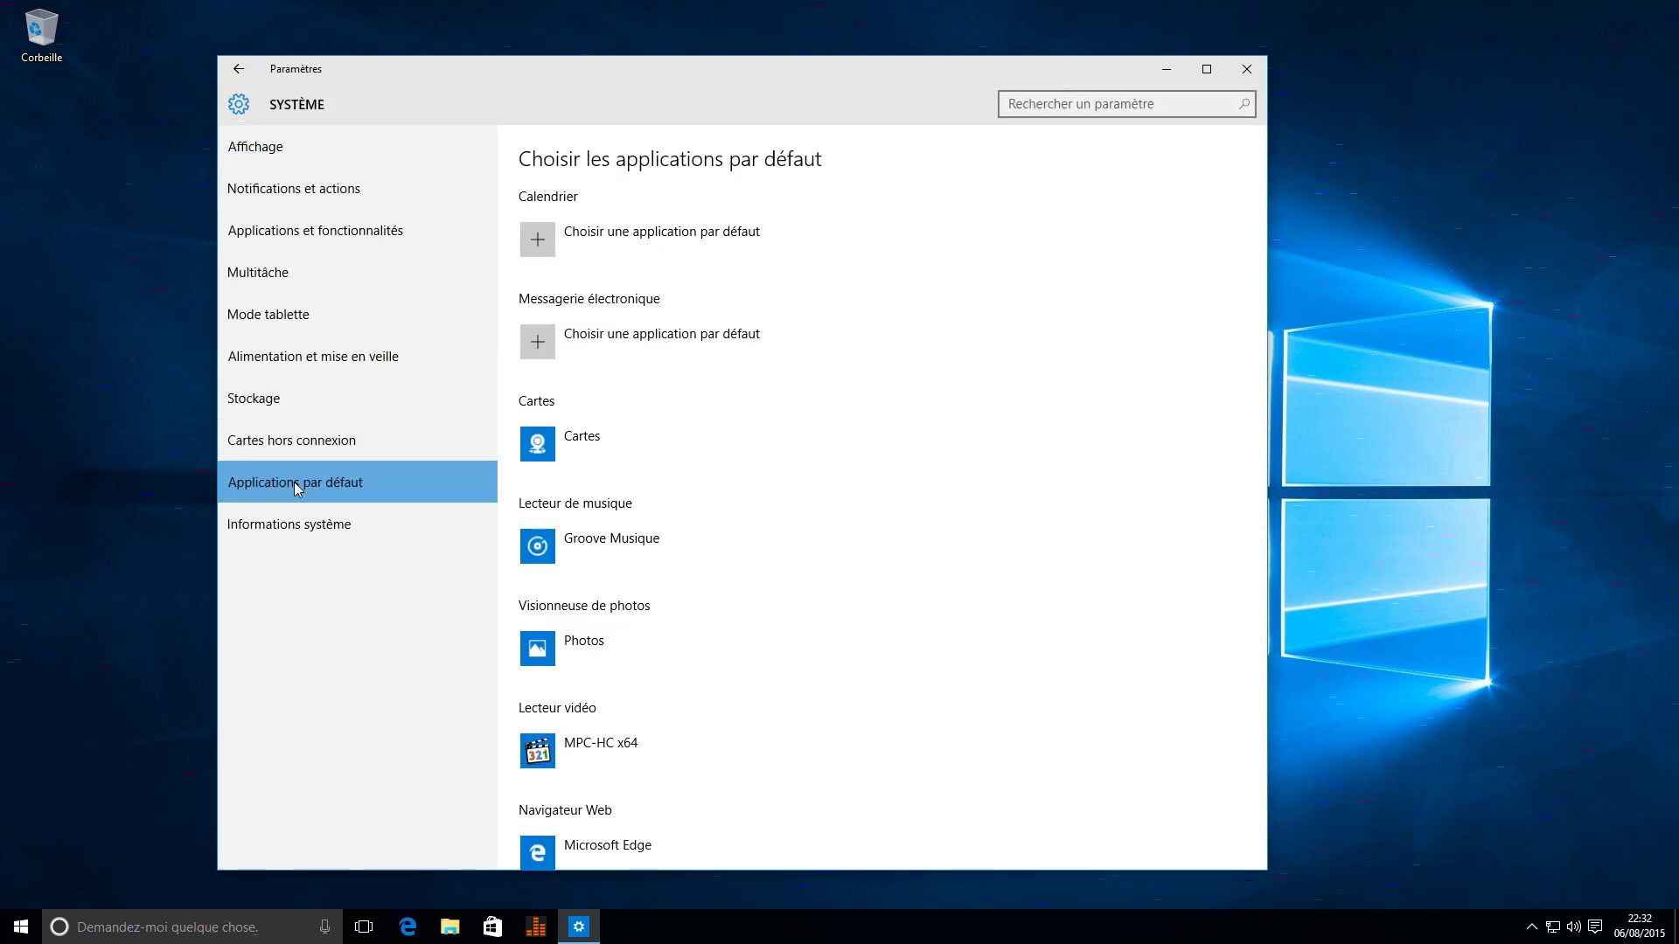
scroll(772, 492, "down", 5)
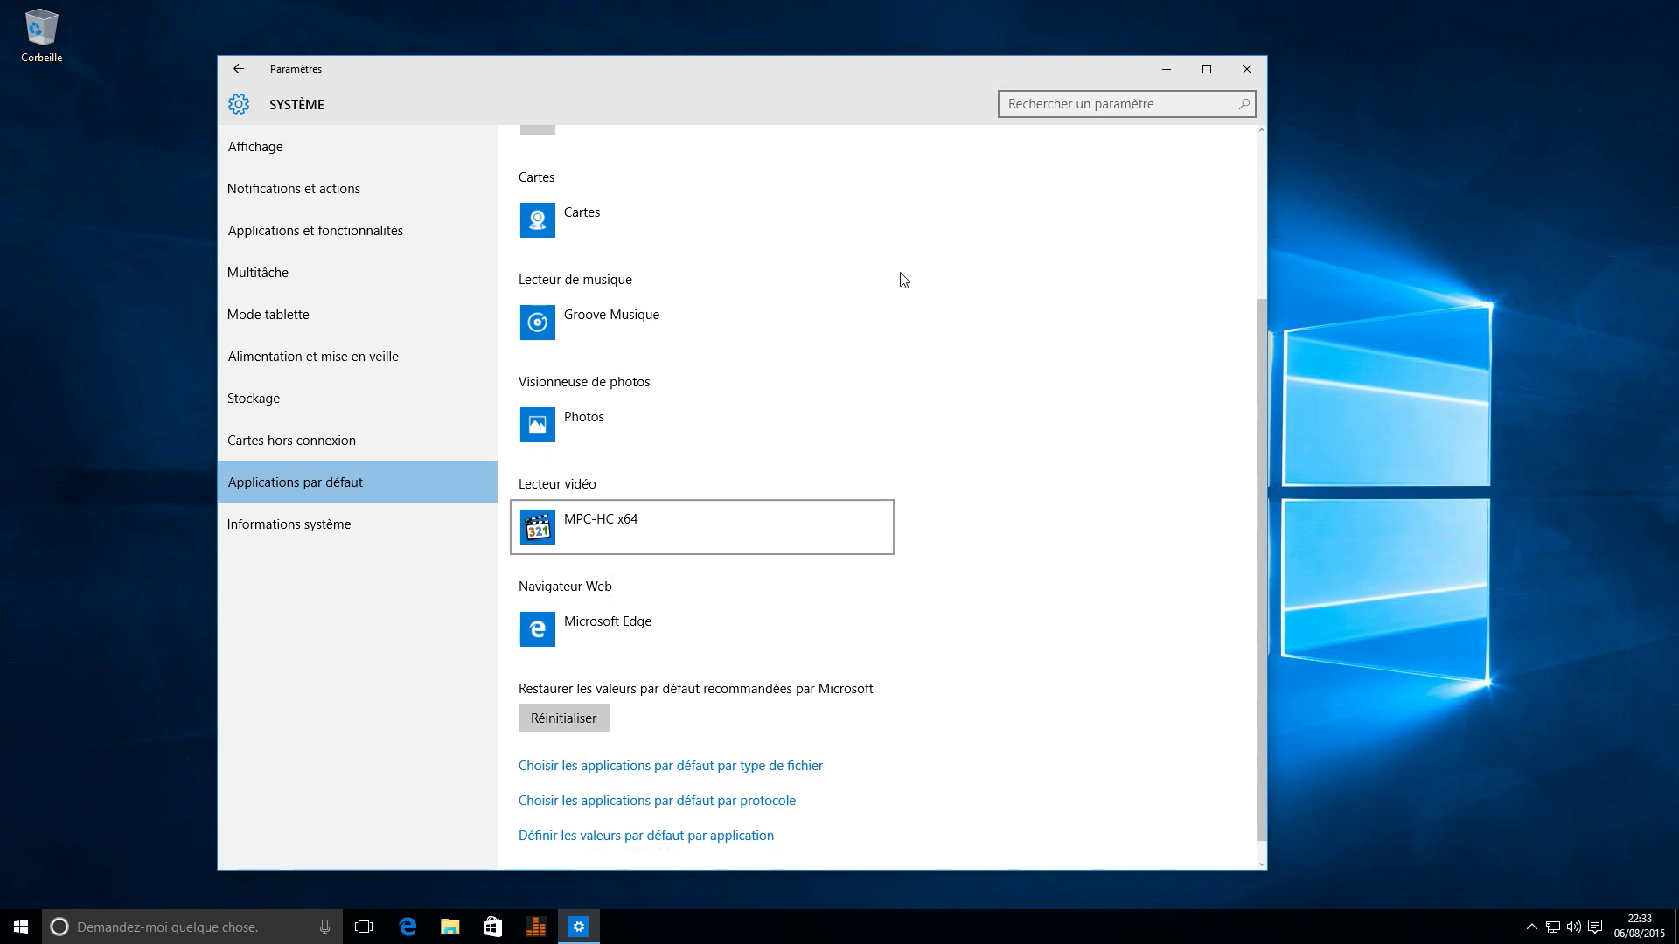
scroll(918, 249, "up", 2)
scroll(924, 271, "down", 1)
scroll(924, 271, "down", 1)
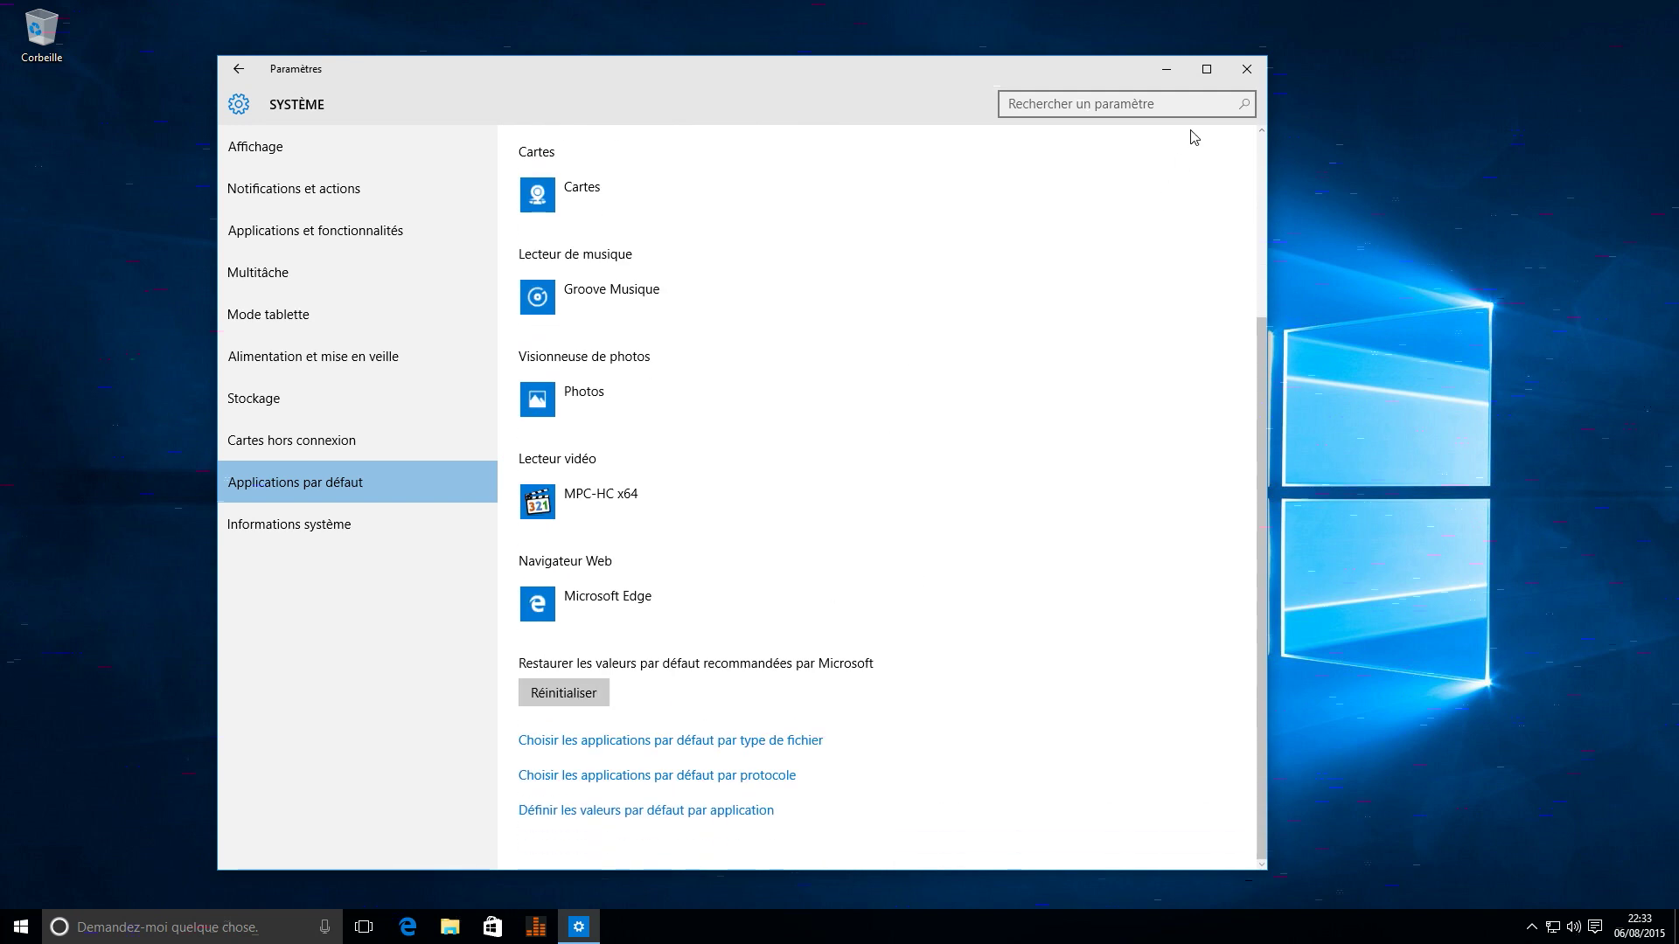
left_click(1254, 75)
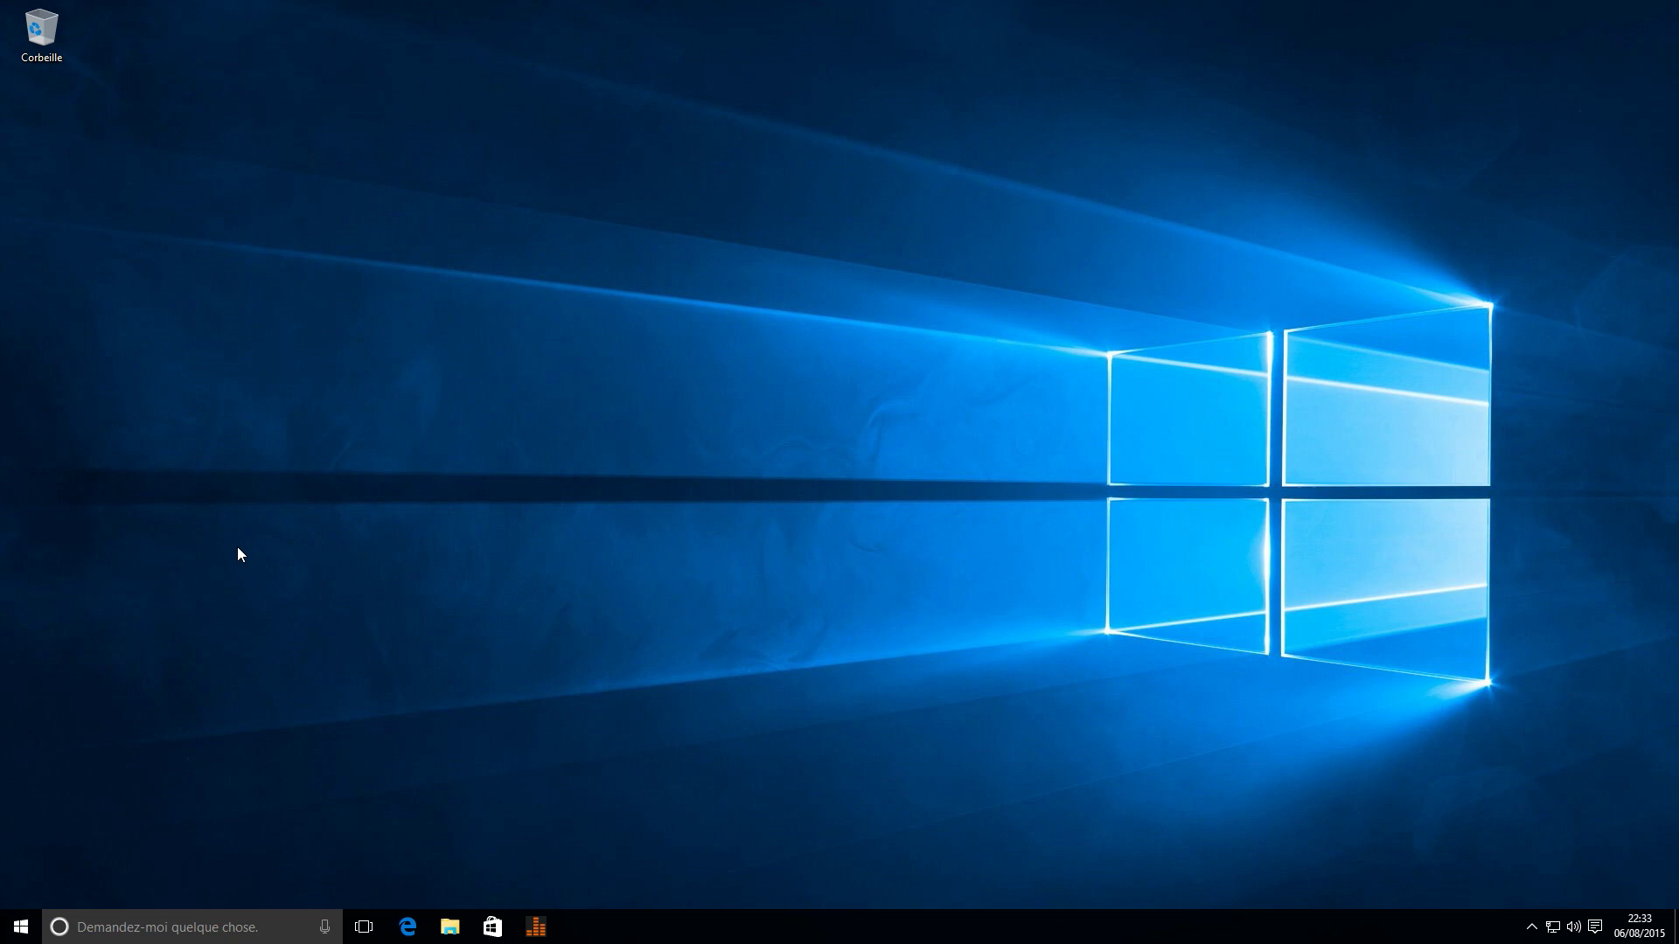
Step: Look over the system shortcuts offered by the Start button's context list and dismiss it
right_click(26, 932)
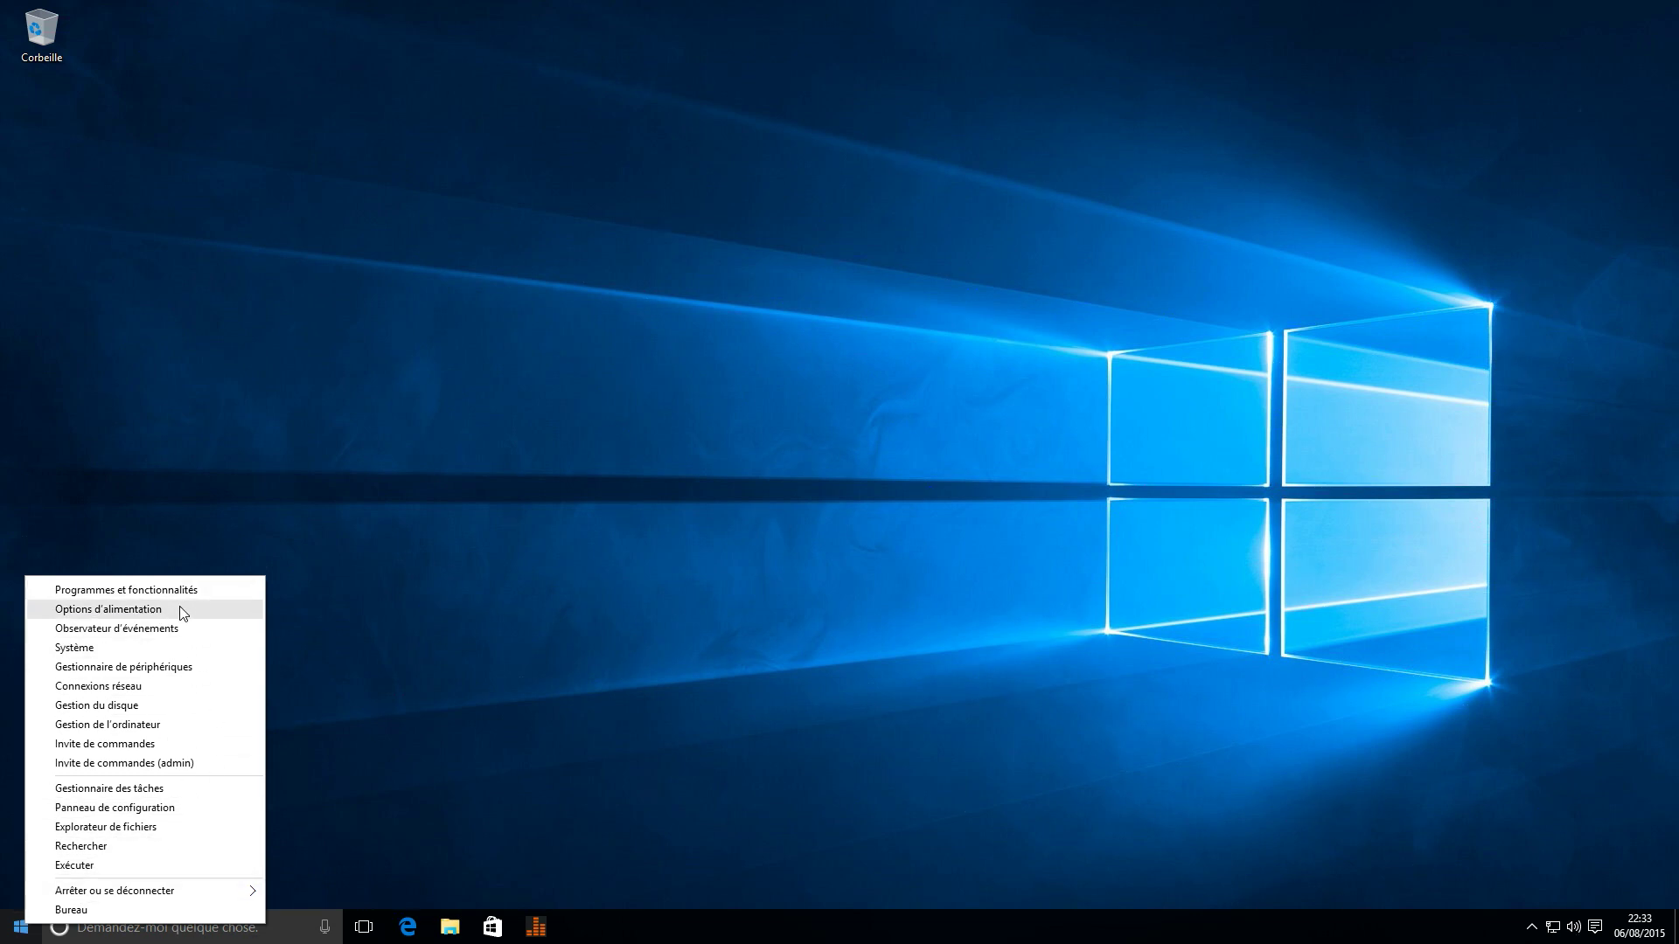
left_click(313, 715)
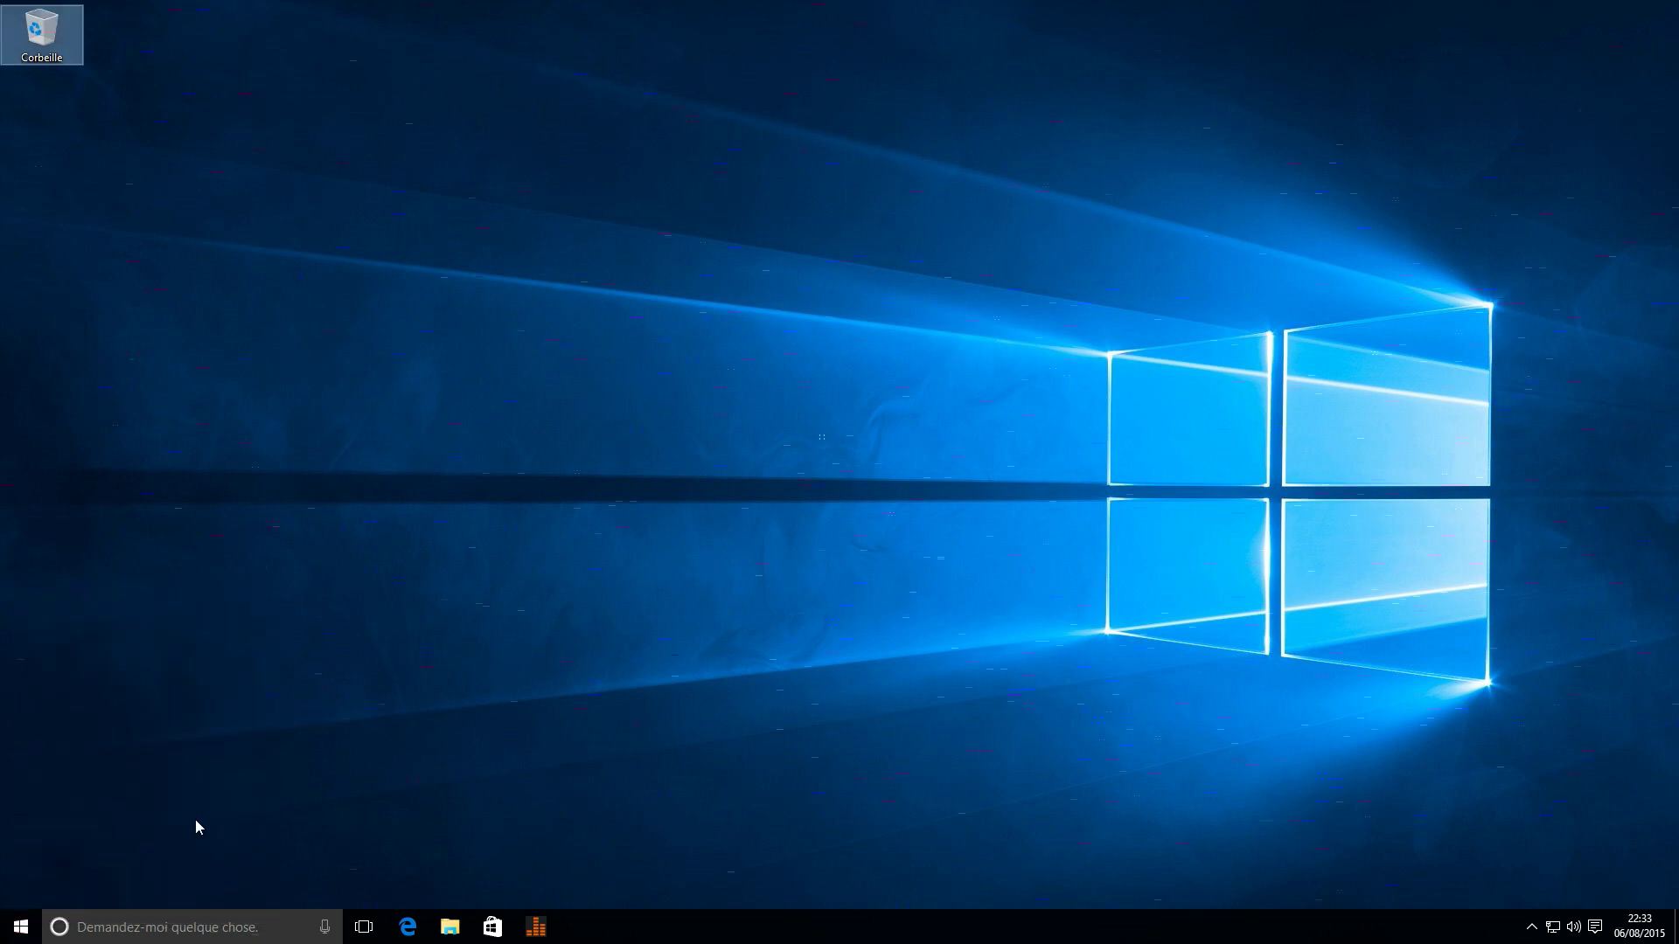
Step: Browse the full list of installed applications, using the letter index to reach X and A, and return to the main Start view
left_click(30, 935)
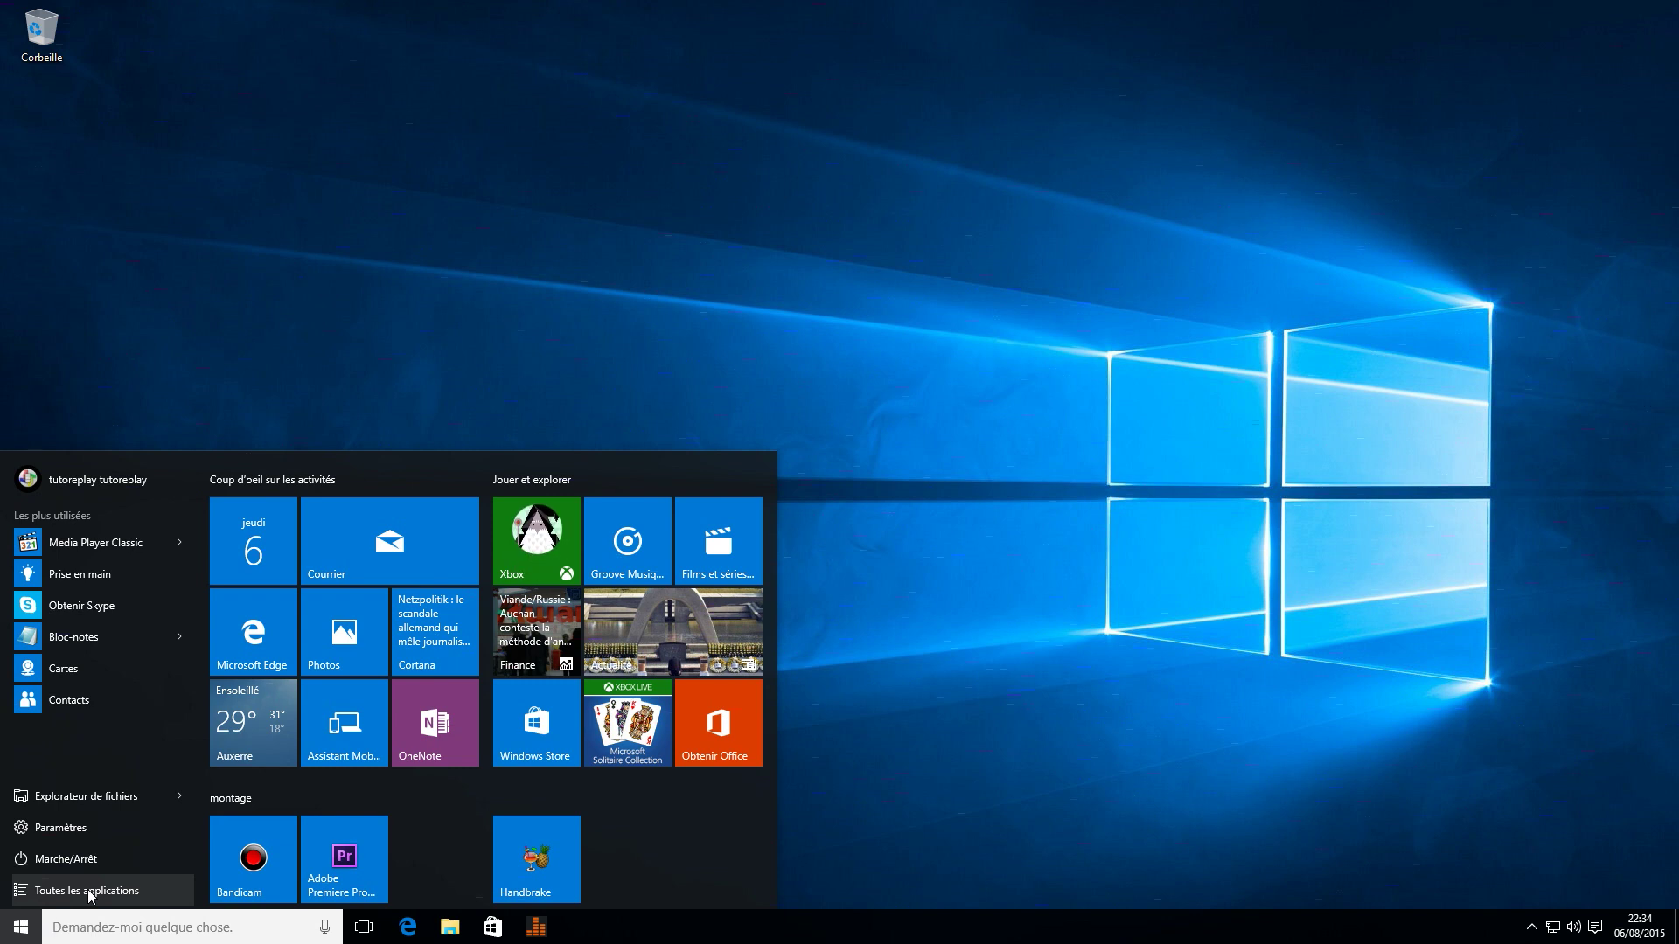
left_click(87, 889)
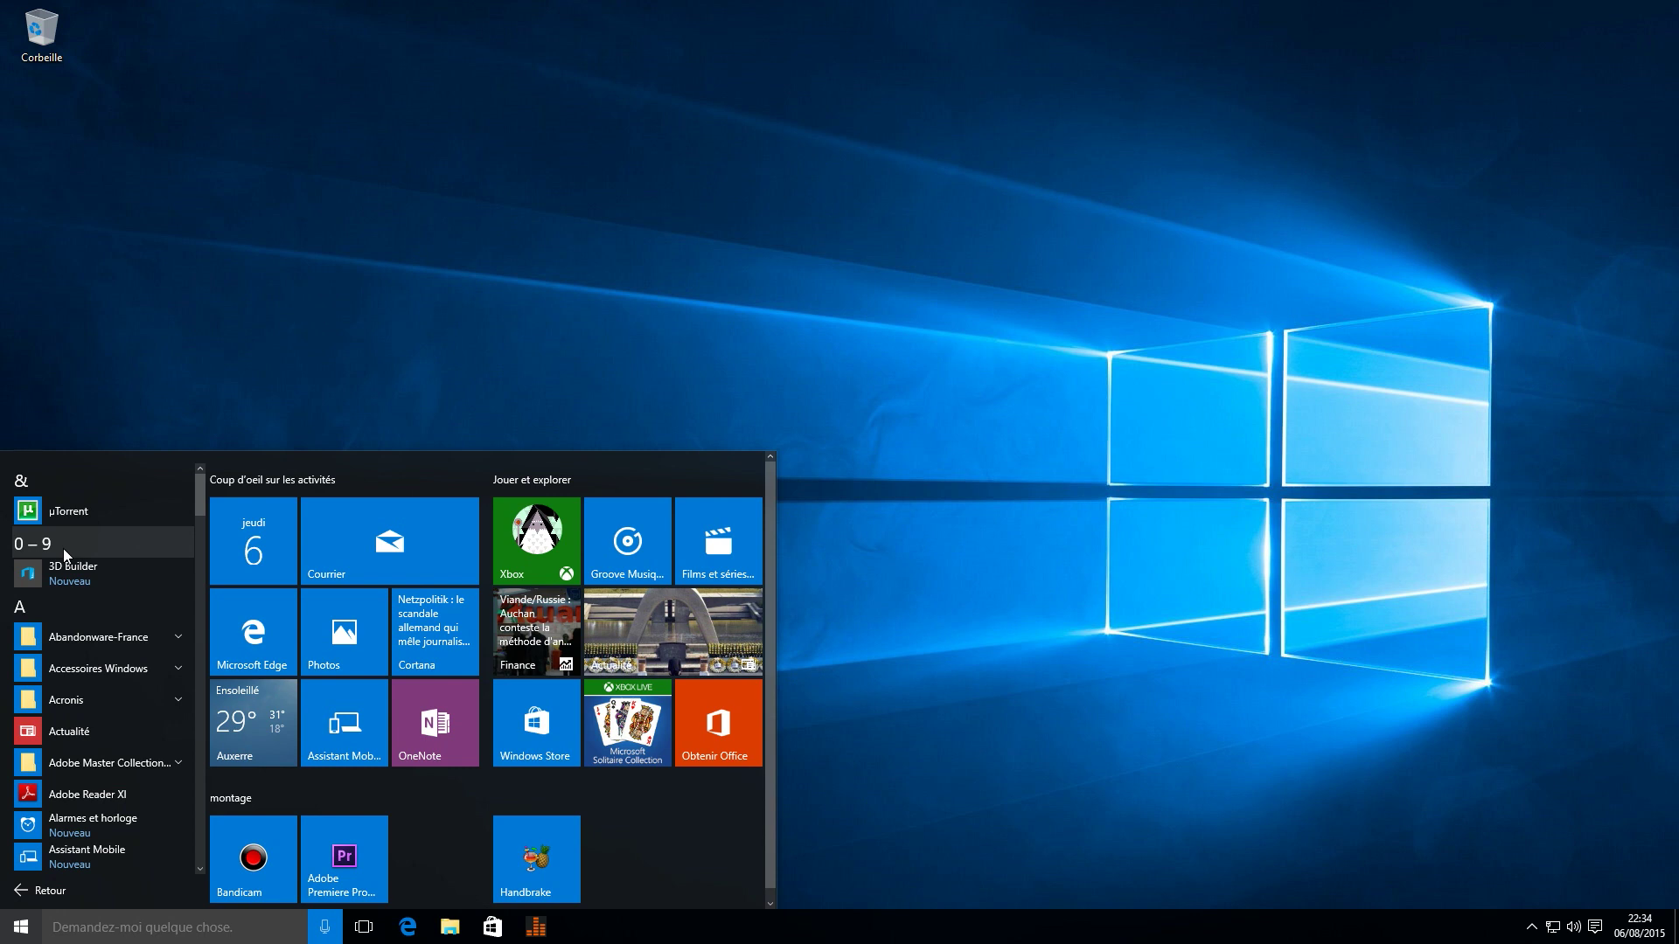
scroll(112, 748, "down", 5)
scroll(100, 700, "up", 5)
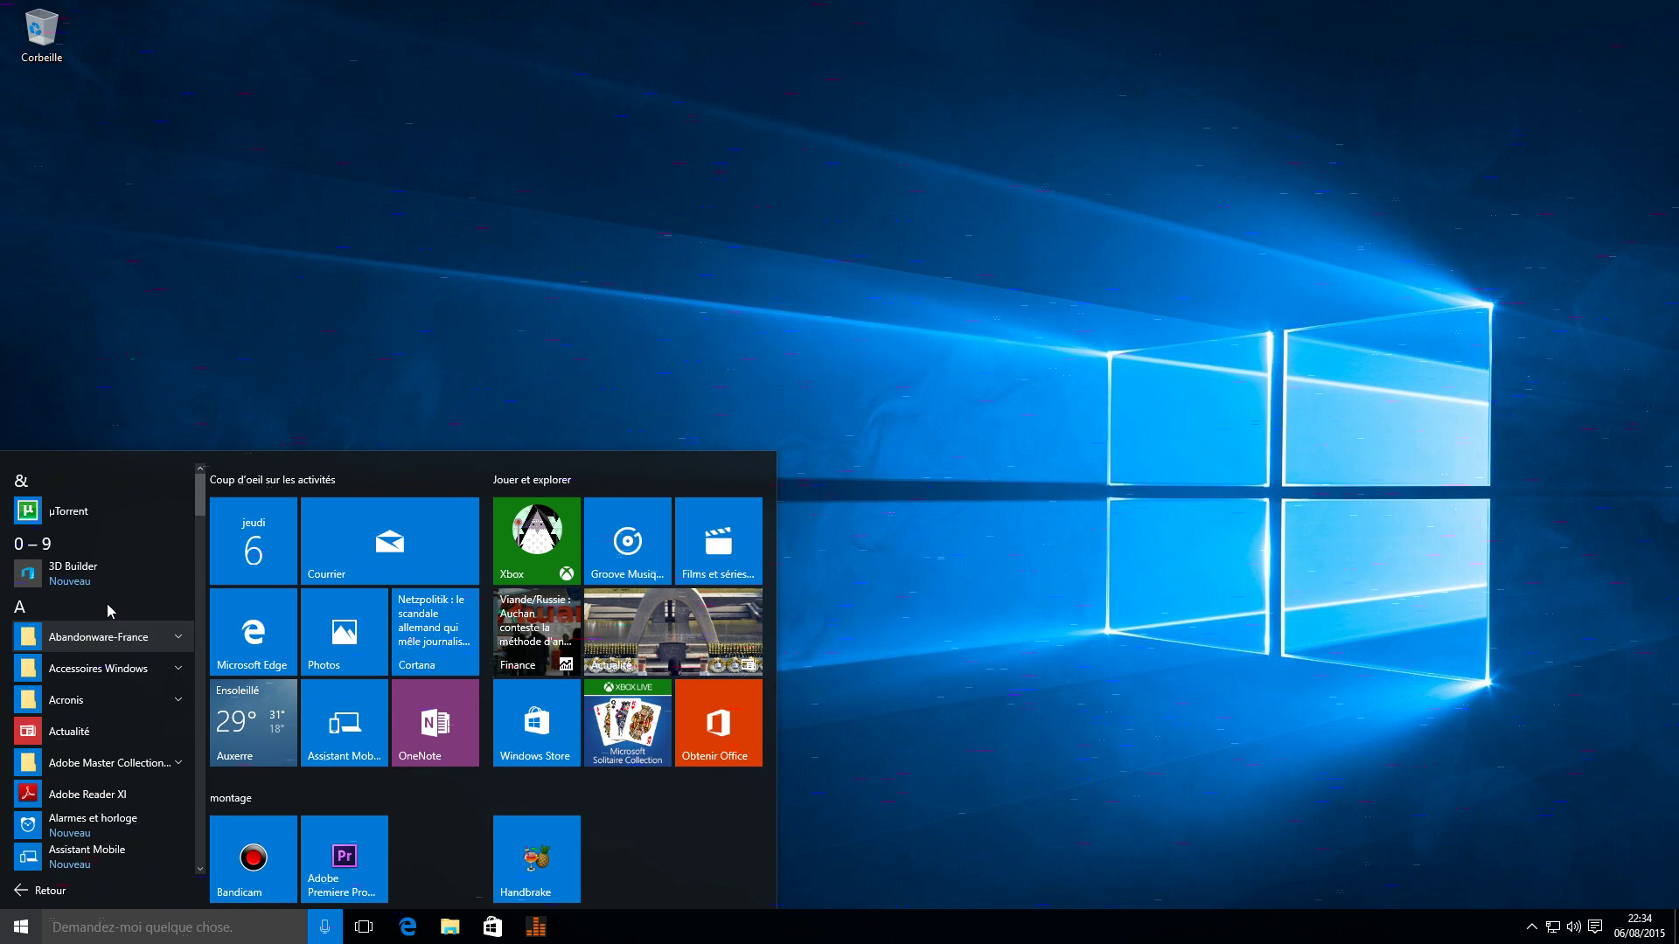
left_click(28, 615)
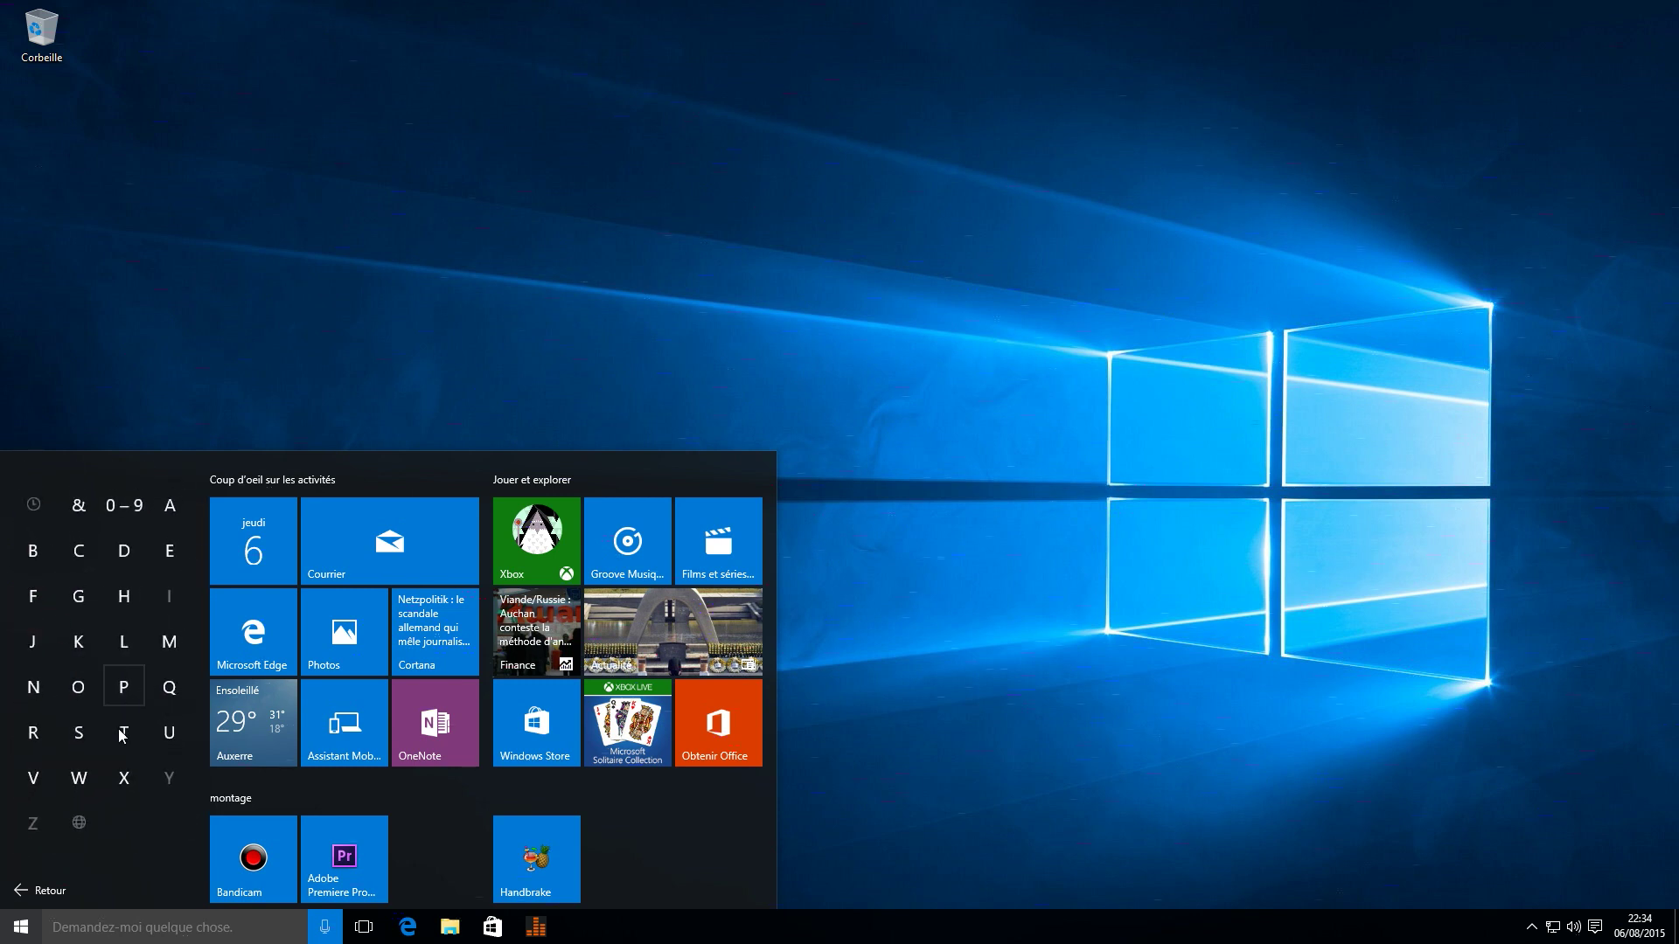
left_click(131, 775)
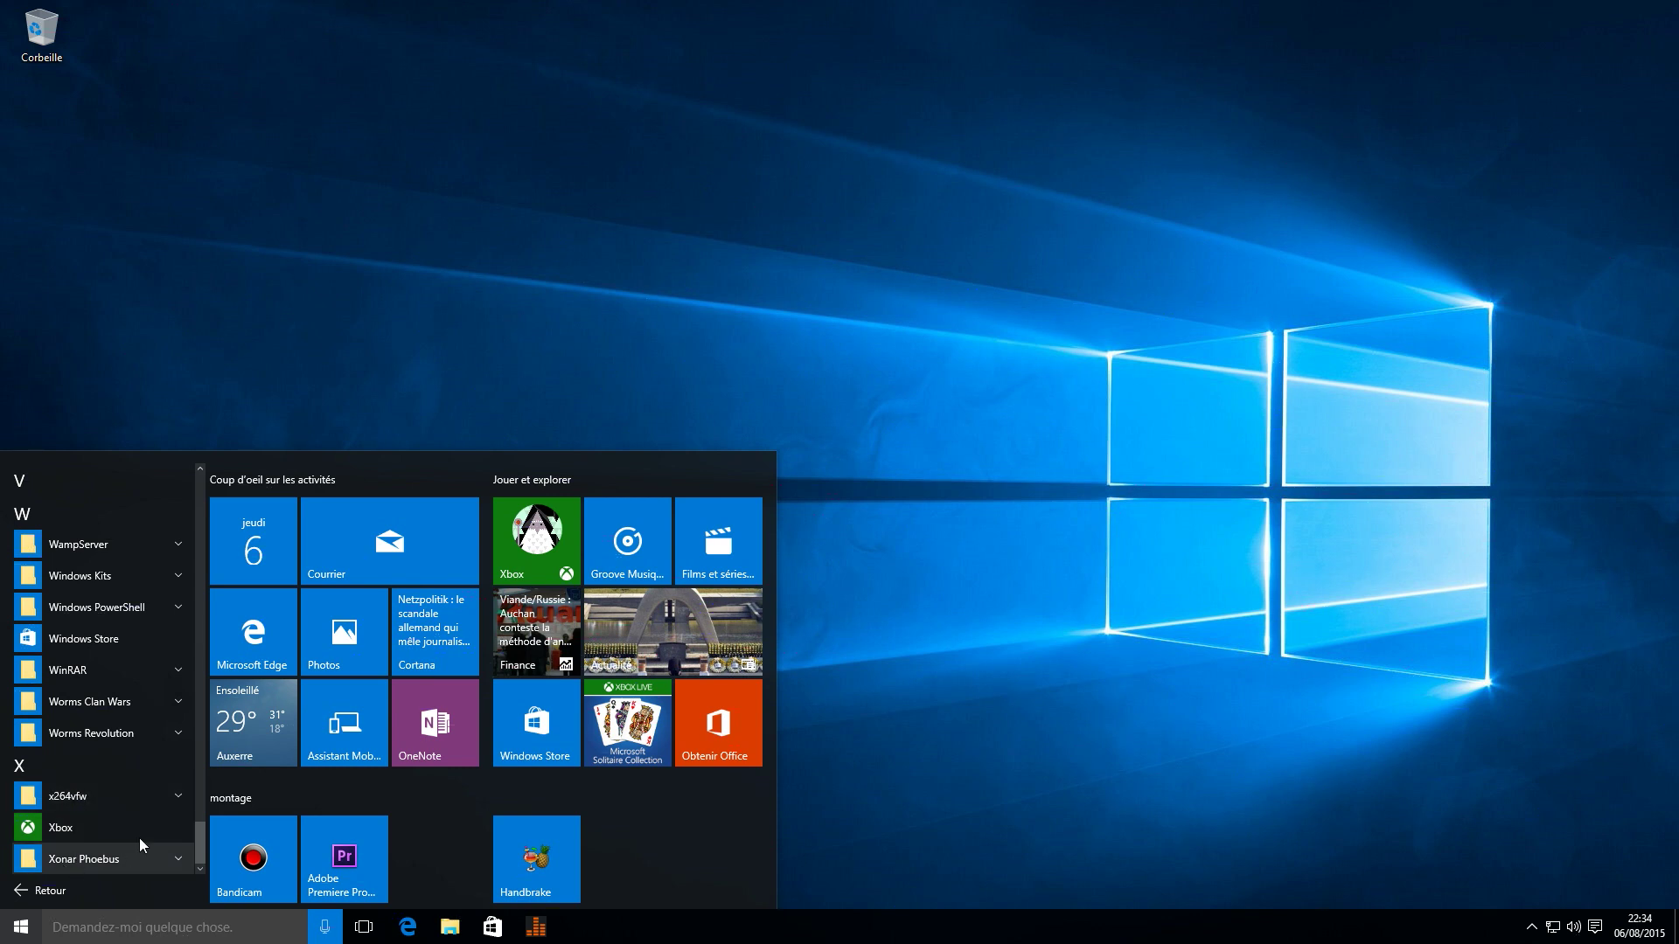
left_click(92, 518)
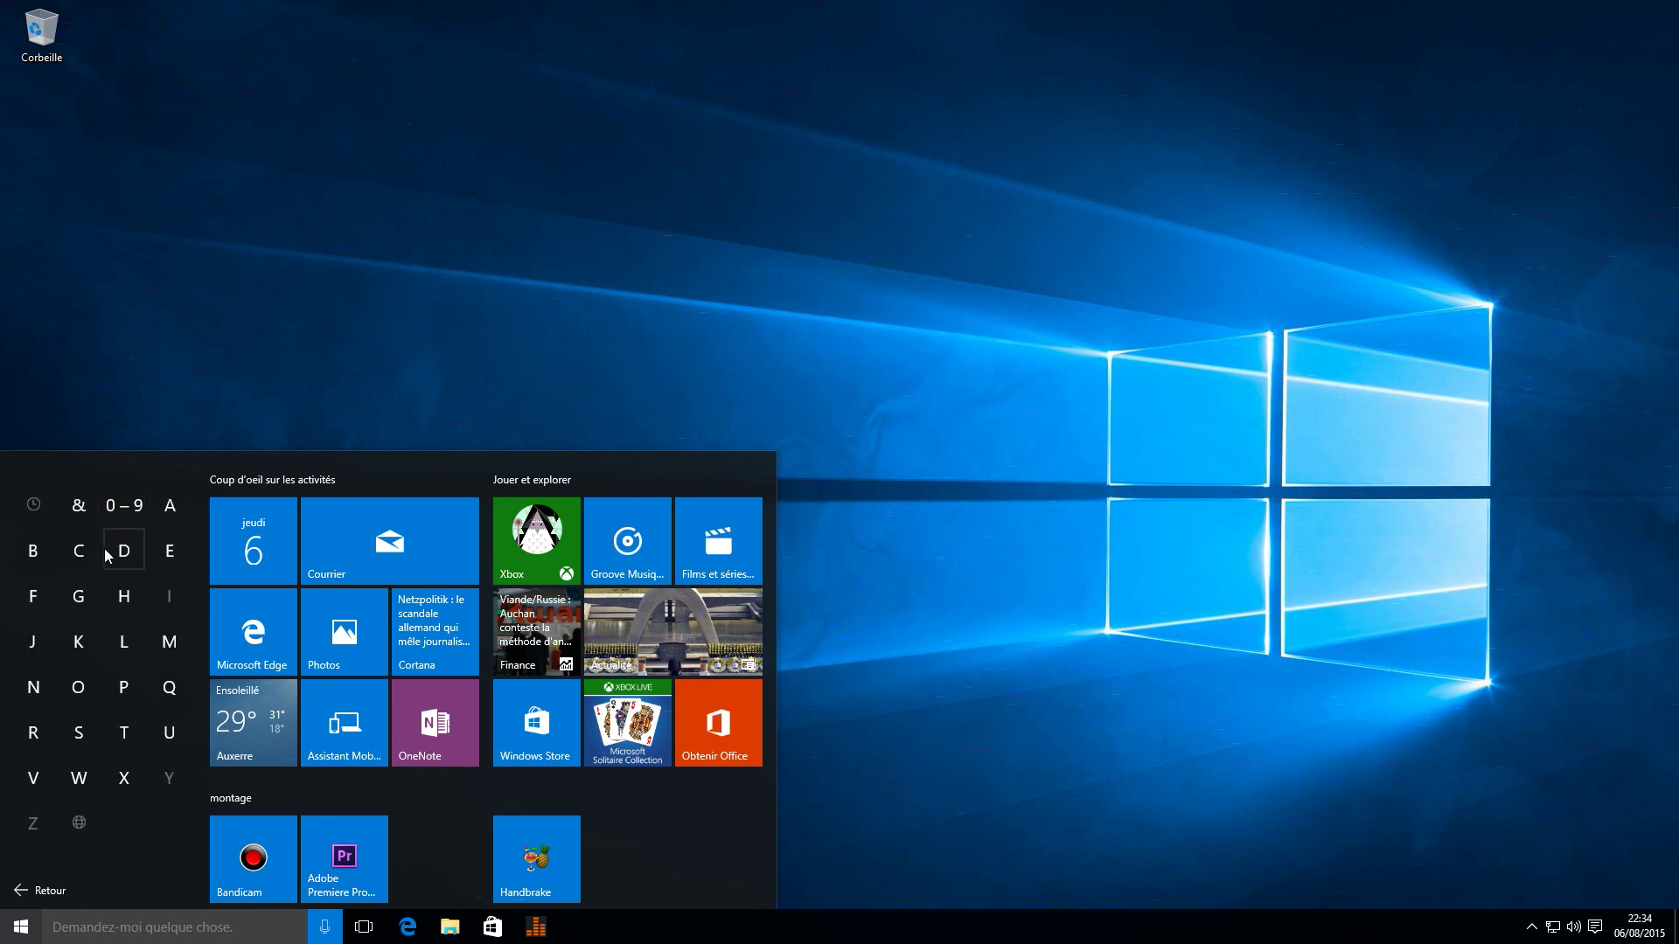
left_click(170, 505)
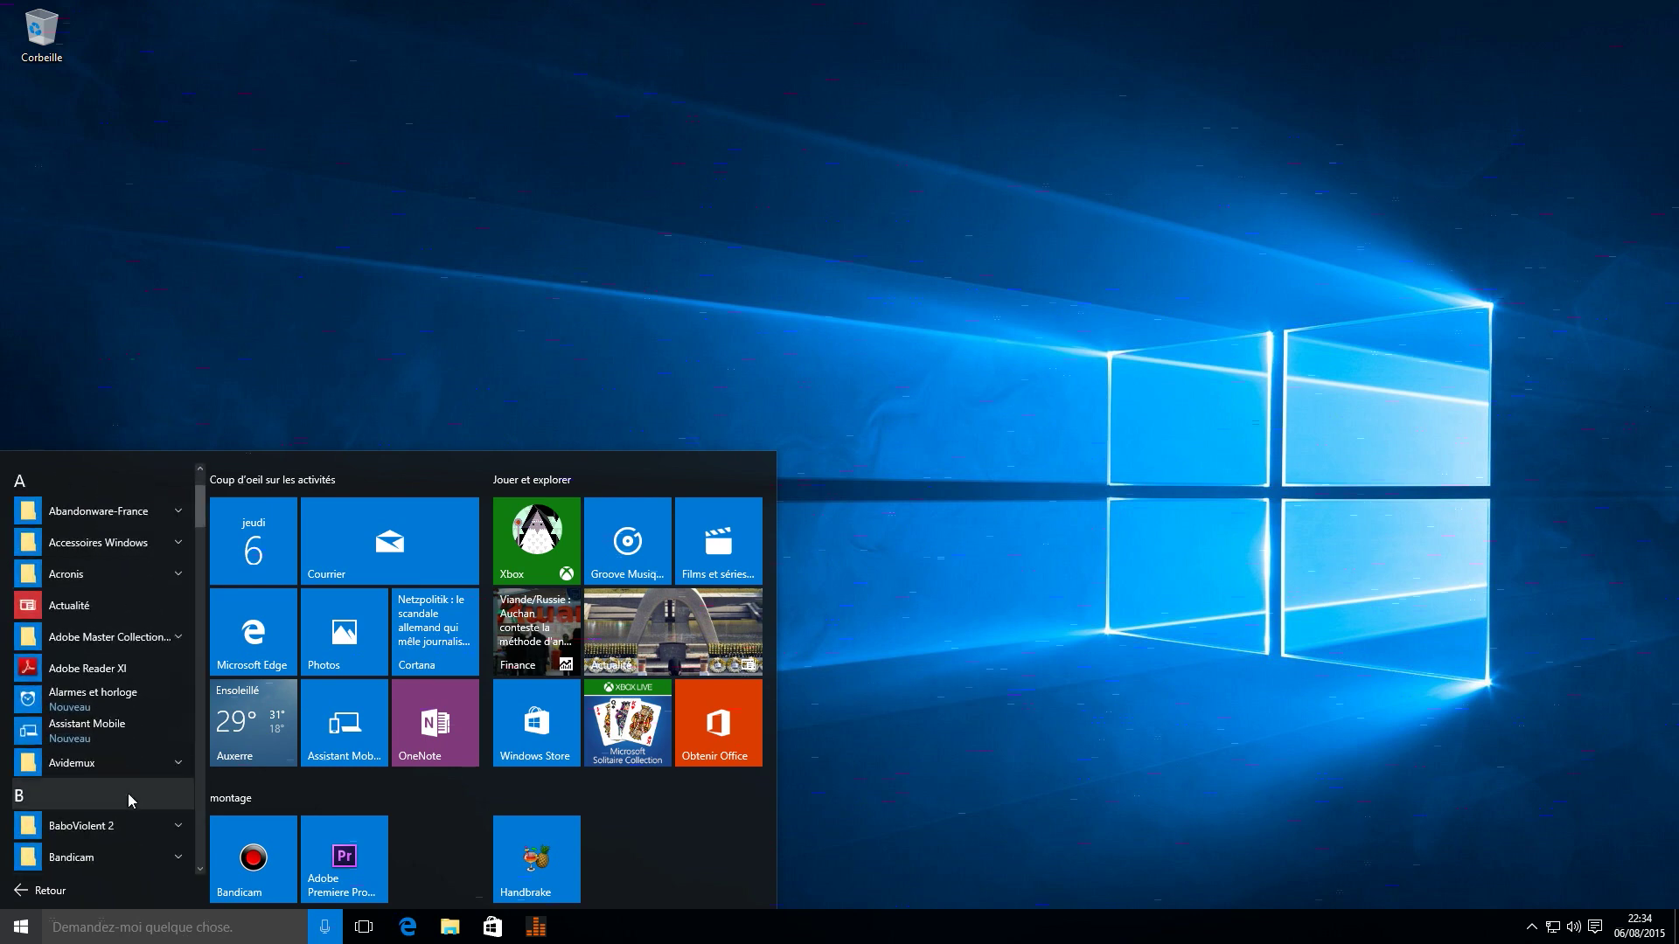
left_click(74, 889)
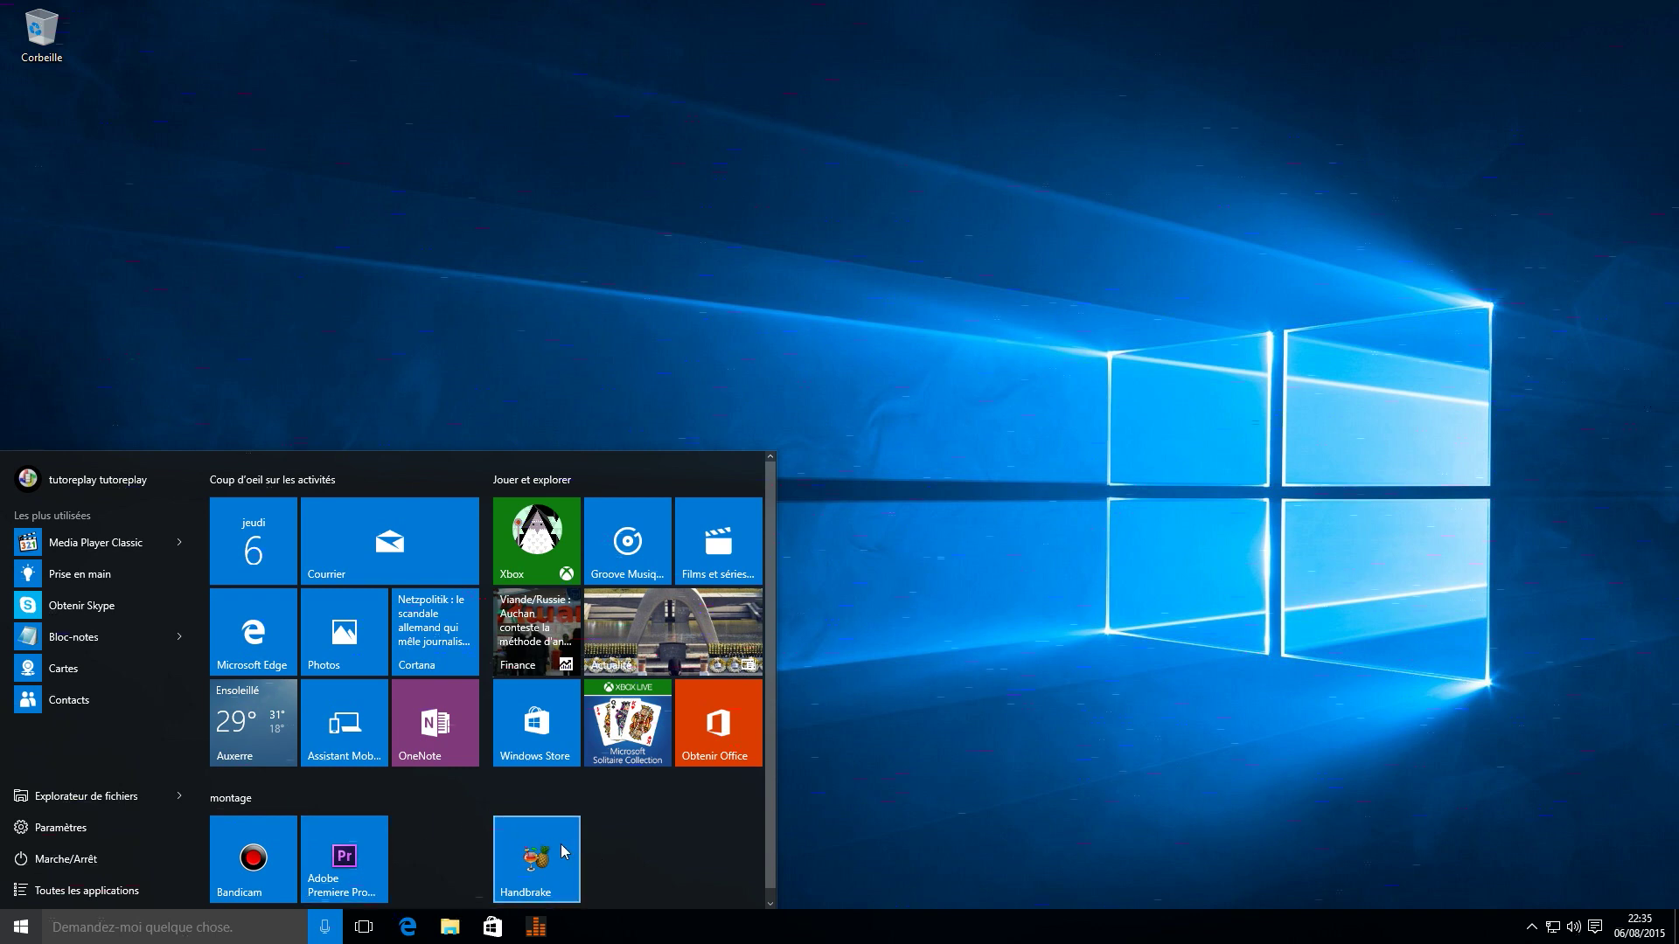
Step: Shrink the Handbrake tile to the small size and restore it to medium
left_click_drag(533, 852, 436, 854)
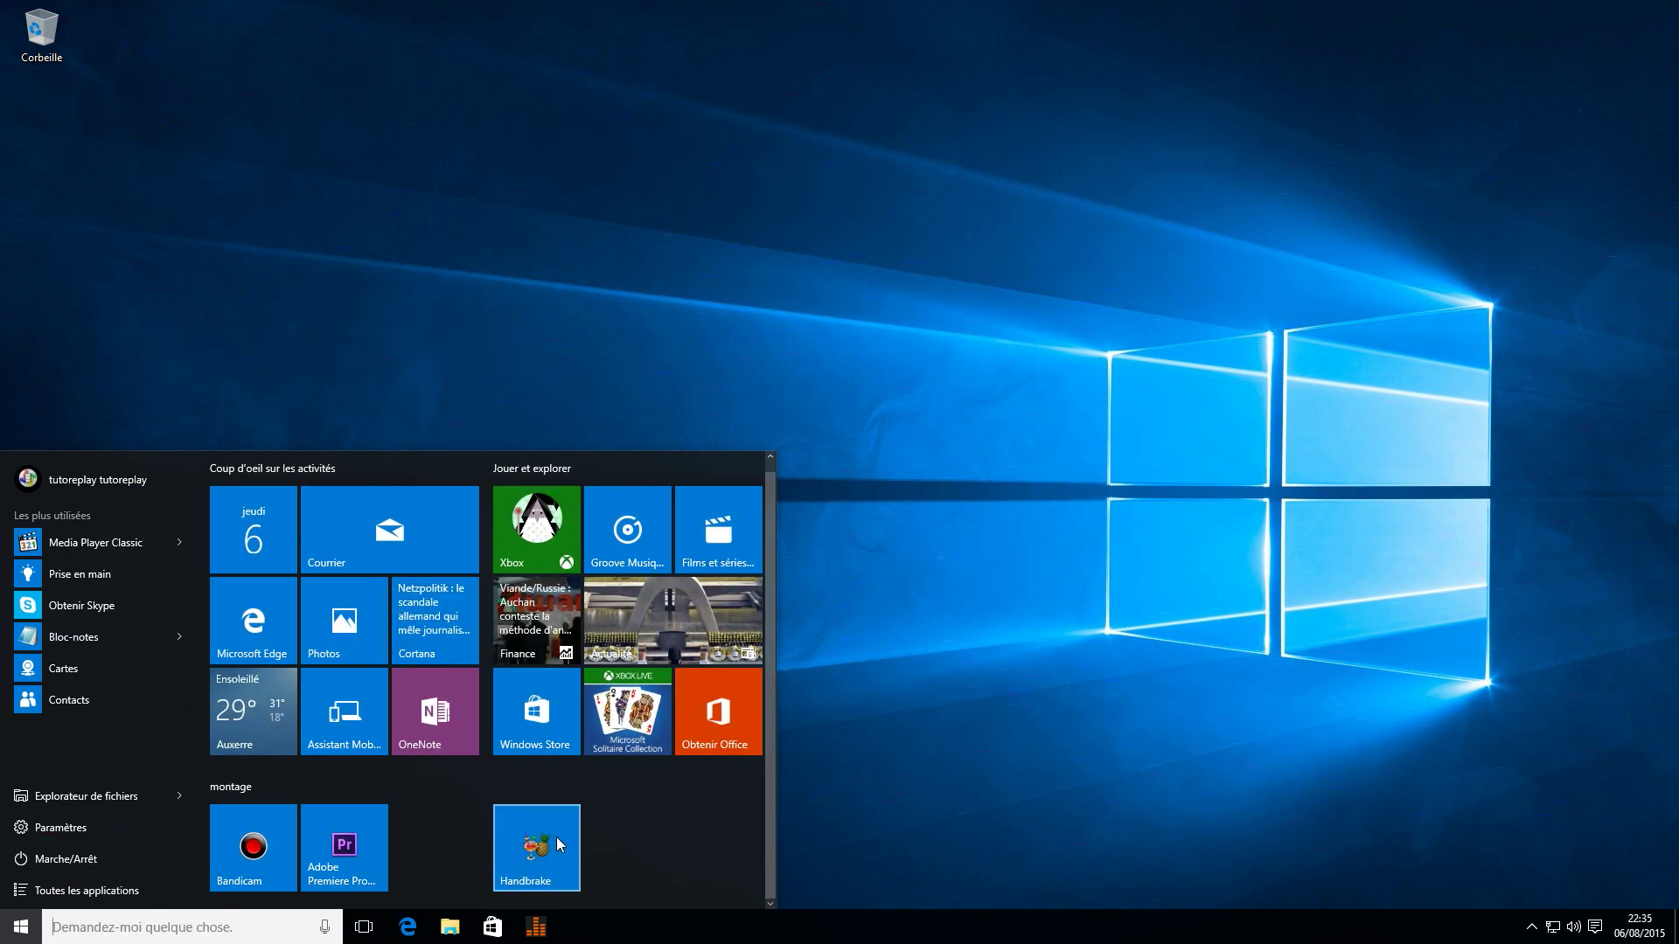
right_click(535, 844)
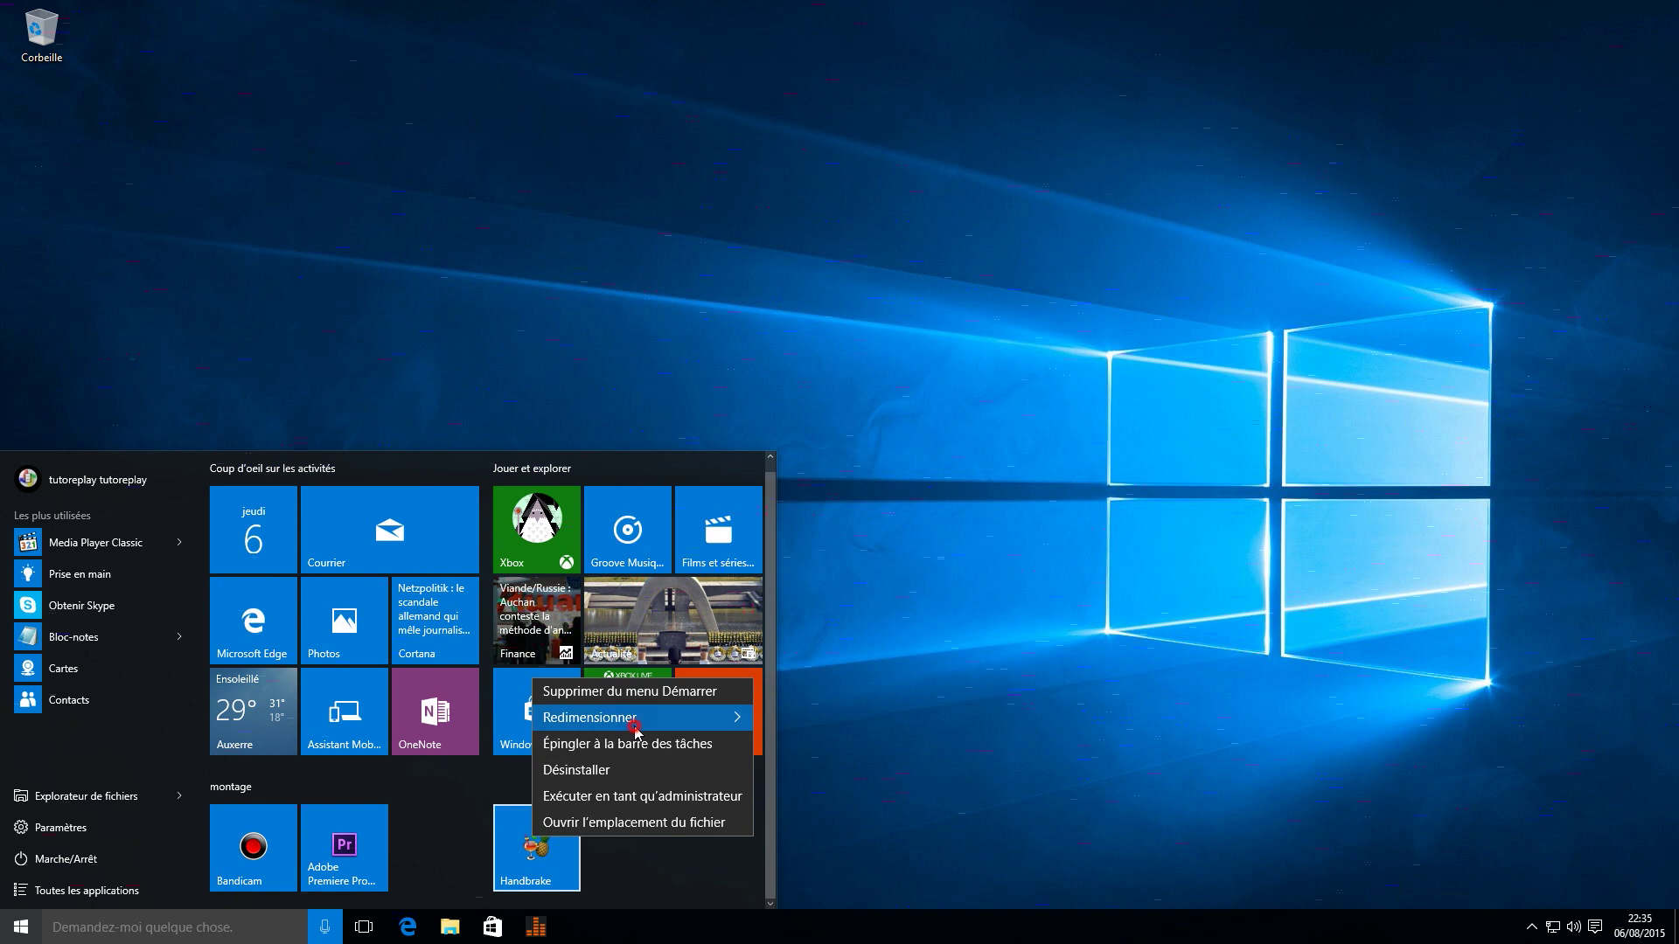
mouse_move(699, 717)
left_click(798, 720)
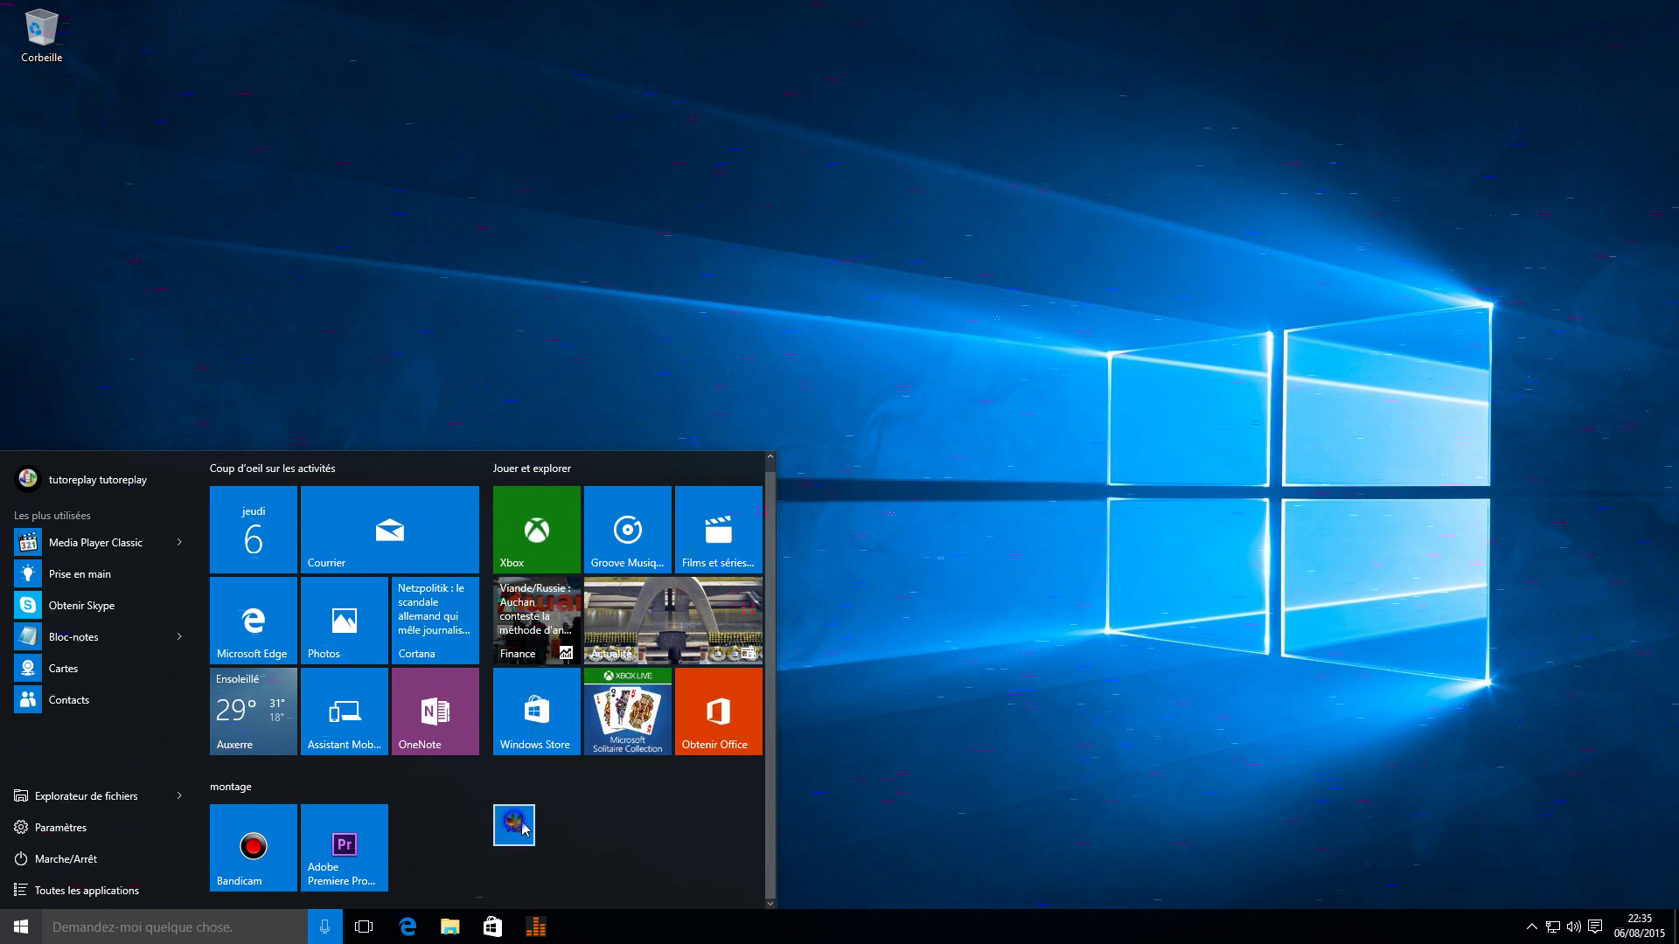
right_click(515, 820)
mouse_move(658, 704)
left_click(770, 726)
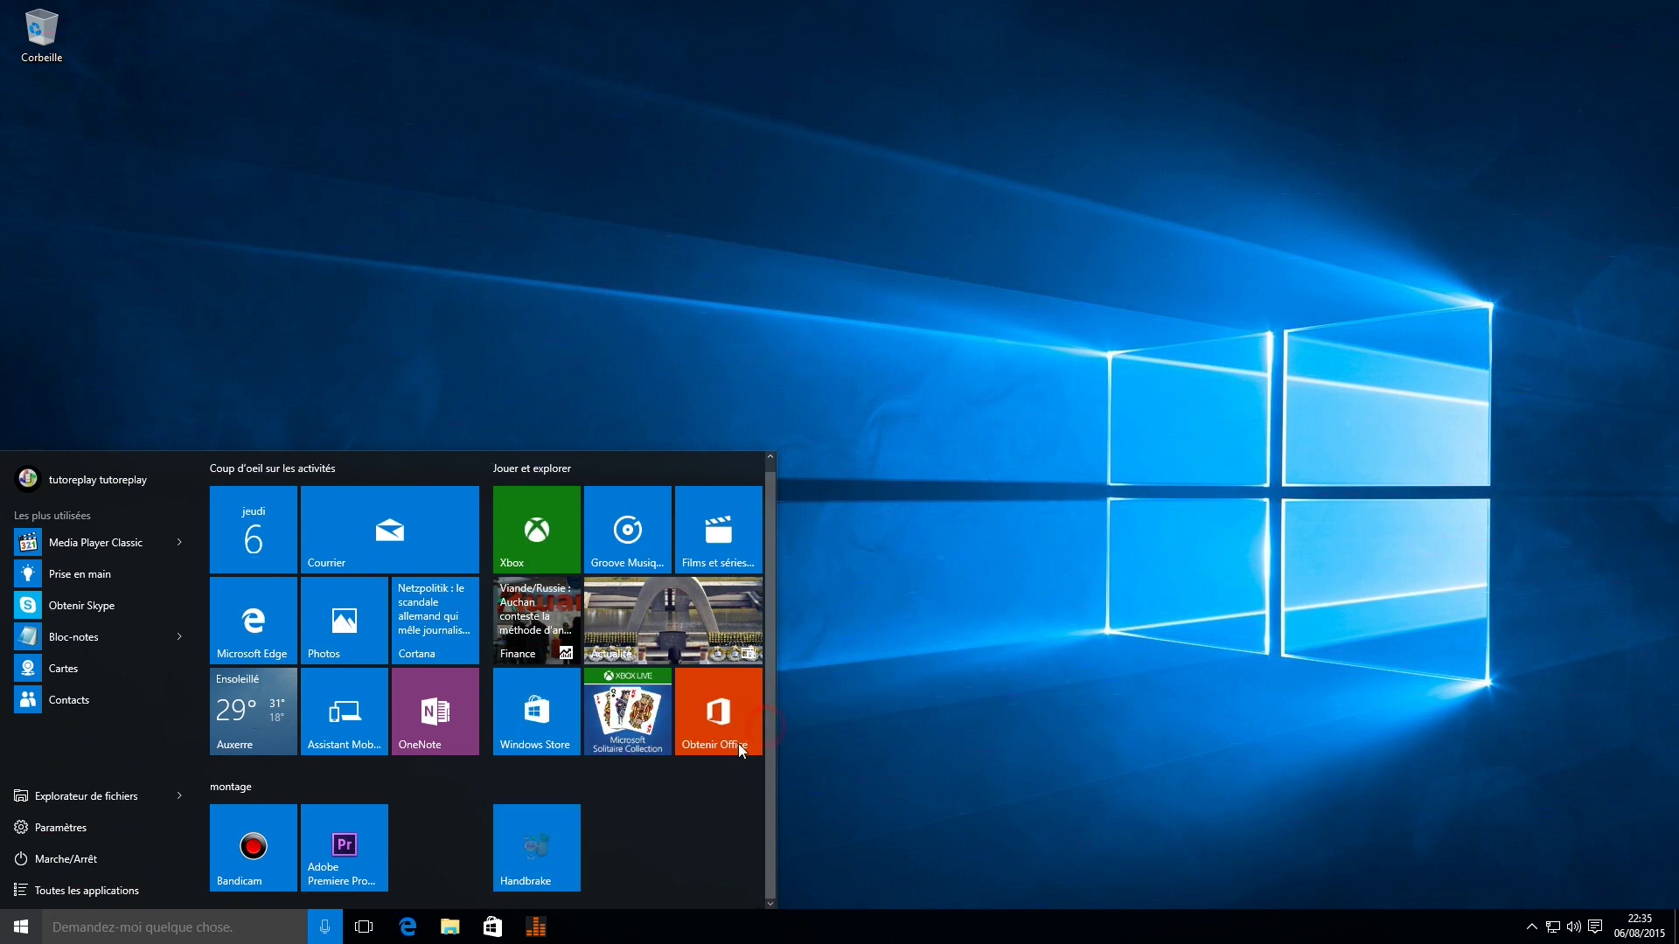
Step: Open the names of the montage tile group and the unnamed Handbrake group for editing, and exit without renaming them
left_click(241, 786)
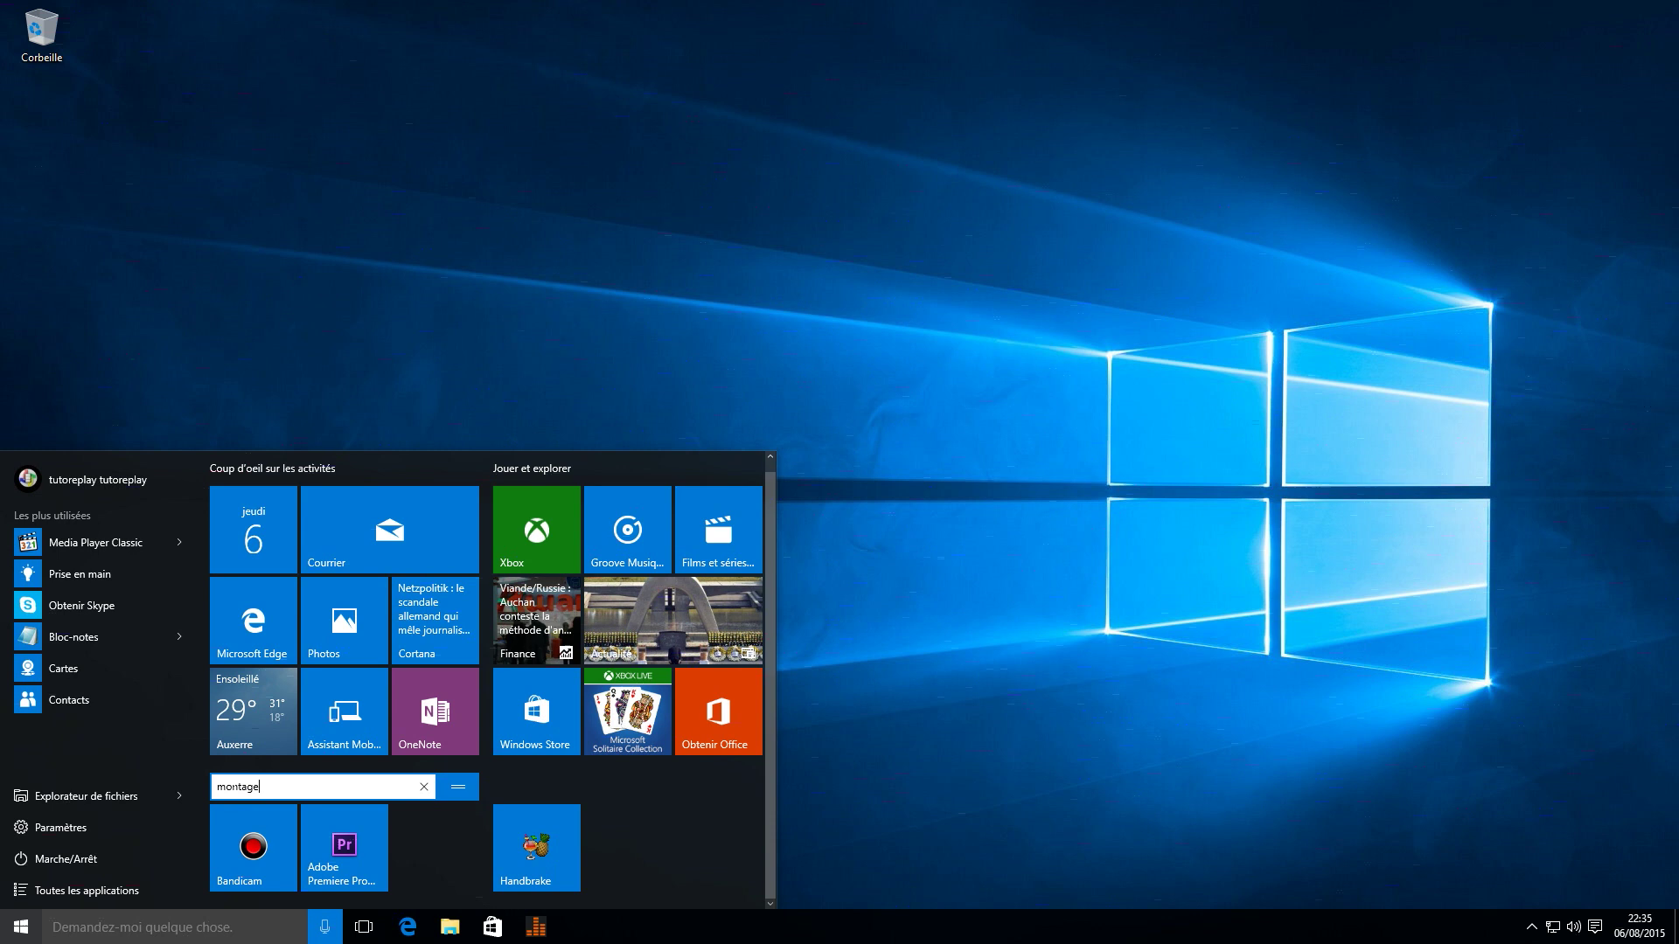
left_click(528, 785)
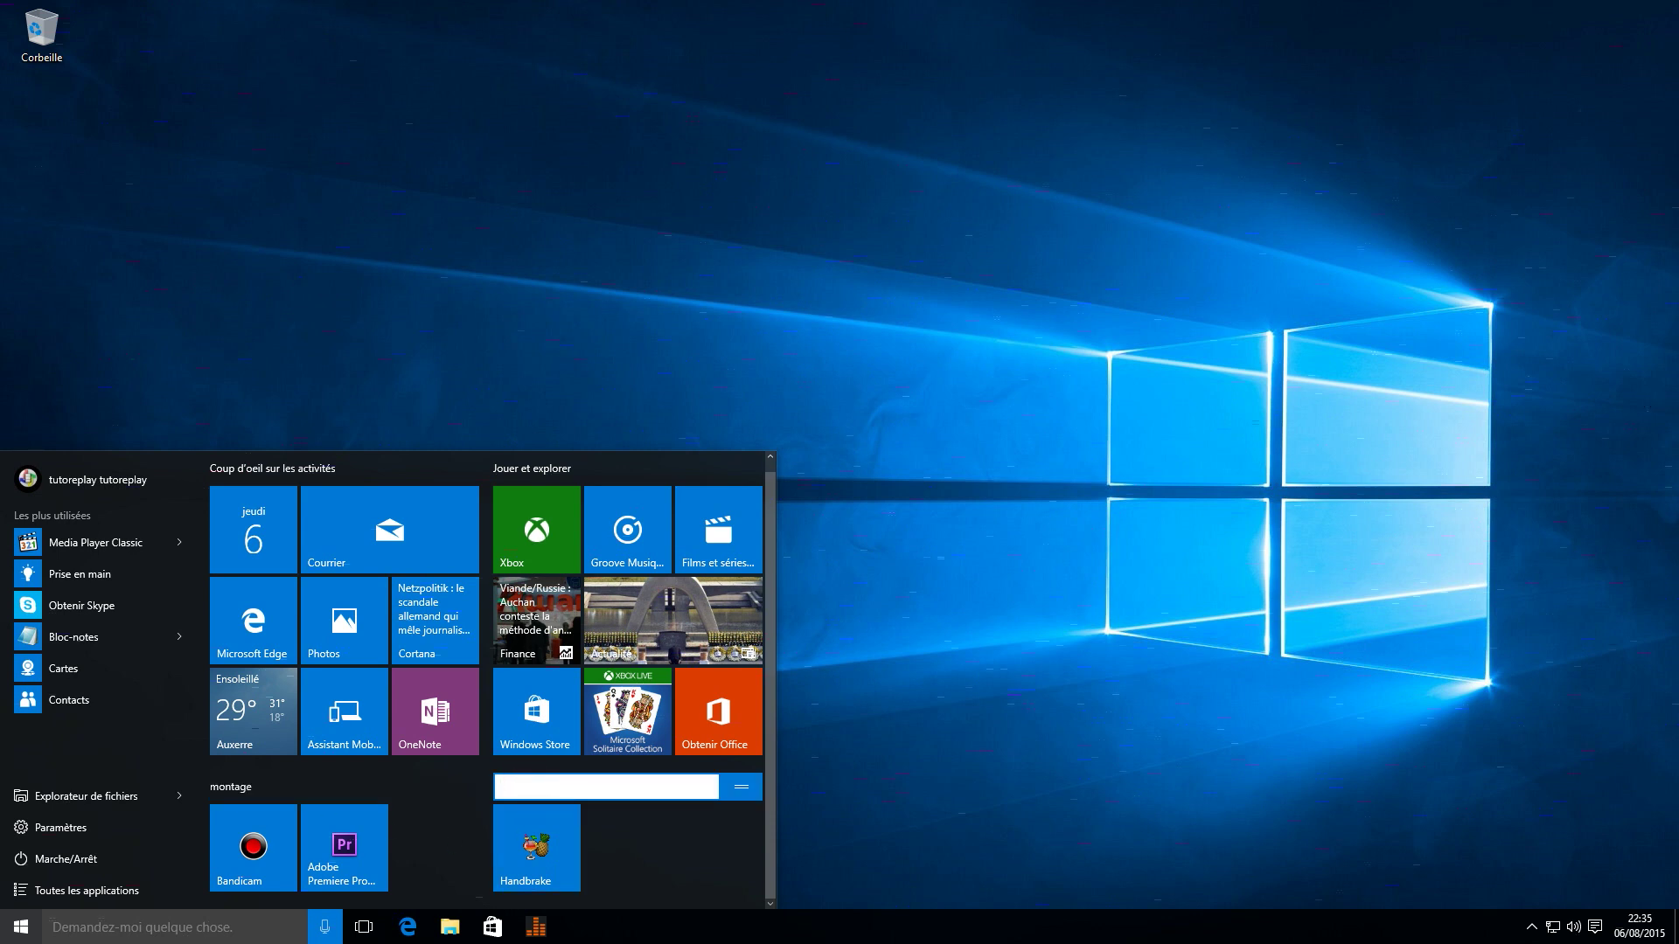
left_click(487, 778)
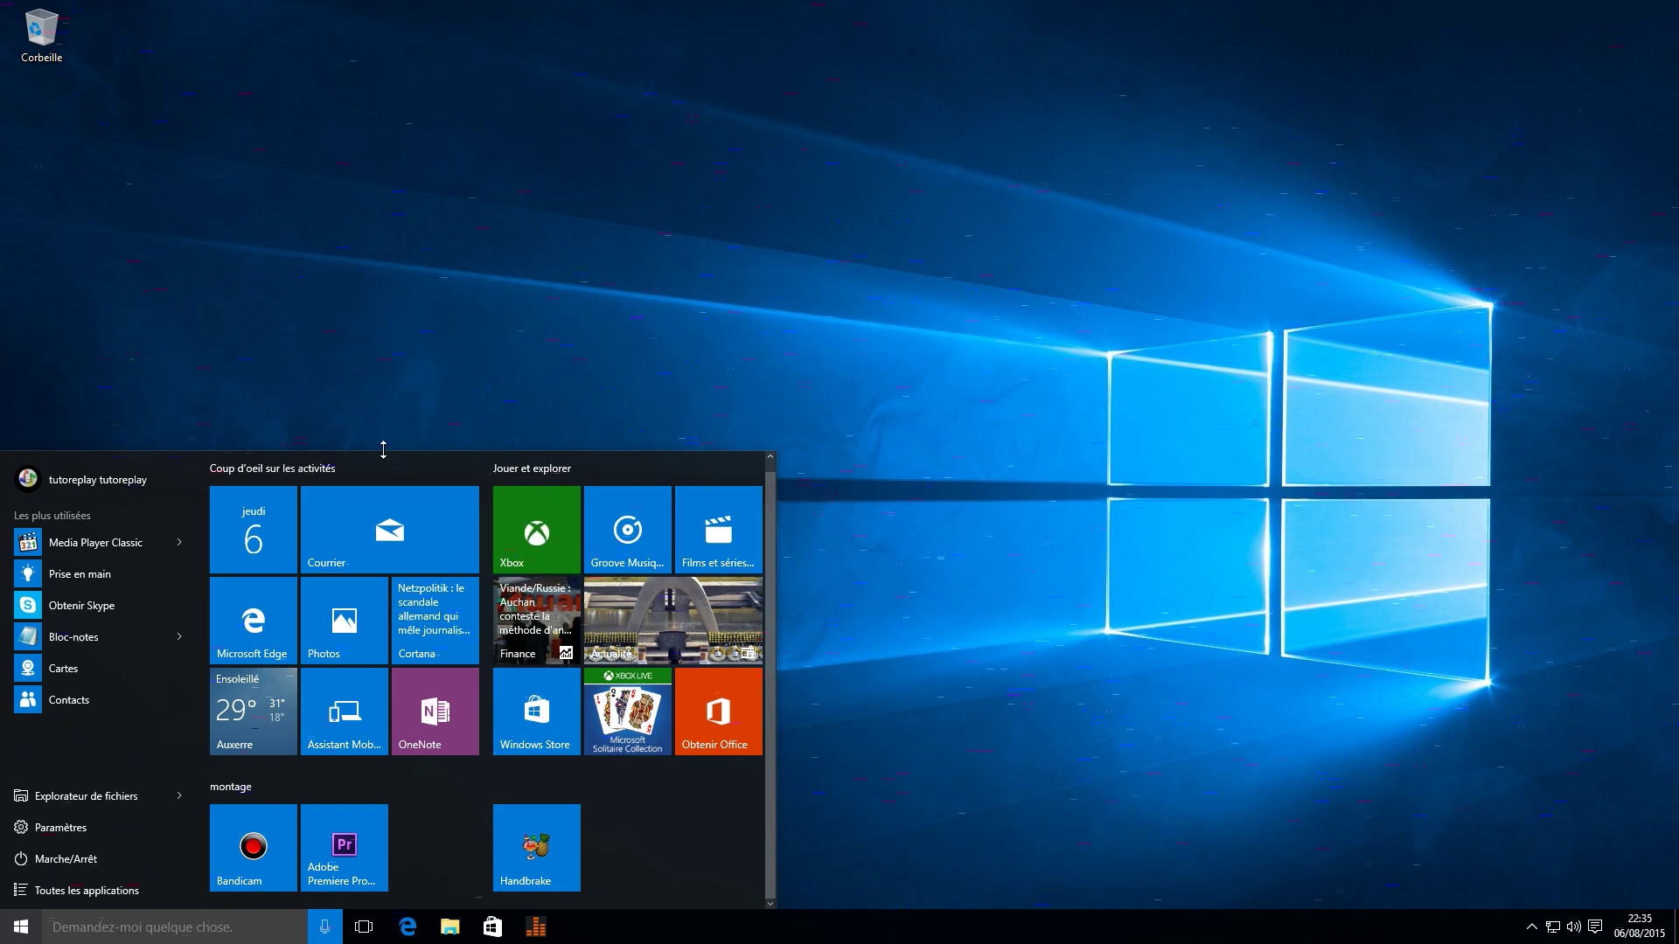
Step: Make the Start menu slightly taller, try to widen it, and close it
left_click_drag(383, 449, 379, 412)
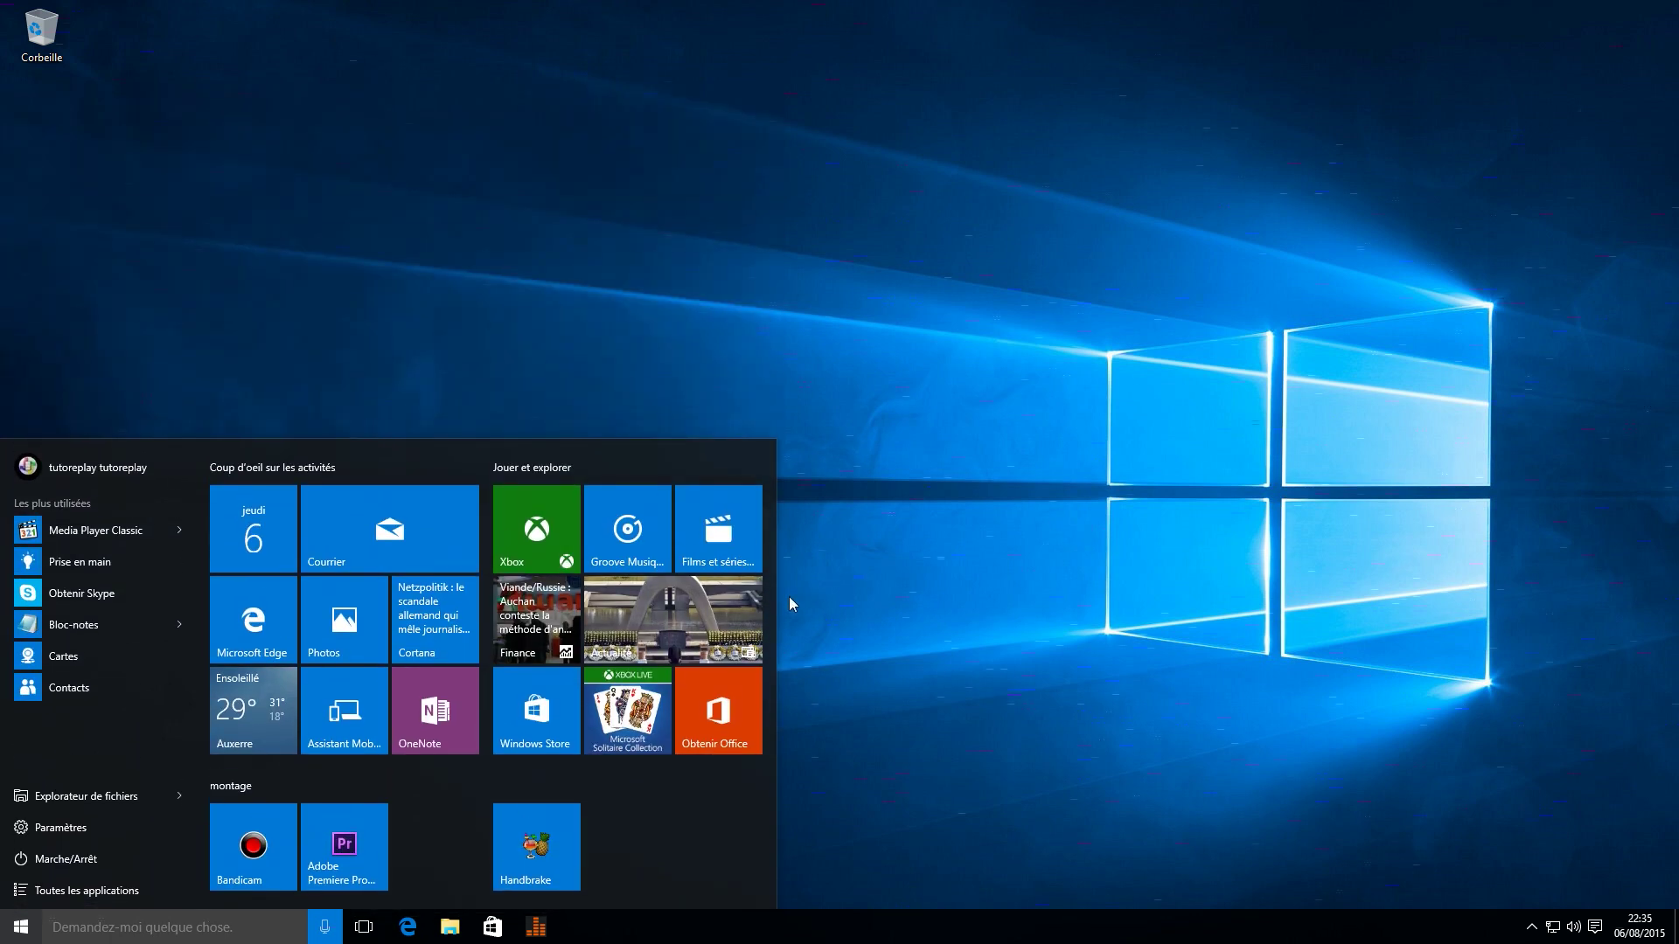
left_click_drag(775, 605, 837, 607)
left_click(832, 716)
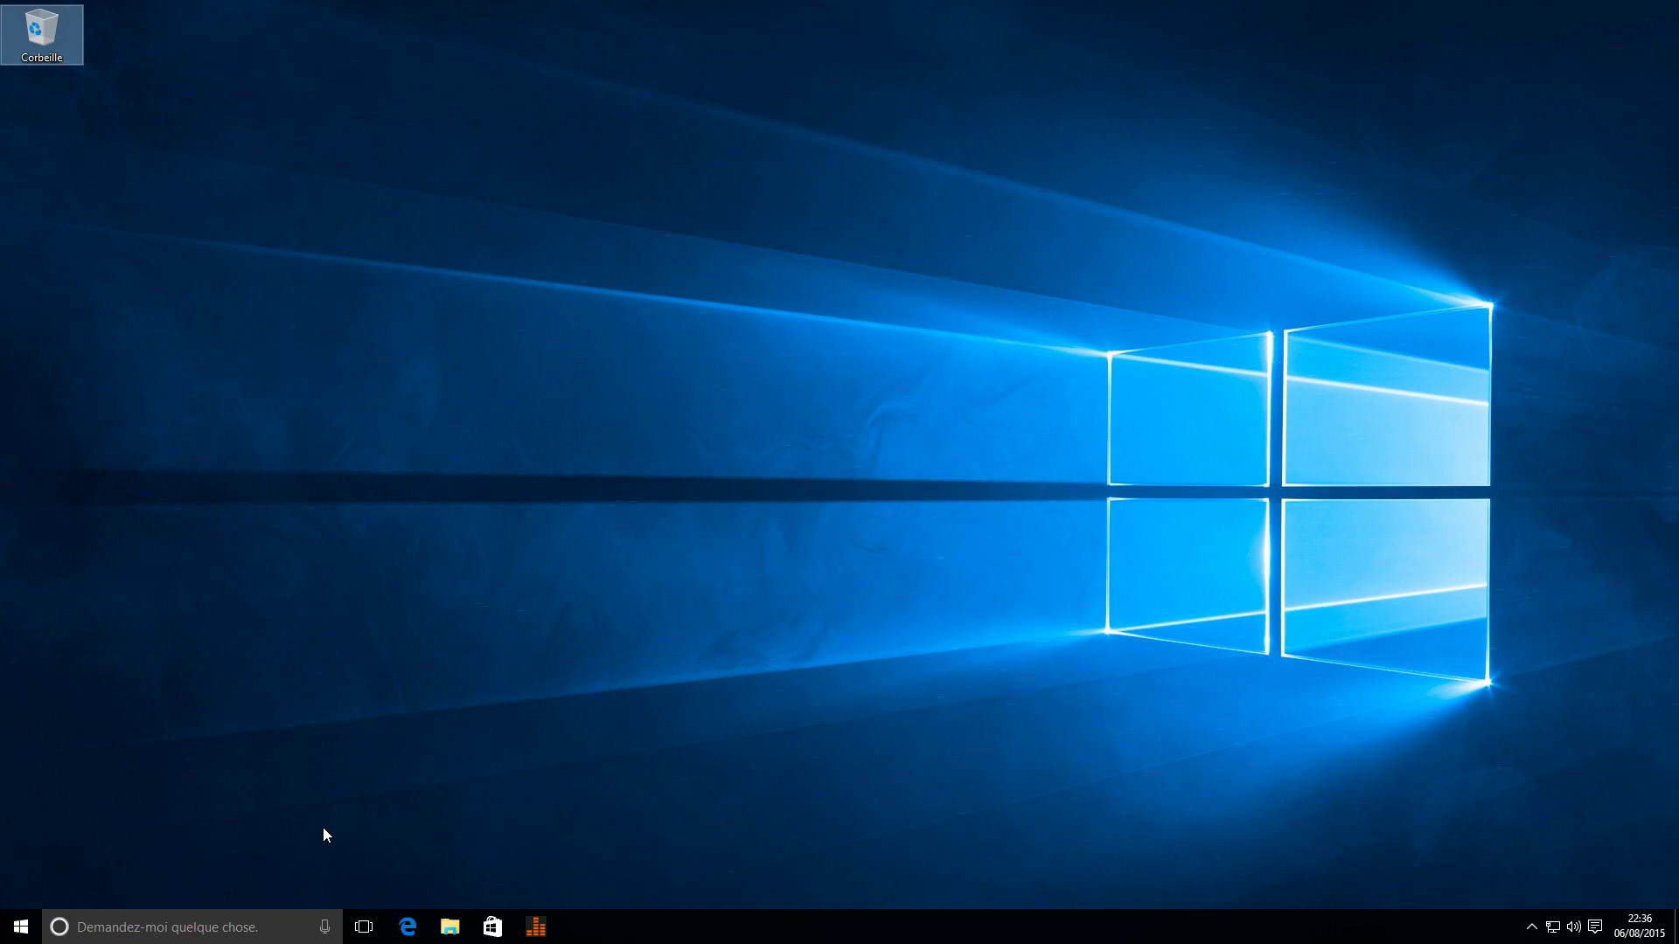
Step: Open Cortana and examine its home cards, including the interests prompt, news headlines and local weather forecast
left_click(281, 928)
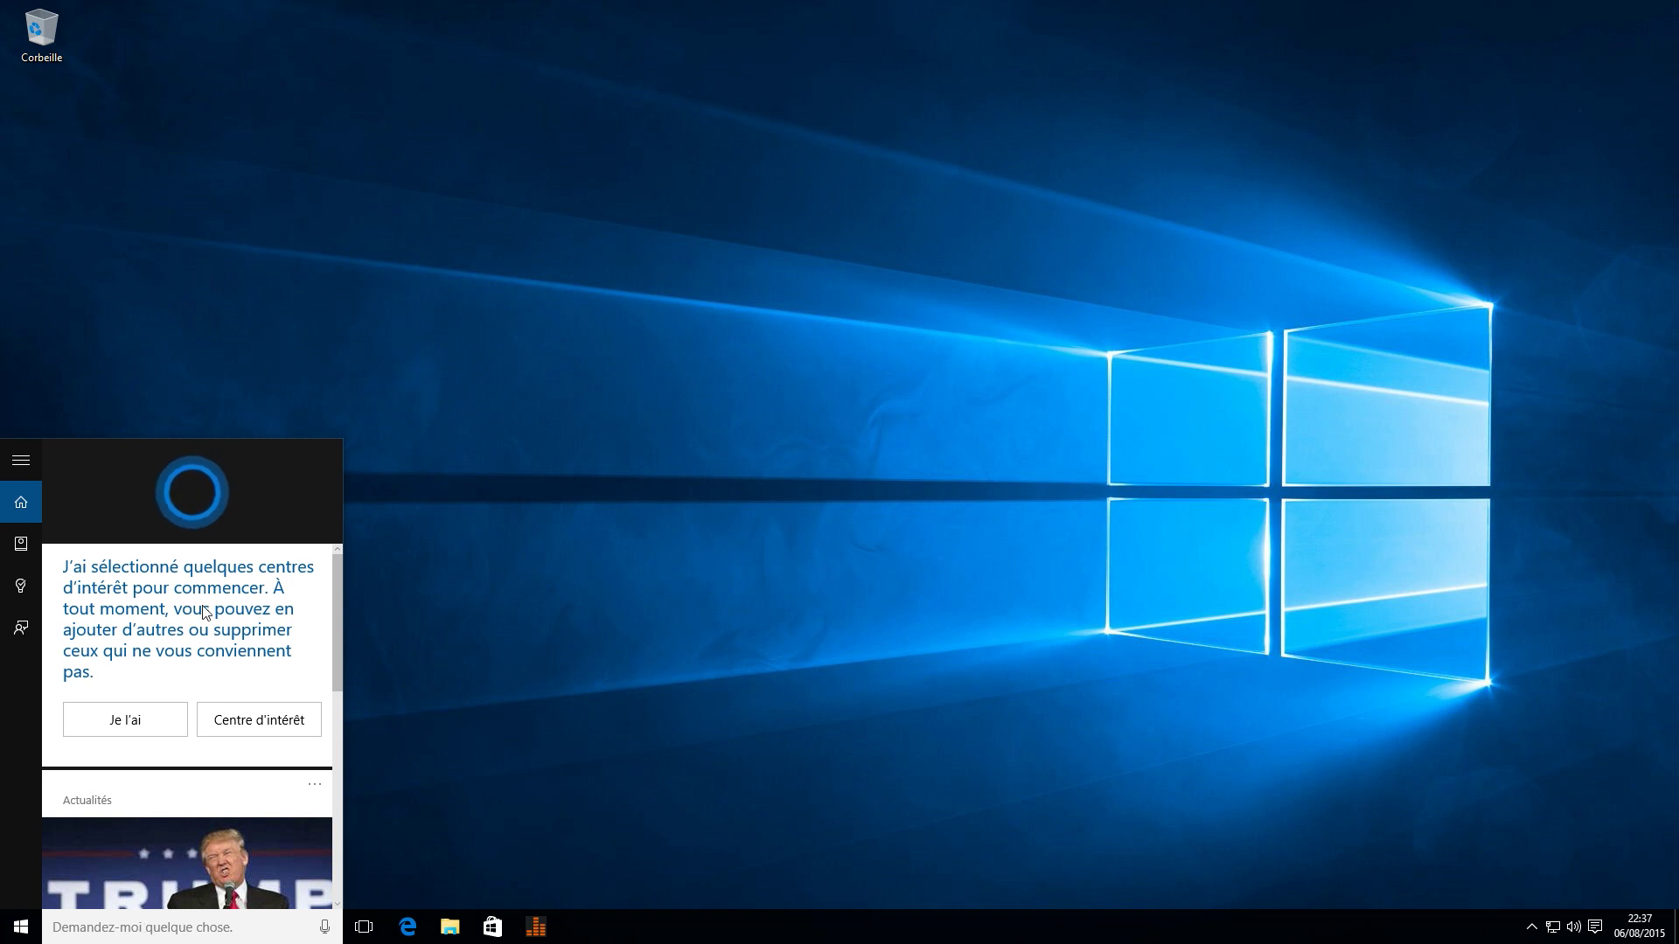
scroll(203, 611, "down", 3)
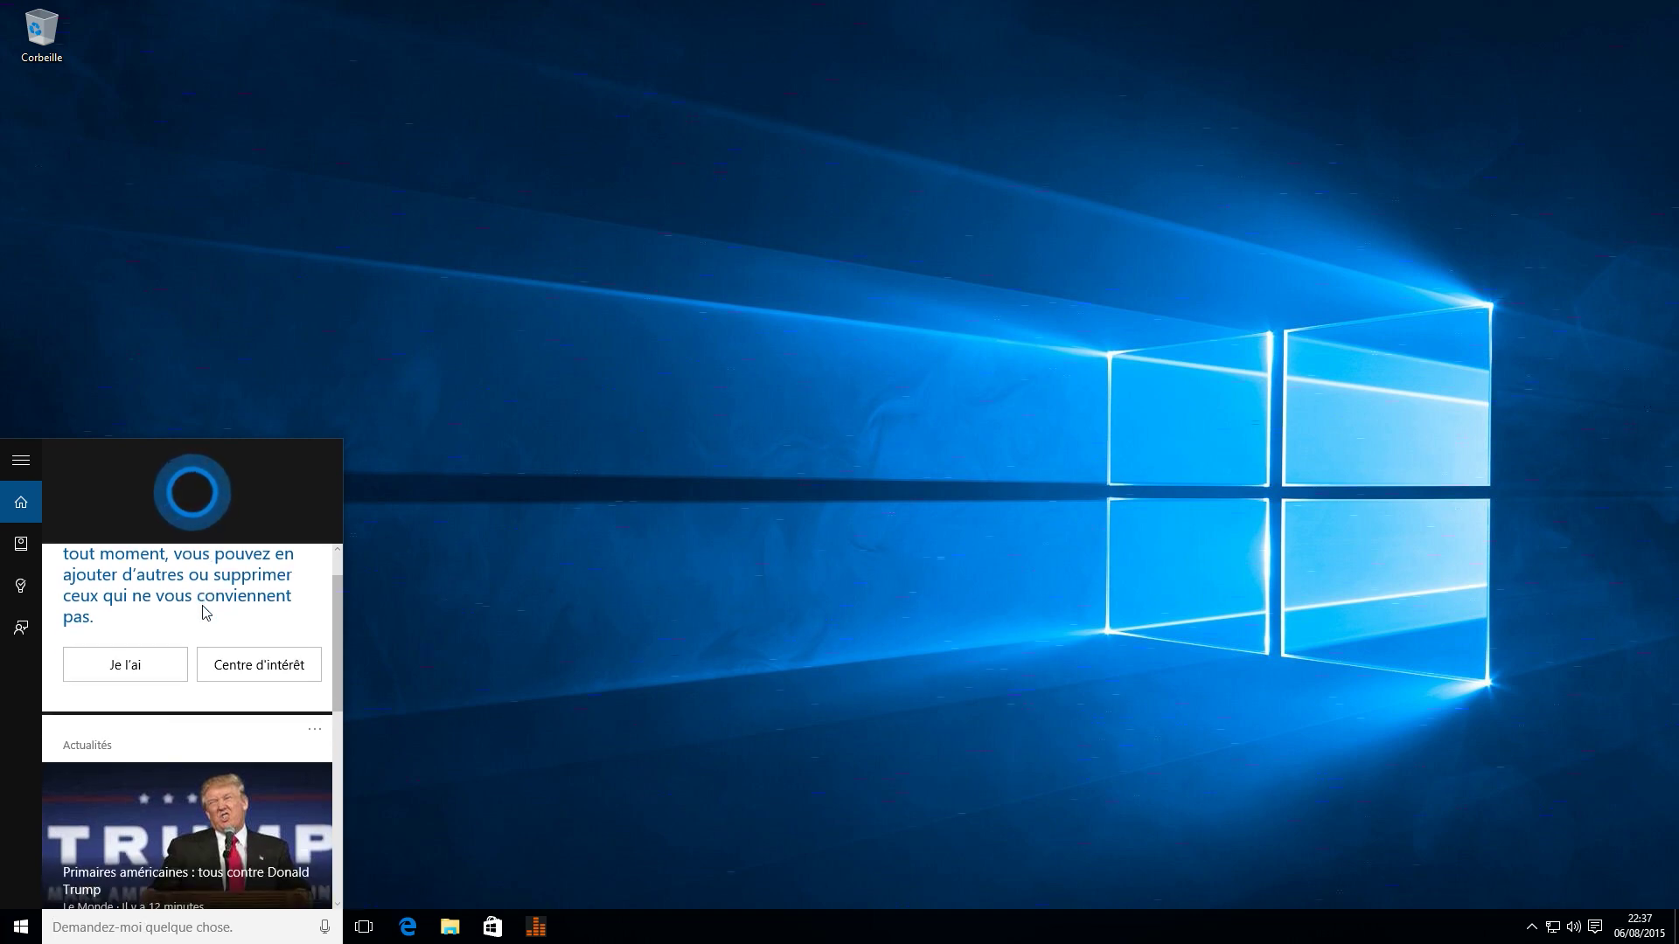
scroll(203, 610, "down", 3)
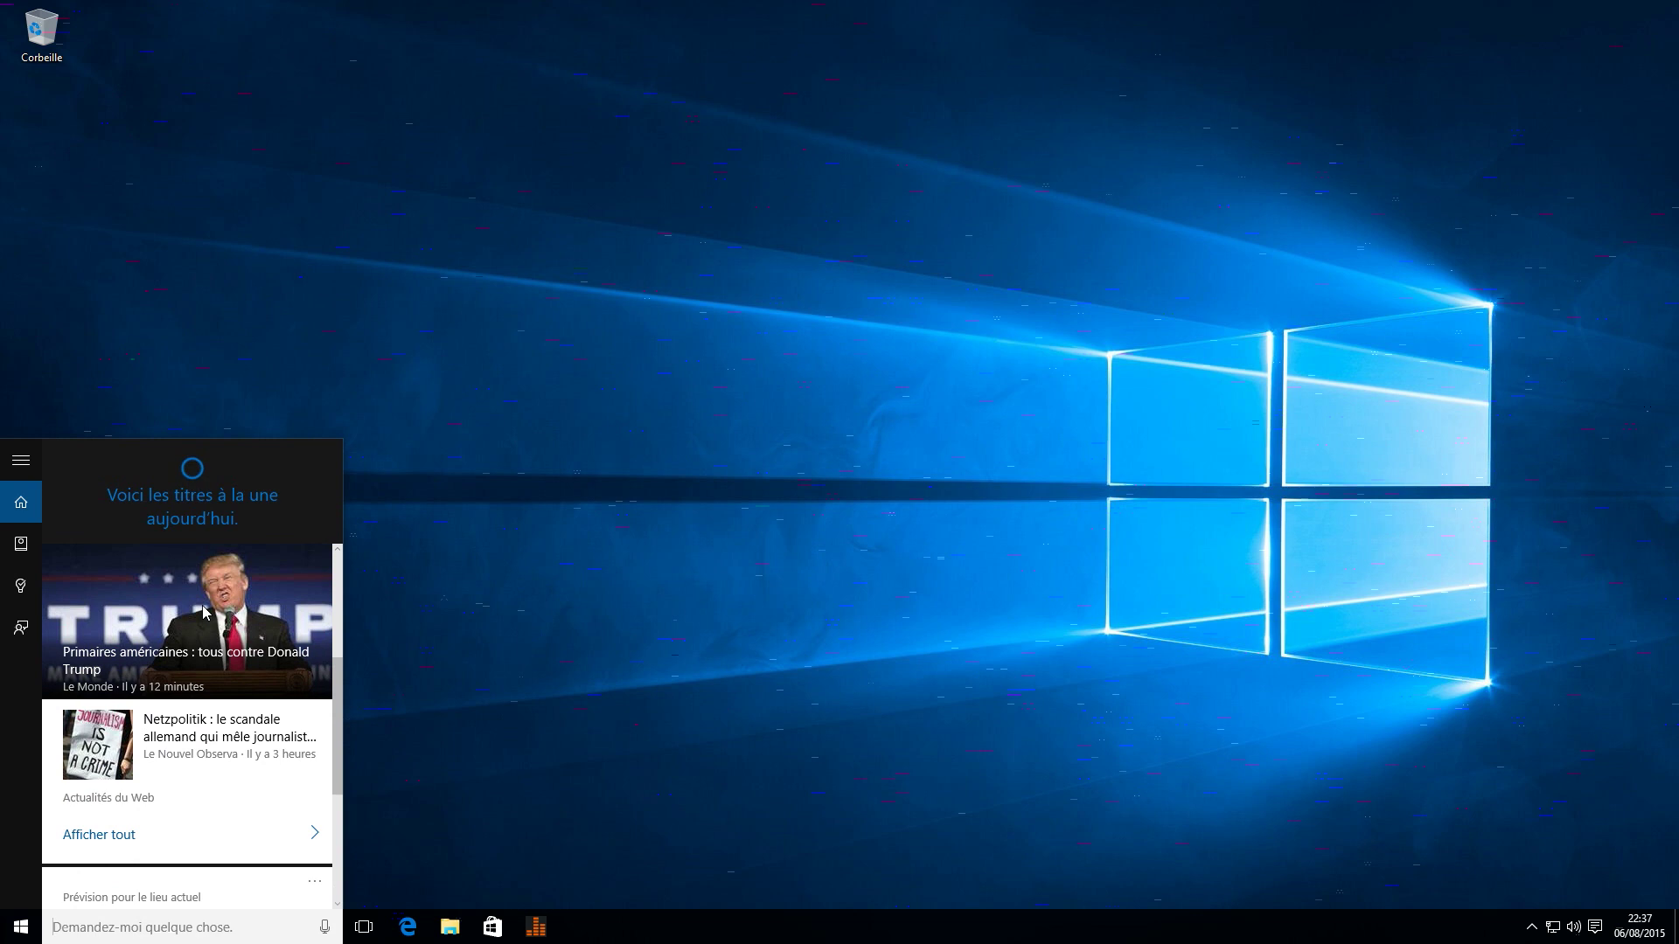
scroll(203, 611, "down", 2)
scroll(203, 610, "up", 3)
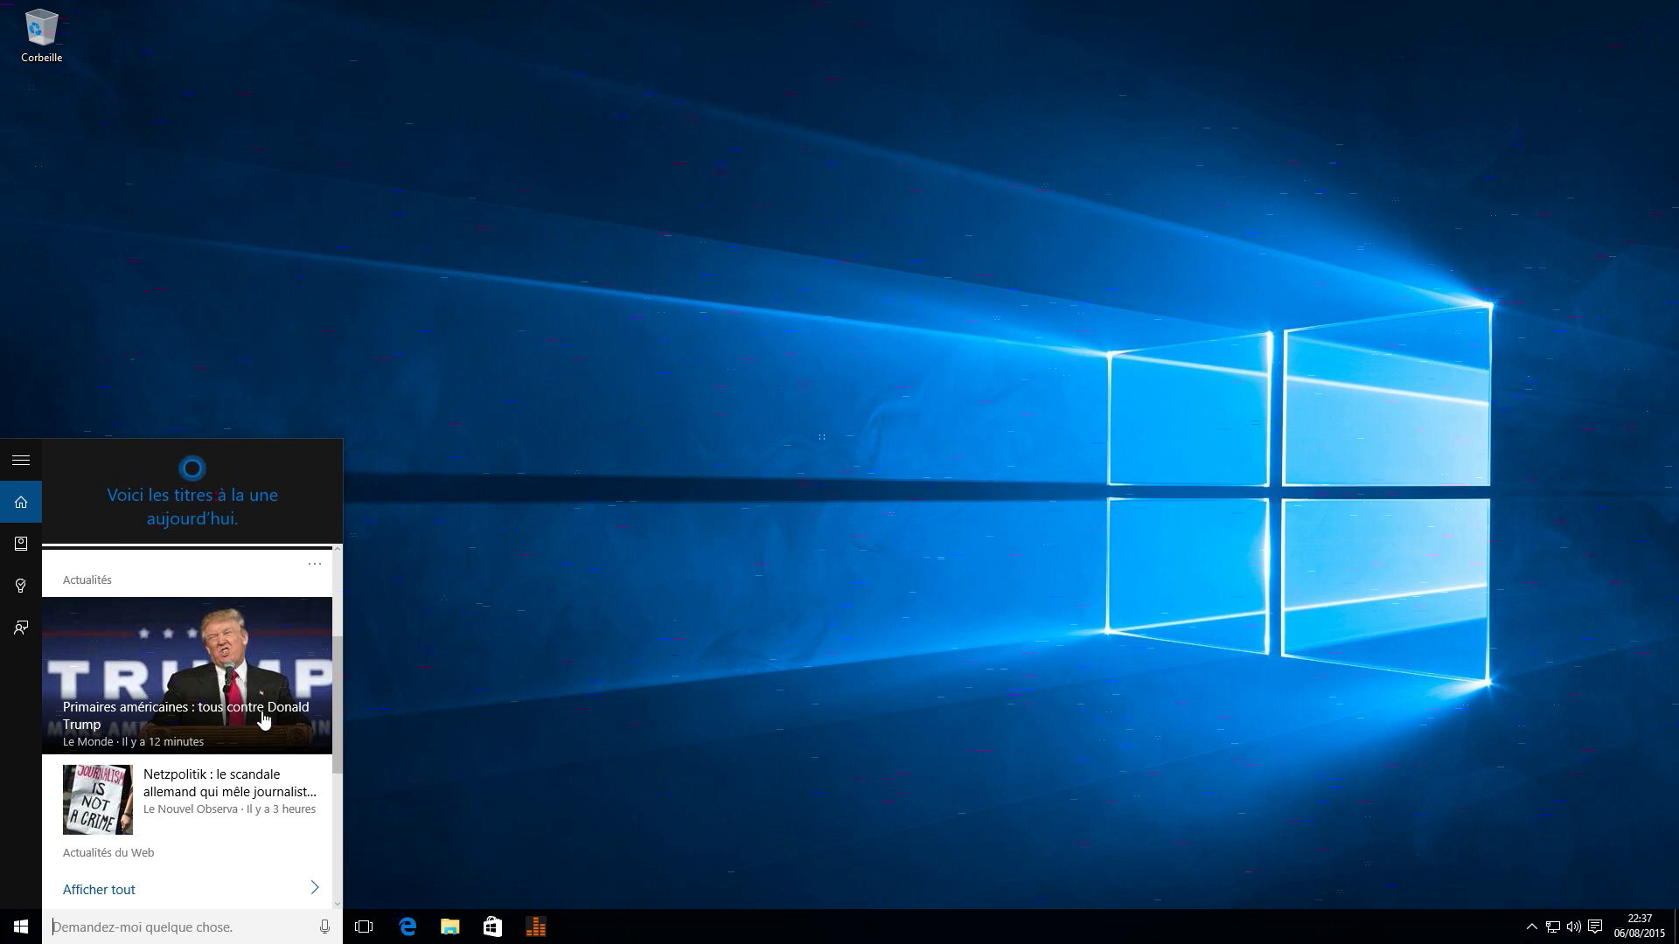
scroll(264, 722, "down", 2)
scroll(264, 723, "down", 2)
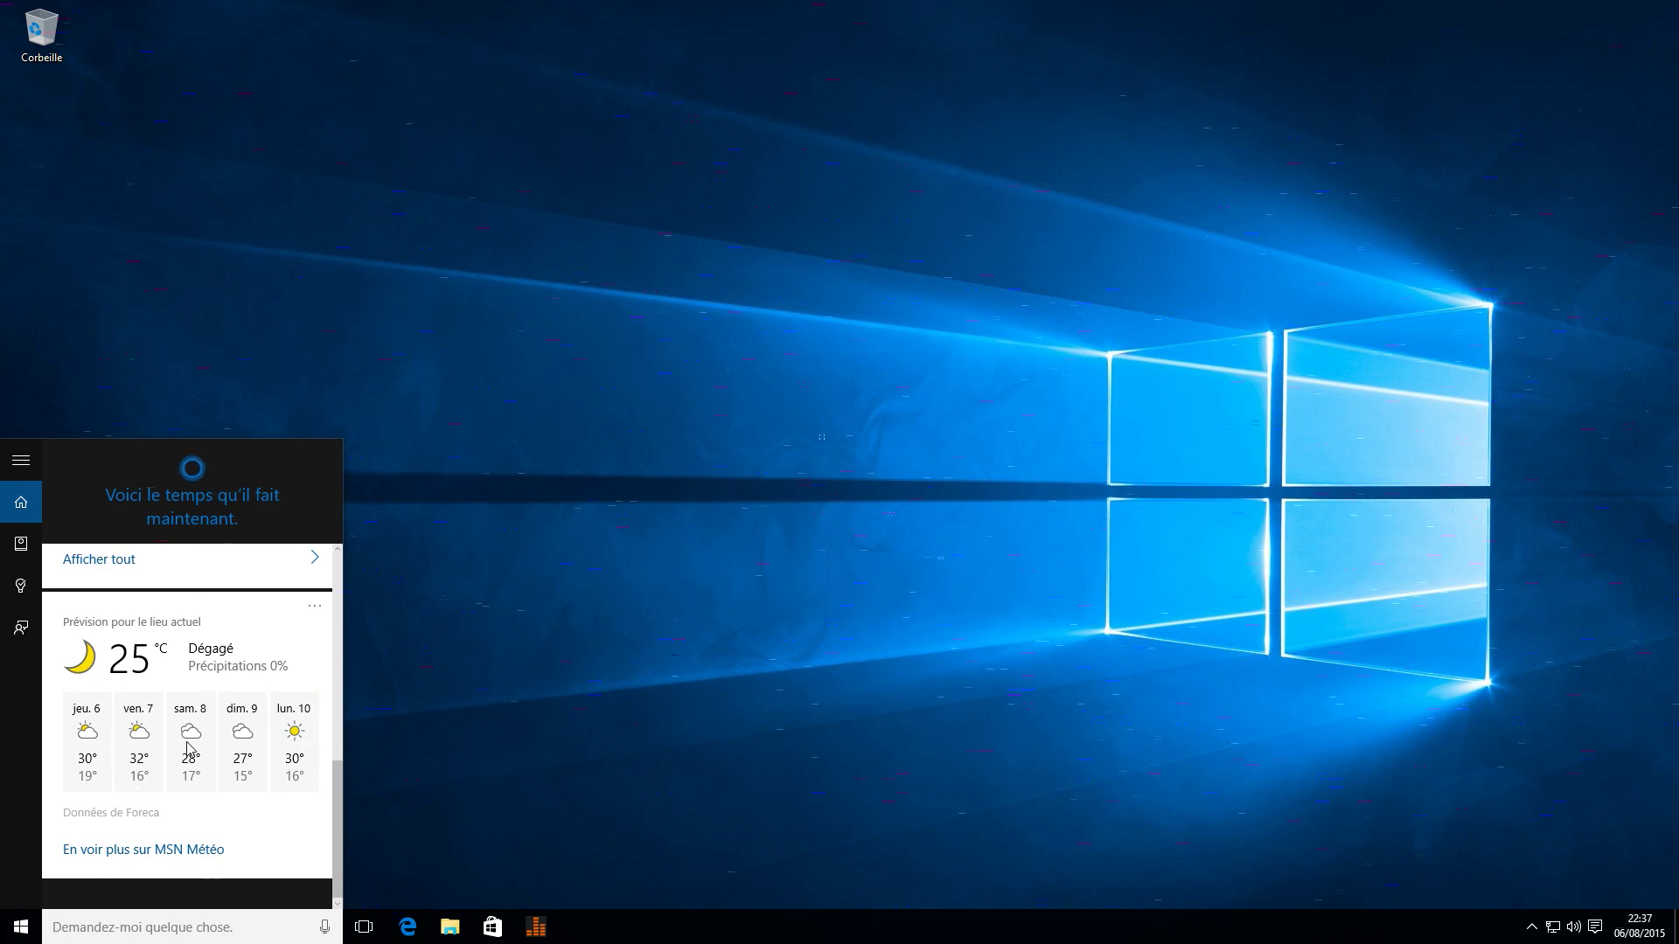
scroll(238, 749, "up", 5)
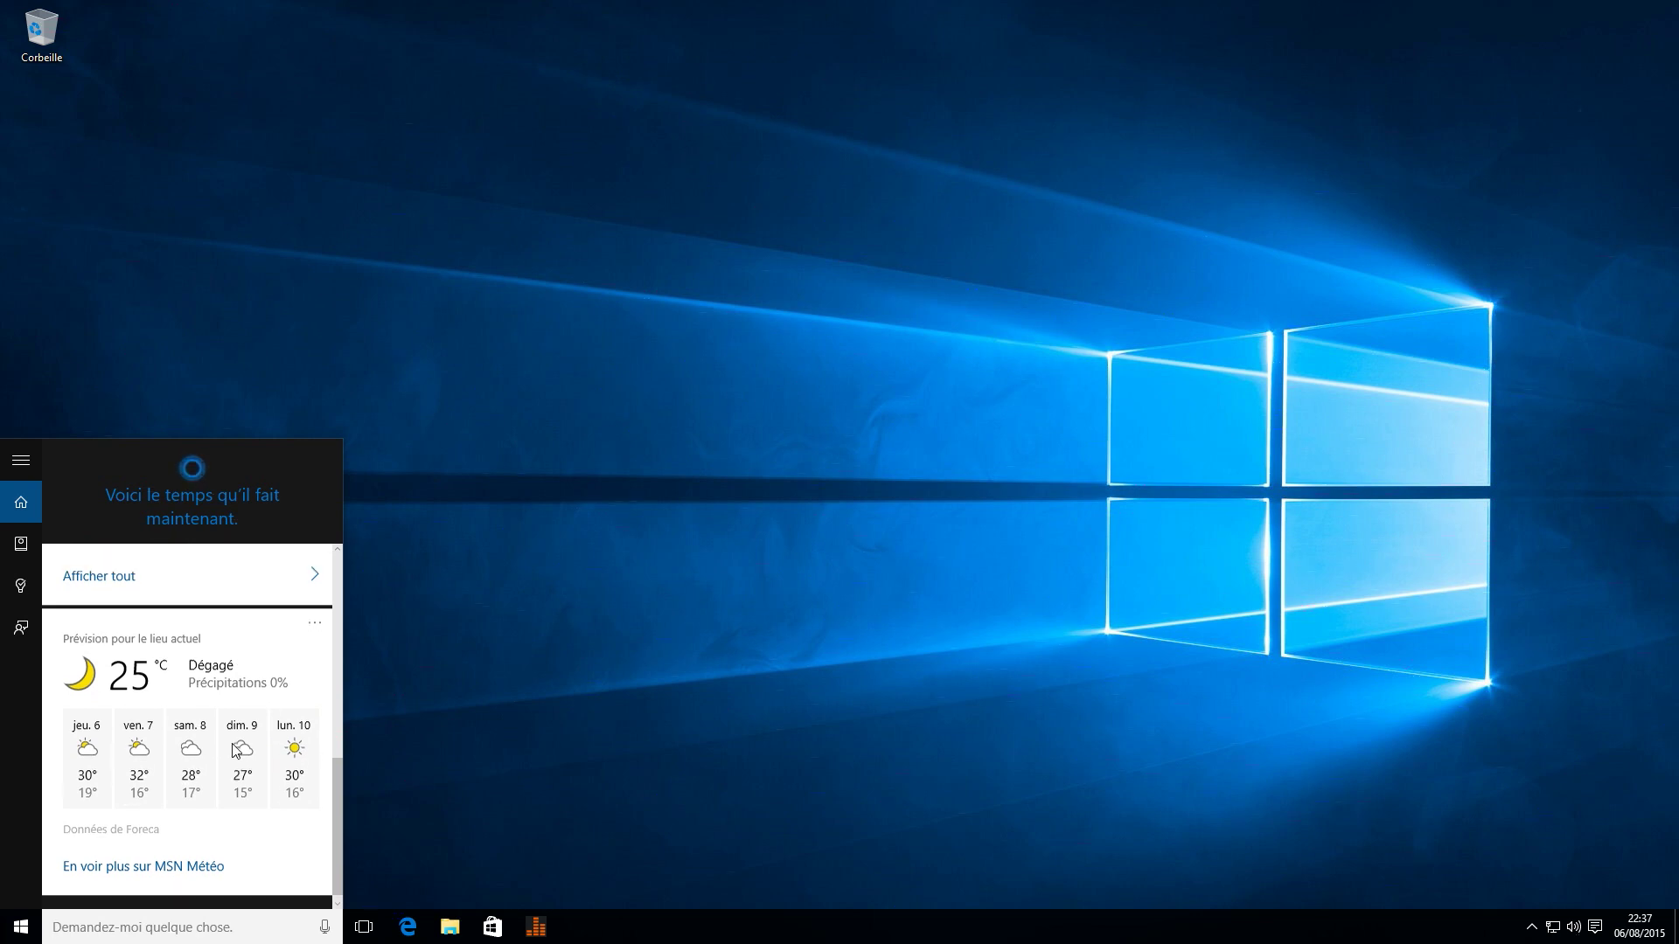
scroll(234, 749, "up", 2)
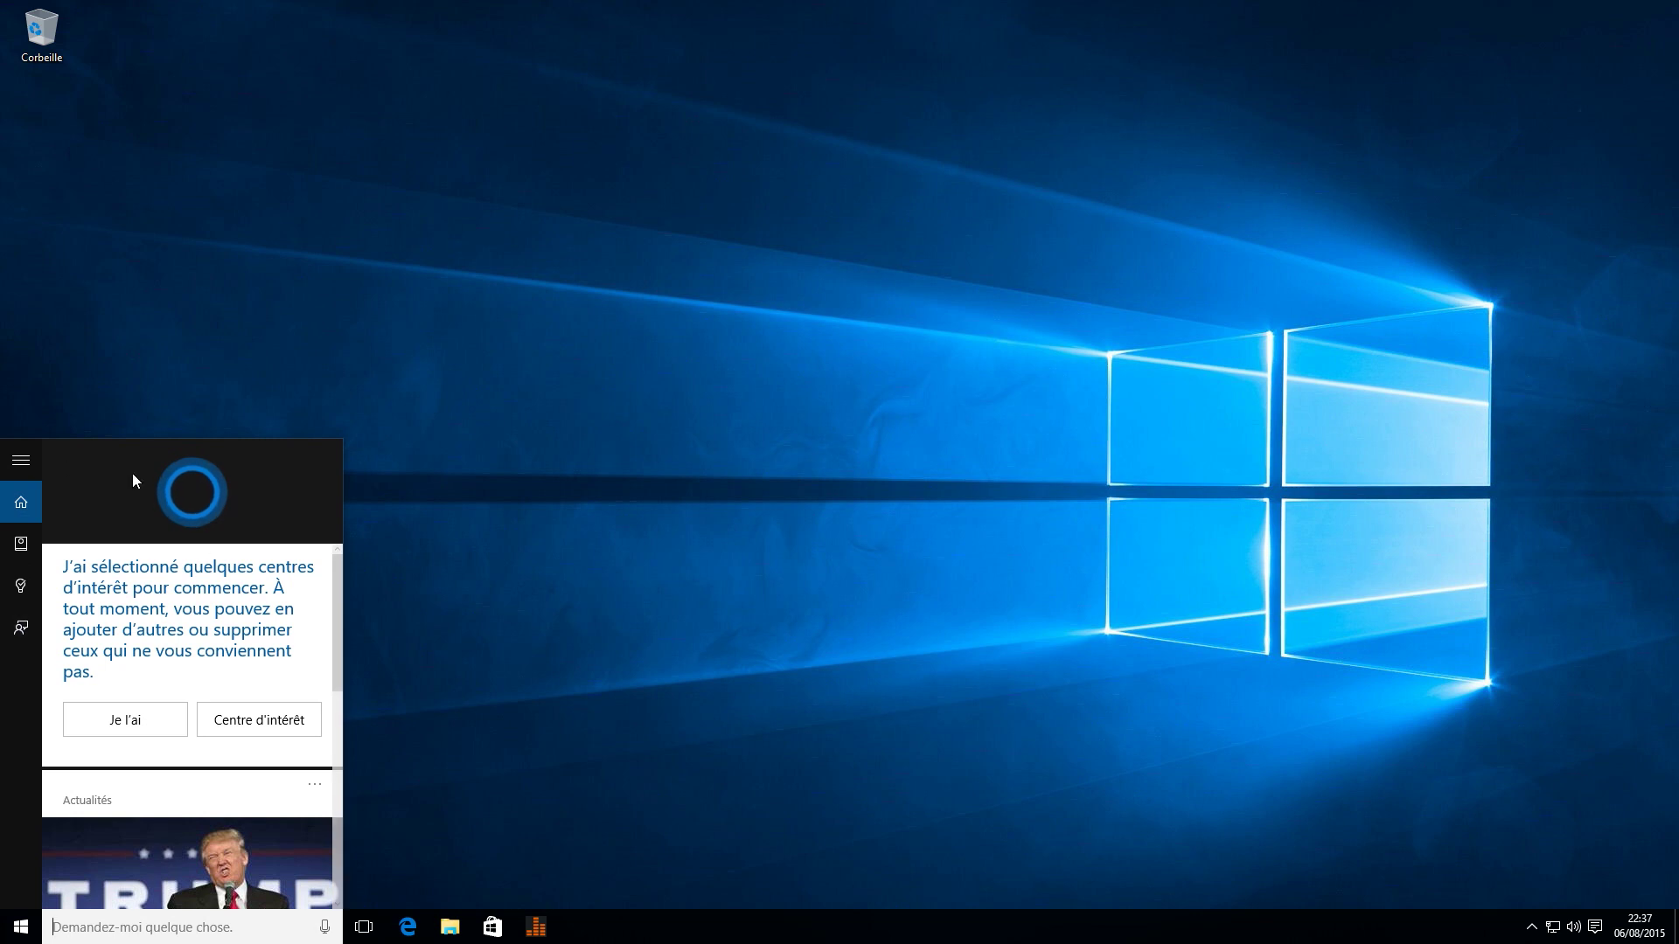
Step: Open the Paramètres page of Cortana's Carnet de notes and review the Hey Cortana activation and response options
left_click(25, 463)
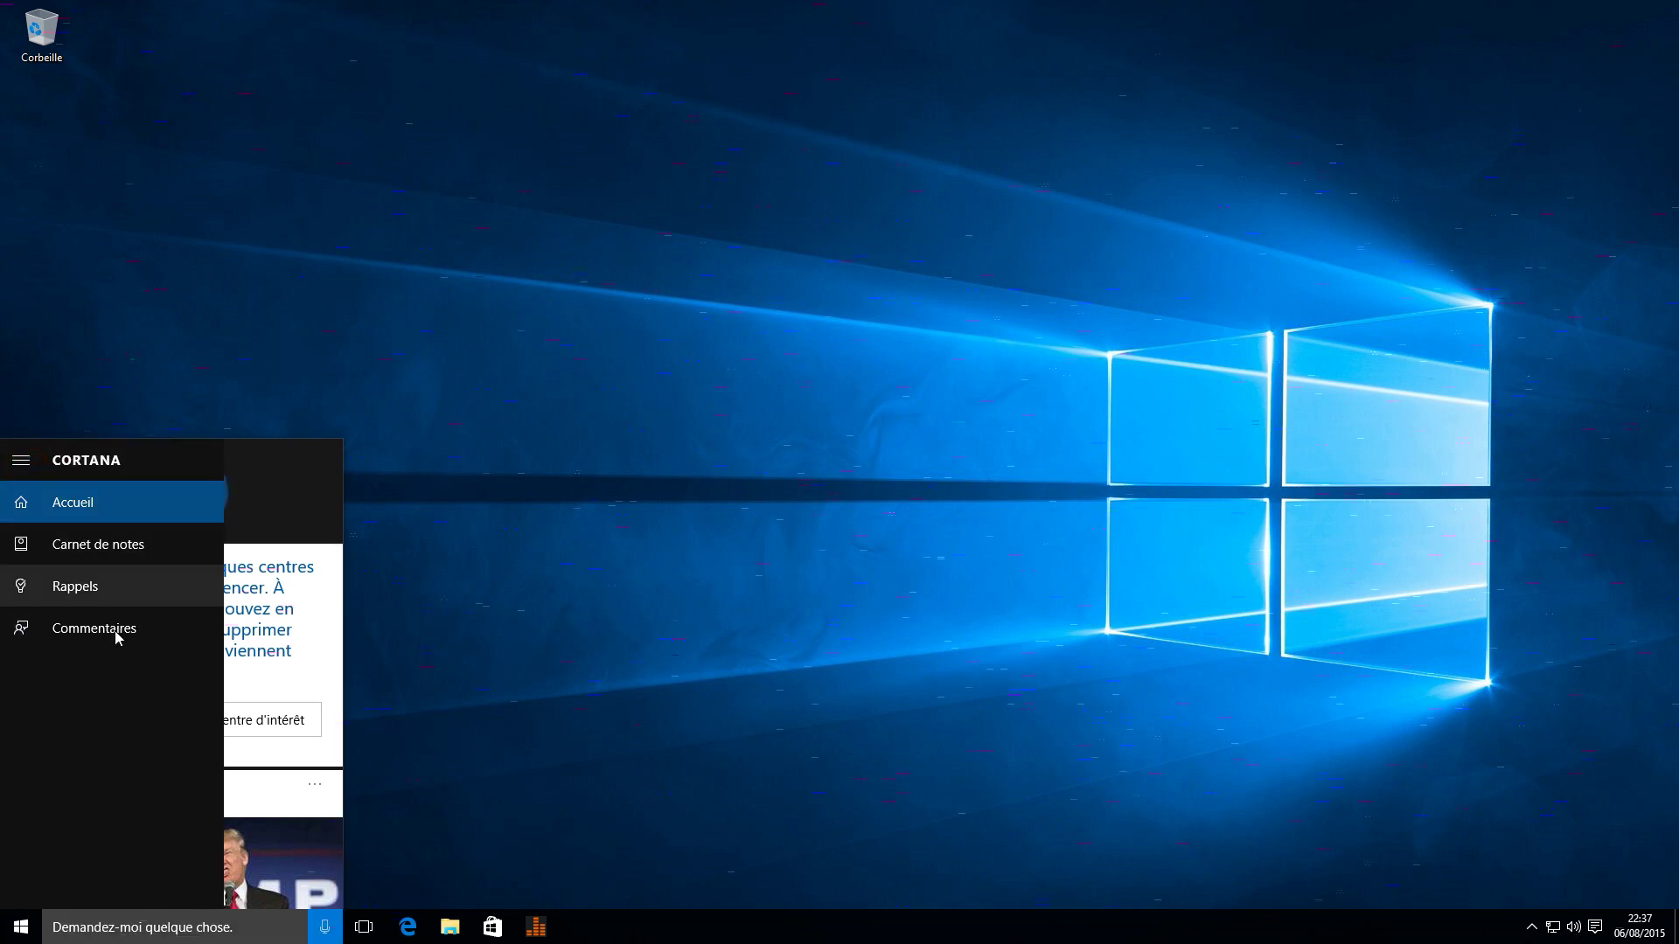
left_click(100, 546)
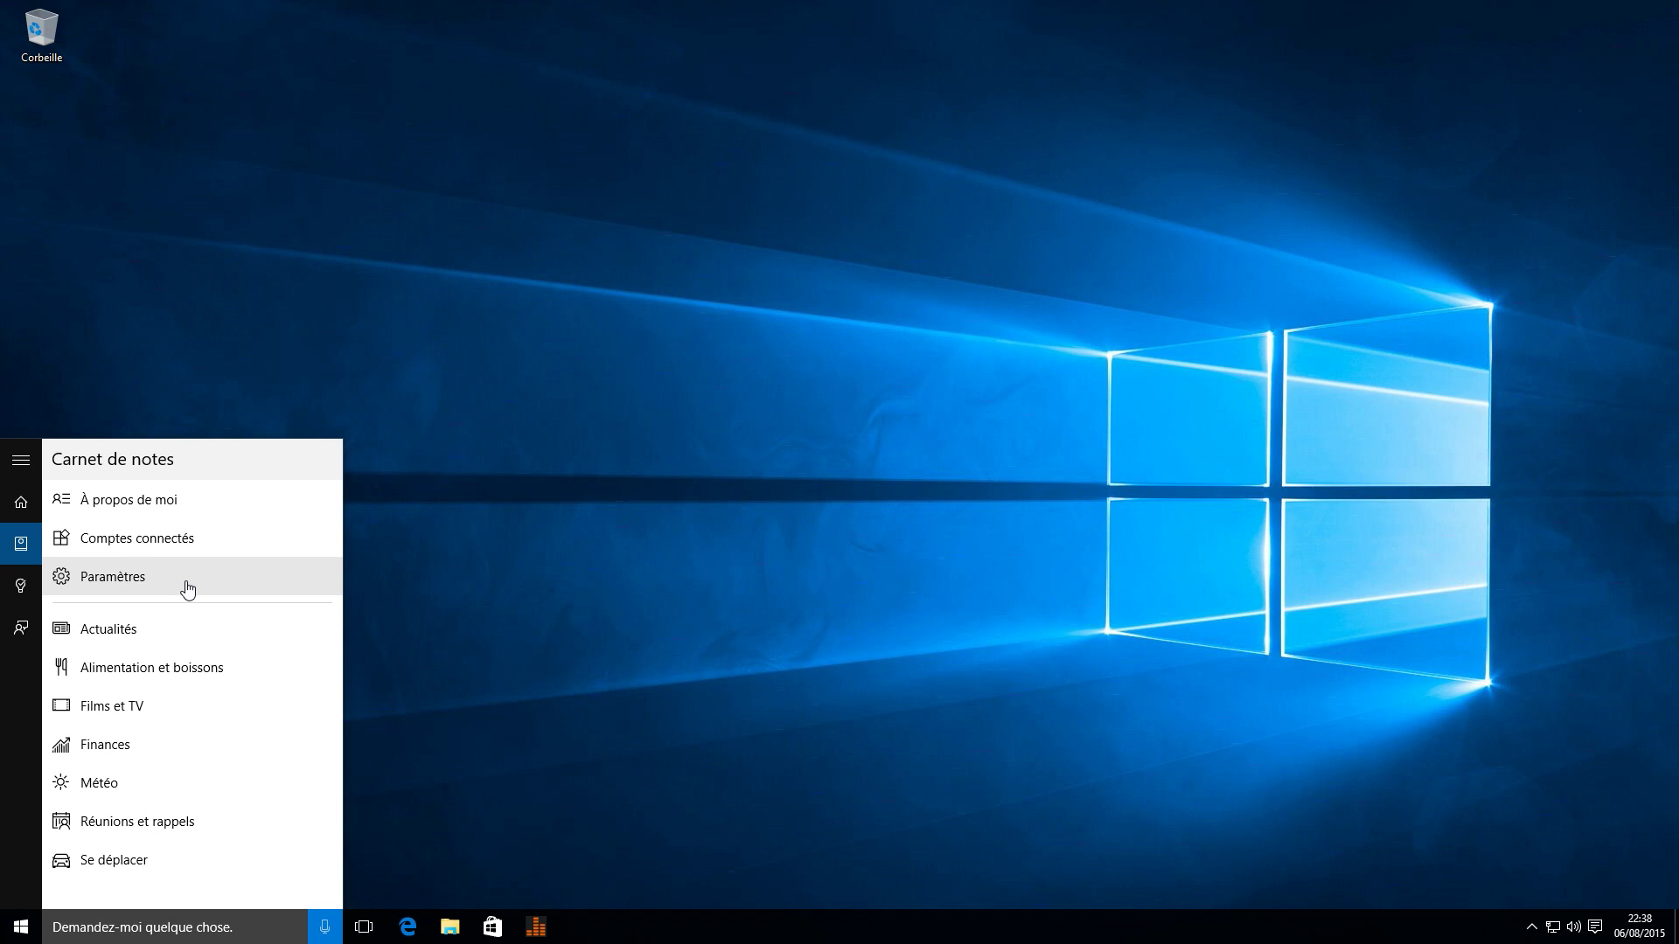
left_click(140, 578)
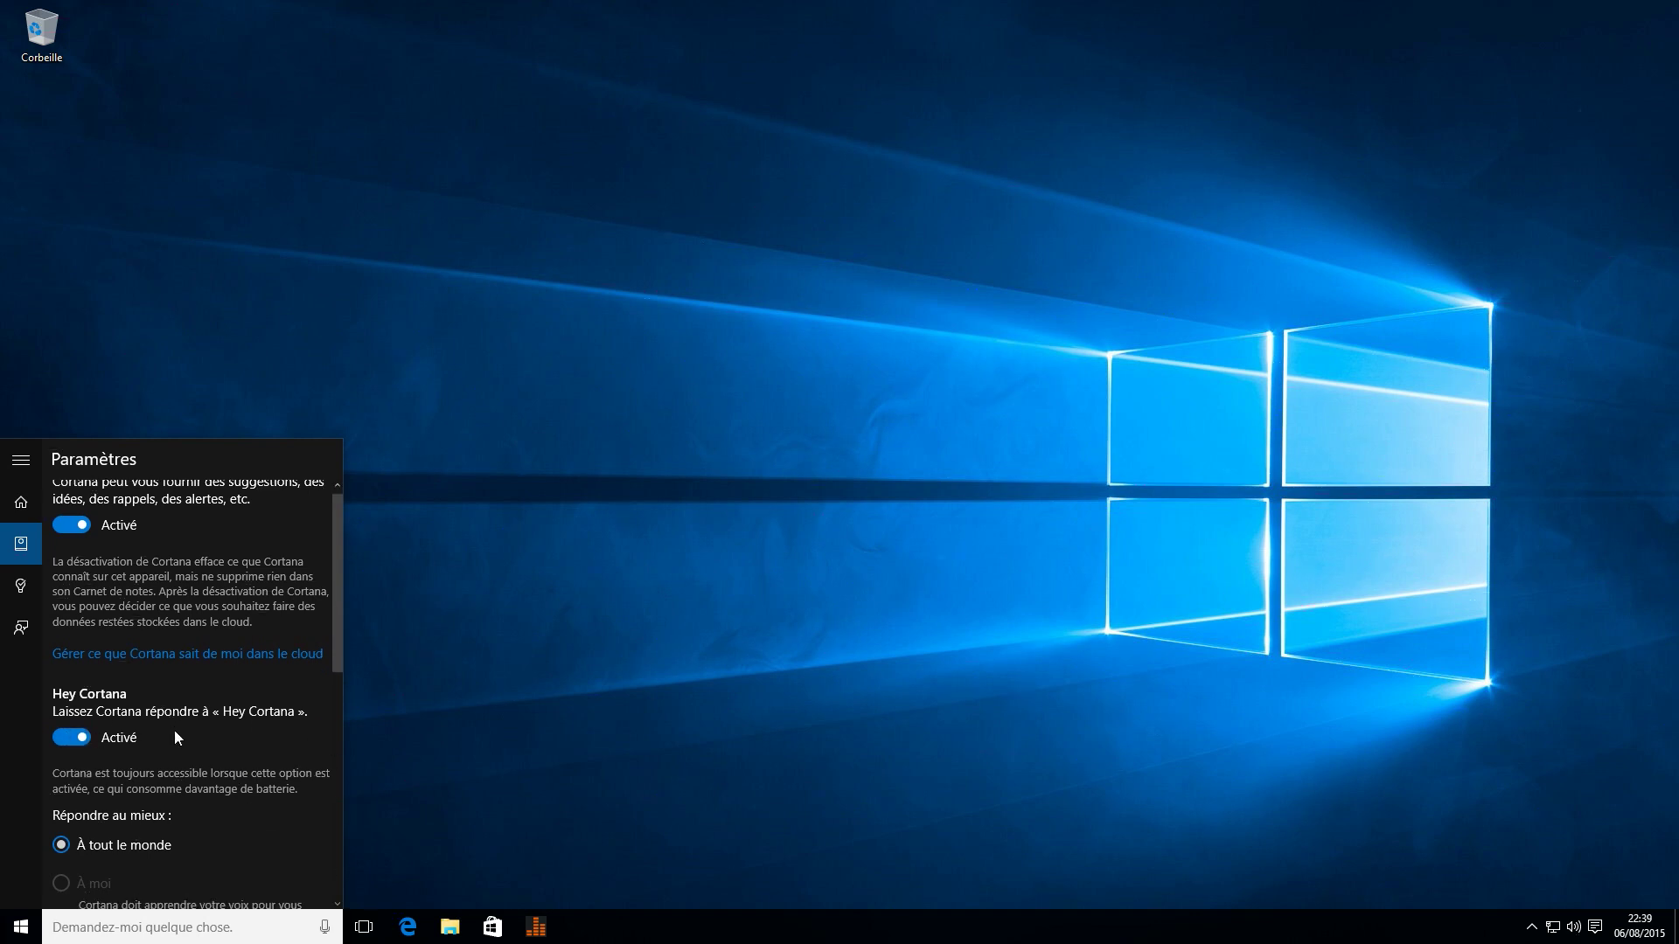
scroll(175, 731, "down", 1)
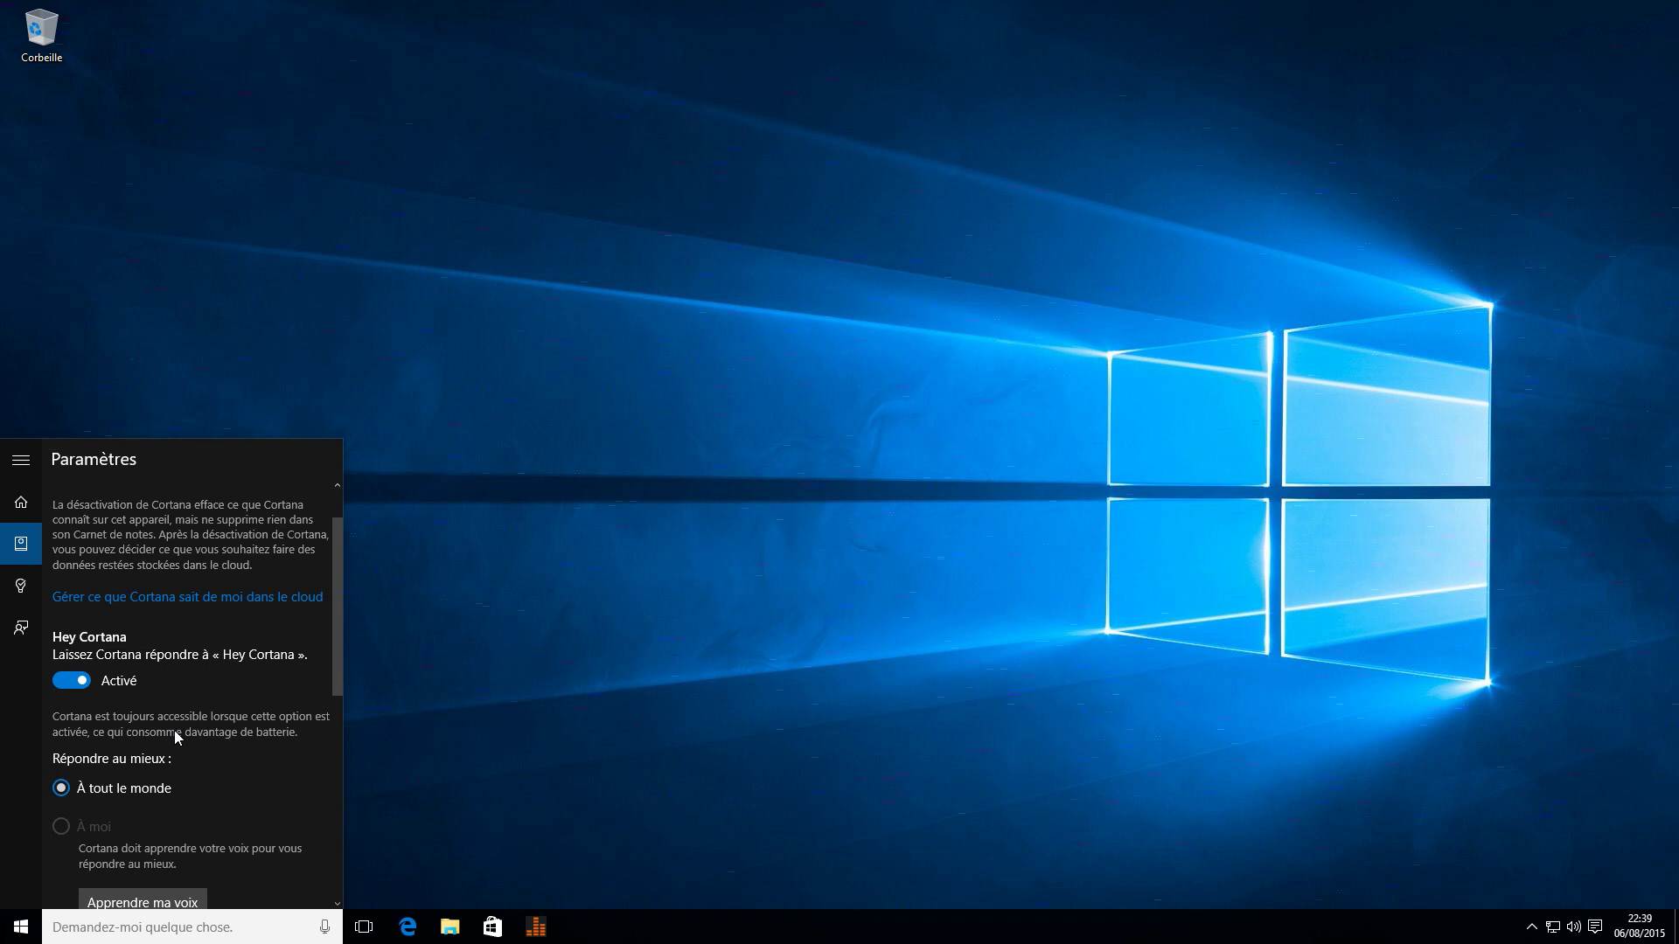
scroll(176, 737, "down", 1)
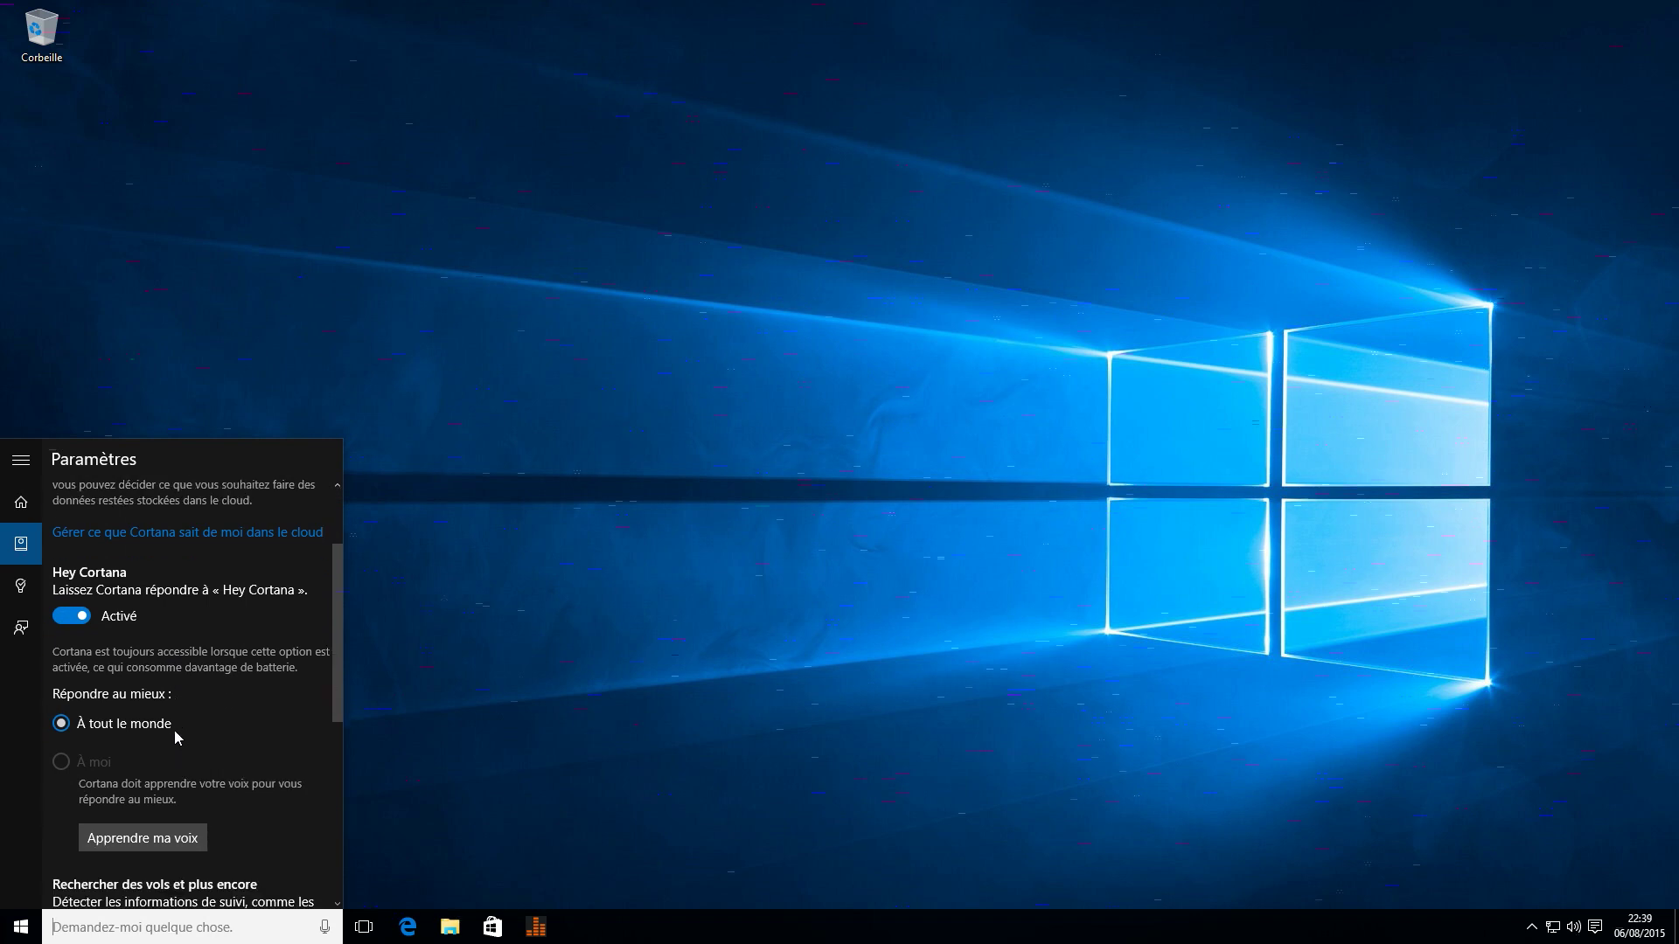
scroll(175, 737, "down", 1)
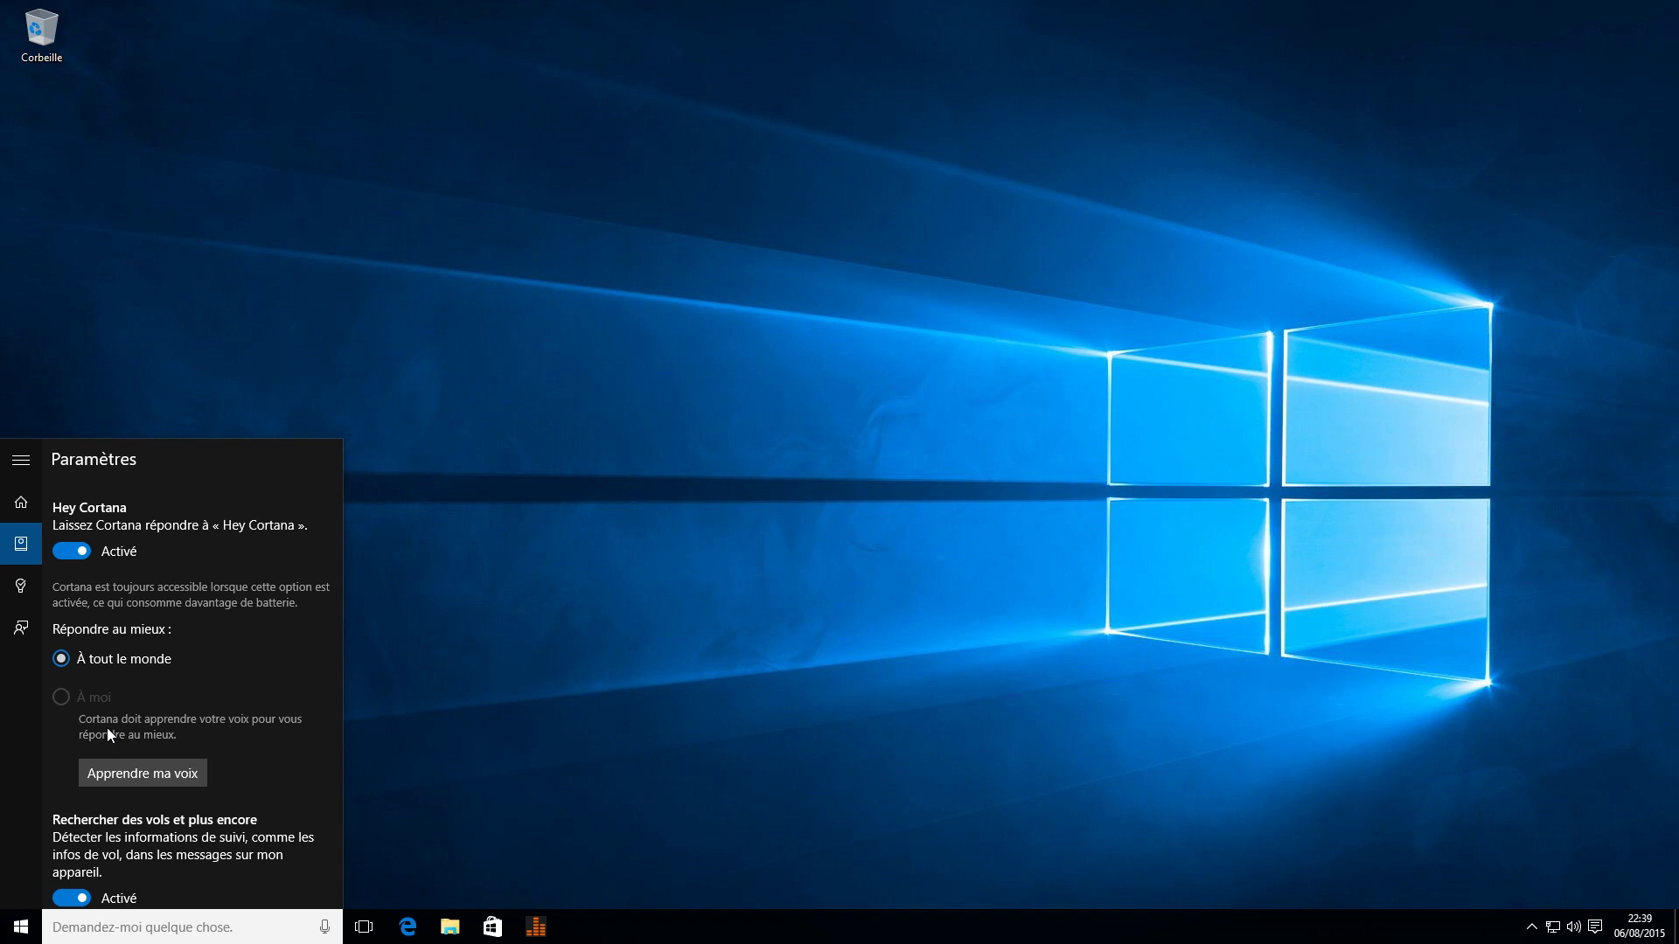
Step: Try to start Cortana's voice learning, close the Bing search page, and return to the Hey Cortana settings in the Carnet de notes
left_click(154, 773)
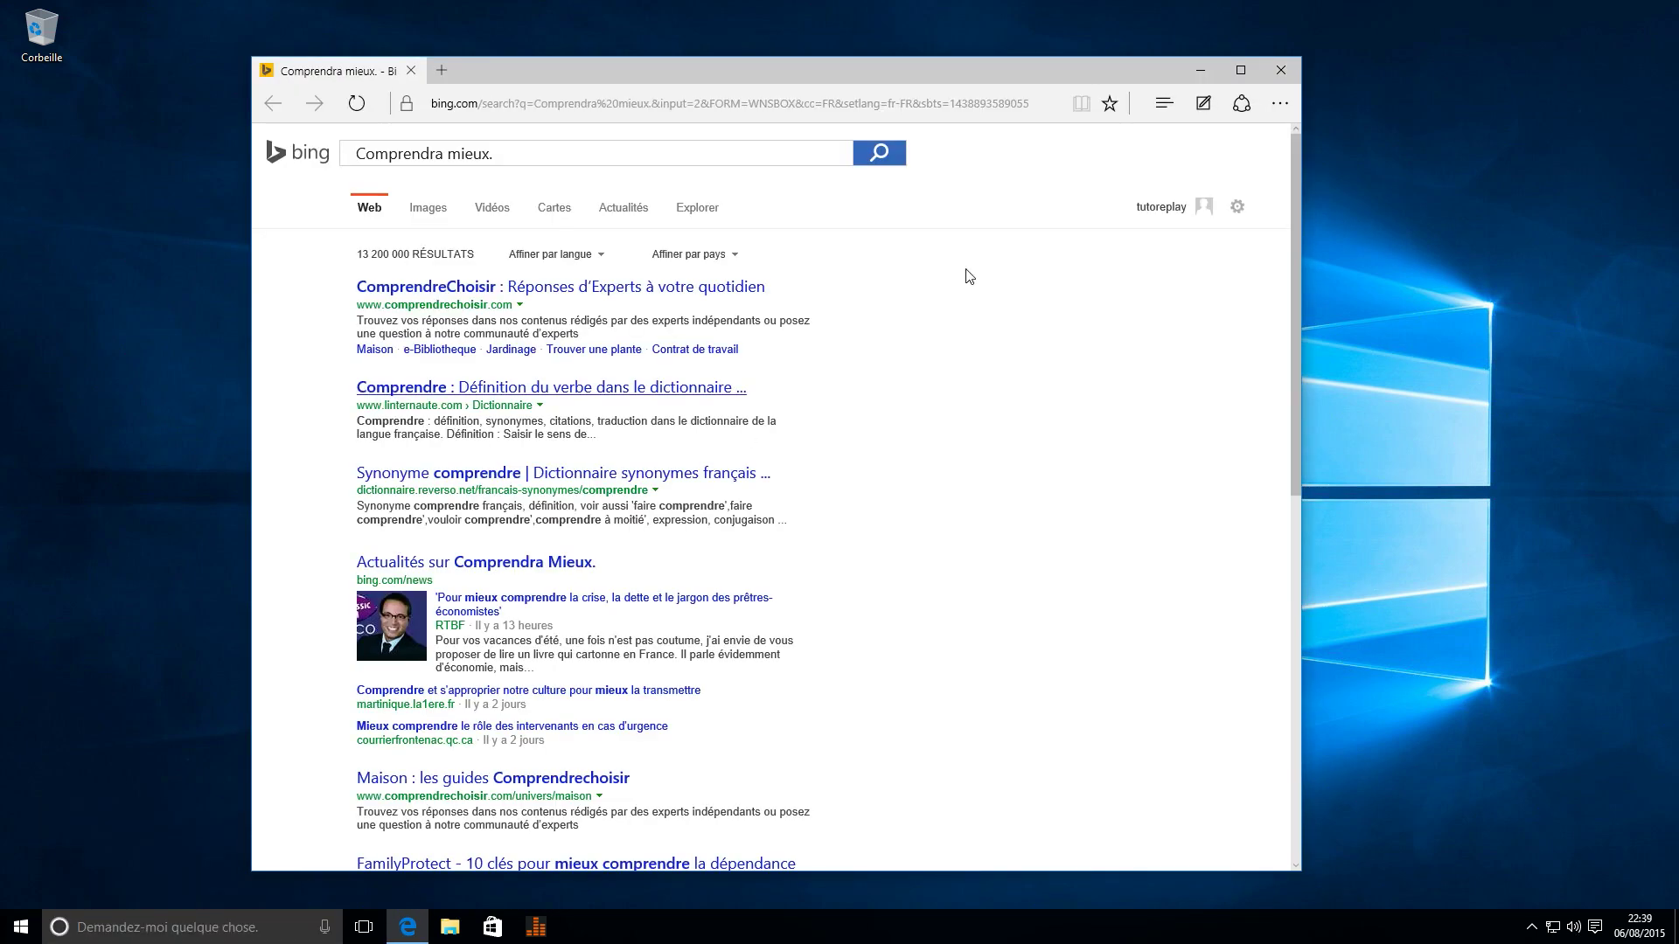
left_click(1280, 71)
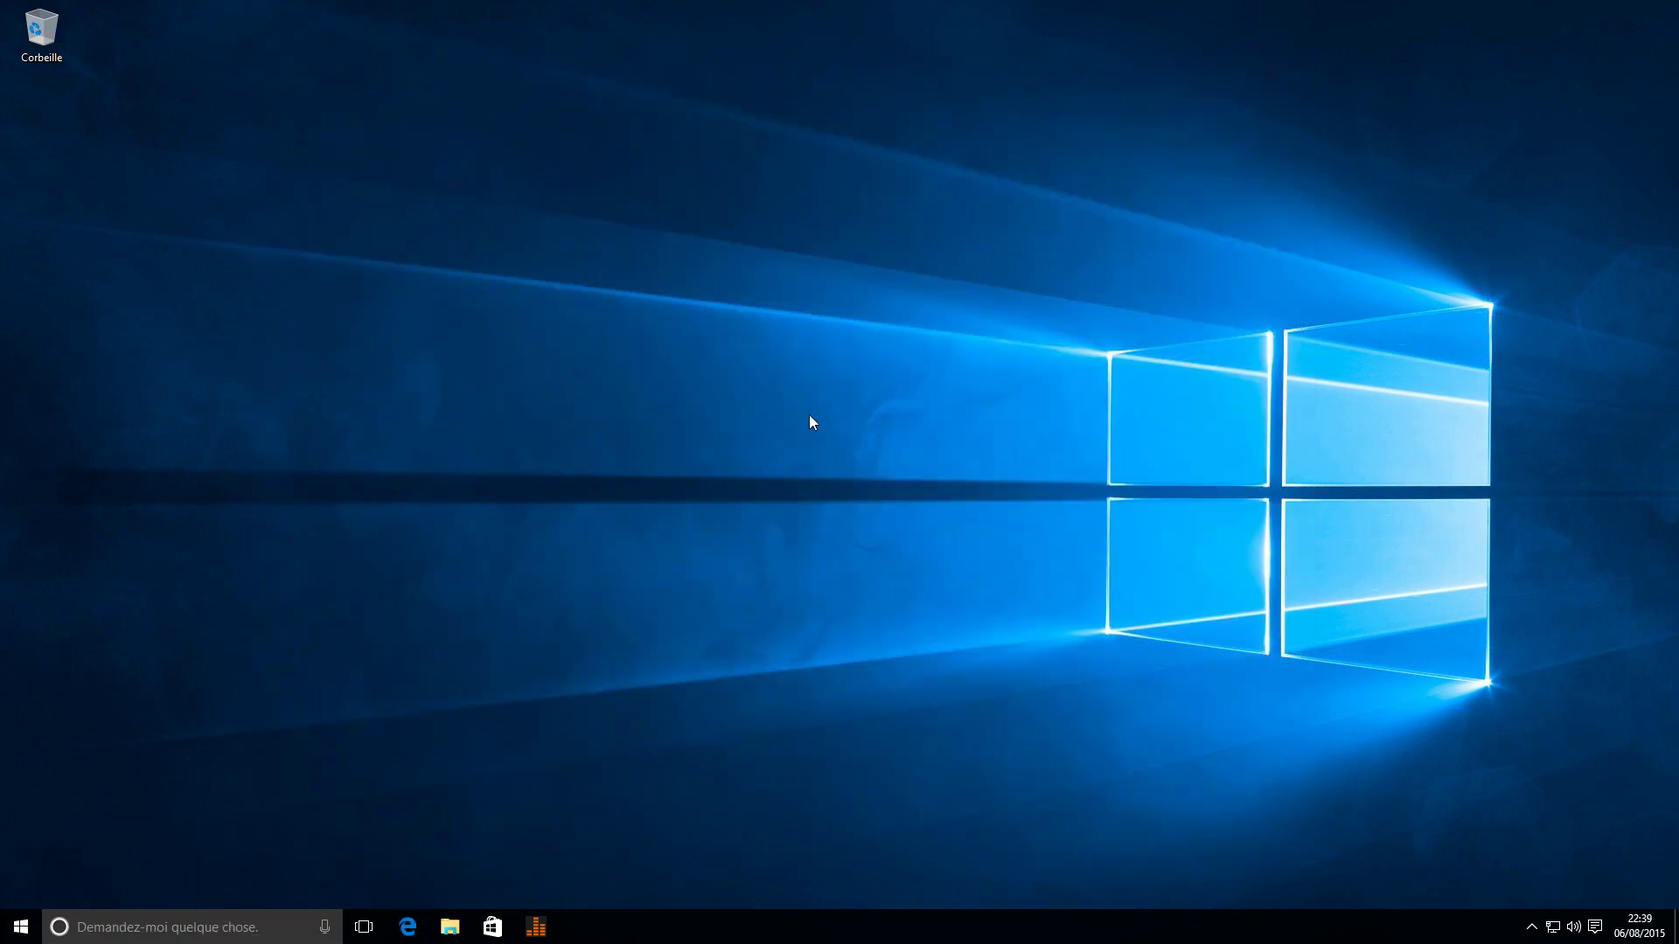
left_click(106, 928)
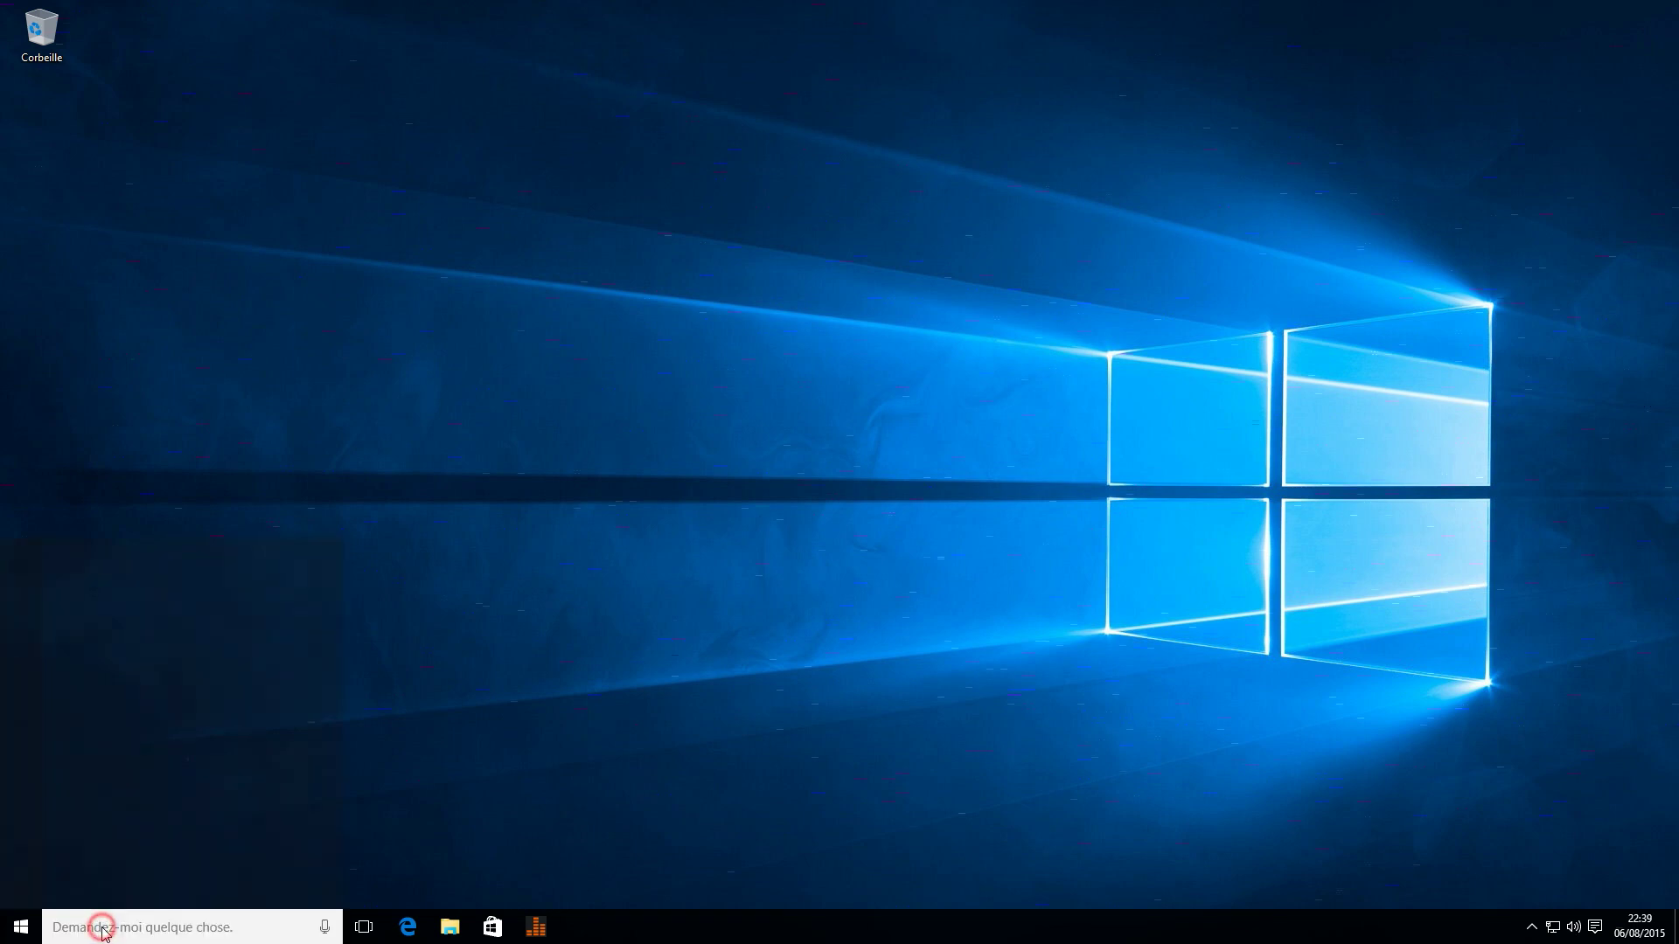
left_click(32, 537)
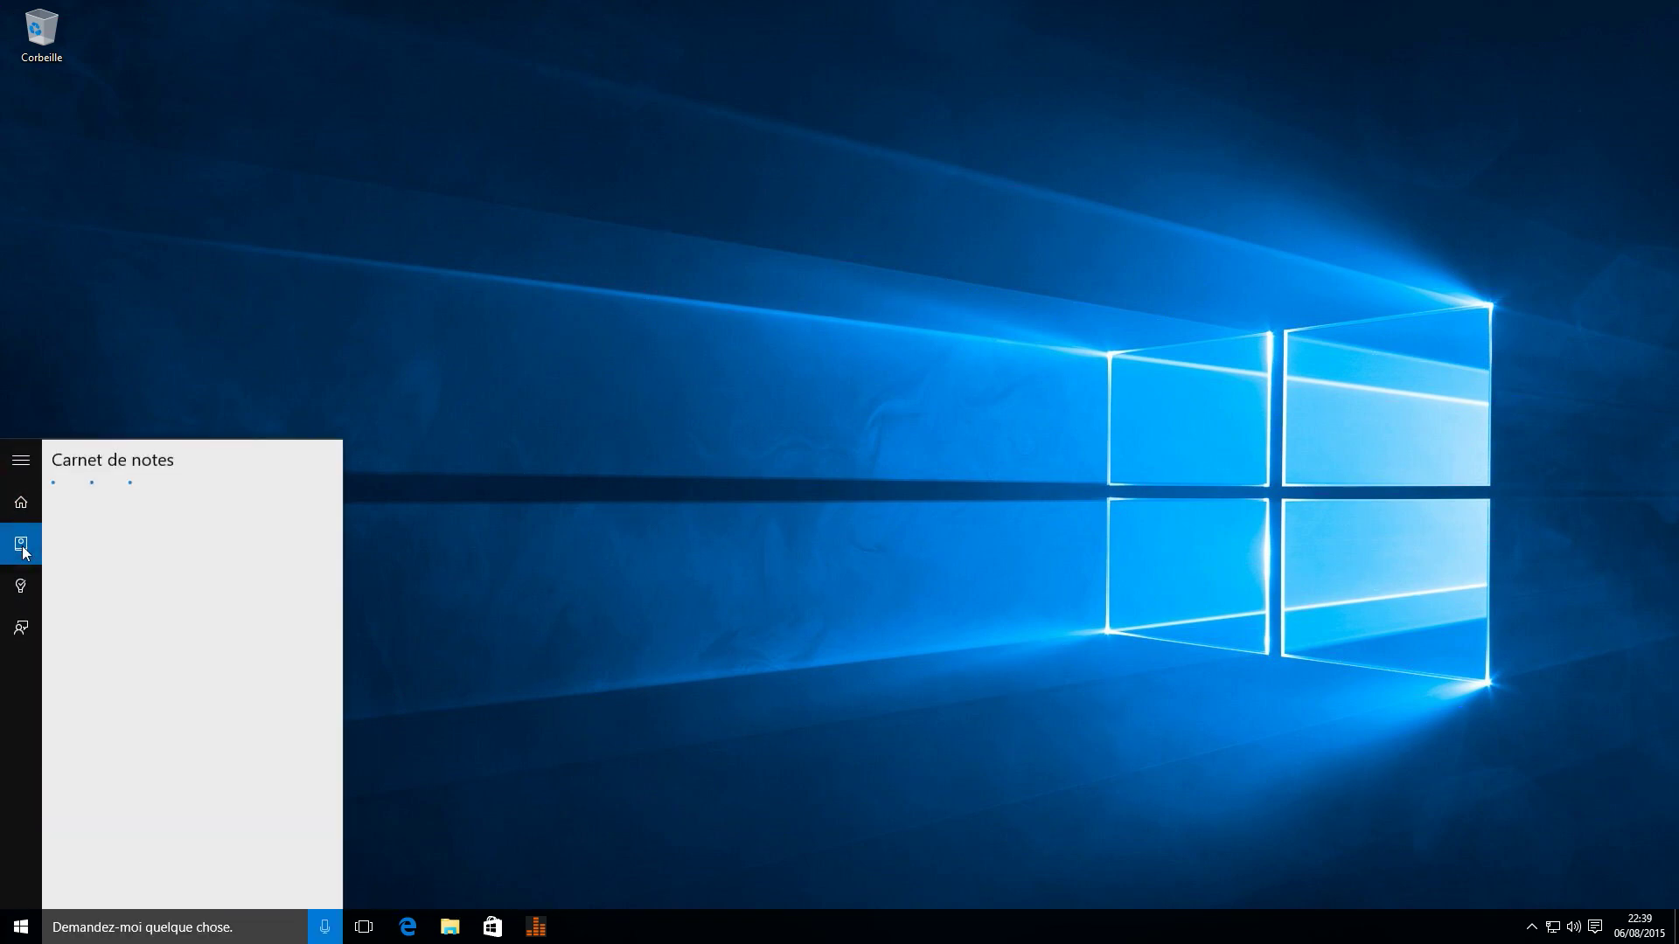
left_click(118, 581)
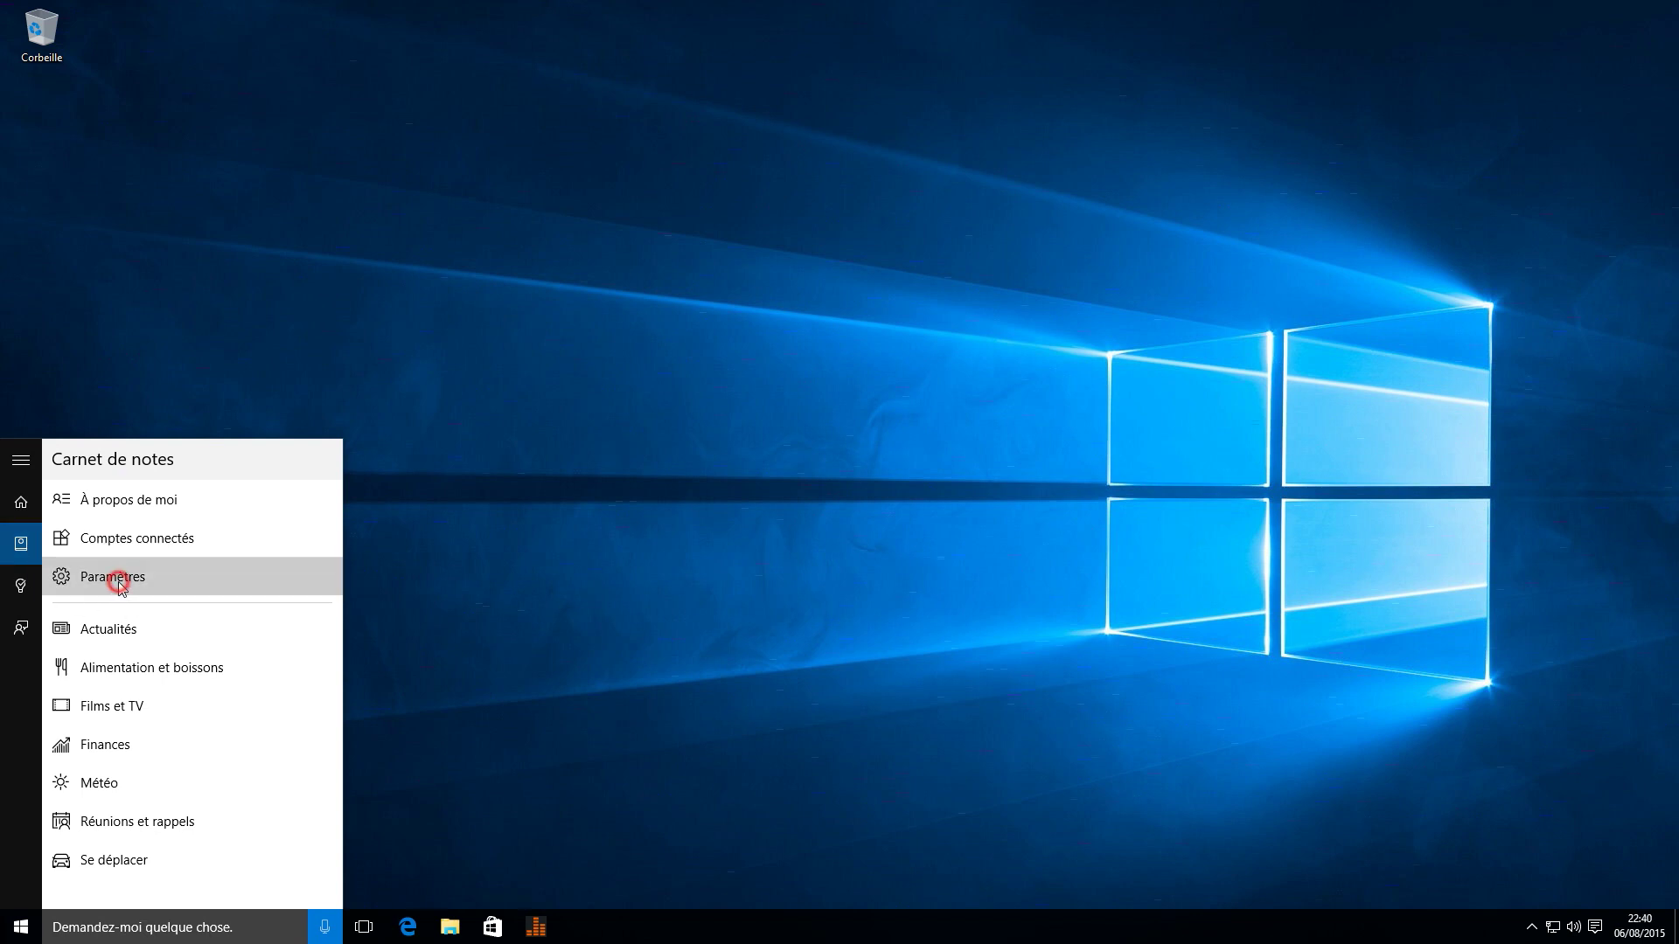
scroll(139, 609, "down", 3)
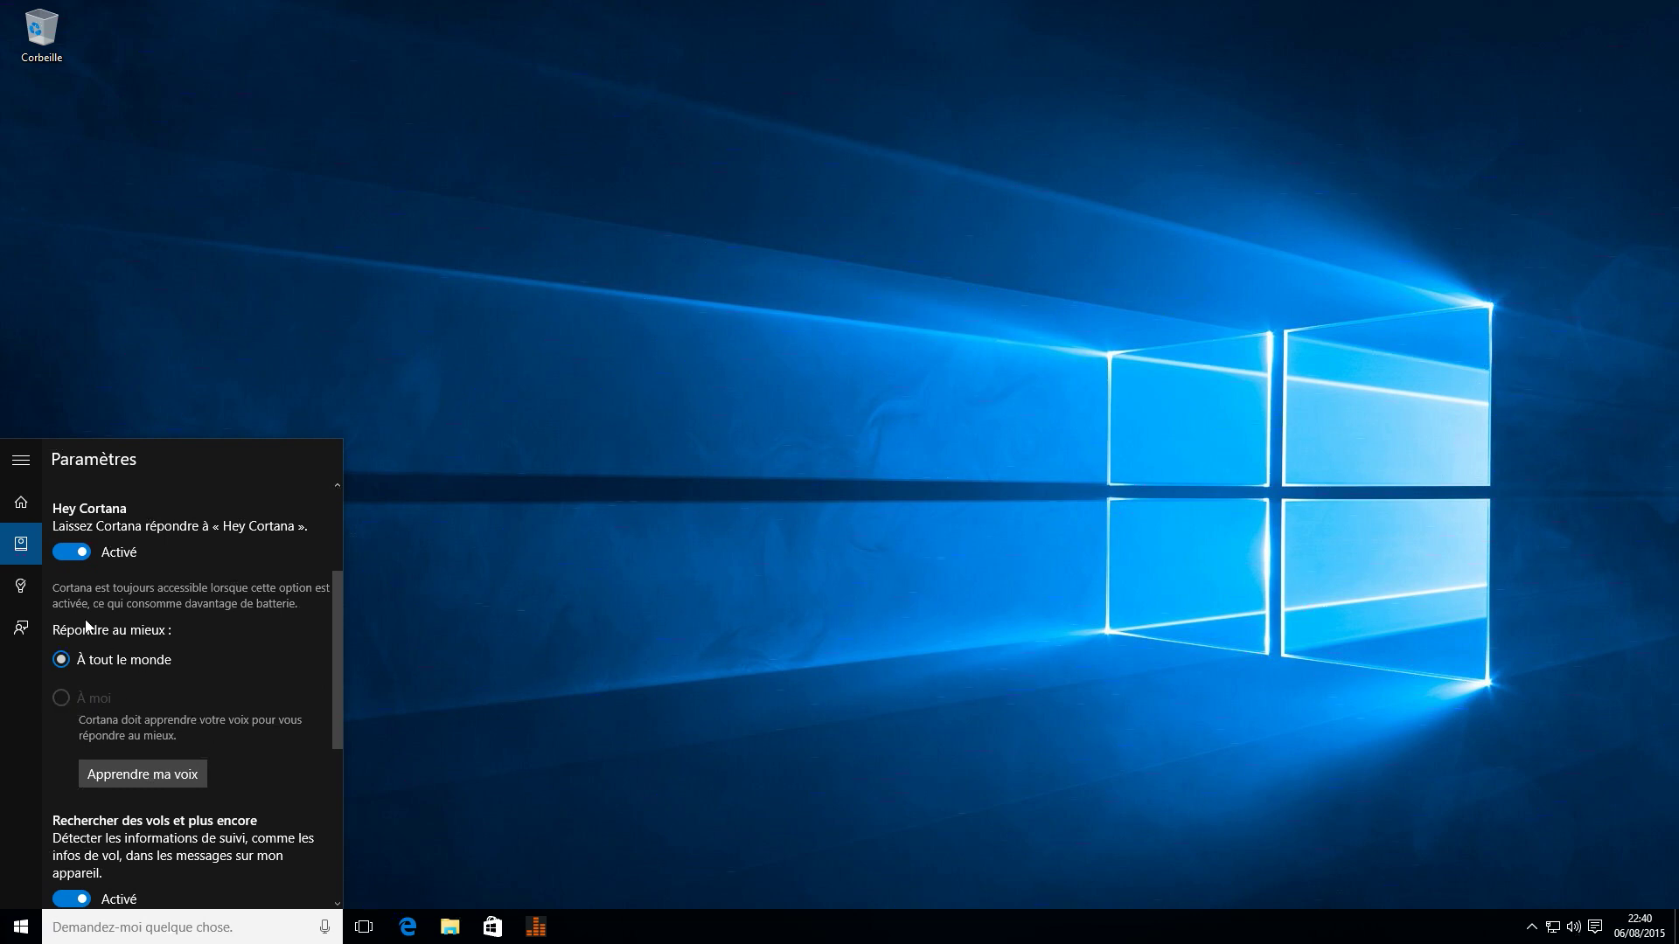
Step: View Cortana's Rappels page and the Commentaires feedback form, and cancel the feedback without sending it
left_click(21, 586)
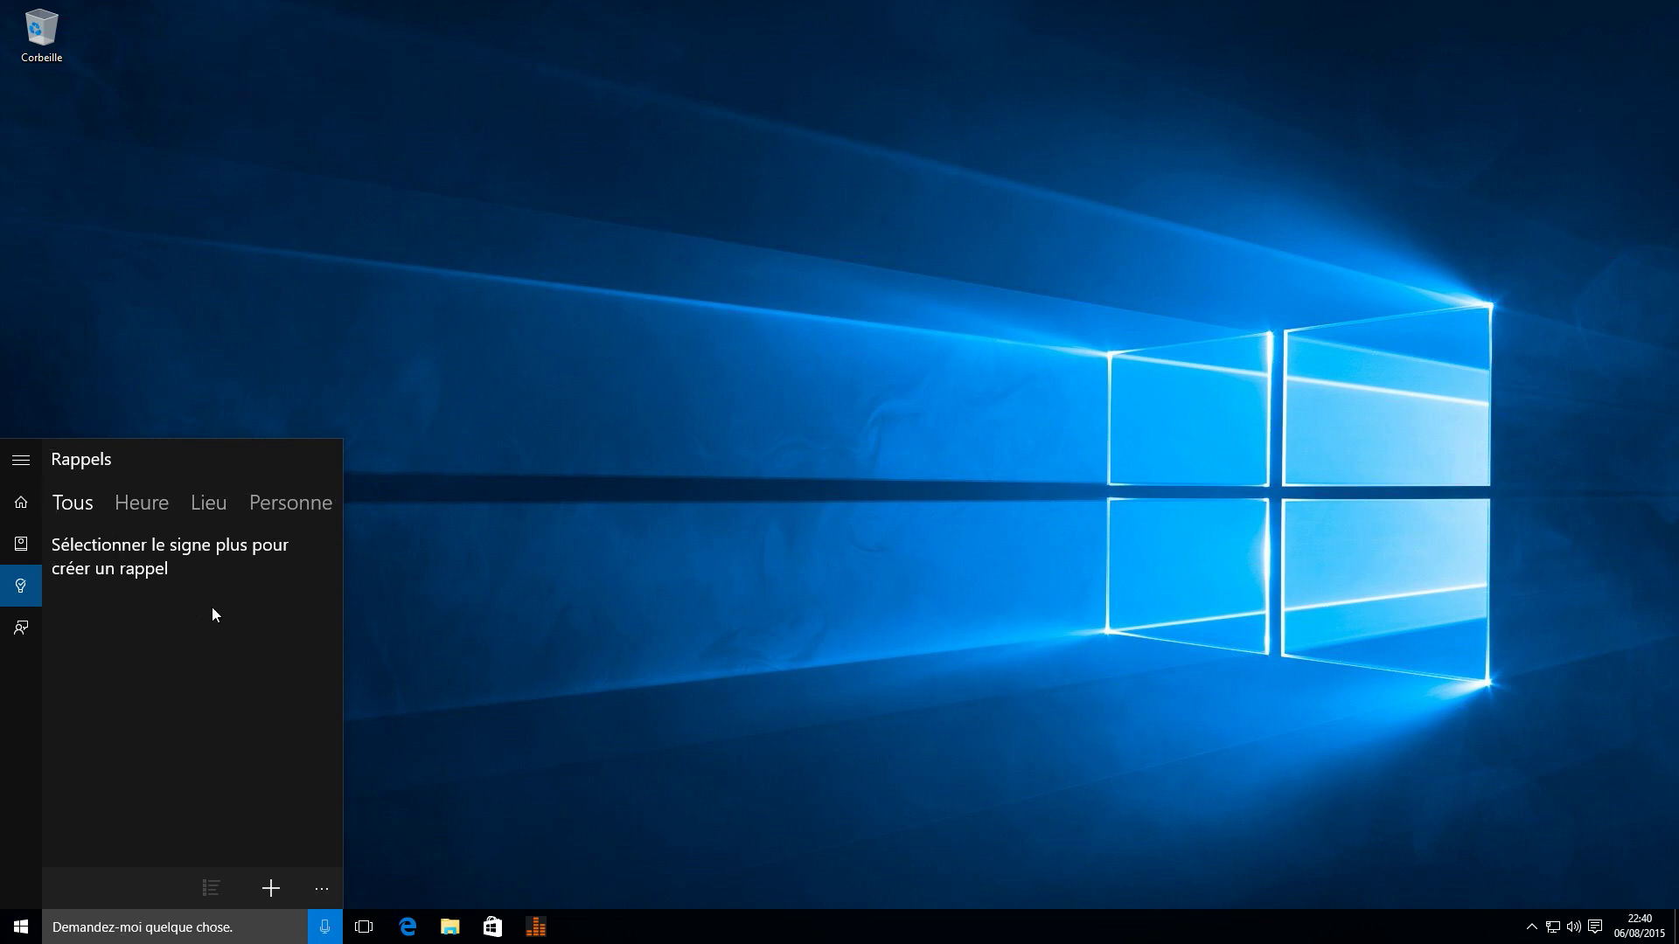
left_click(36, 629)
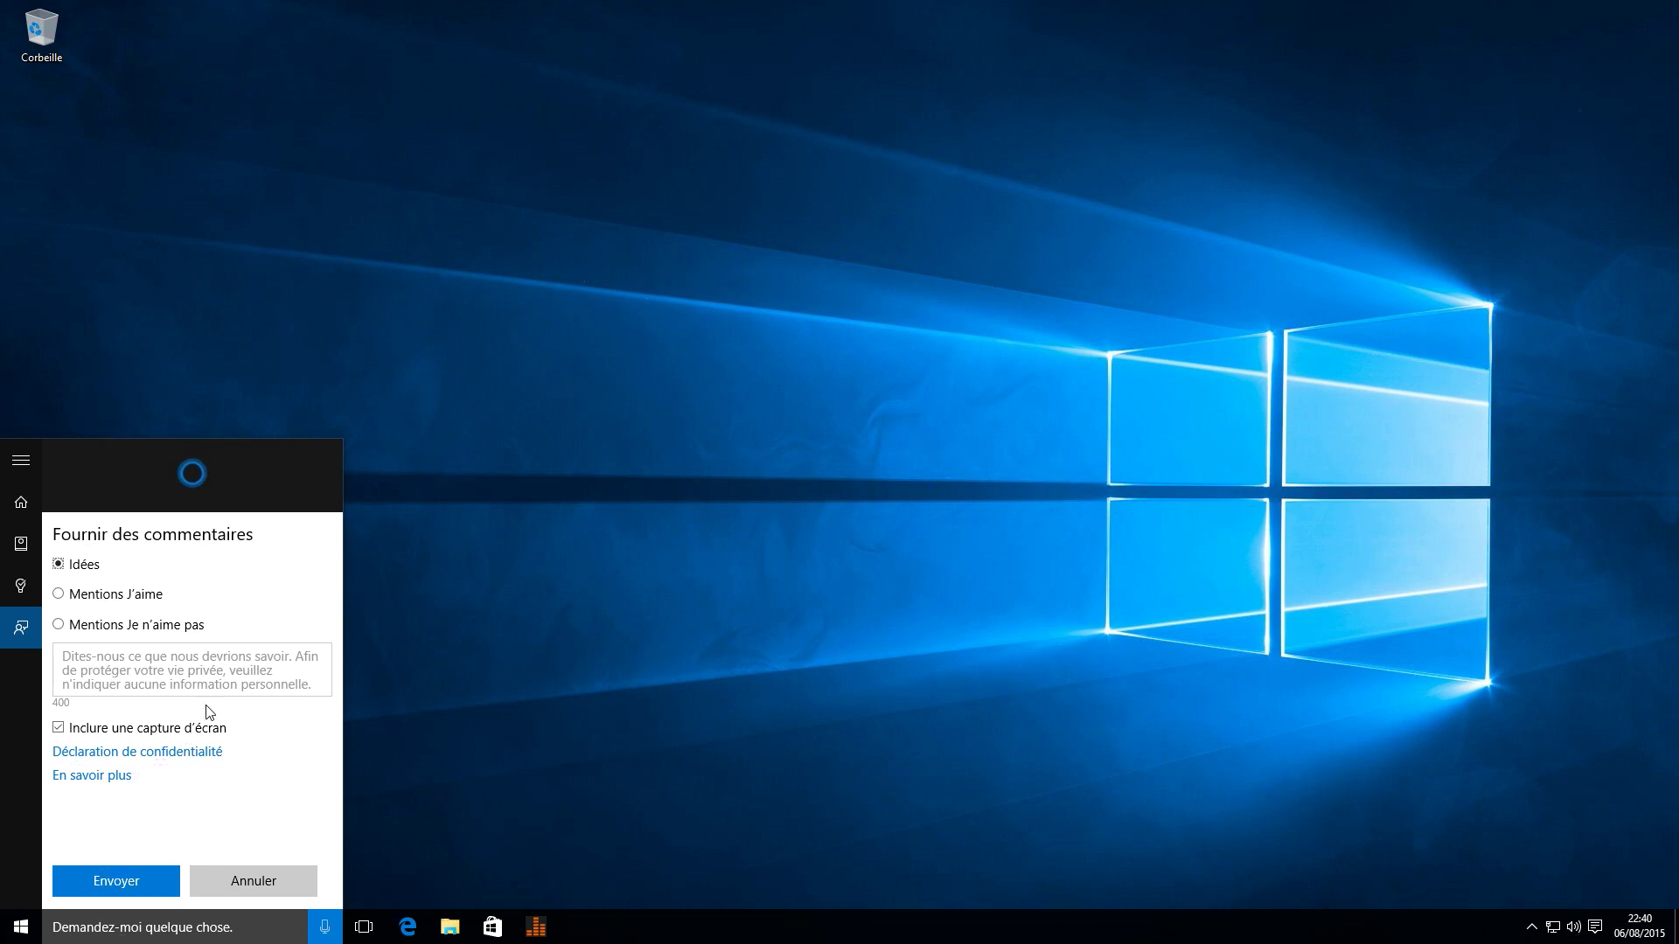
left_click(276, 883)
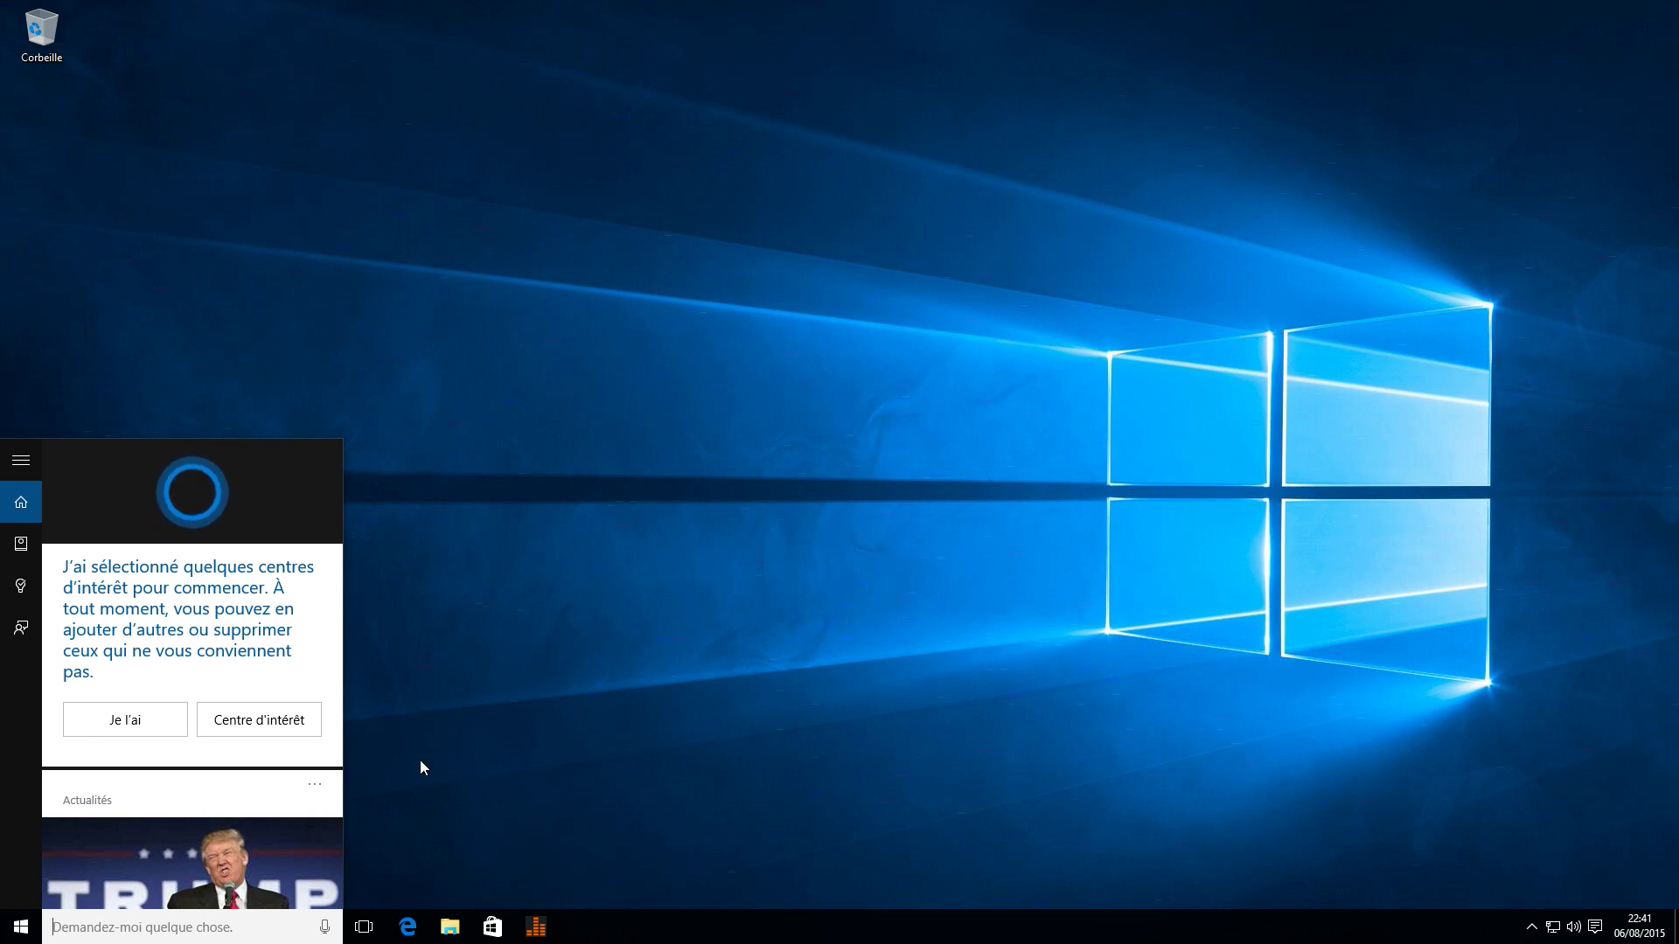
Step: Look through Cortana's home cards down to the news headlines
scroll(274, 851, "down", 2)
scroll(277, 848, "up", 2)
scroll(277, 848, "down", 3)
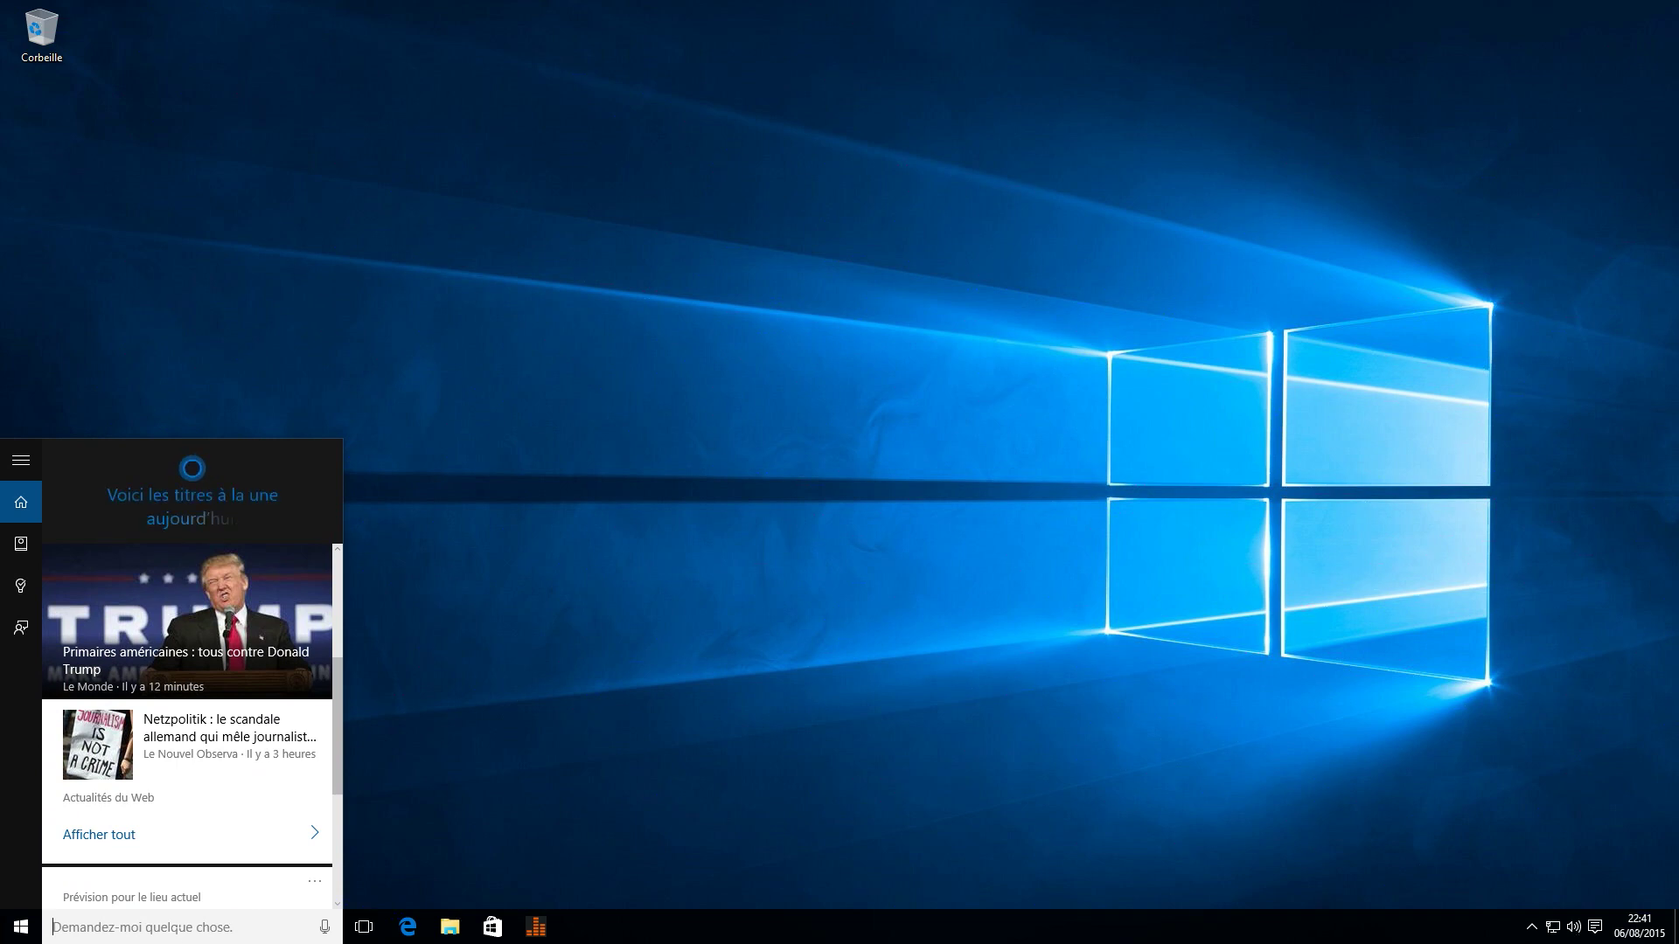
Step: Search for "bloc" in Cortana to view the app, web and Store suggestions, and clear the query
left_click(175, 929)
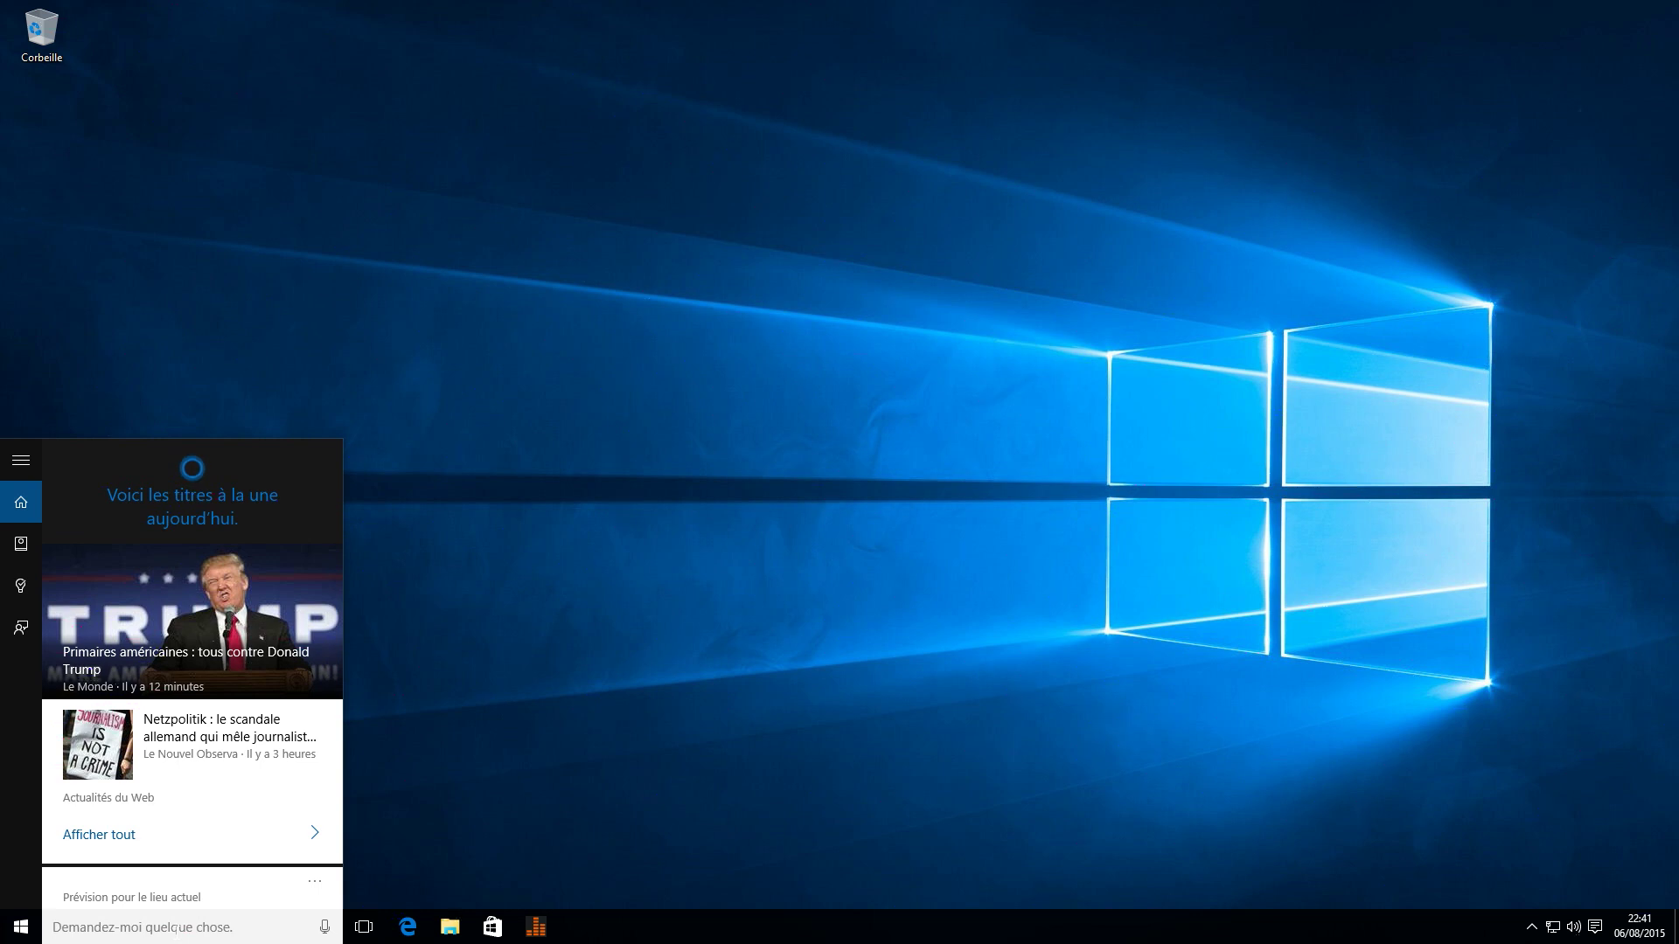
type("blo")
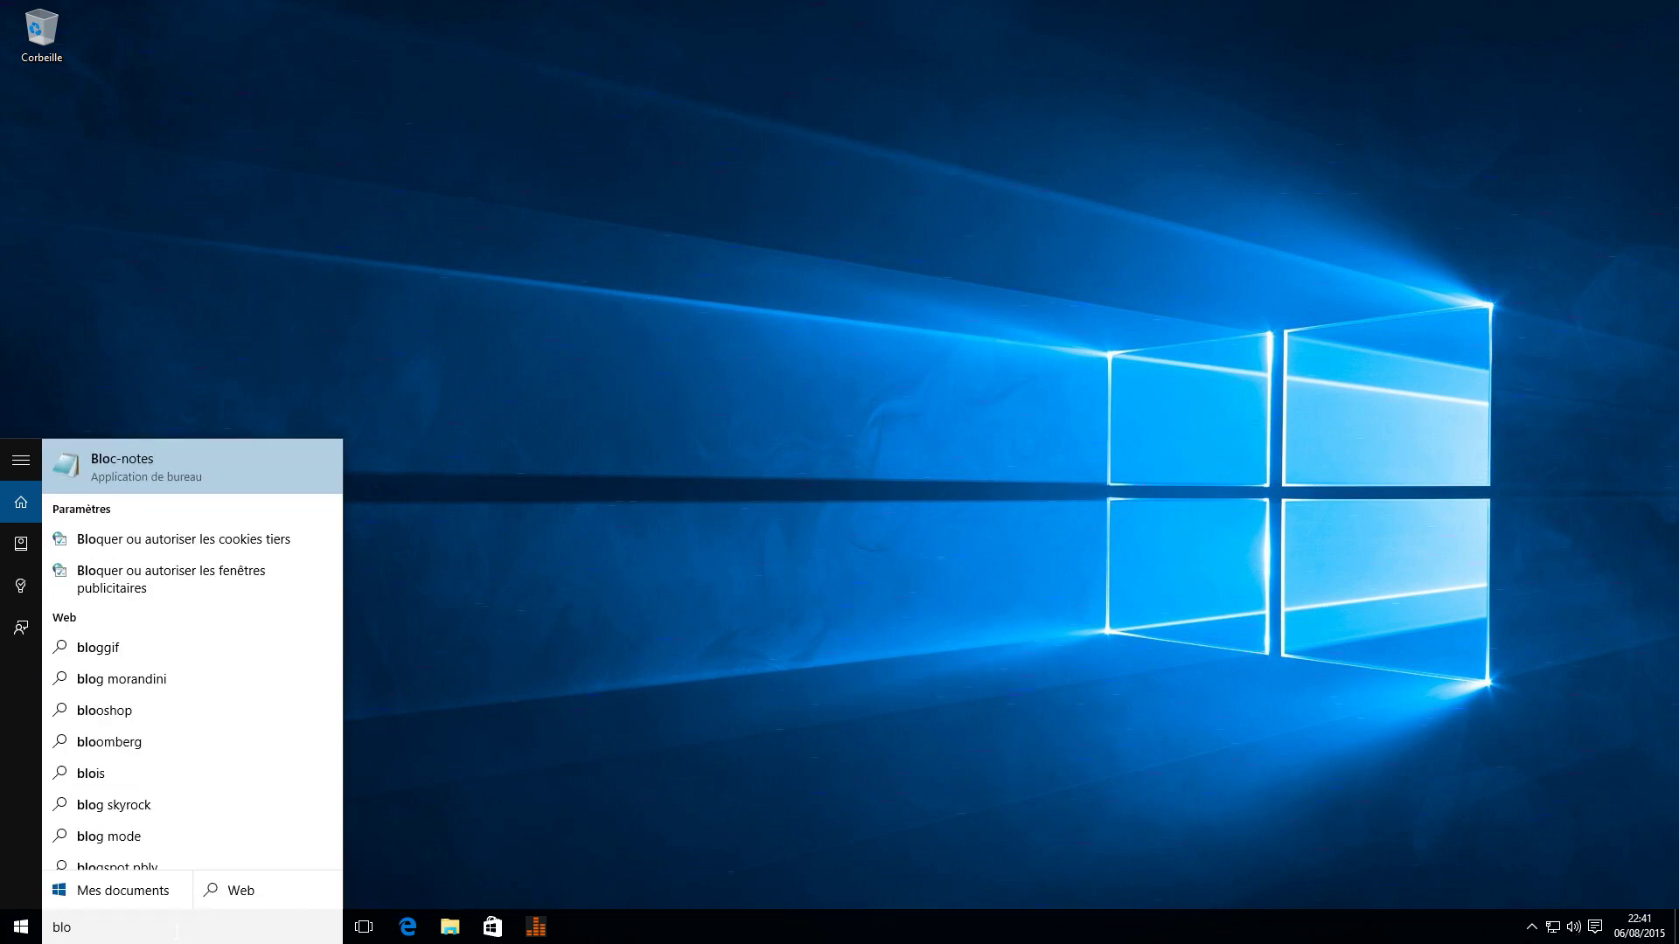
type("c")
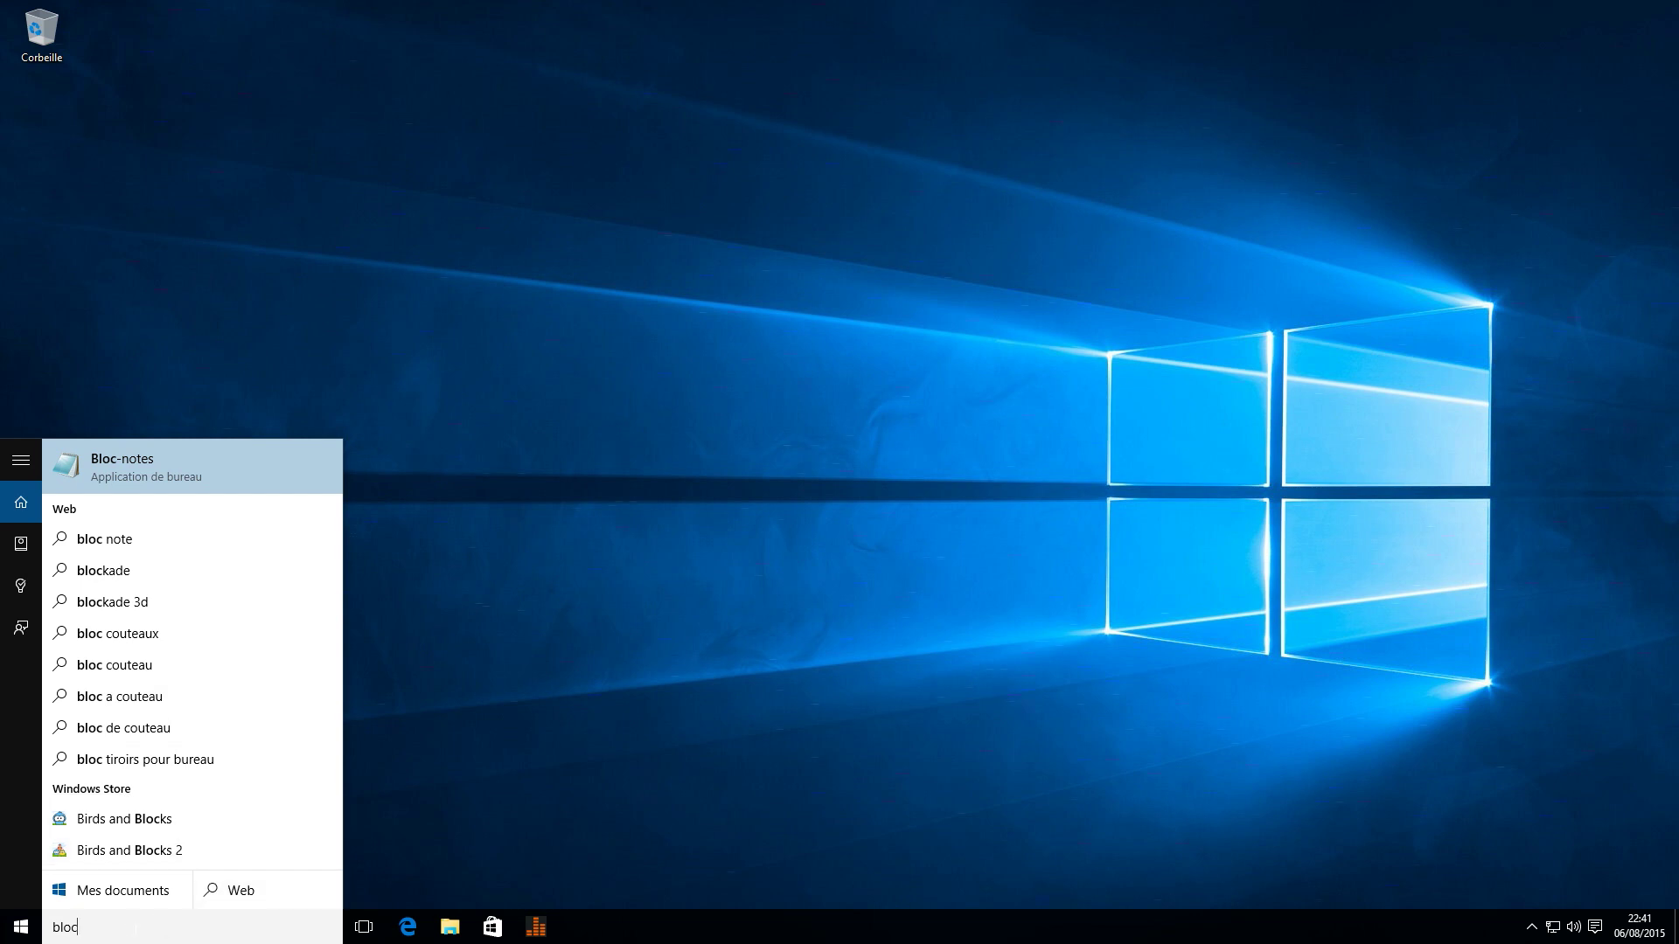
double_click(131, 926)
key("BackSpace")
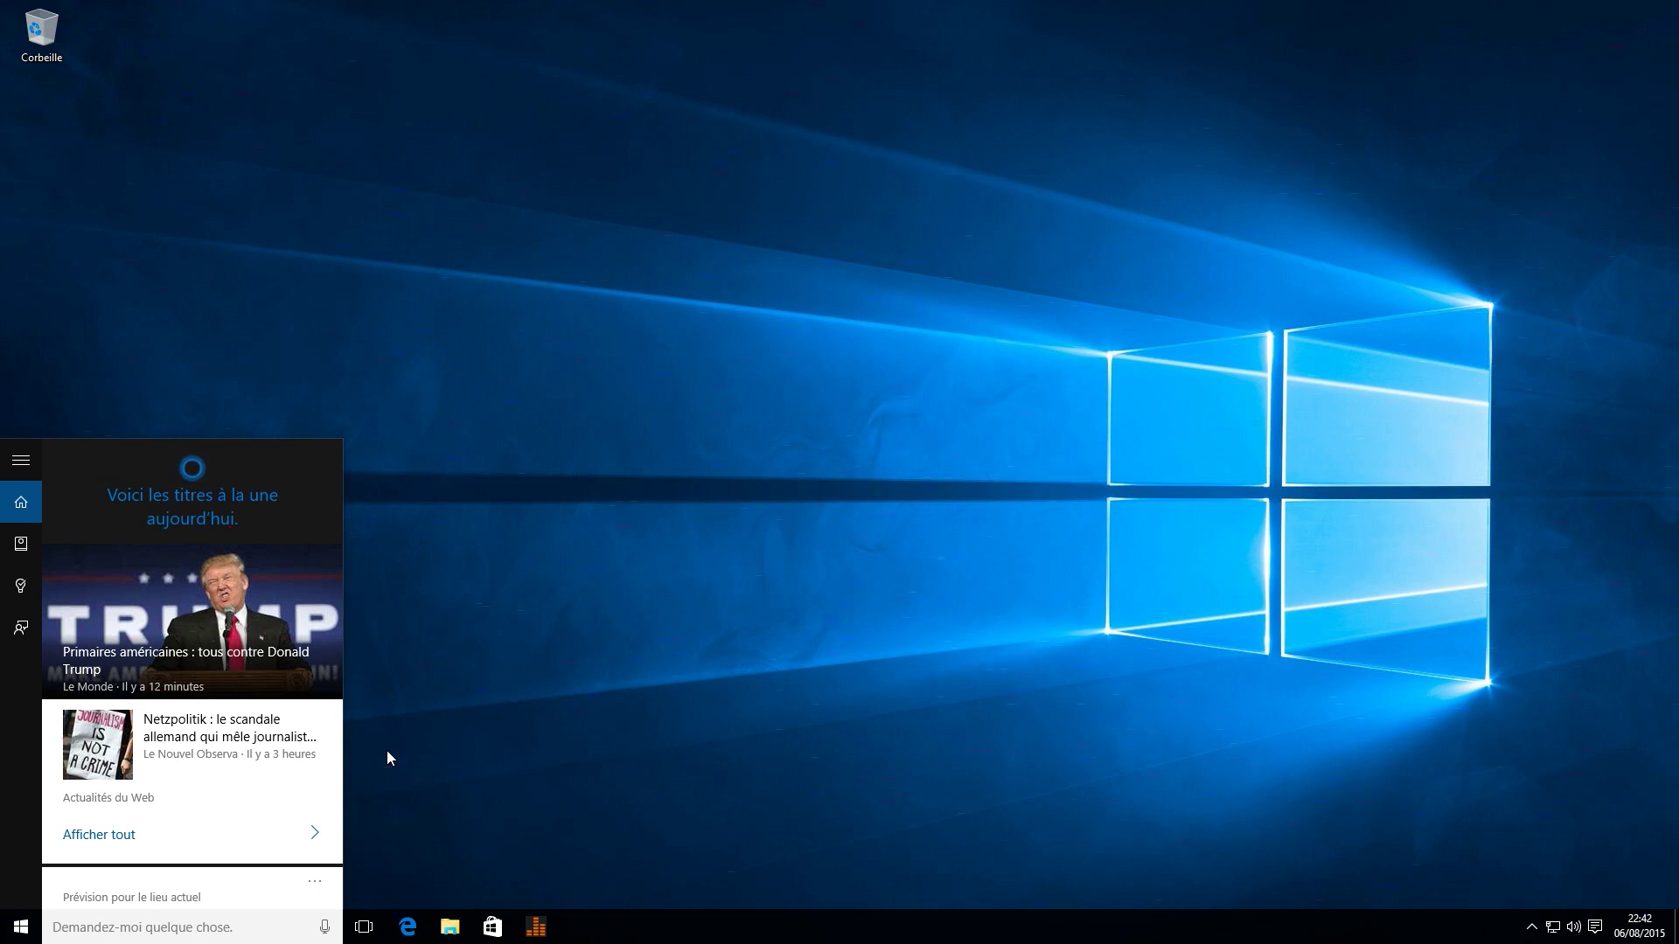
Step: Start Cortana's voice listening and dismiss it, and use Cortana to open Bloc-notes before closing its empty window
key("super+c")
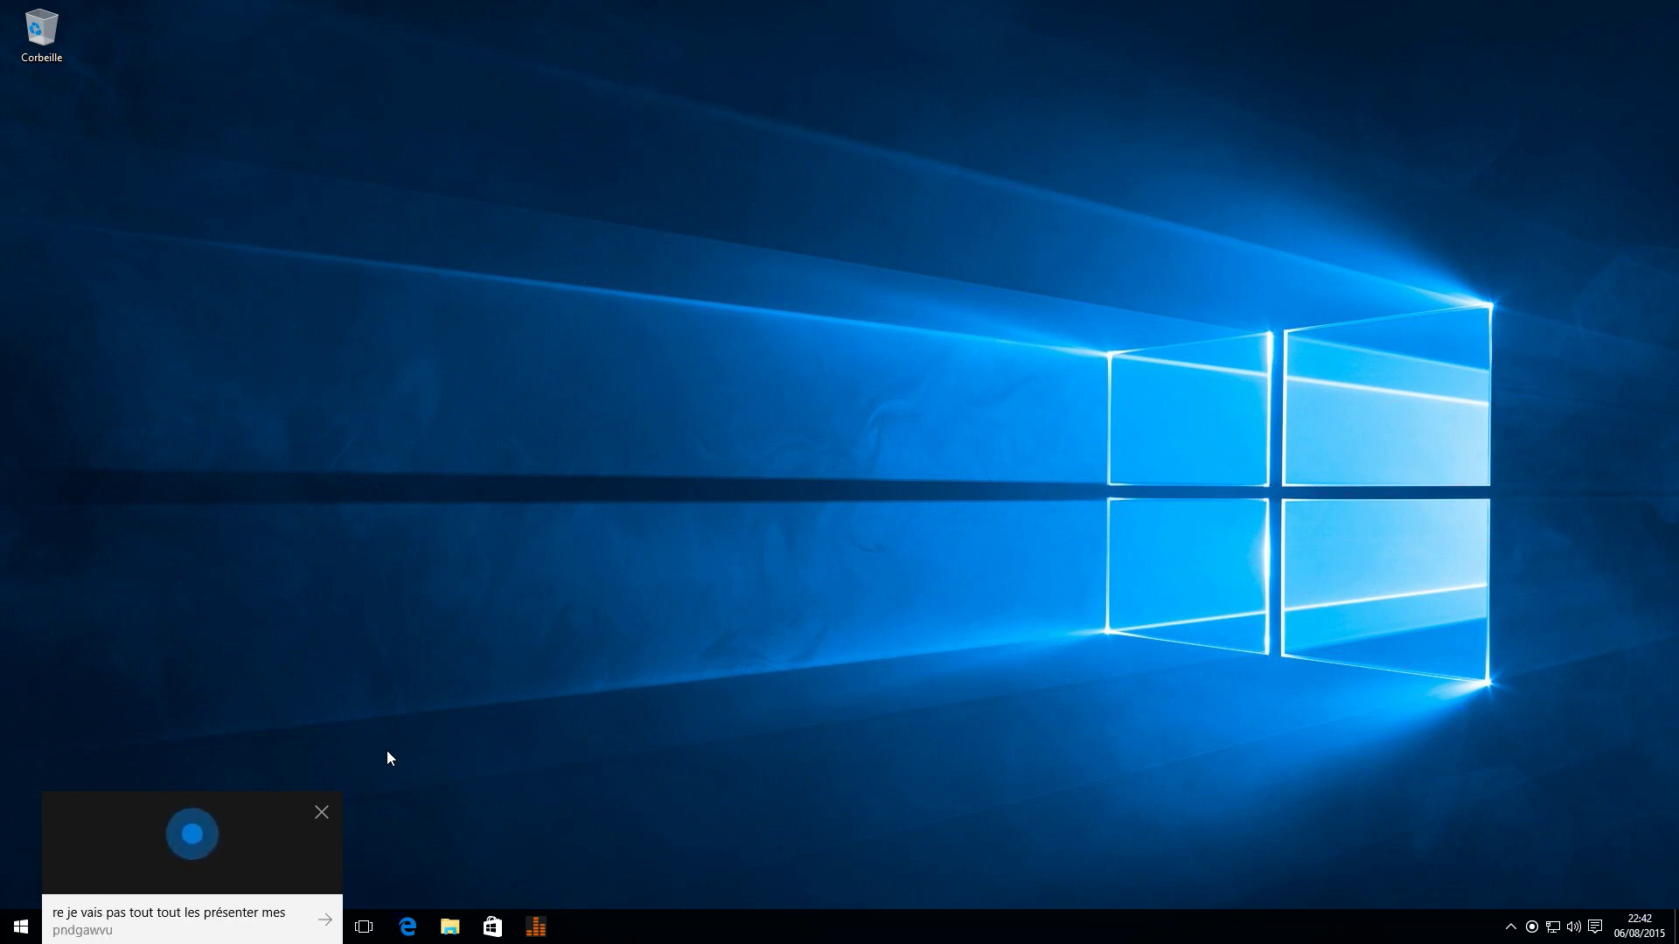
left_click(323, 816)
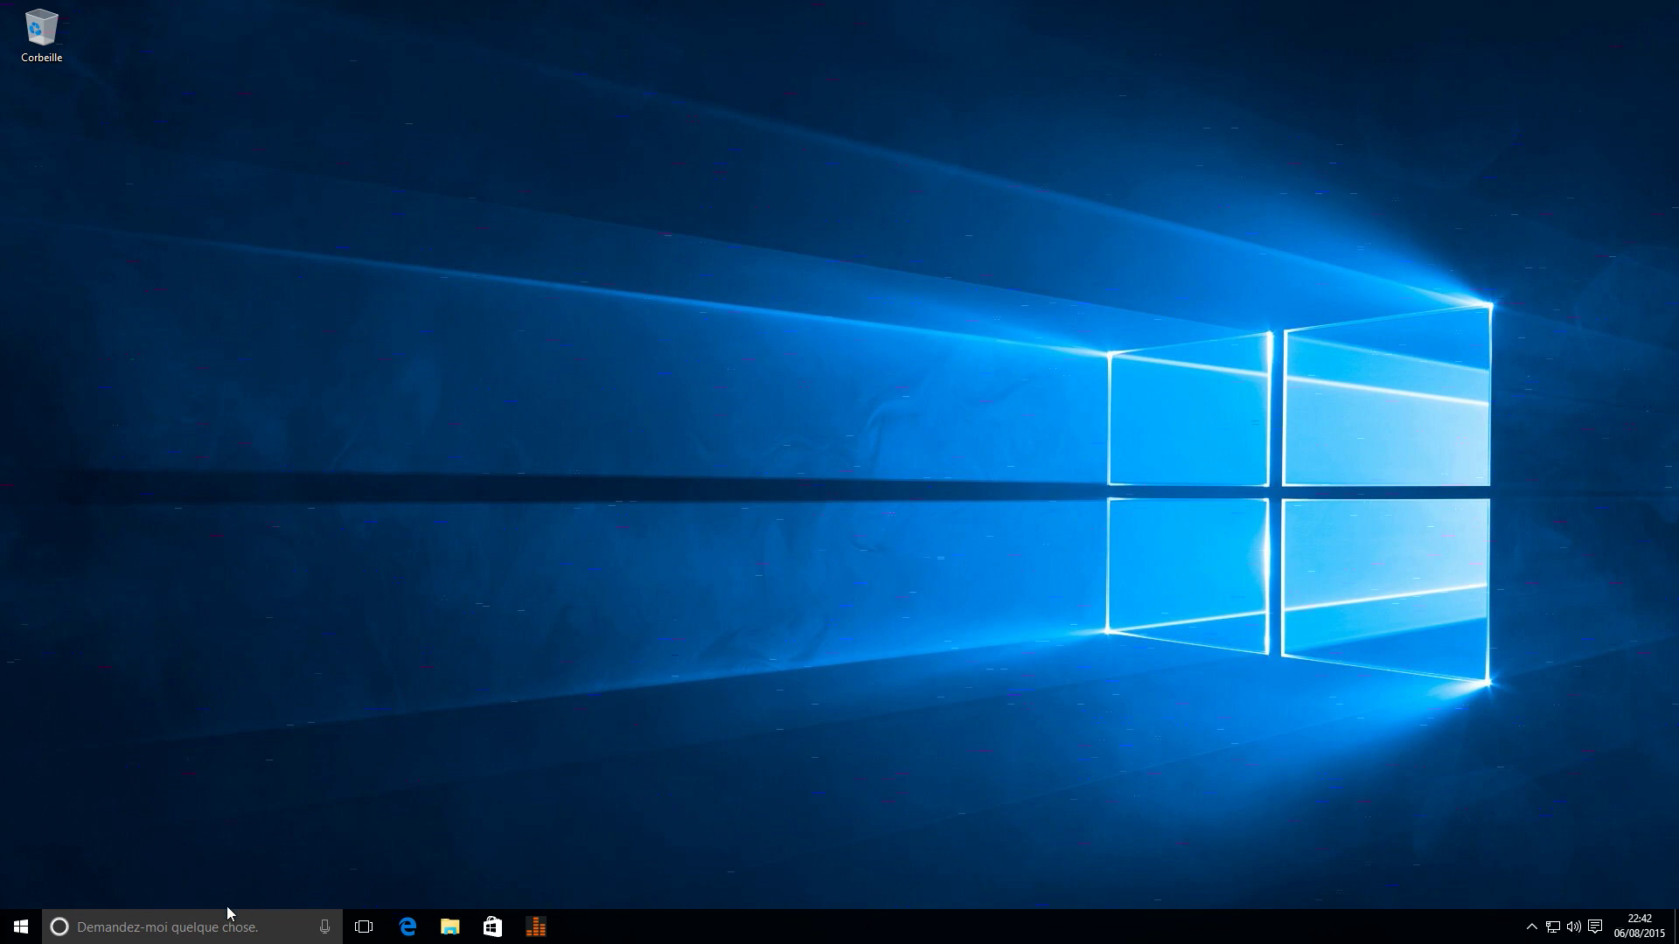
left_click(149, 930)
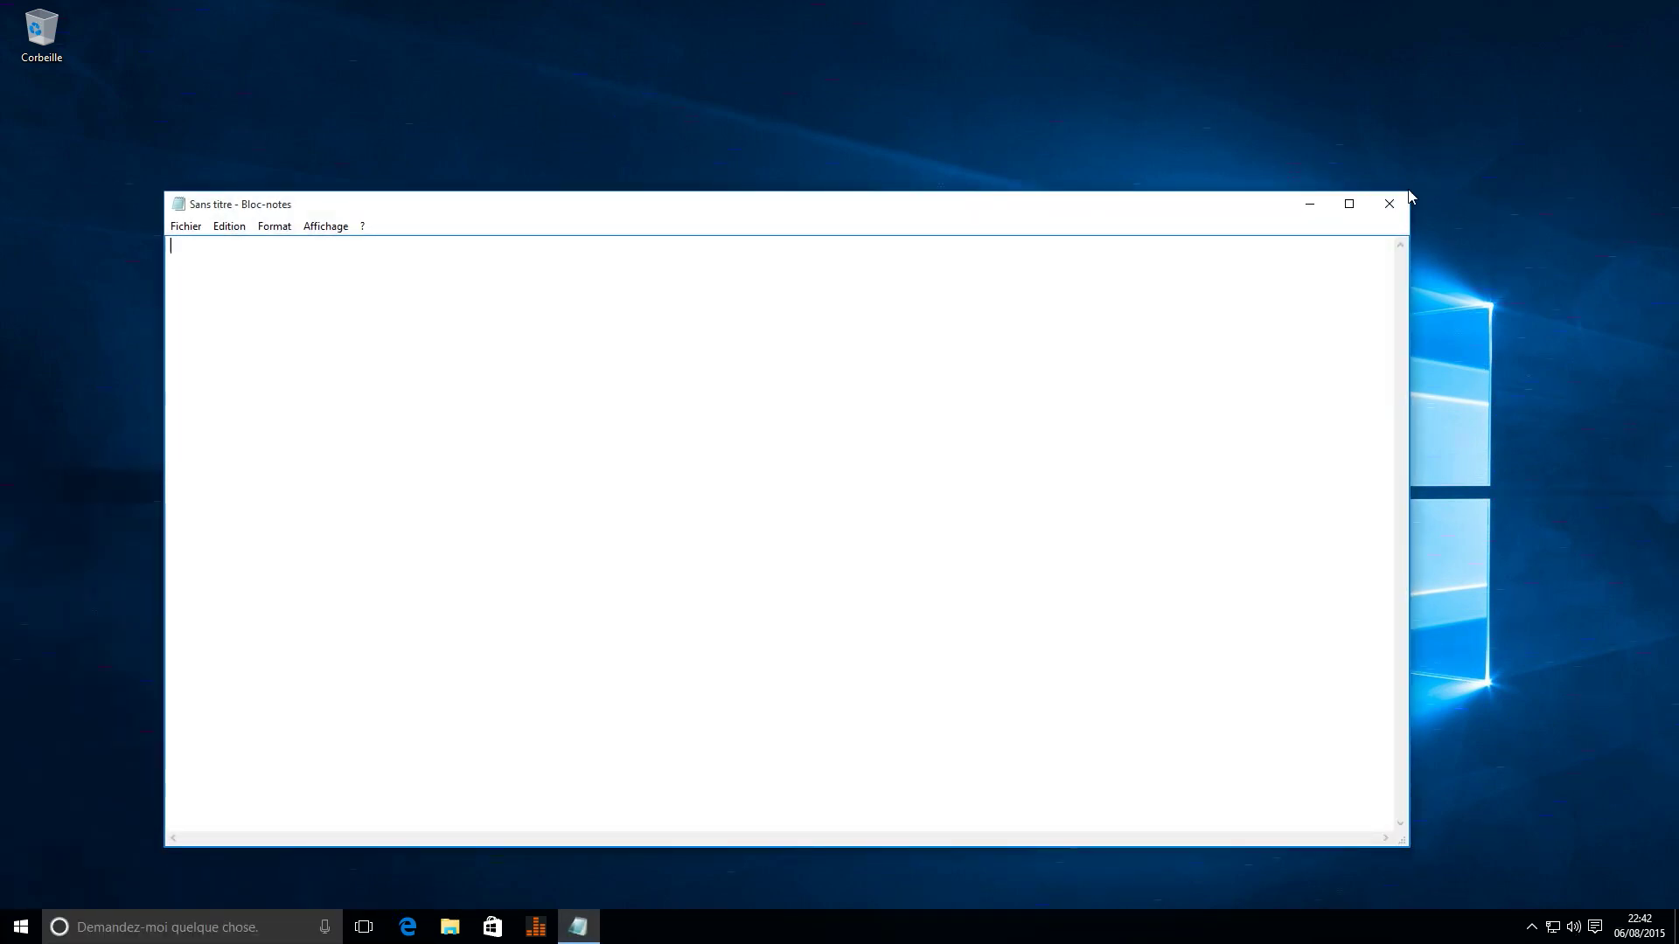
left_click(1390, 203)
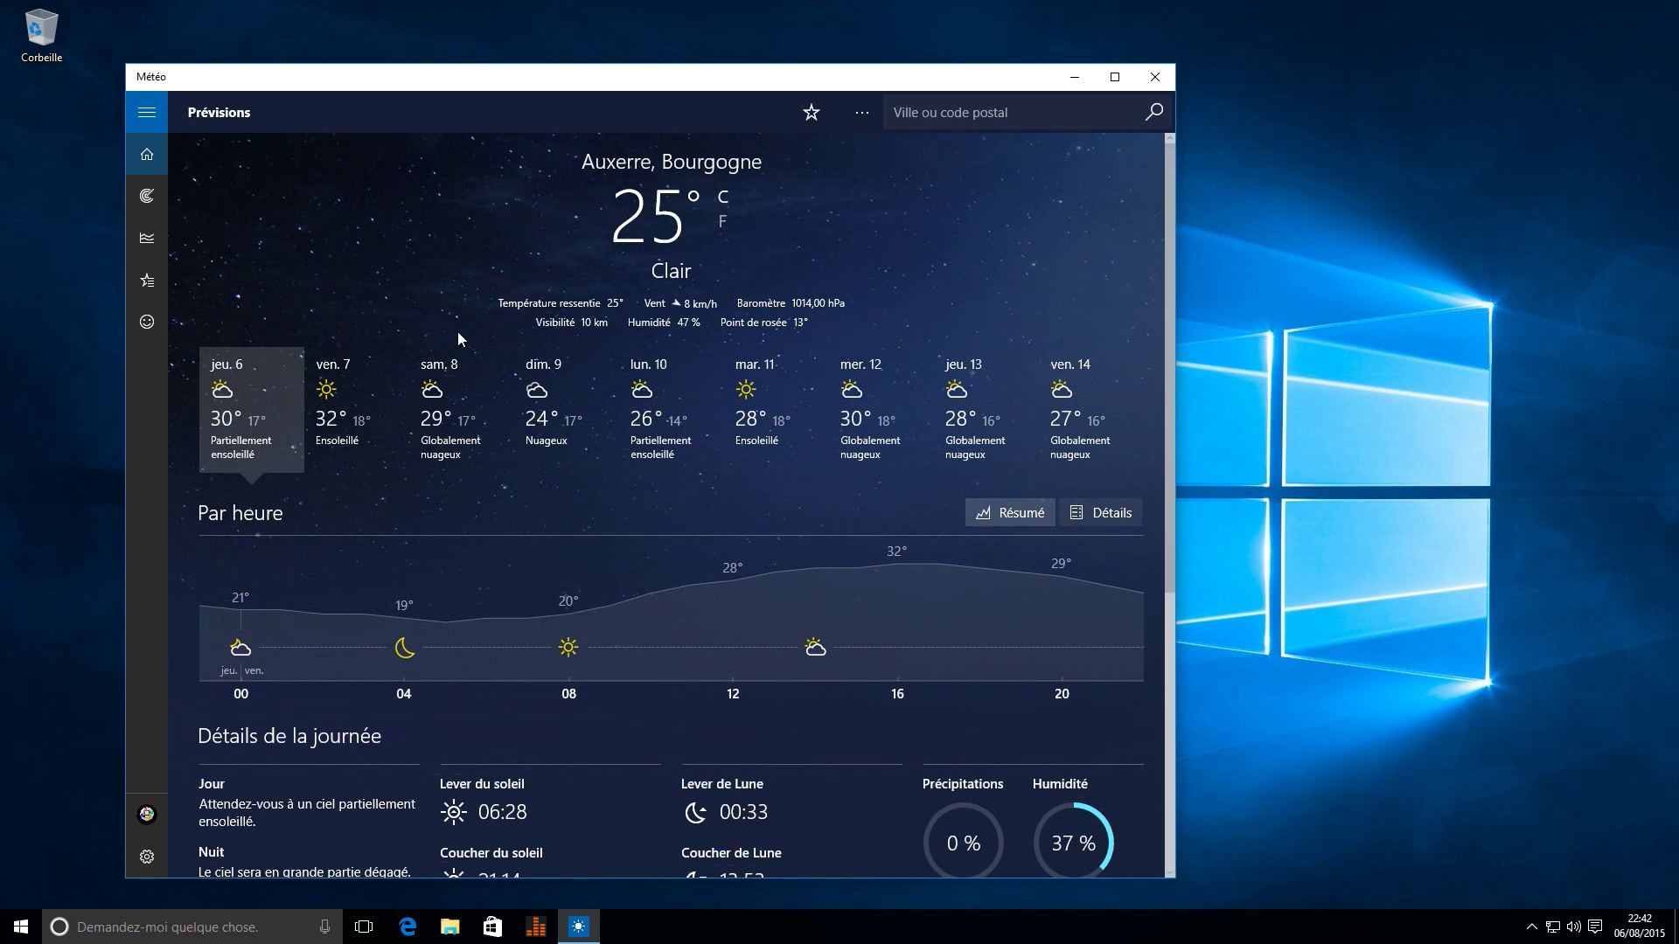
Step: Examine the daily, hourly and detailed day forecasts in the Météo app, and close its window
scroll(452, 341, "down", 5)
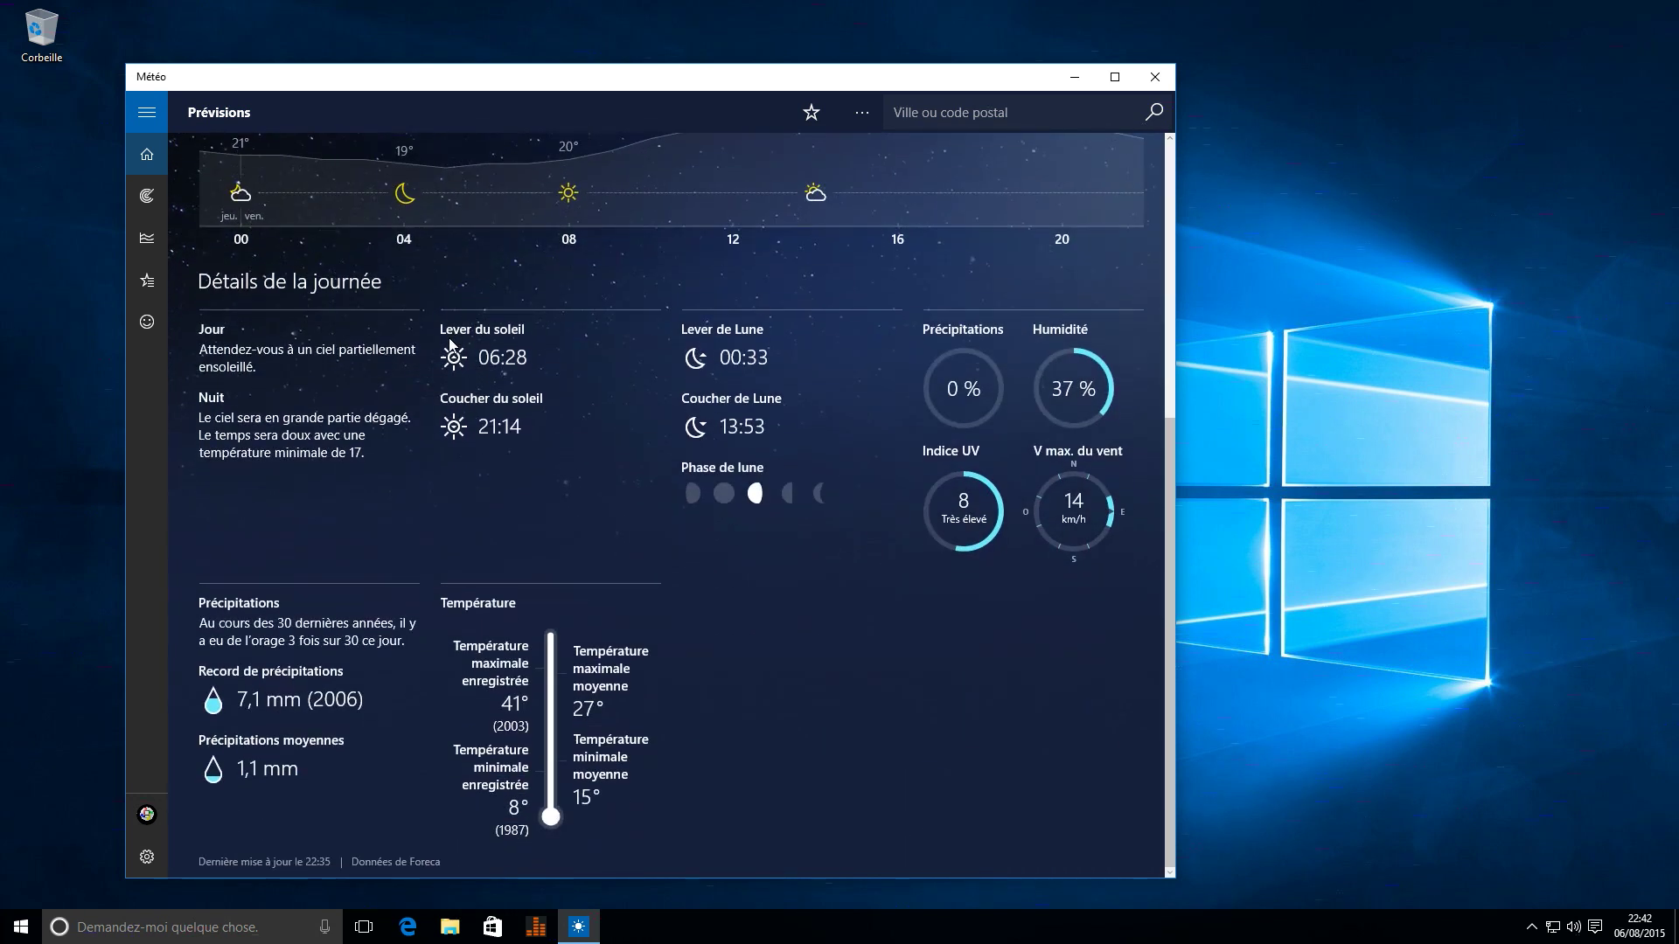
scroll(450, 341, "up", 5)
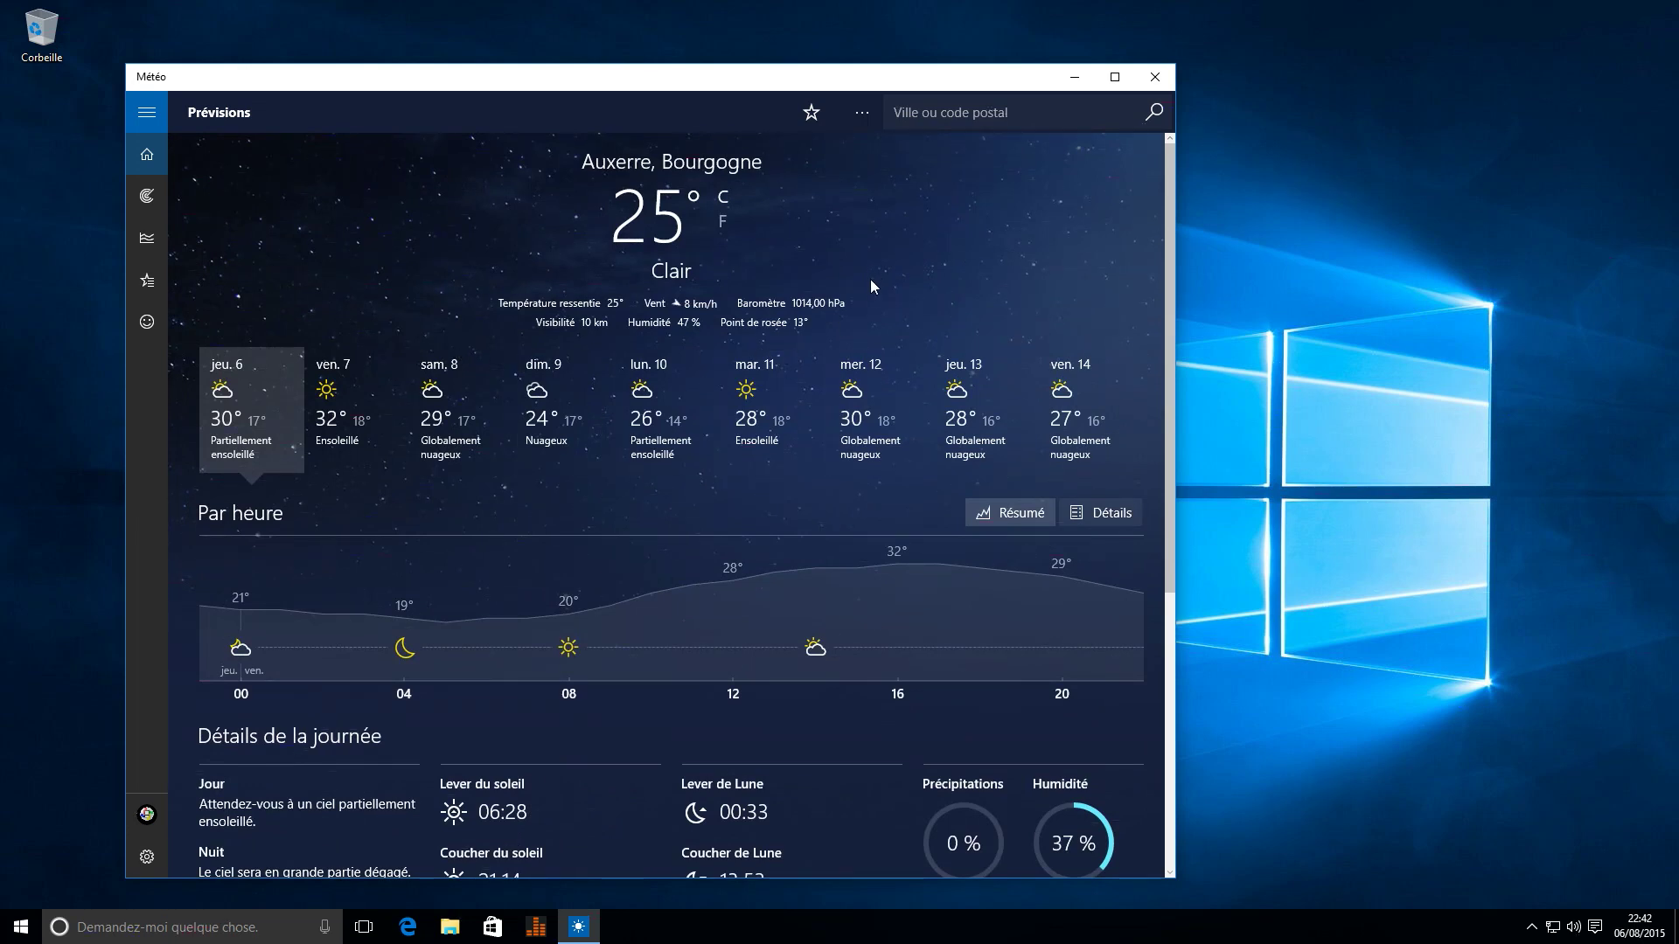
scroll(871, 279, "down", 1)
scroll(873, 281, "down", 4)
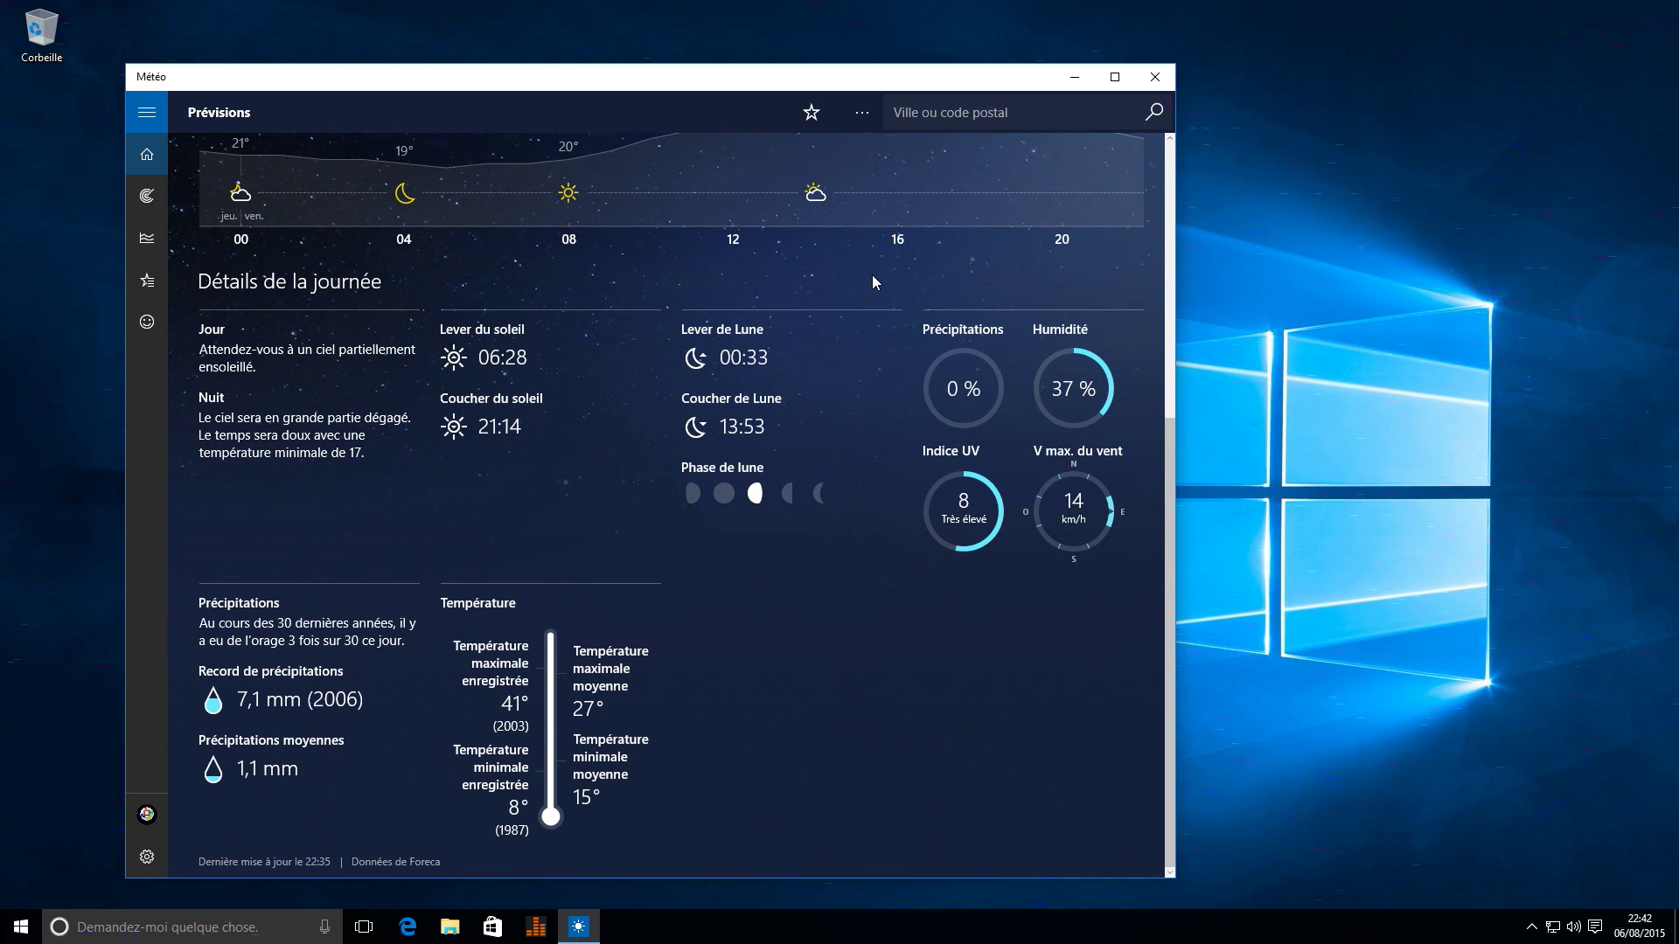
scroll(873, 281, "up", 1)
scroll(873, 281, "up", 4)
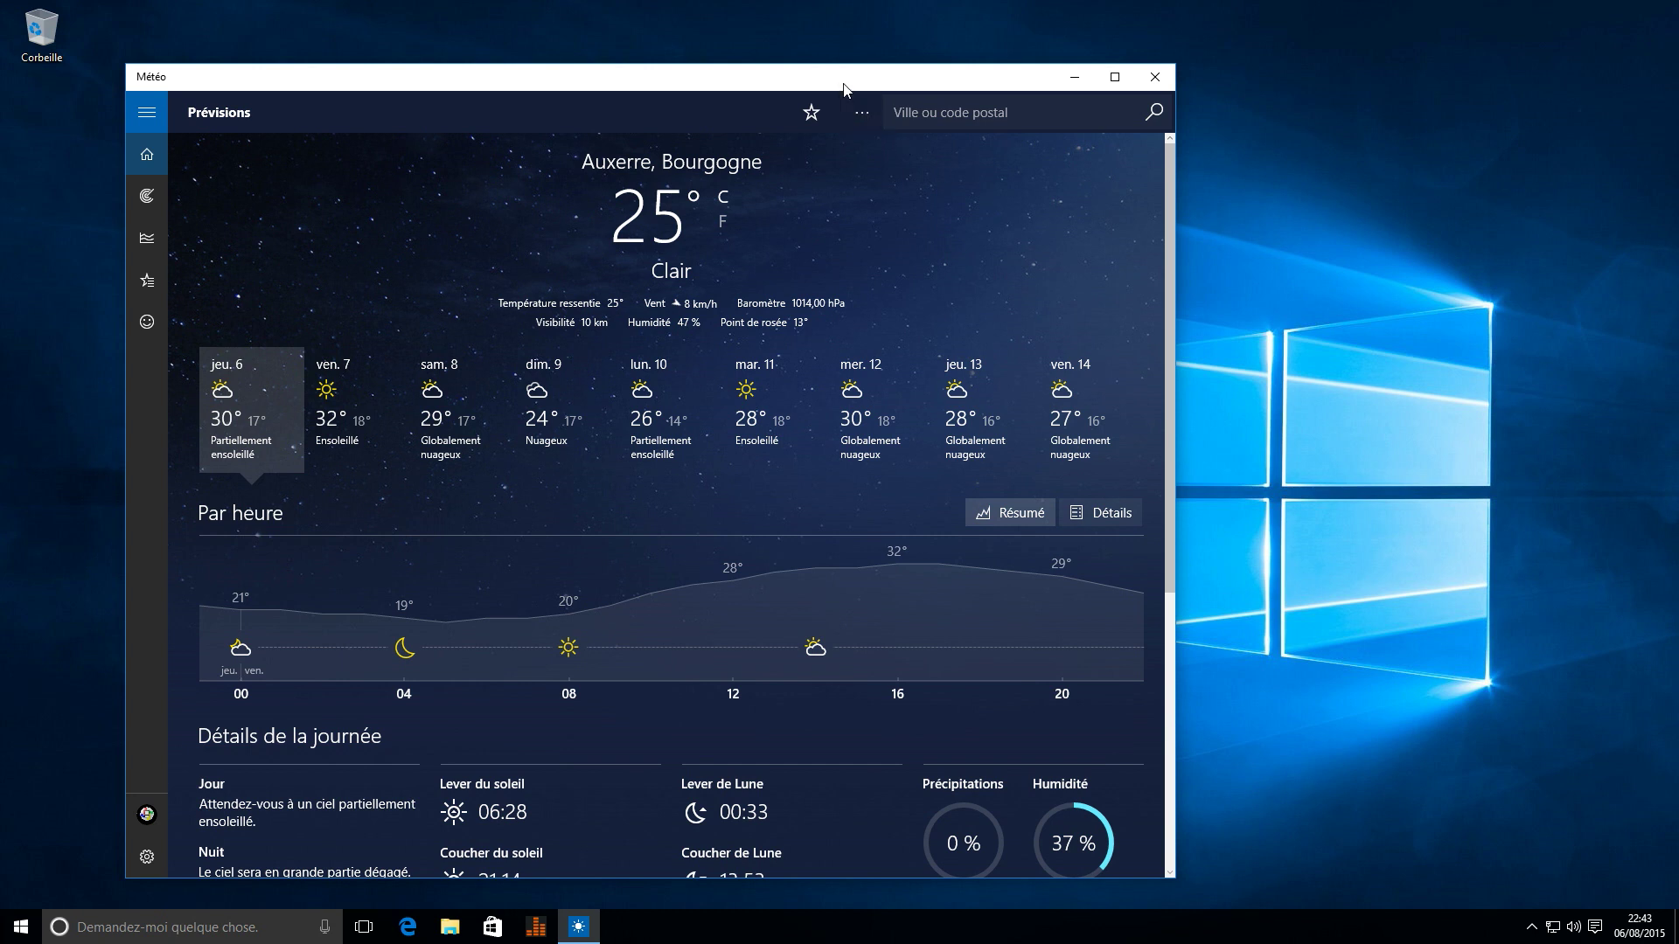
left_click_drag(844, 88, 848, 66)
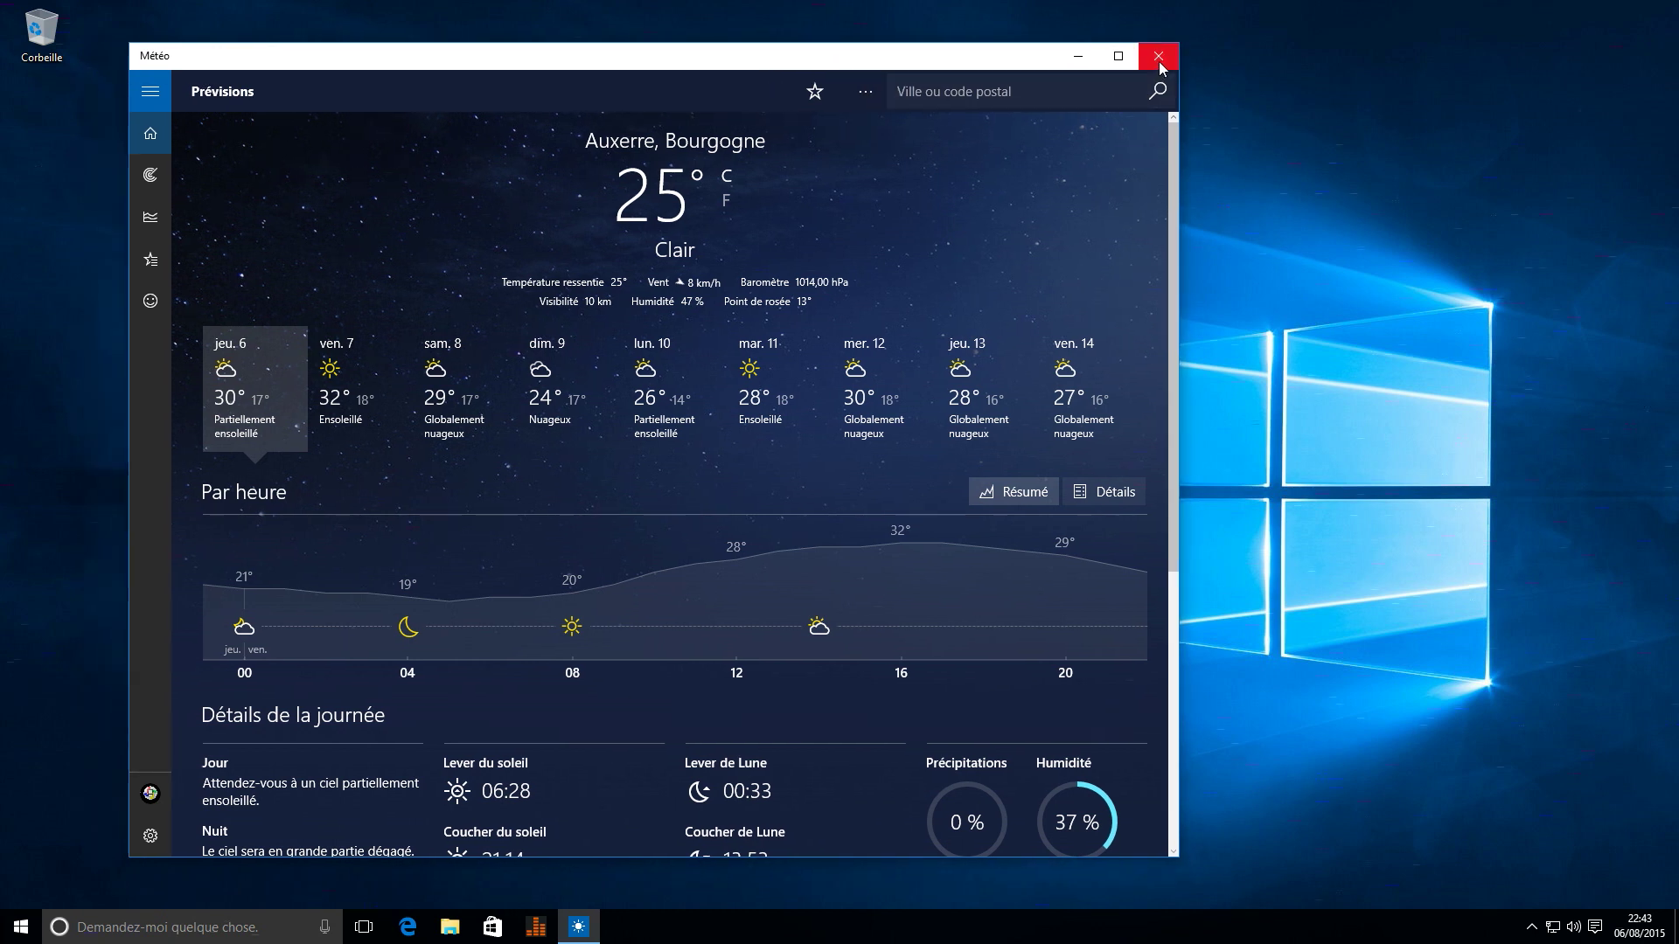
left_click(1160, 64)
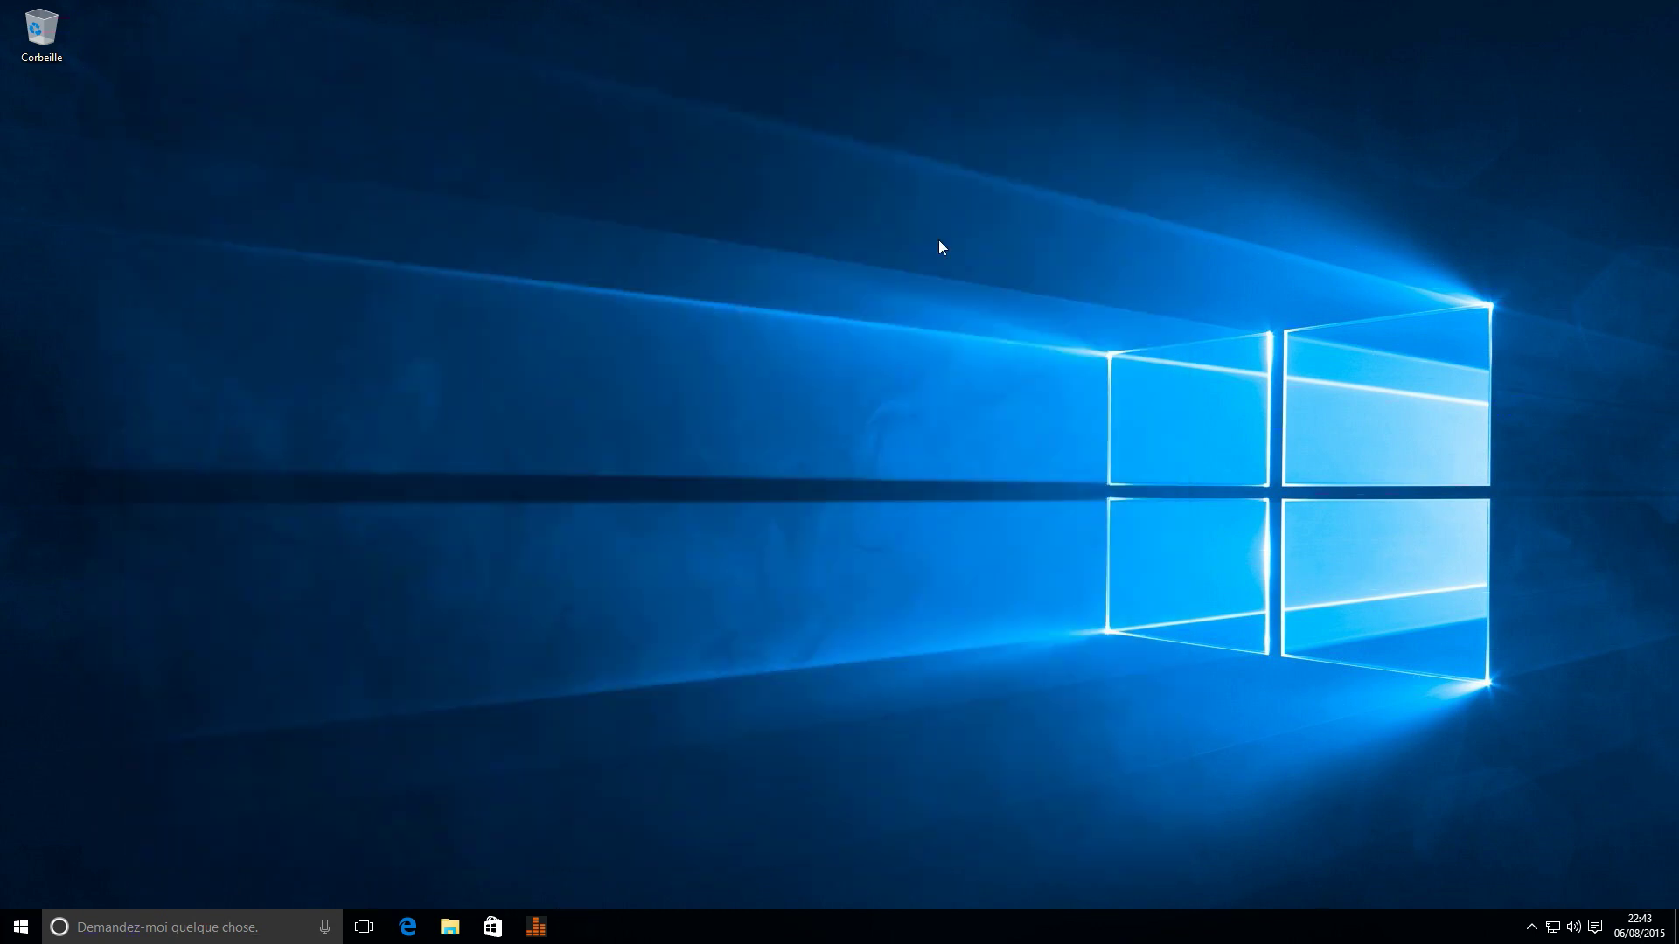
Step: Go through Cortana to the Calendrier app, delete the 18:00 appointment on 8 August 2015, and close the calendar
left_click(226, 927)
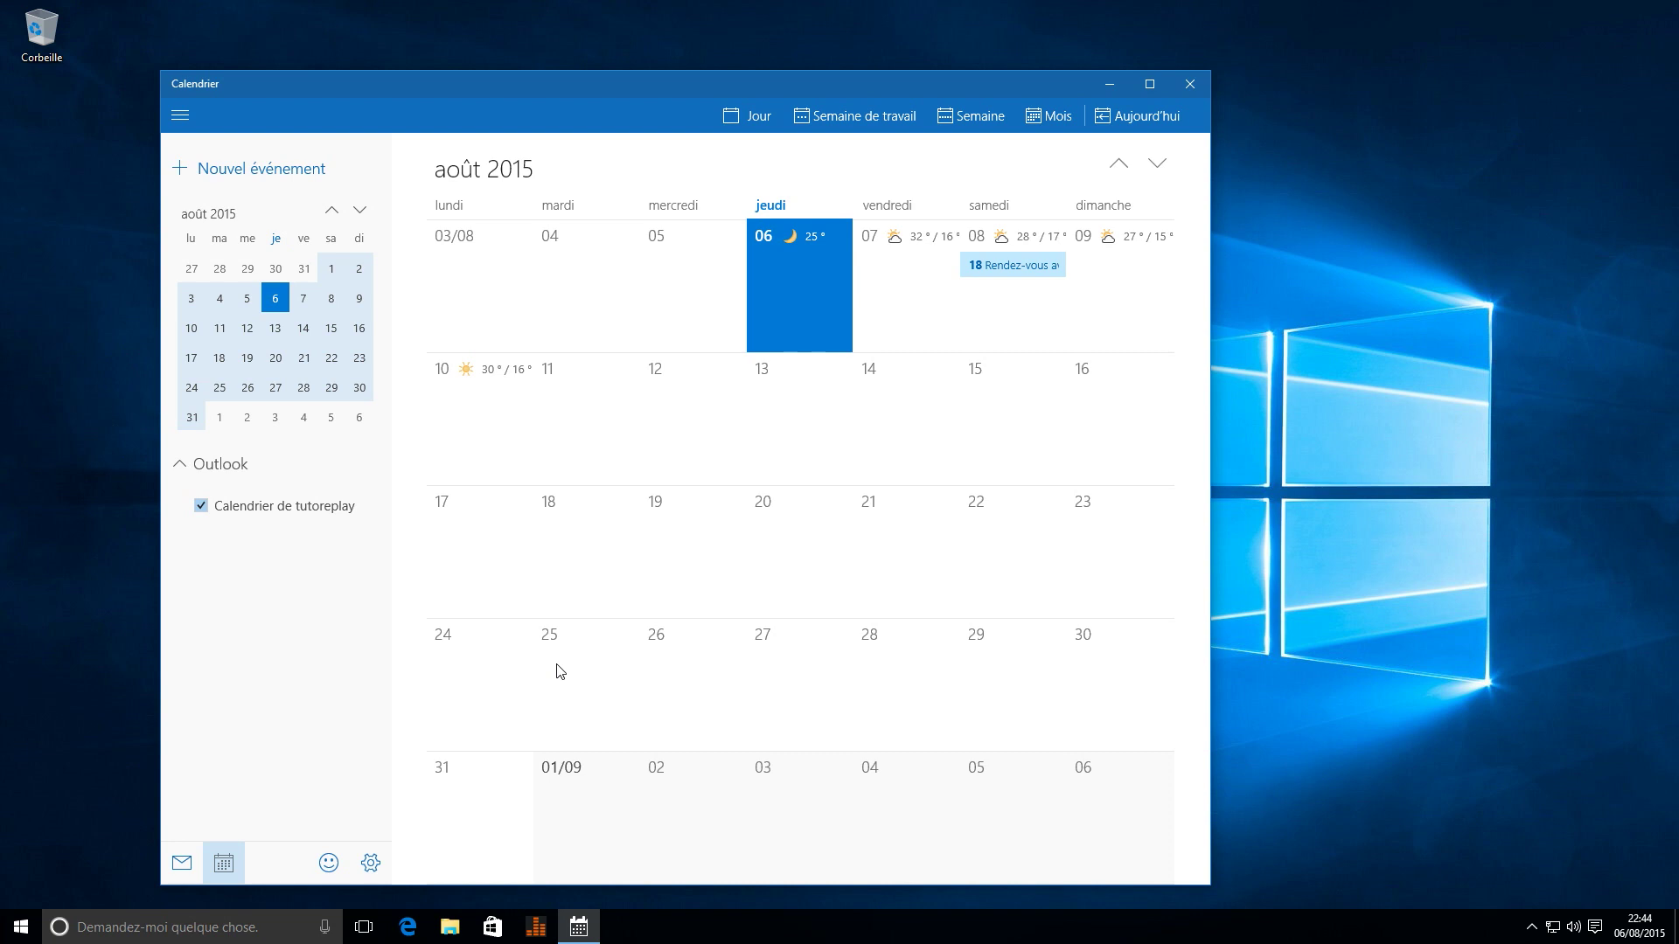
left_click(1013, 265)
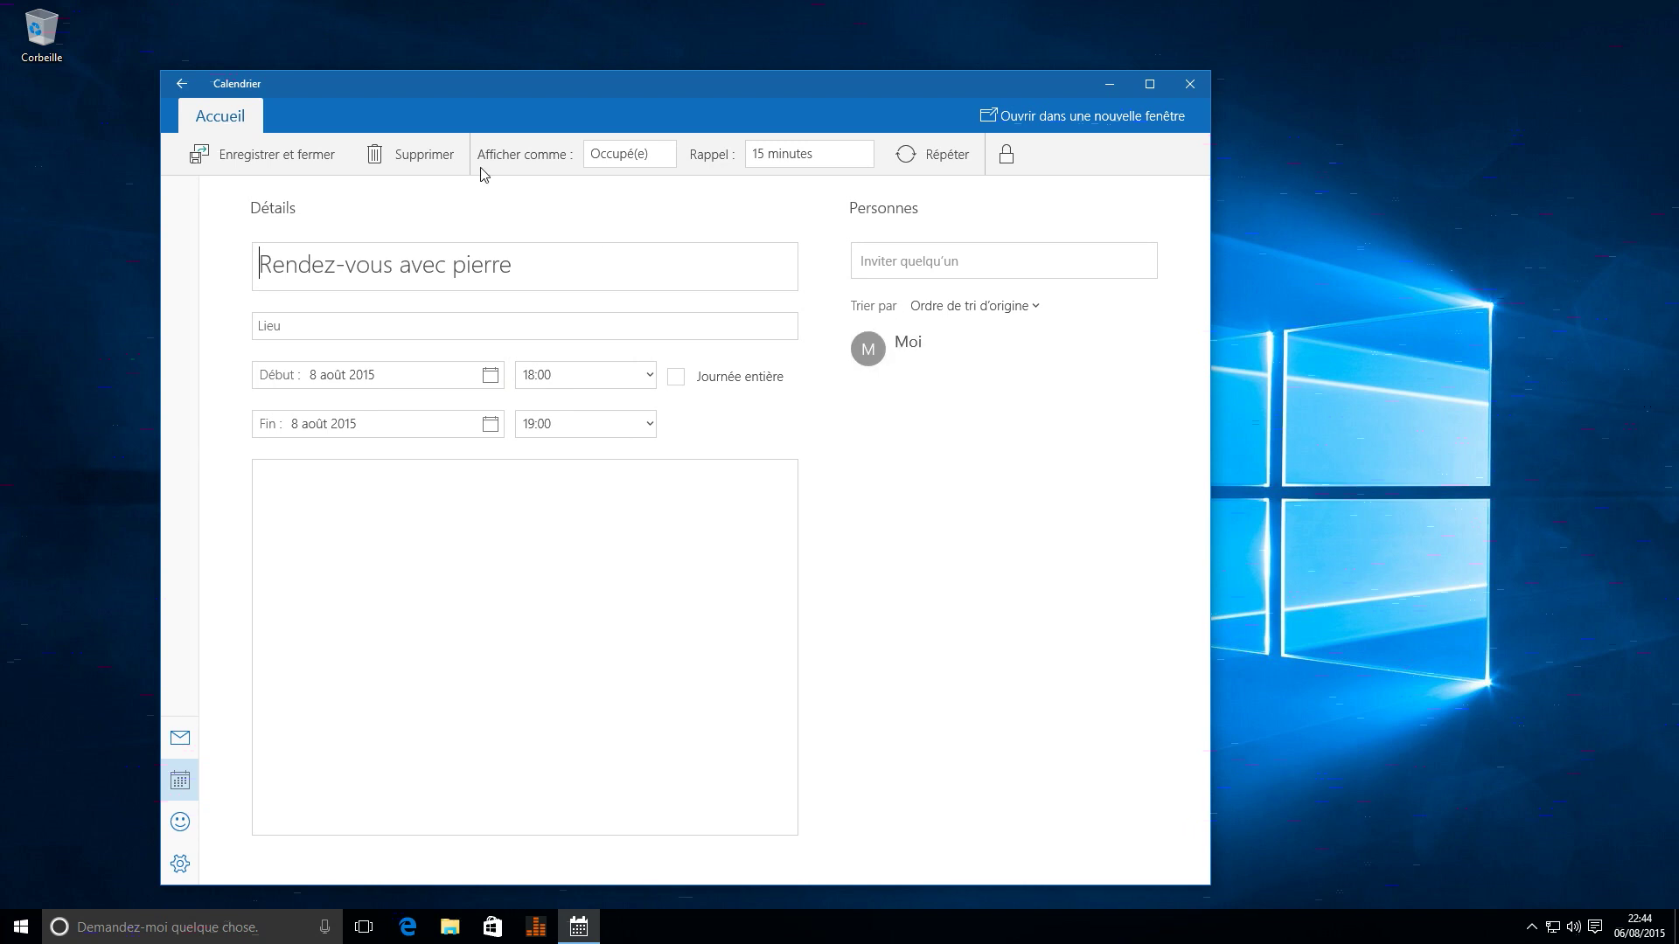
left_click(451, 157)
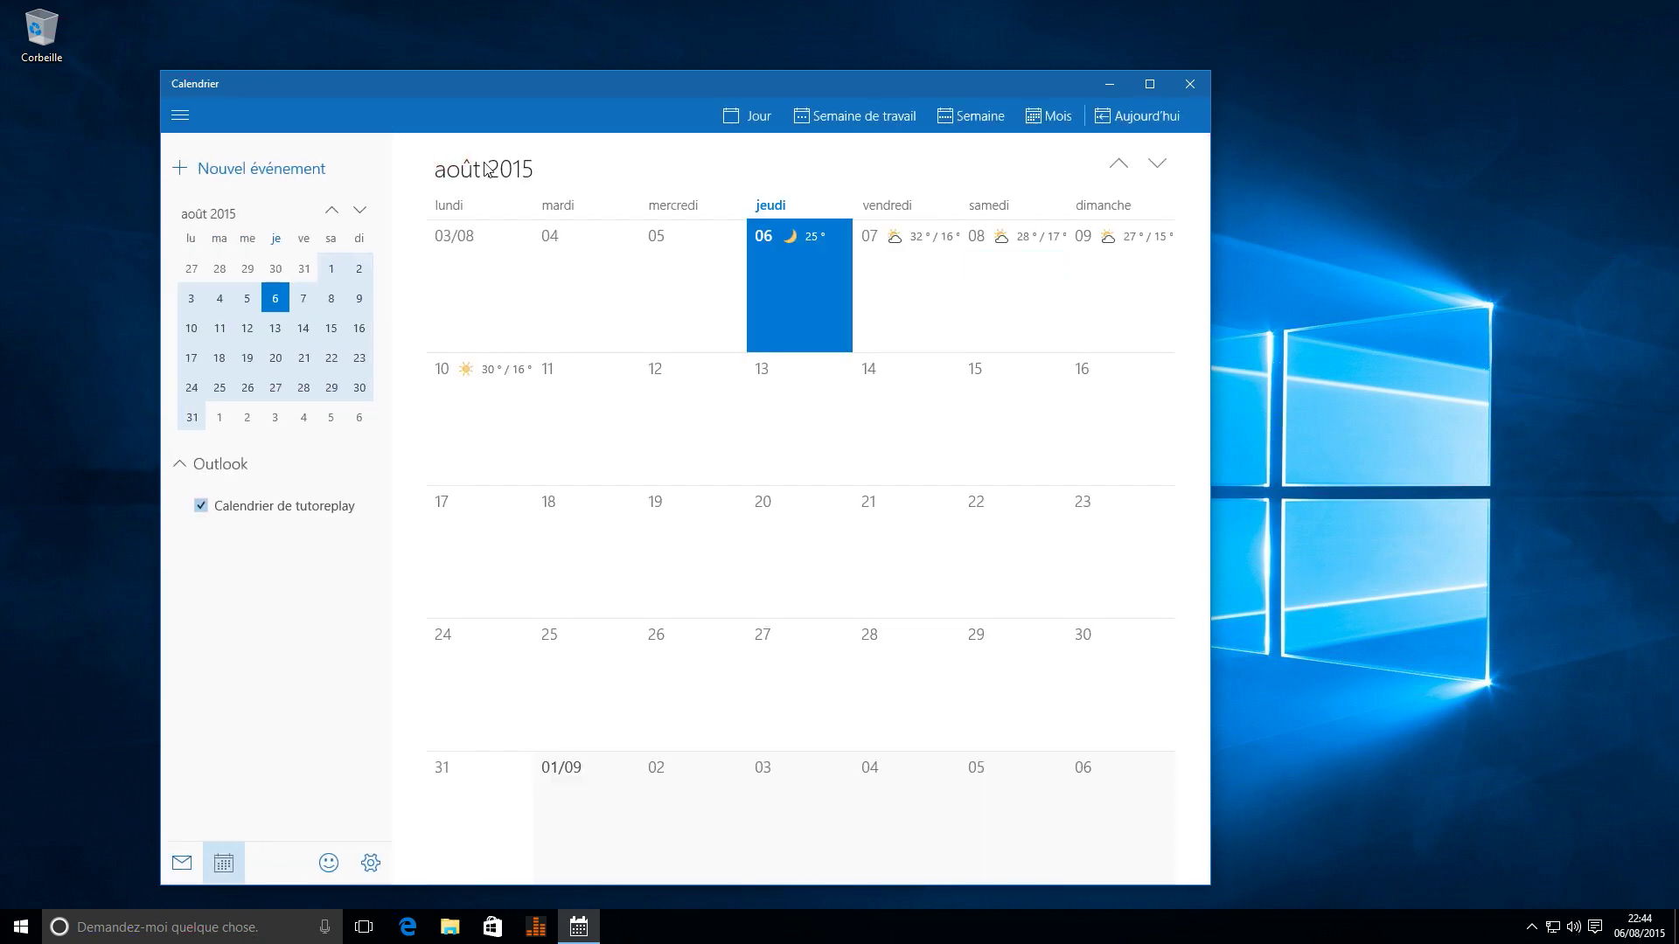
left_click(1189, 83)
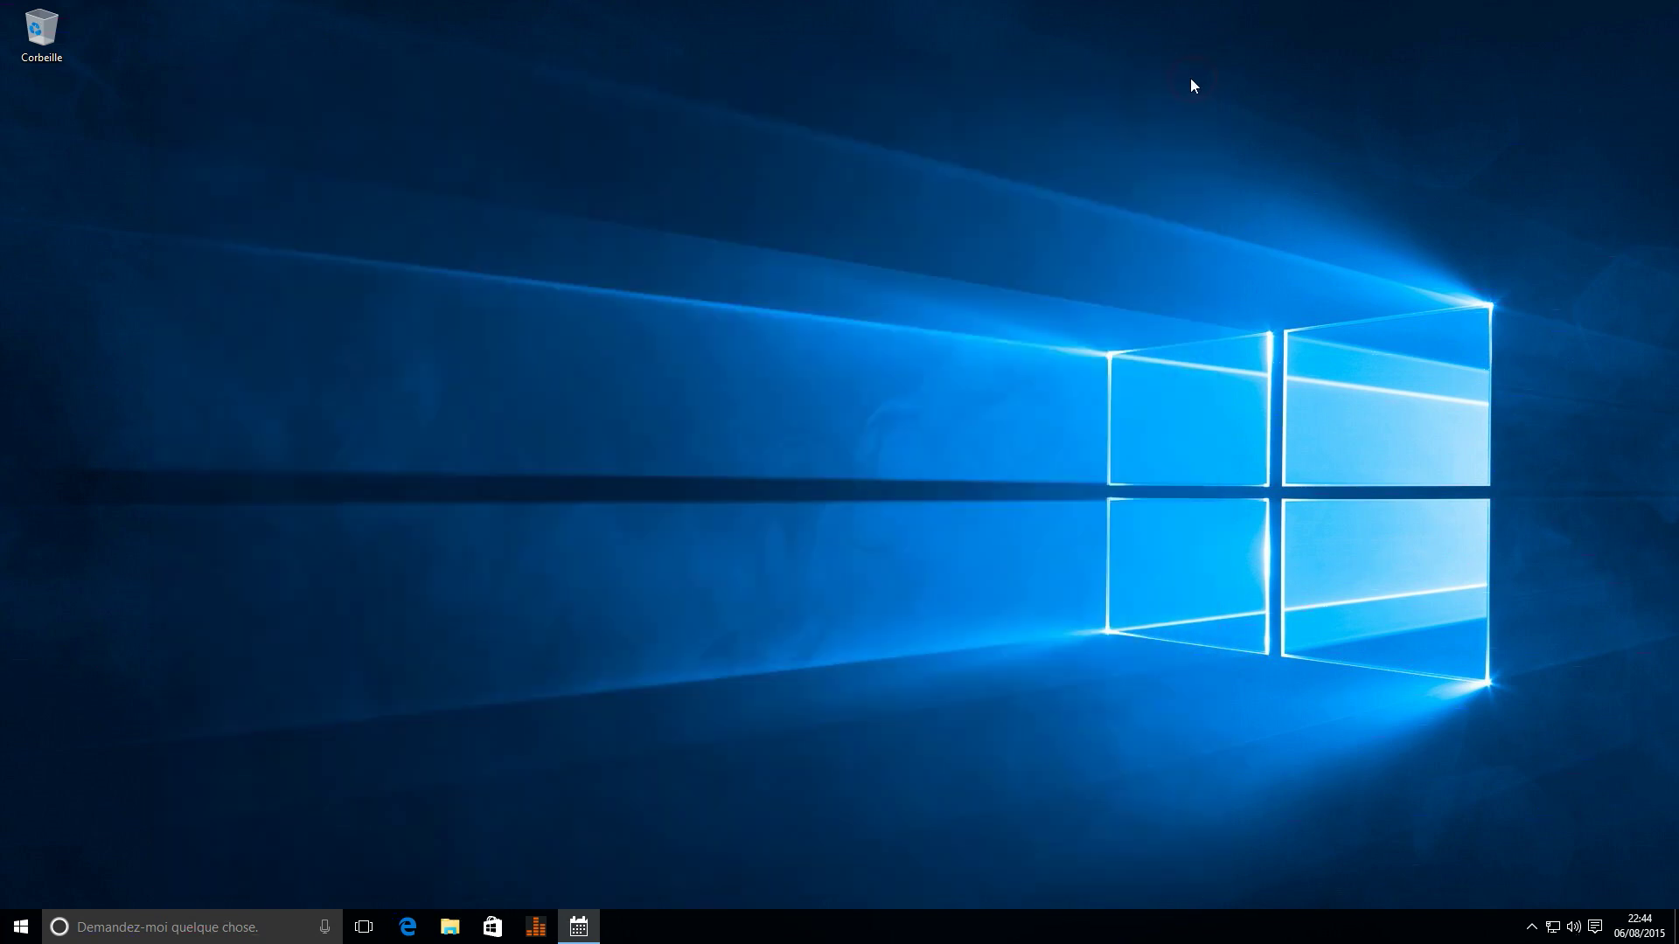
Step: Ask Cortana for Microsoft's stock quote with the request "Donne-moi la Bourse de Microsoft."
left_click(514, 405)
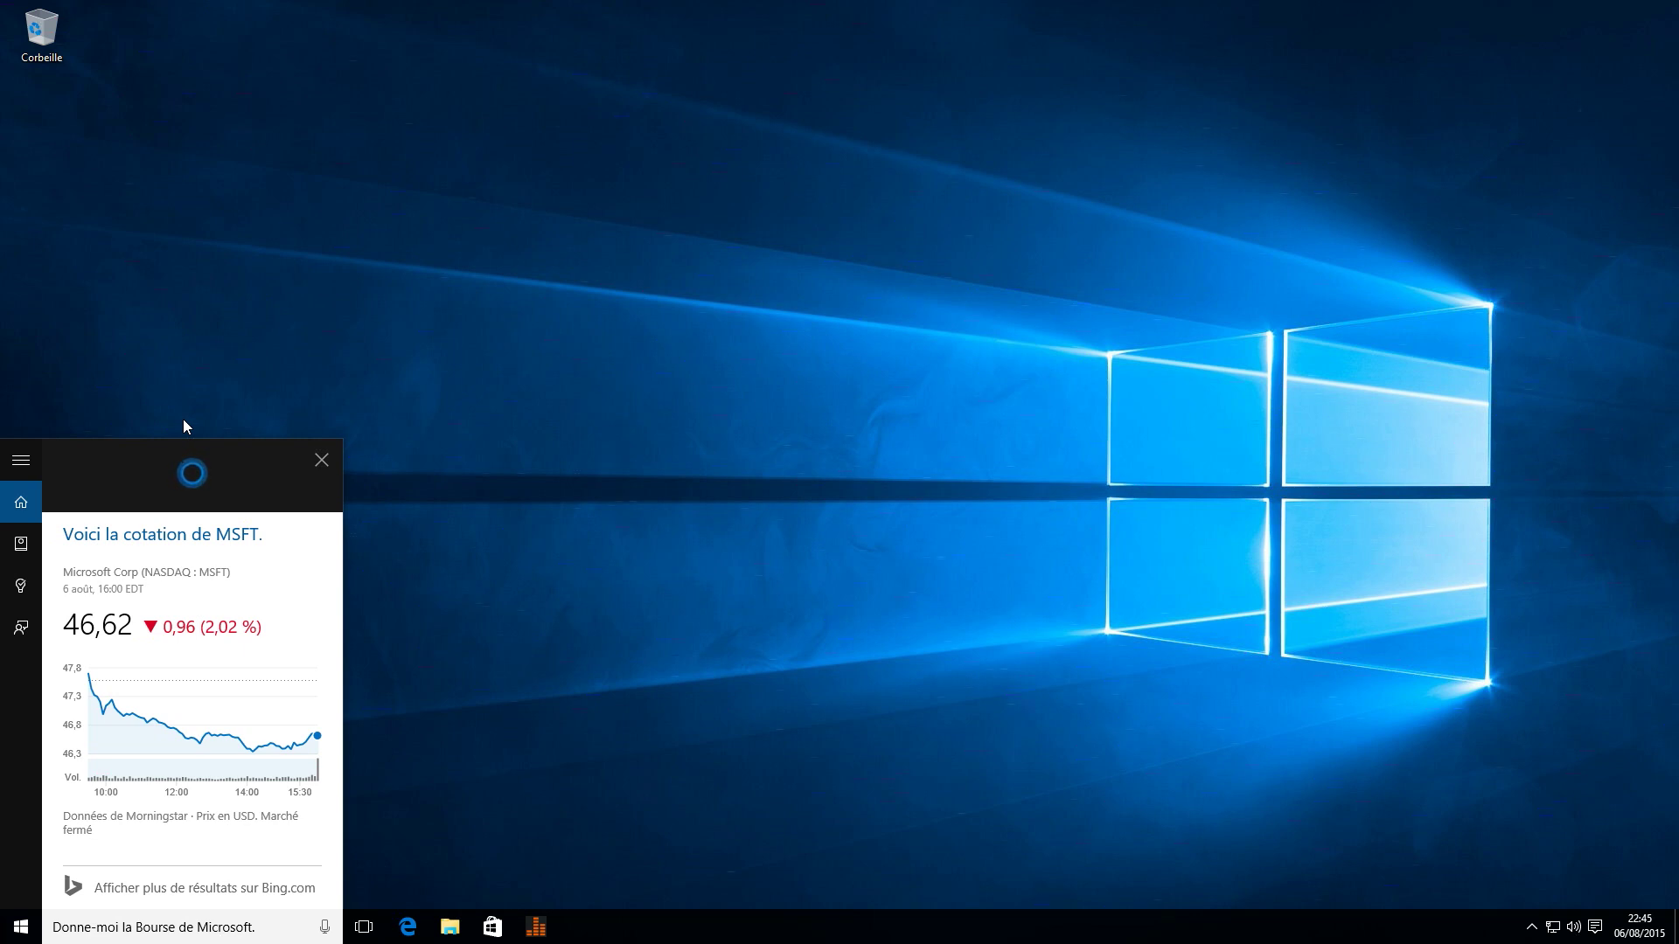
Step: Close Cortana's Microsoft stock quote, and open Microsoft Edge in a maximized window
left_click(321, 461)
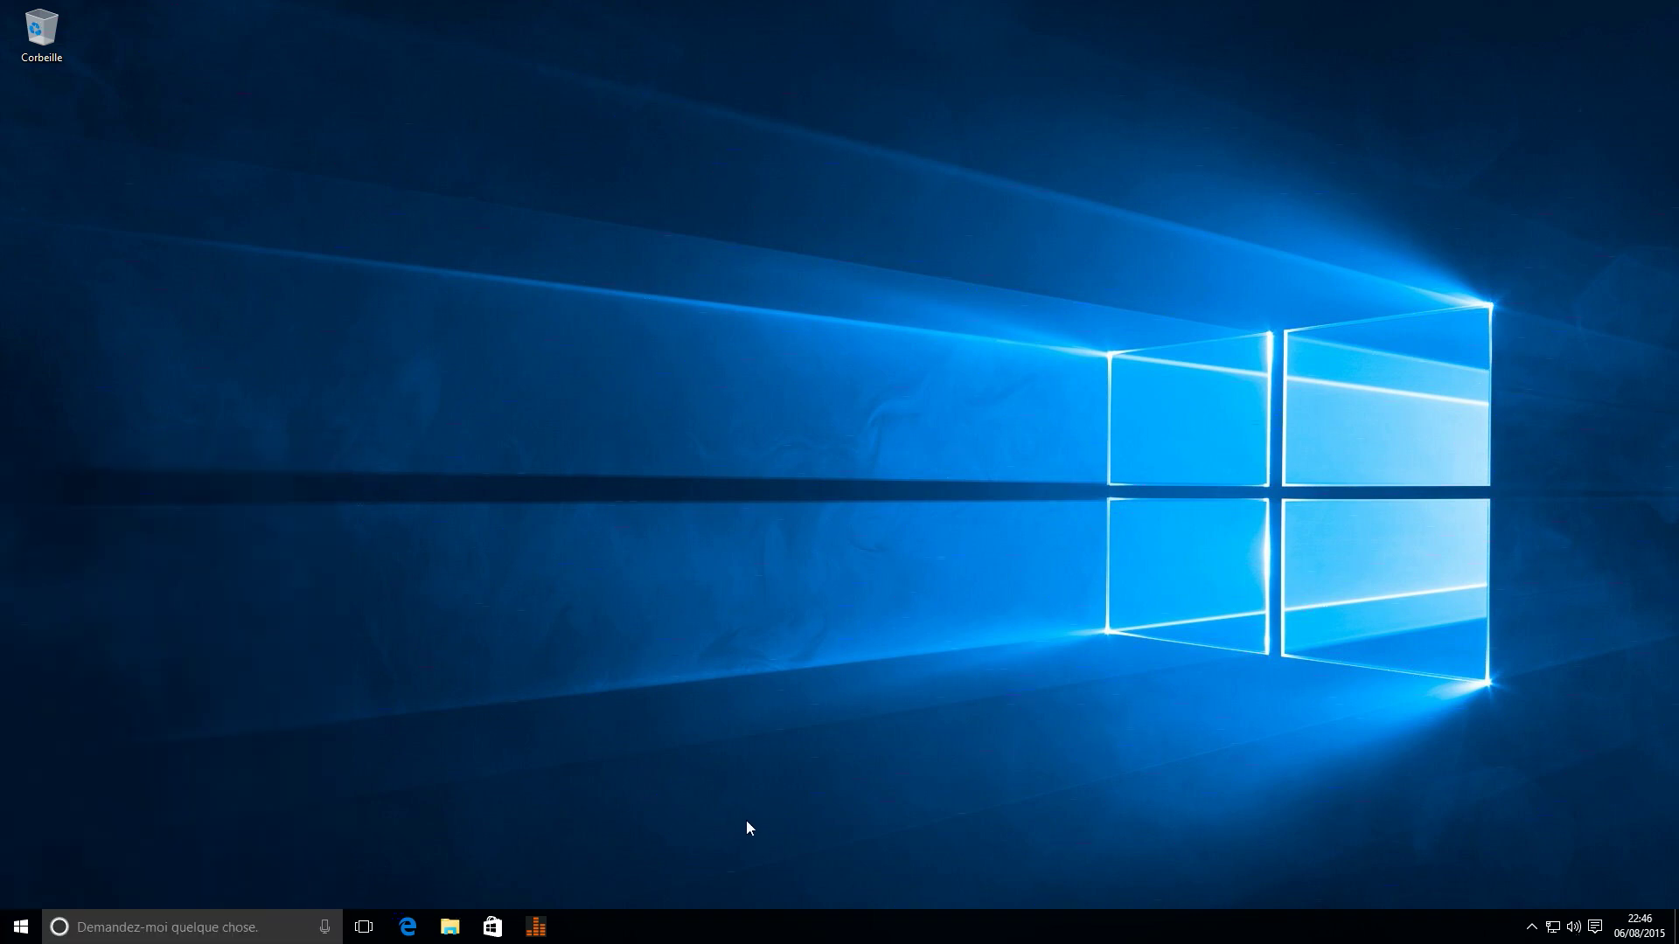
left_click(407, 927)
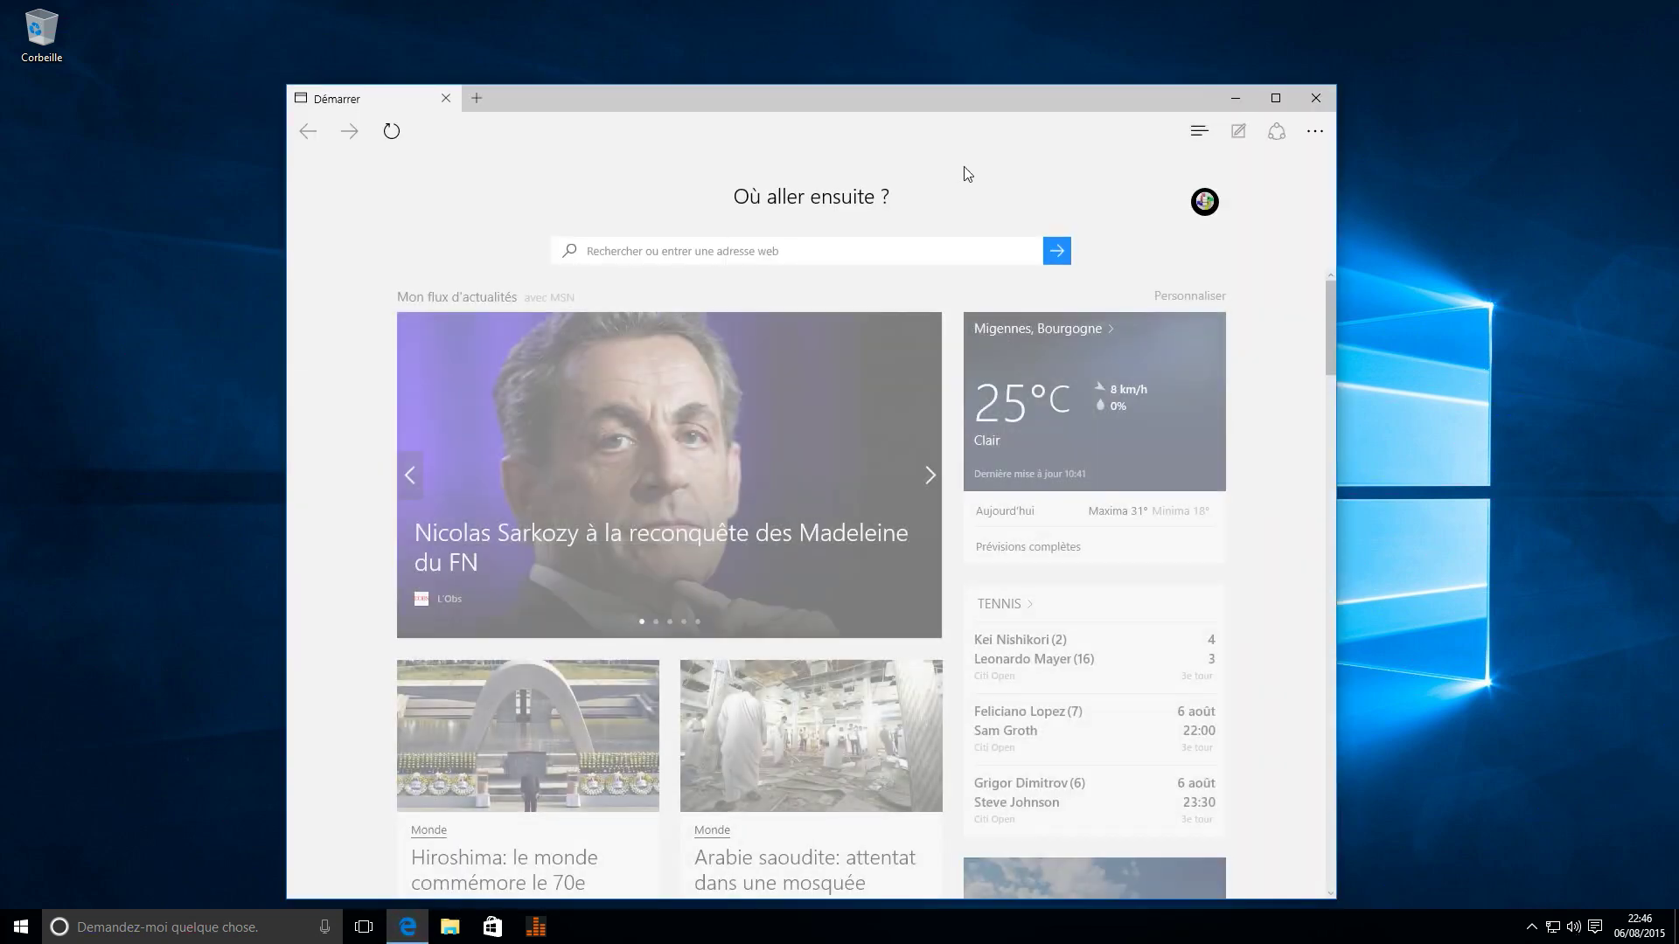
double_click(1282, 100)
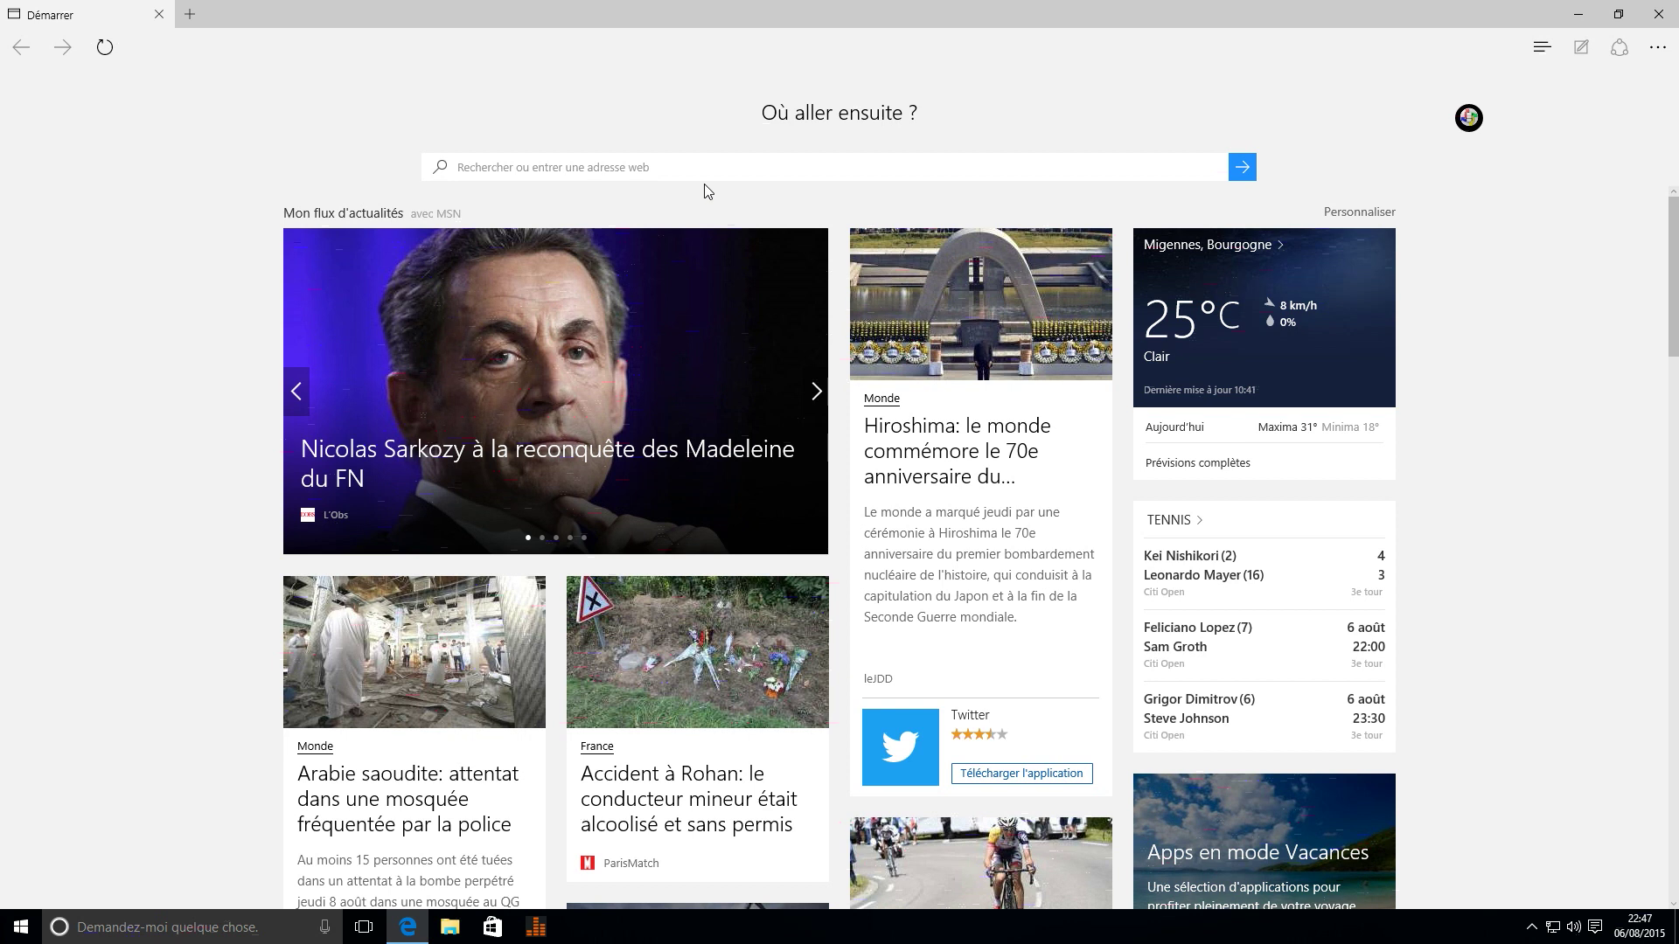
Step: Search the web for "actulité" and open the Yahoo Actualités France site from the results
left_click(675, 171)
type("actulité")
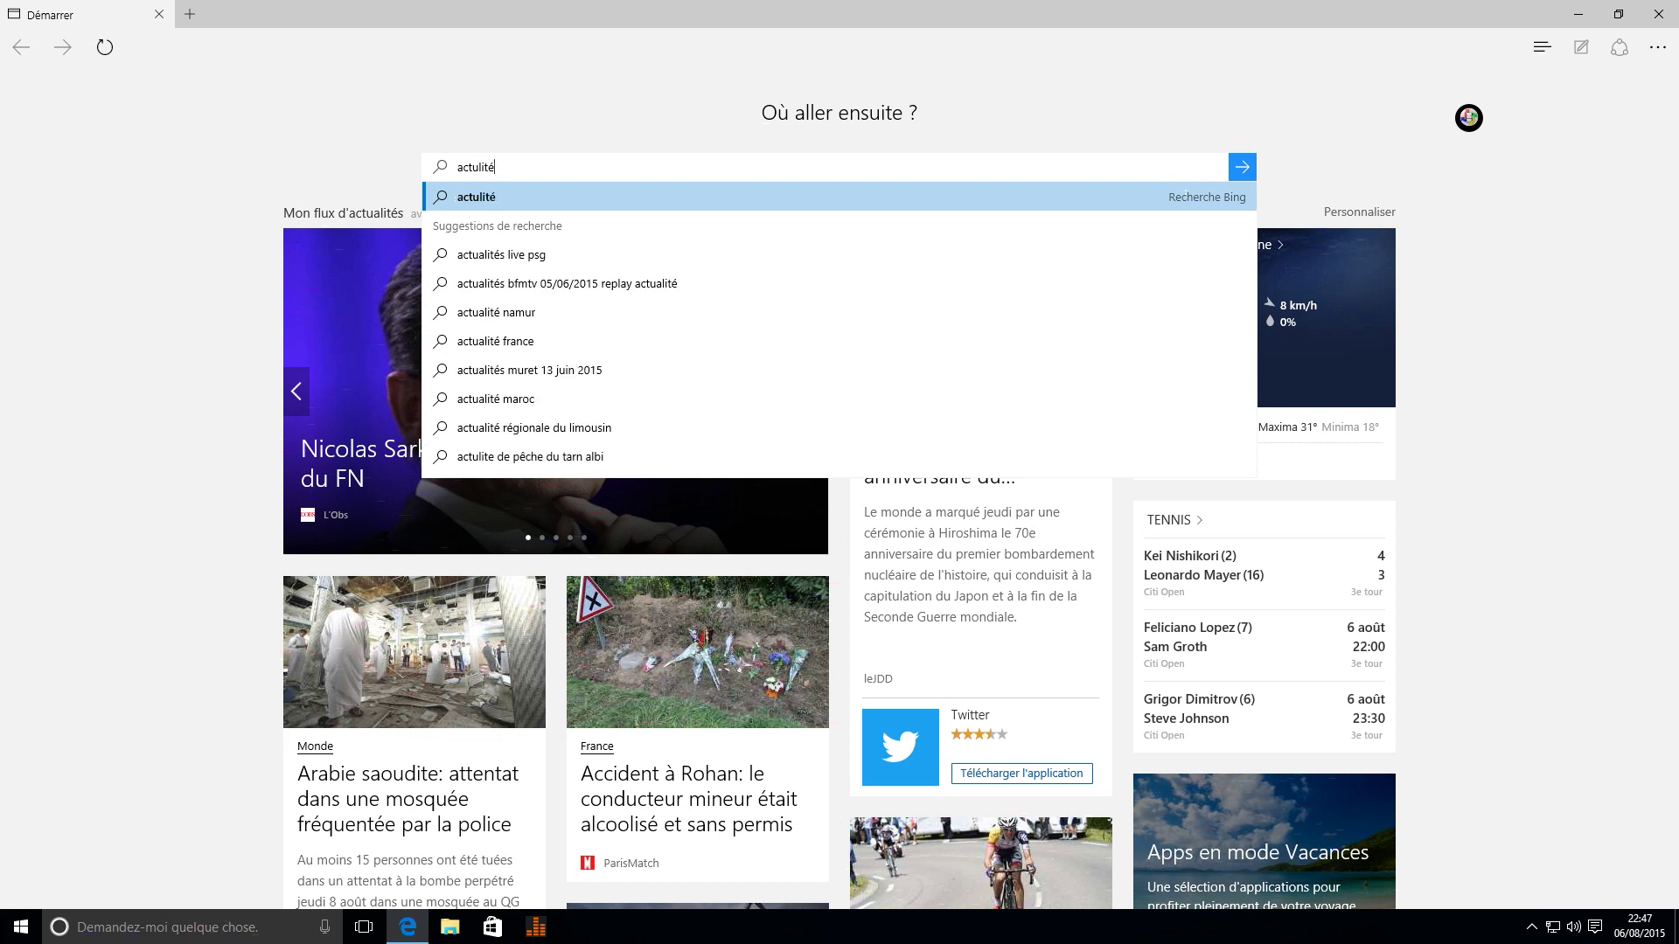
key("Return")
left_click(211, 707)
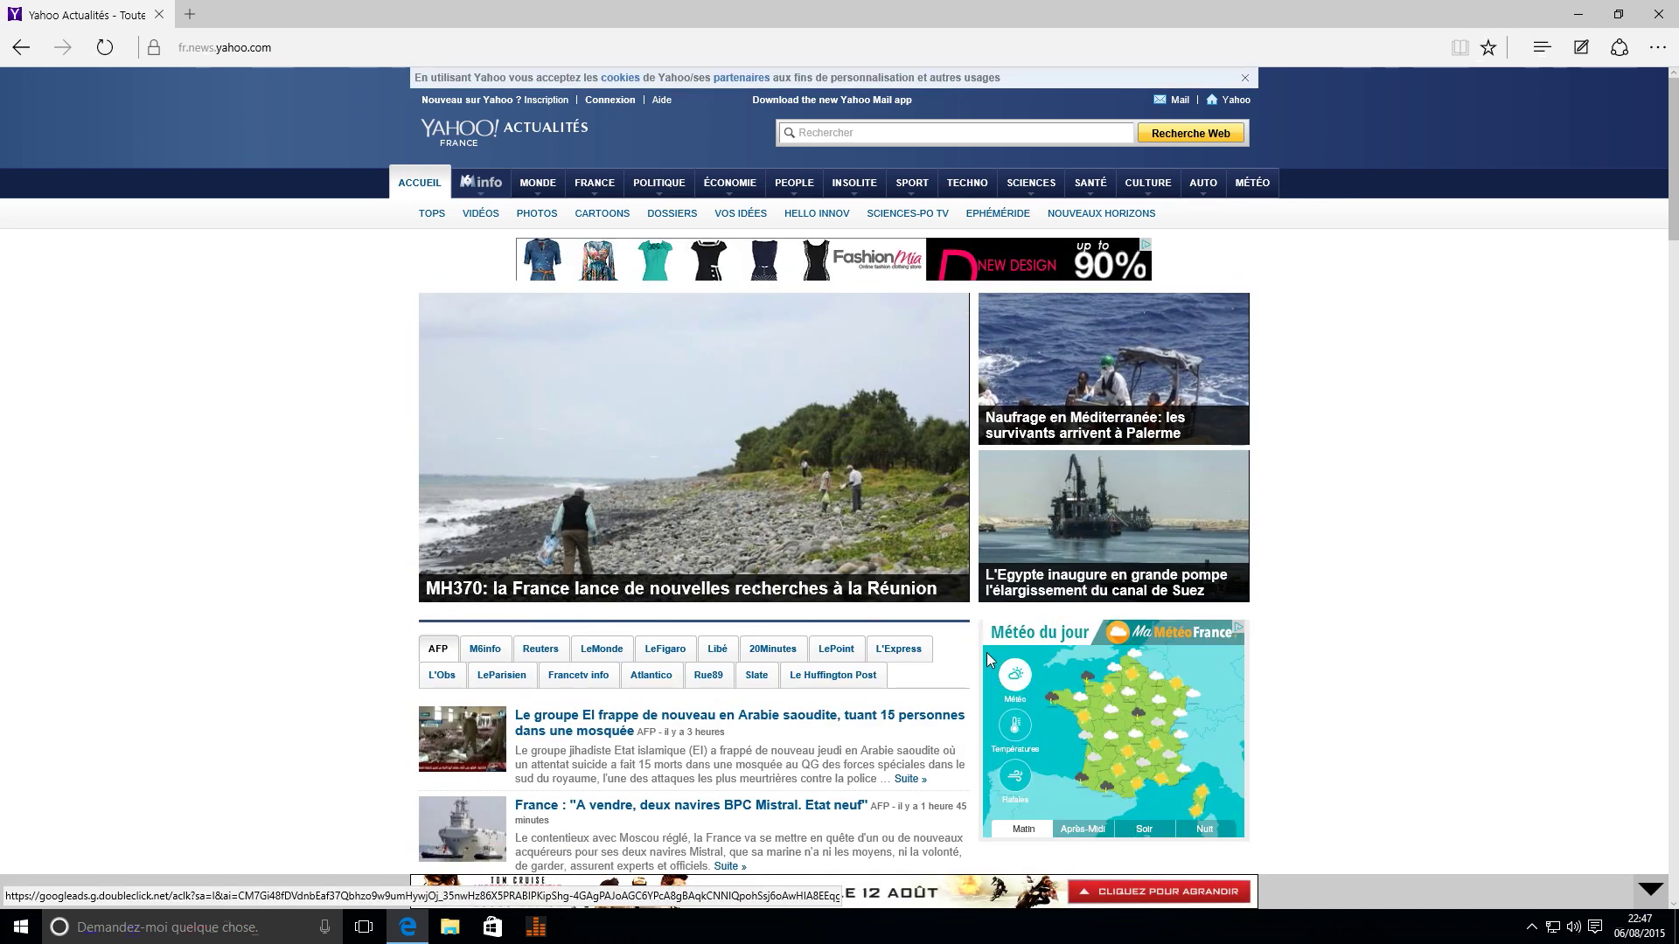
Step: Start a web note on the news page and underline the first two AFP headlines with the medium light blue pen
scroll(964, 660, "down", 1)
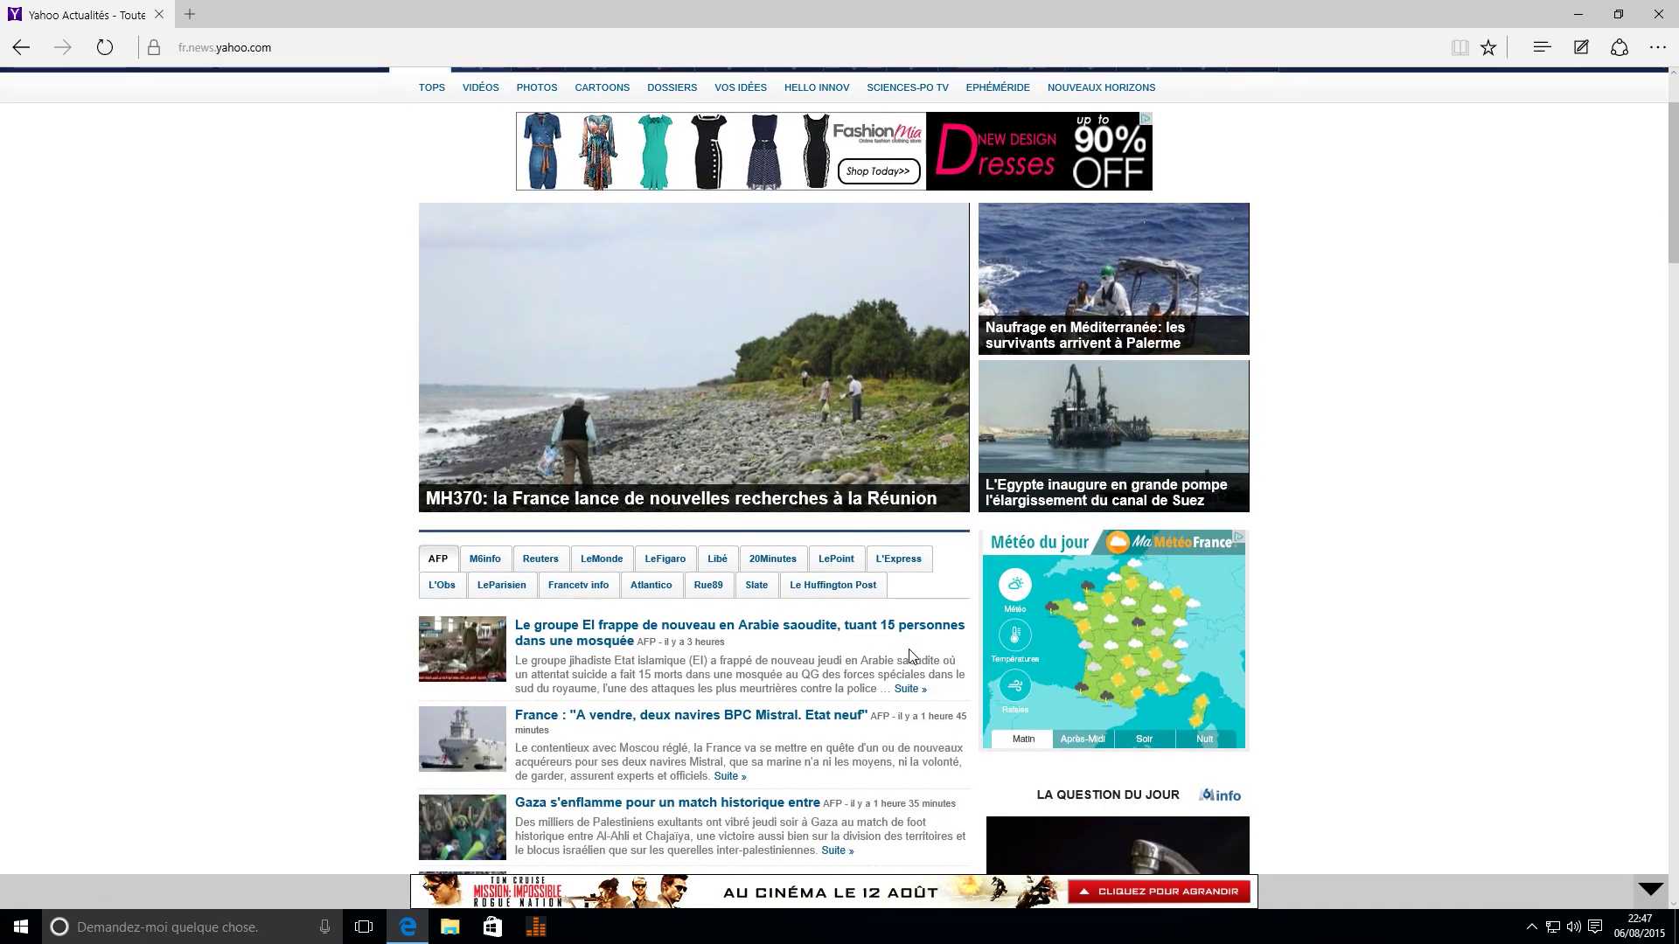
left_click(1582, 47)
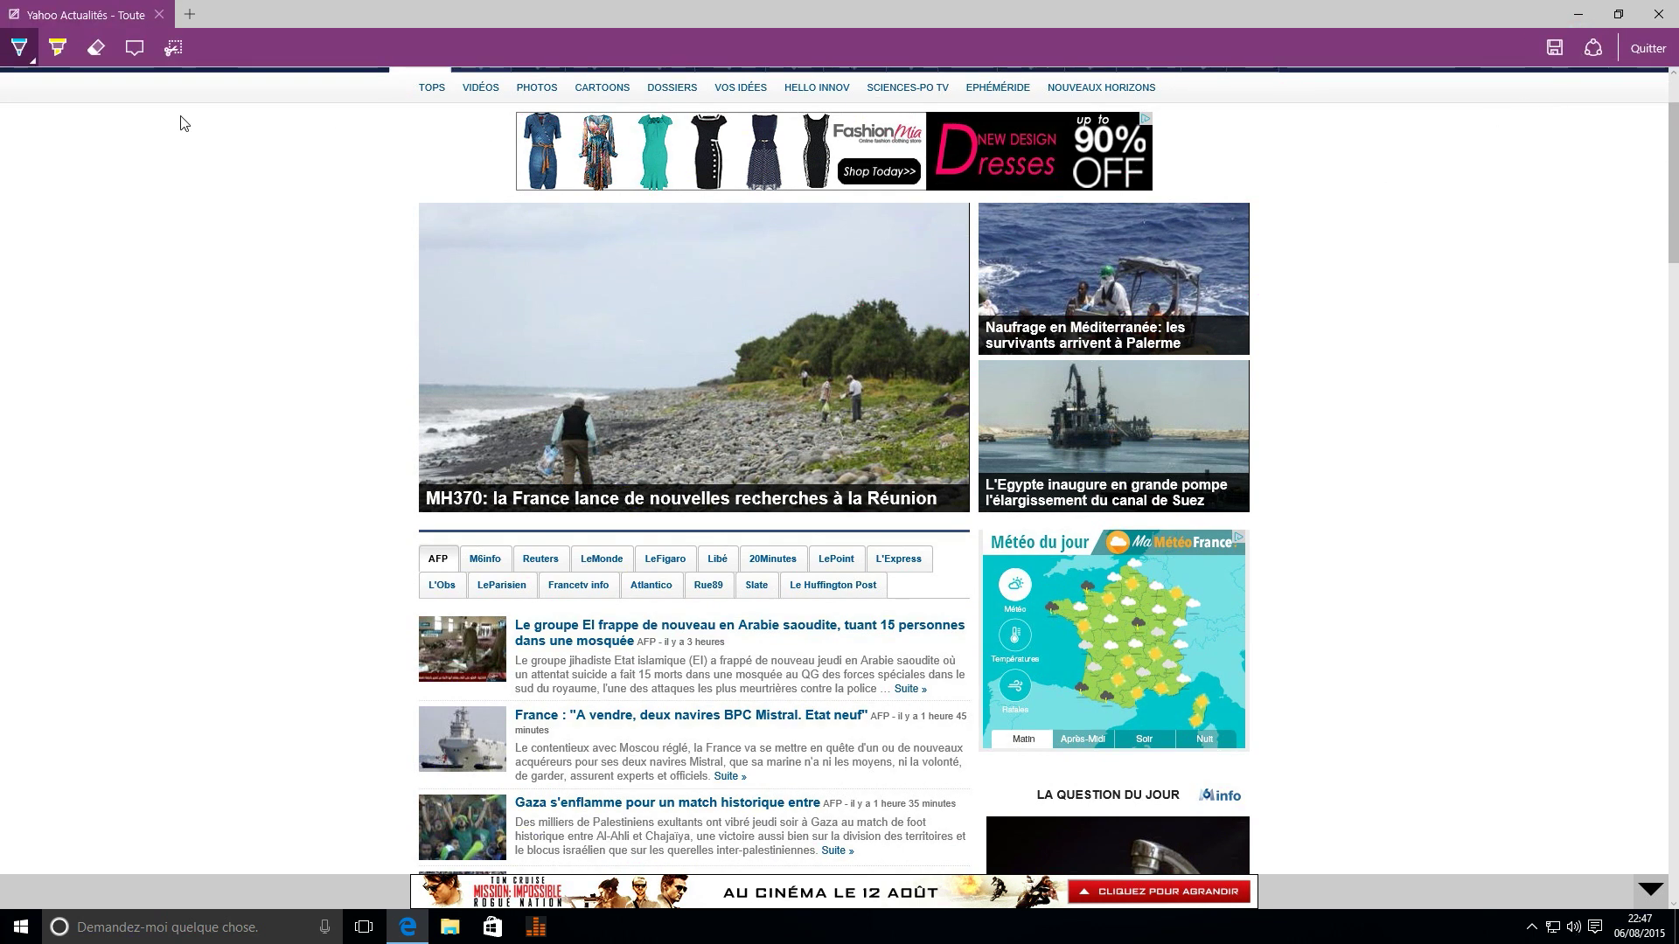
left_click(13, 56)
left_click(18, 49)
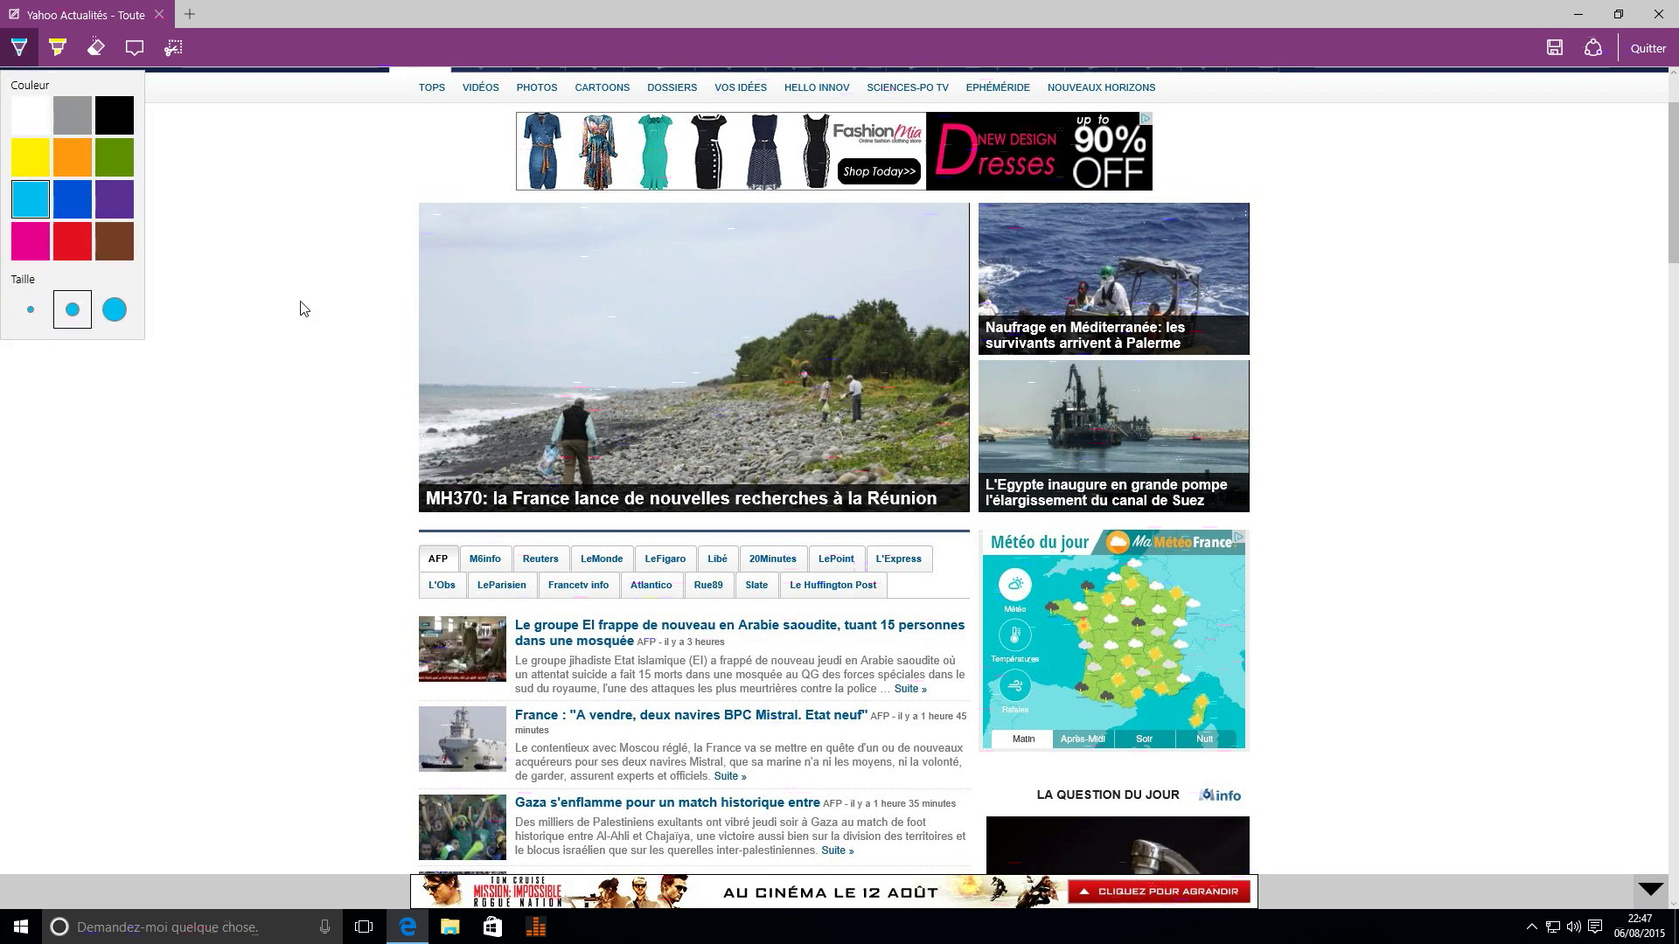
left_click(518, 635)
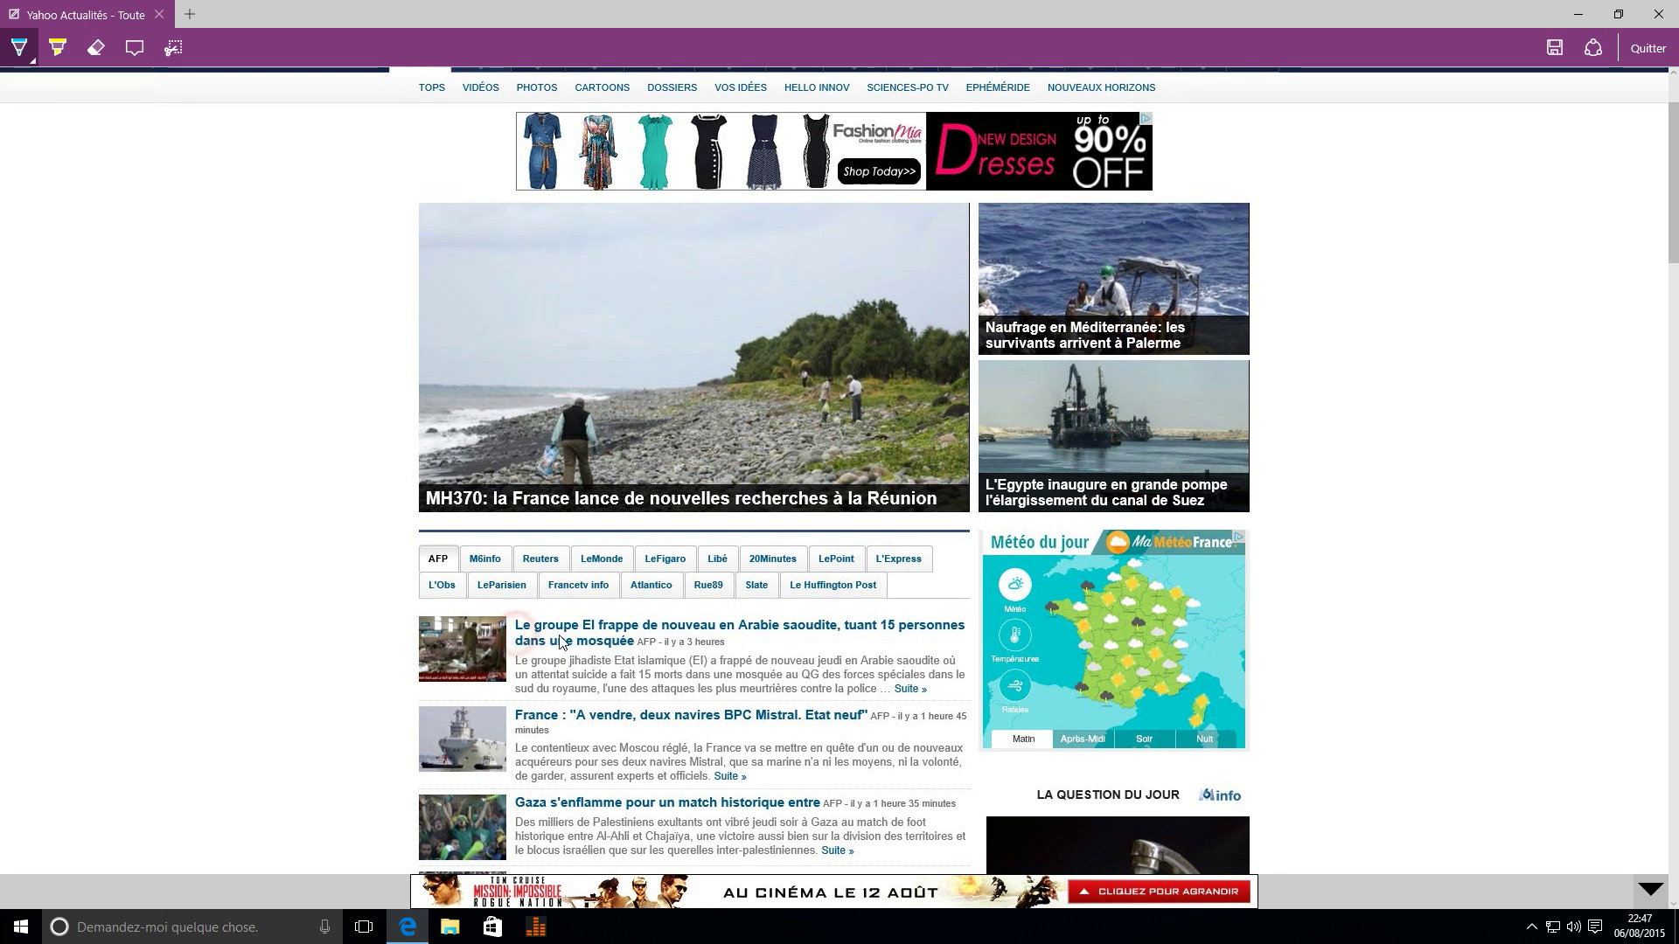
left_click(19, 47)
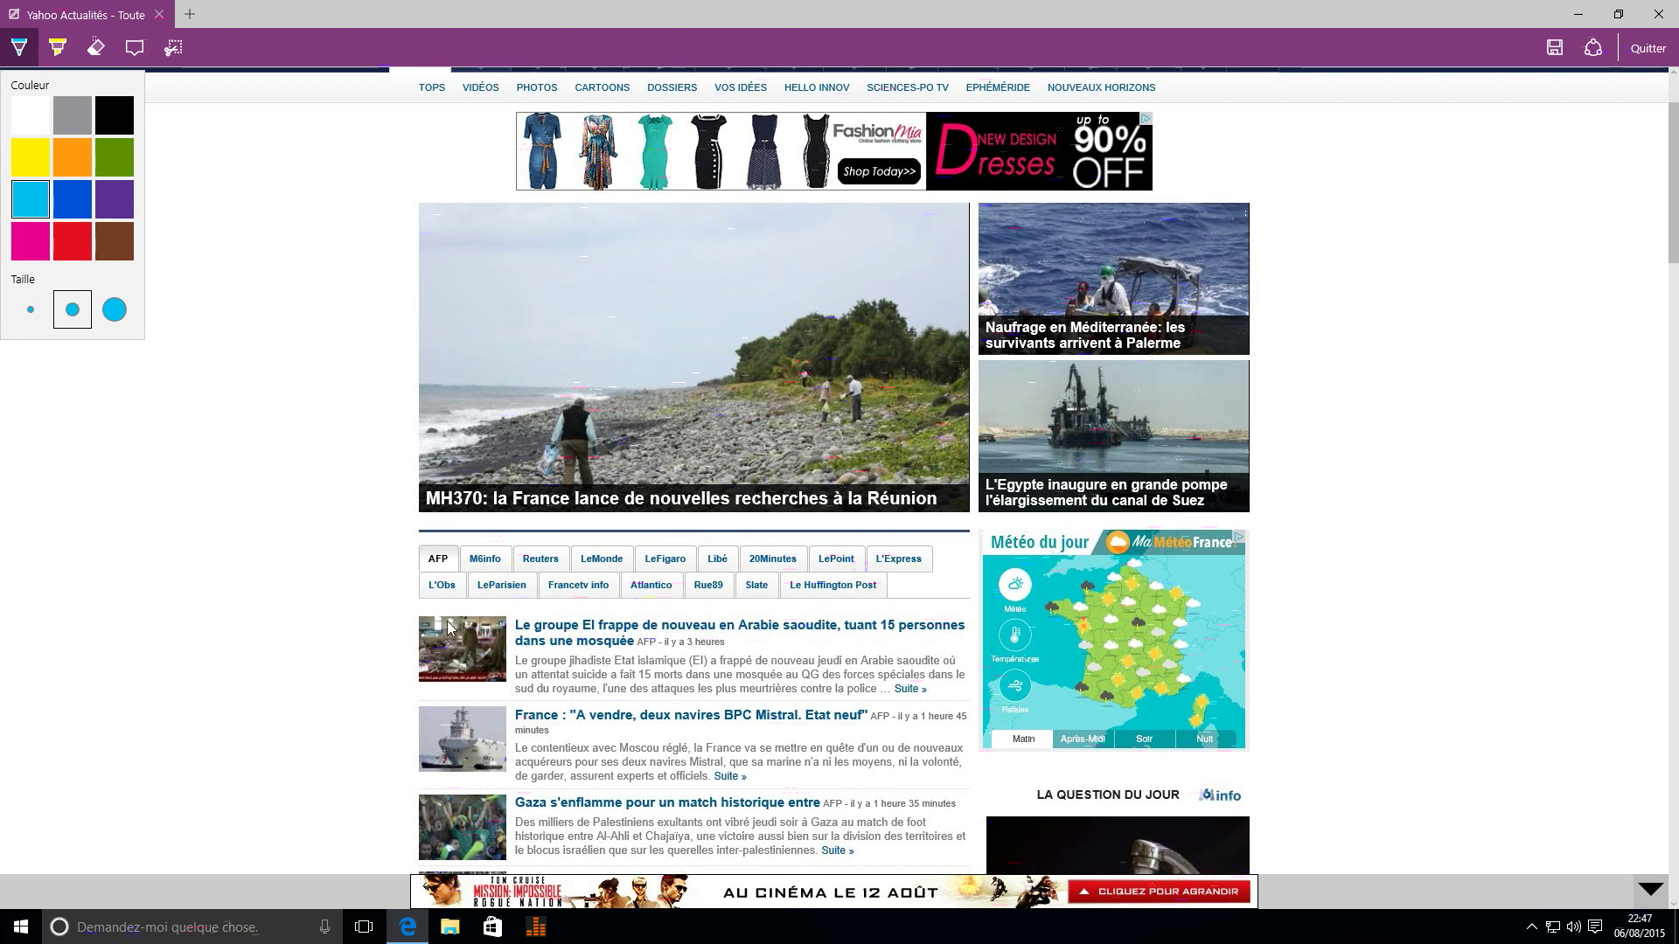
left_click(526, 656)
left_click_drag(538, 653, 734, 657)
left_click_drag(516, 637, 967, 636)
left_click_drag(516, 722, 864, 720)
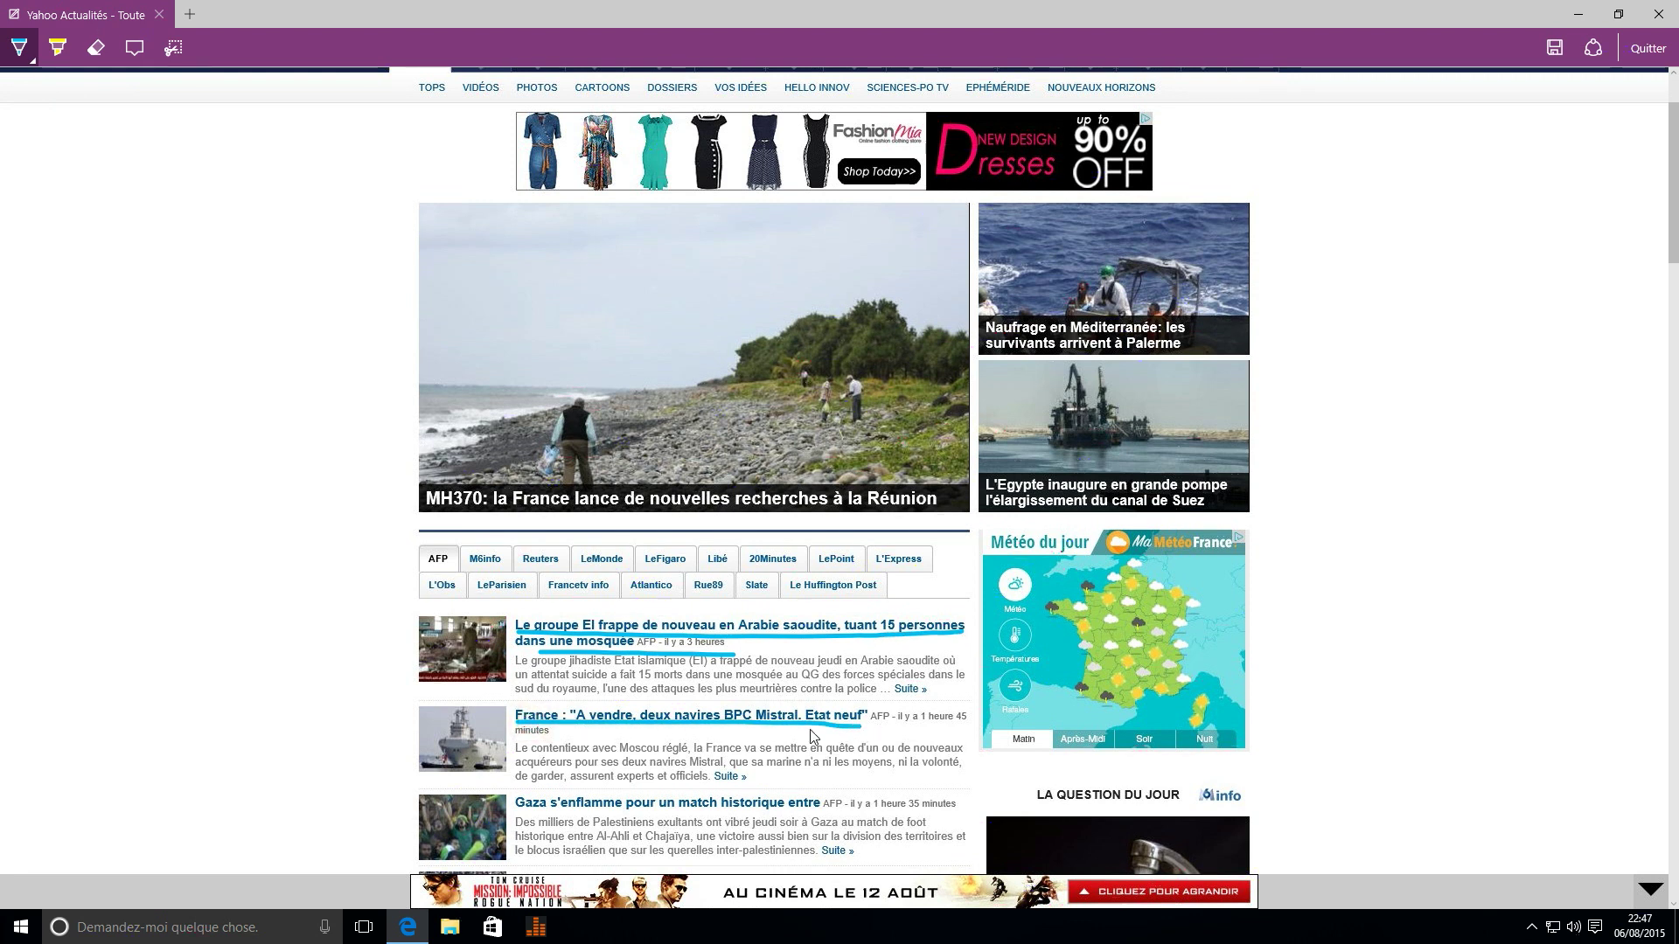
Step: Highlight the last summary line of the first AFP article in yellow, and erase that highlight
left_click(60, 54)
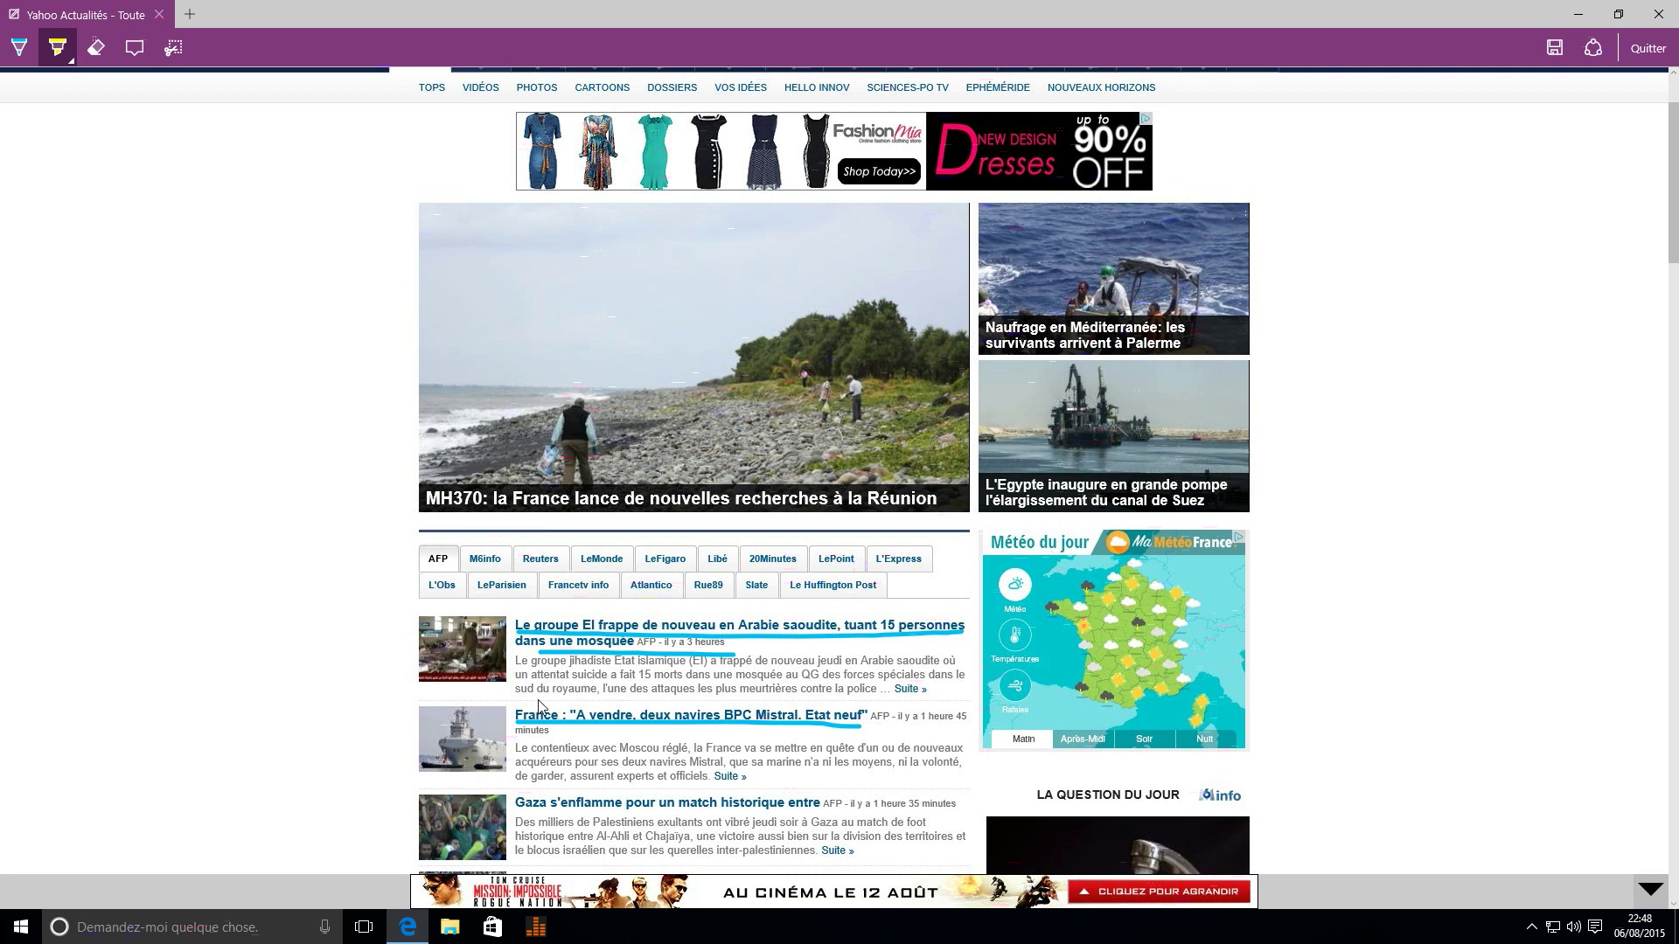
left_click_drag(520, 694, 878, 692)
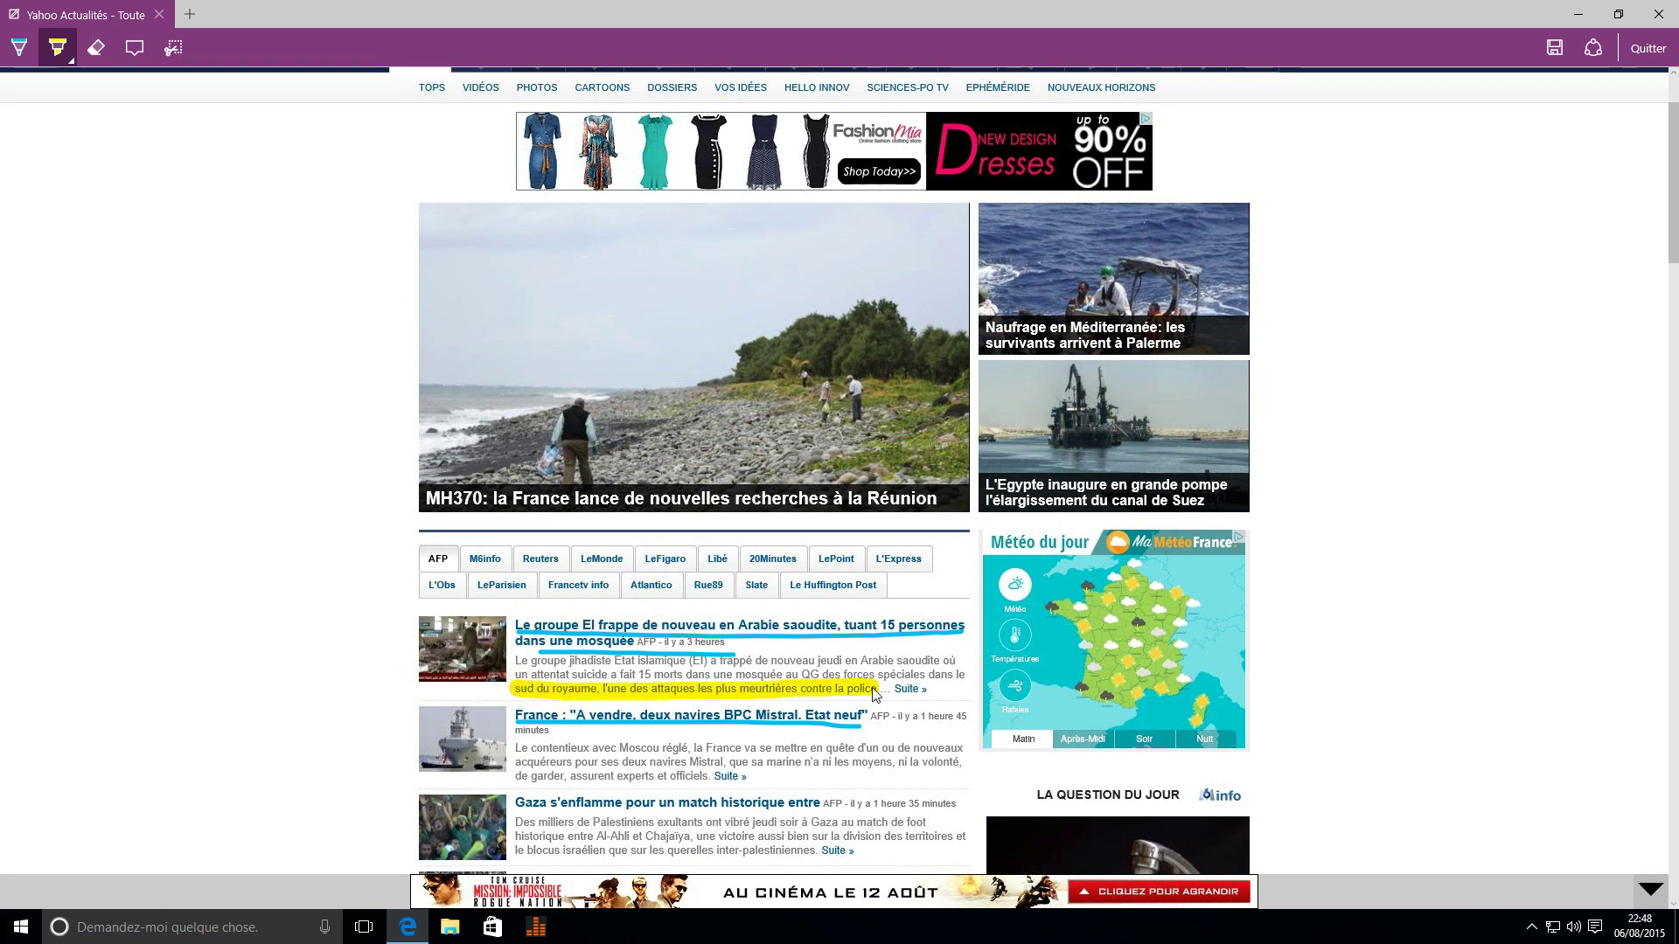
left_click(98, 49)
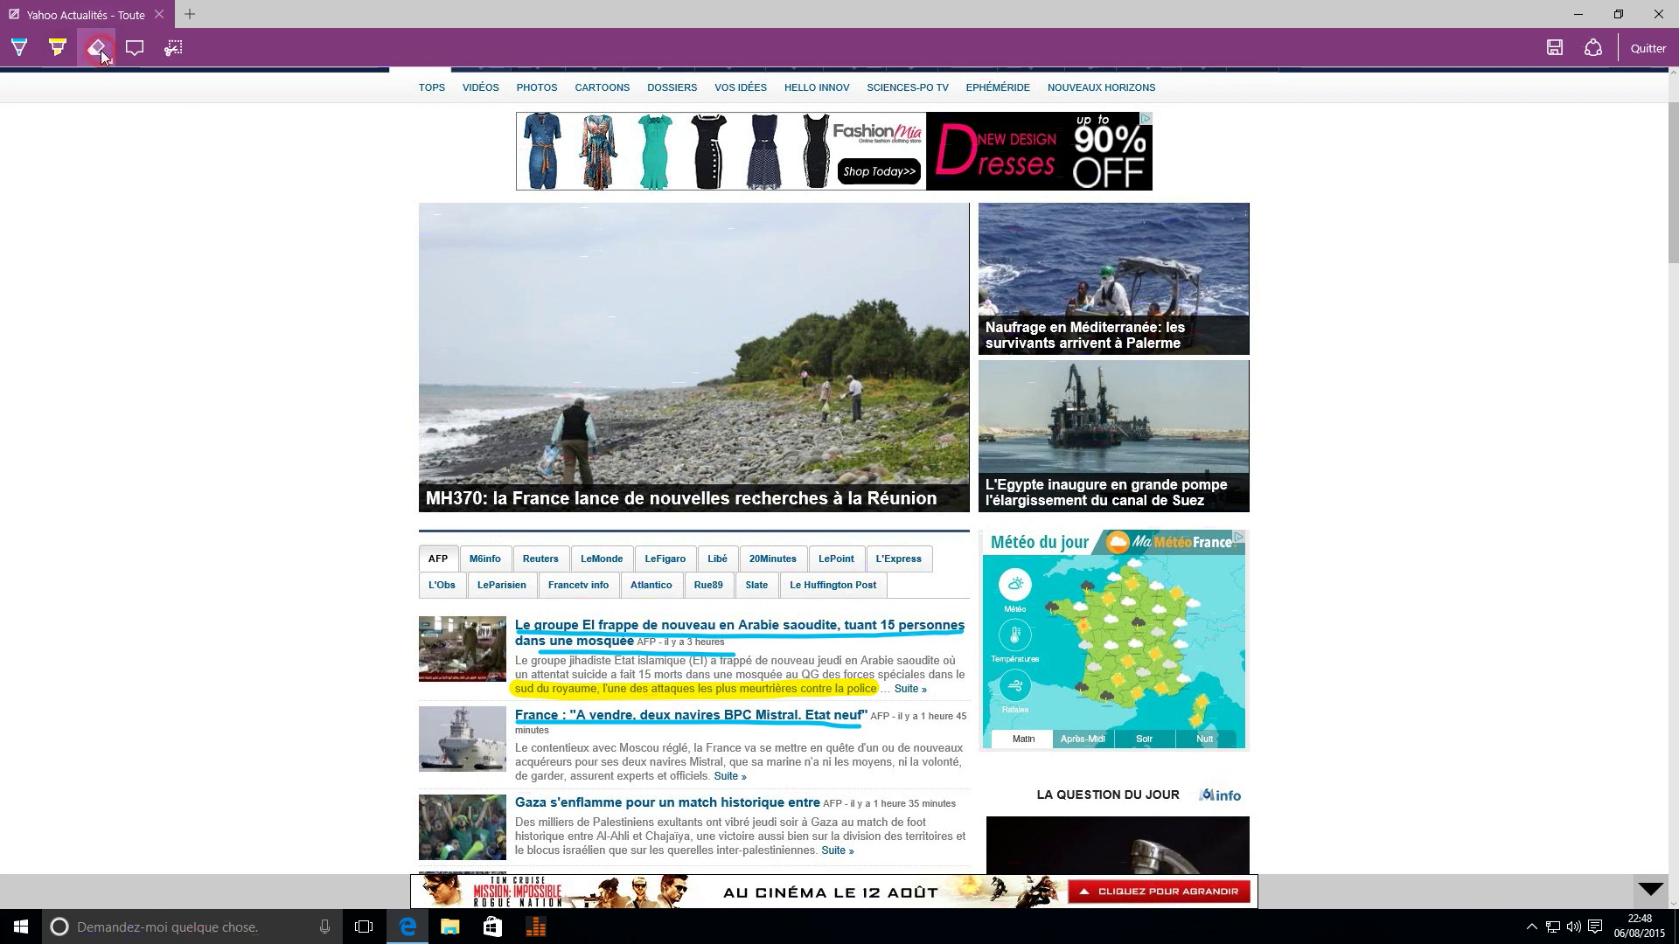
left_click(605, 696)
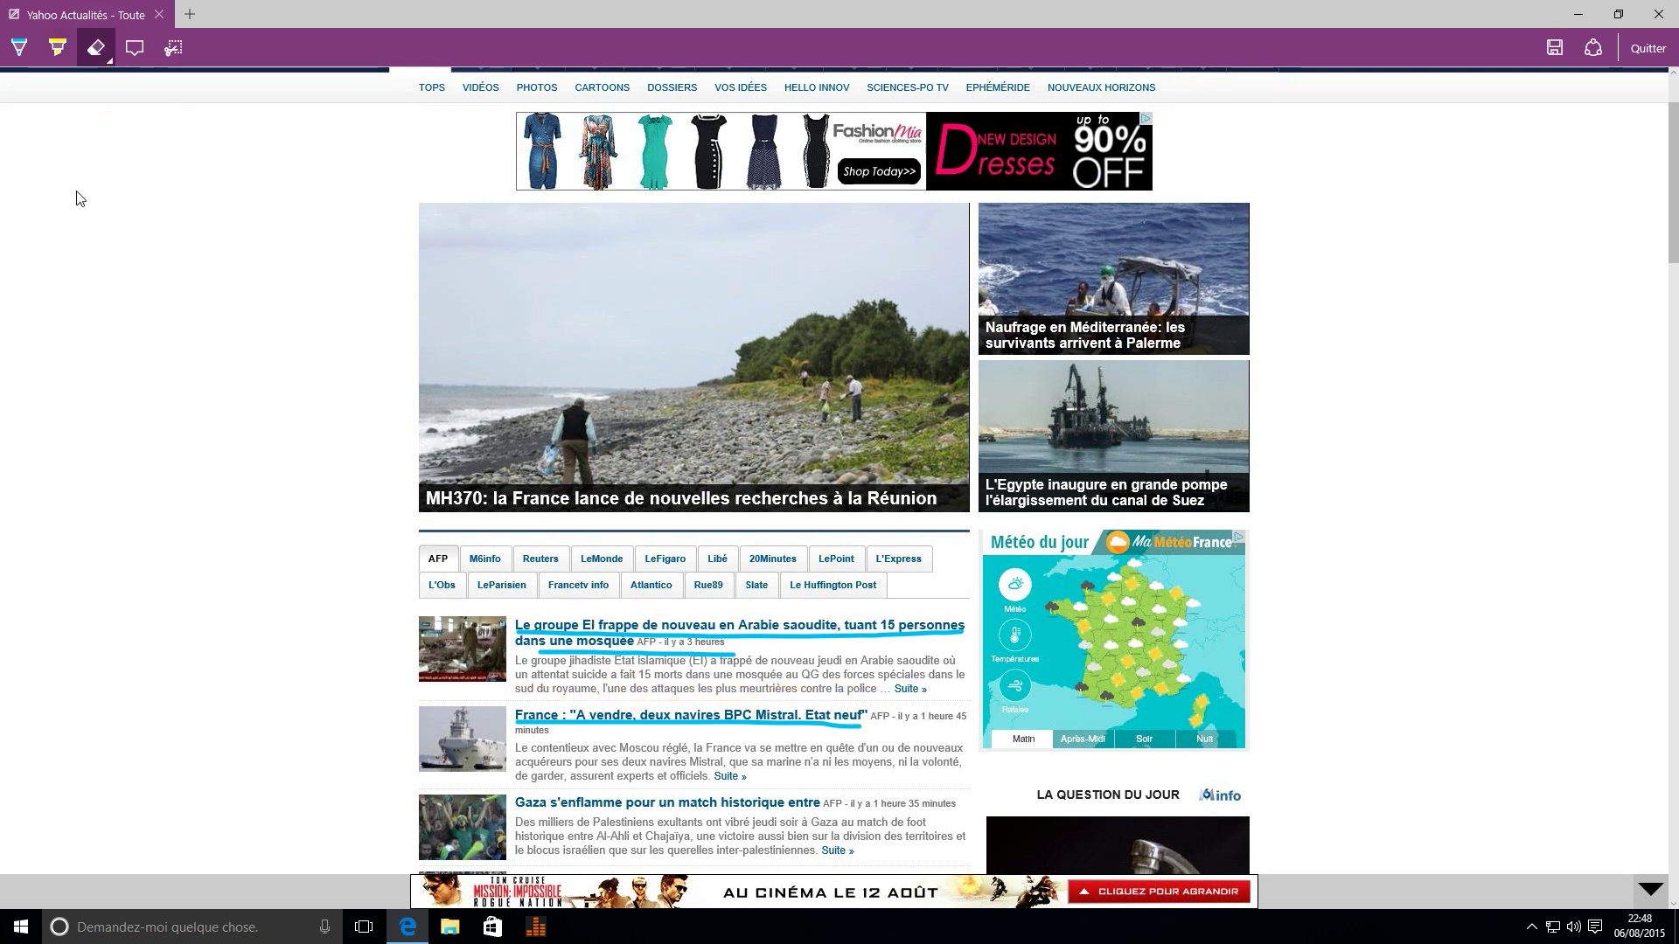
Step: Add a typed note reading "test" on the large MH370 photo
left_click(135, 49)
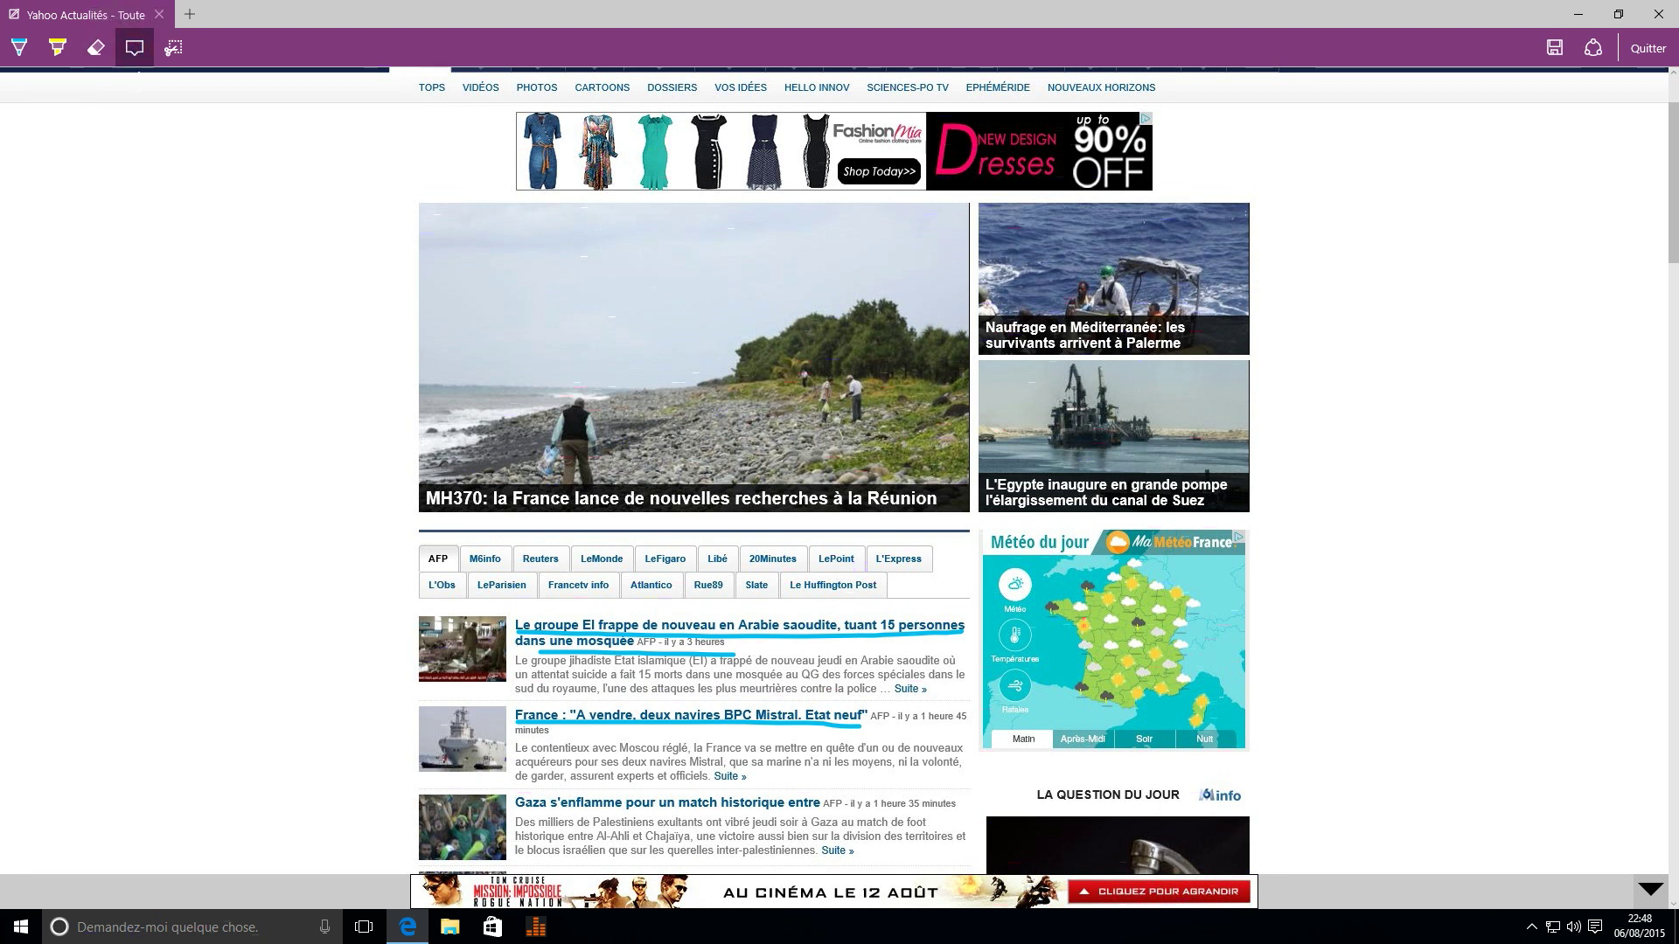
left_click(481, 334)
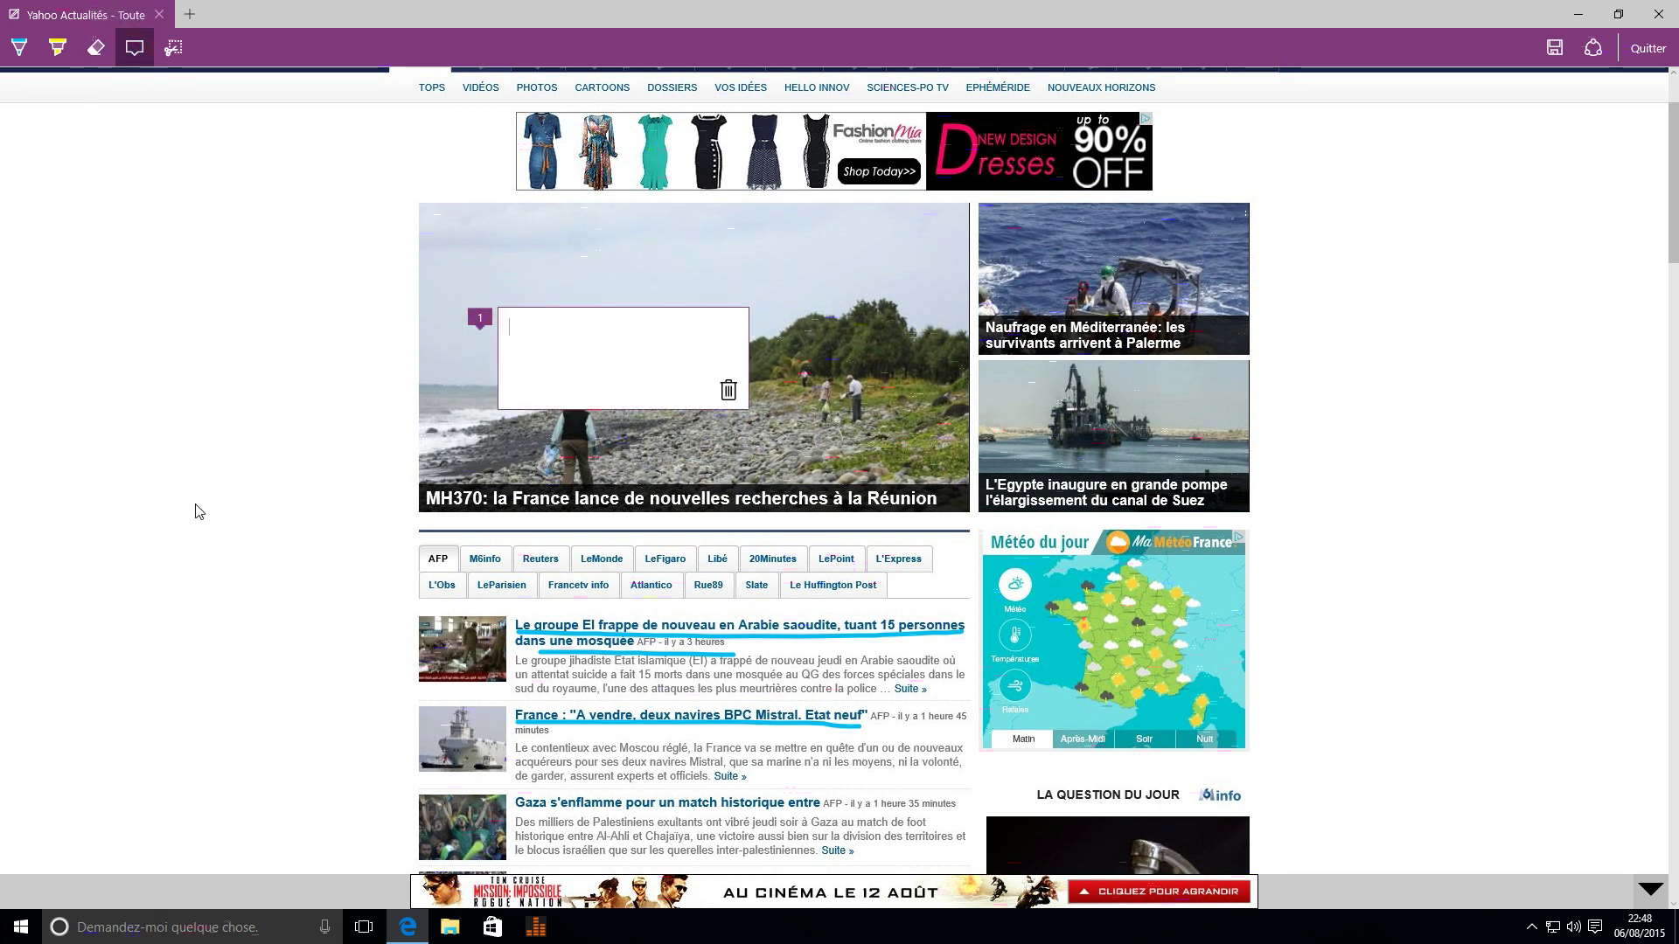
type("test")
Step: Save the annotated page to the reading list under its suggested name, and exit web note mode
left_click(1555, 49)
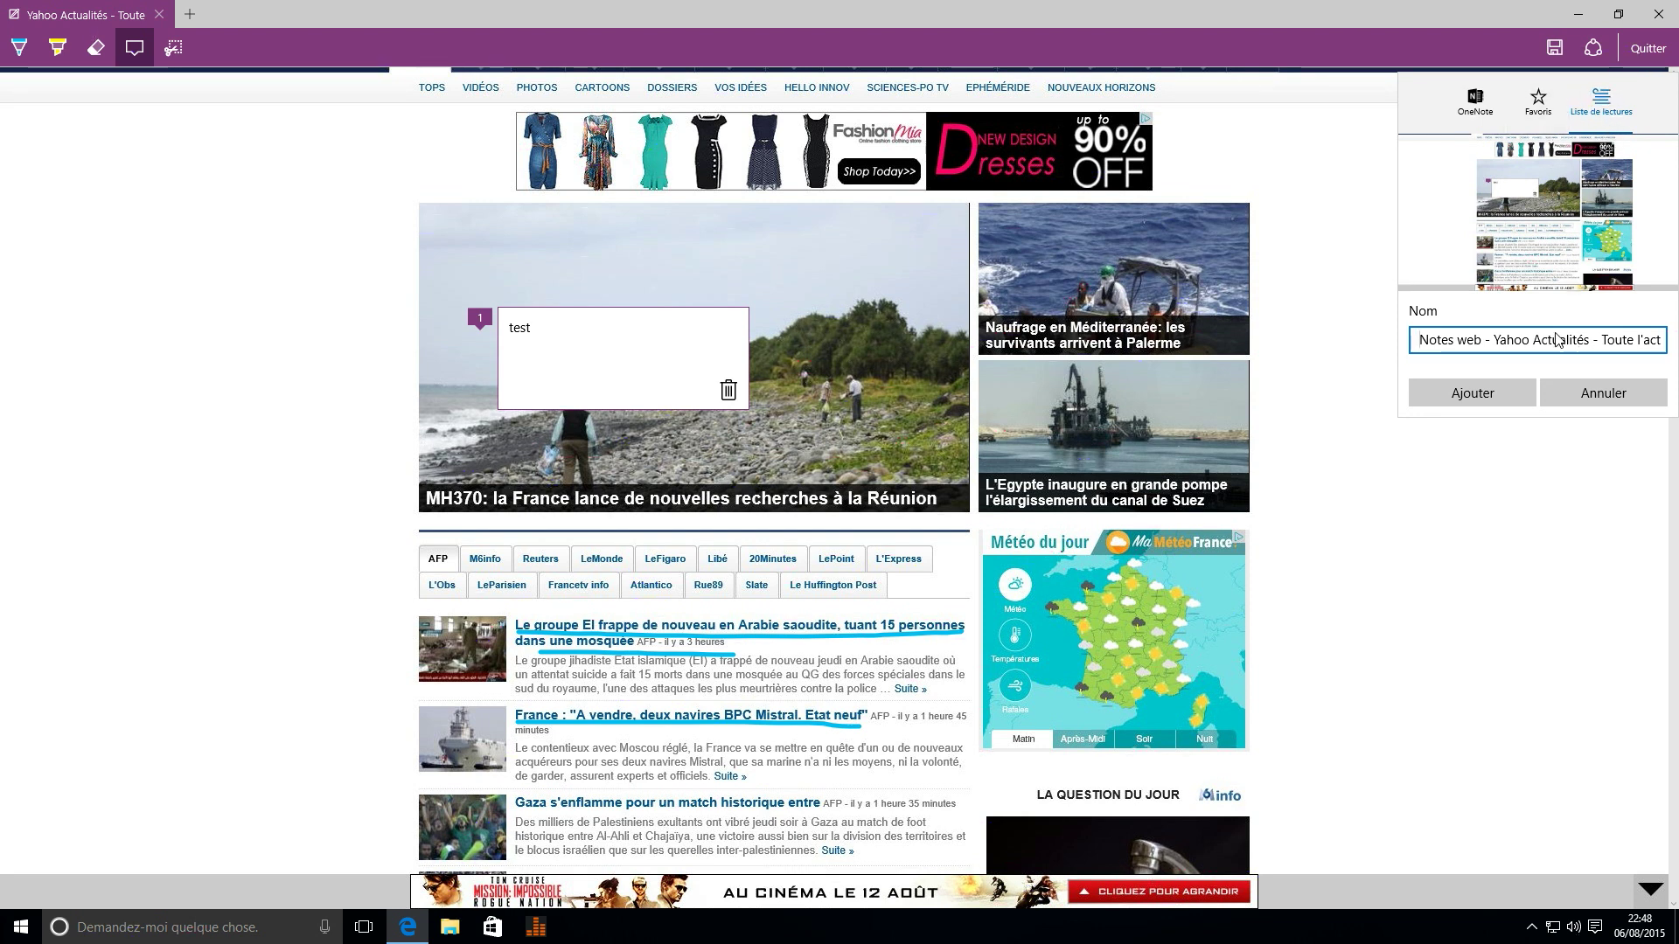
left_click(1487, 390)
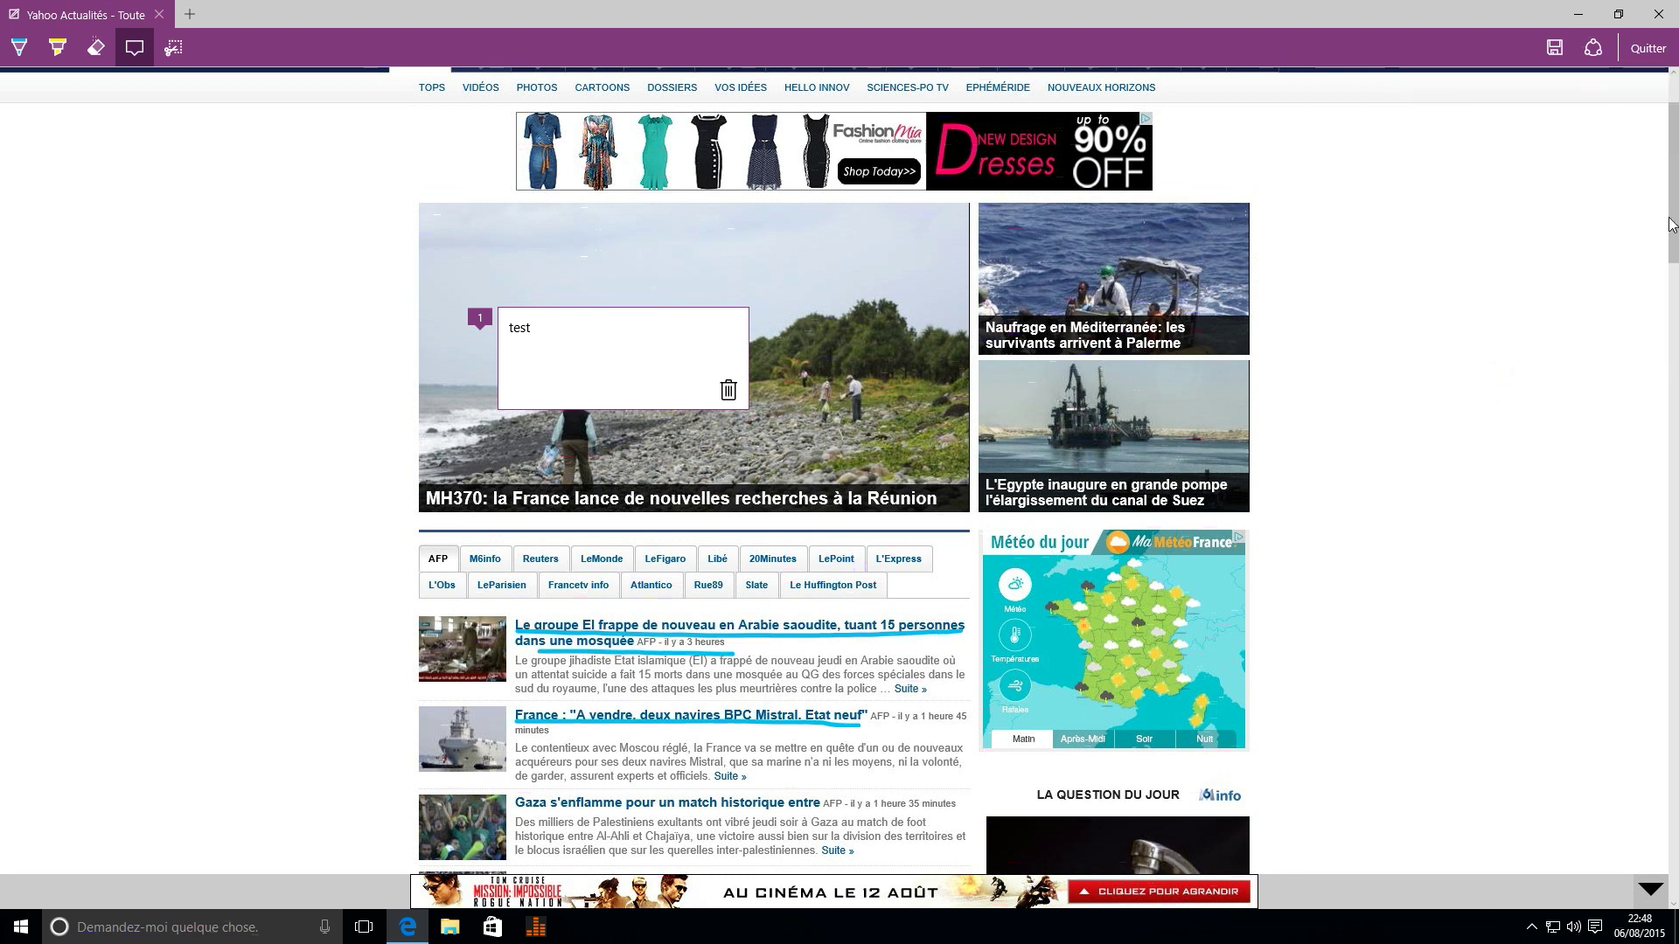
left_click(1649, 48)
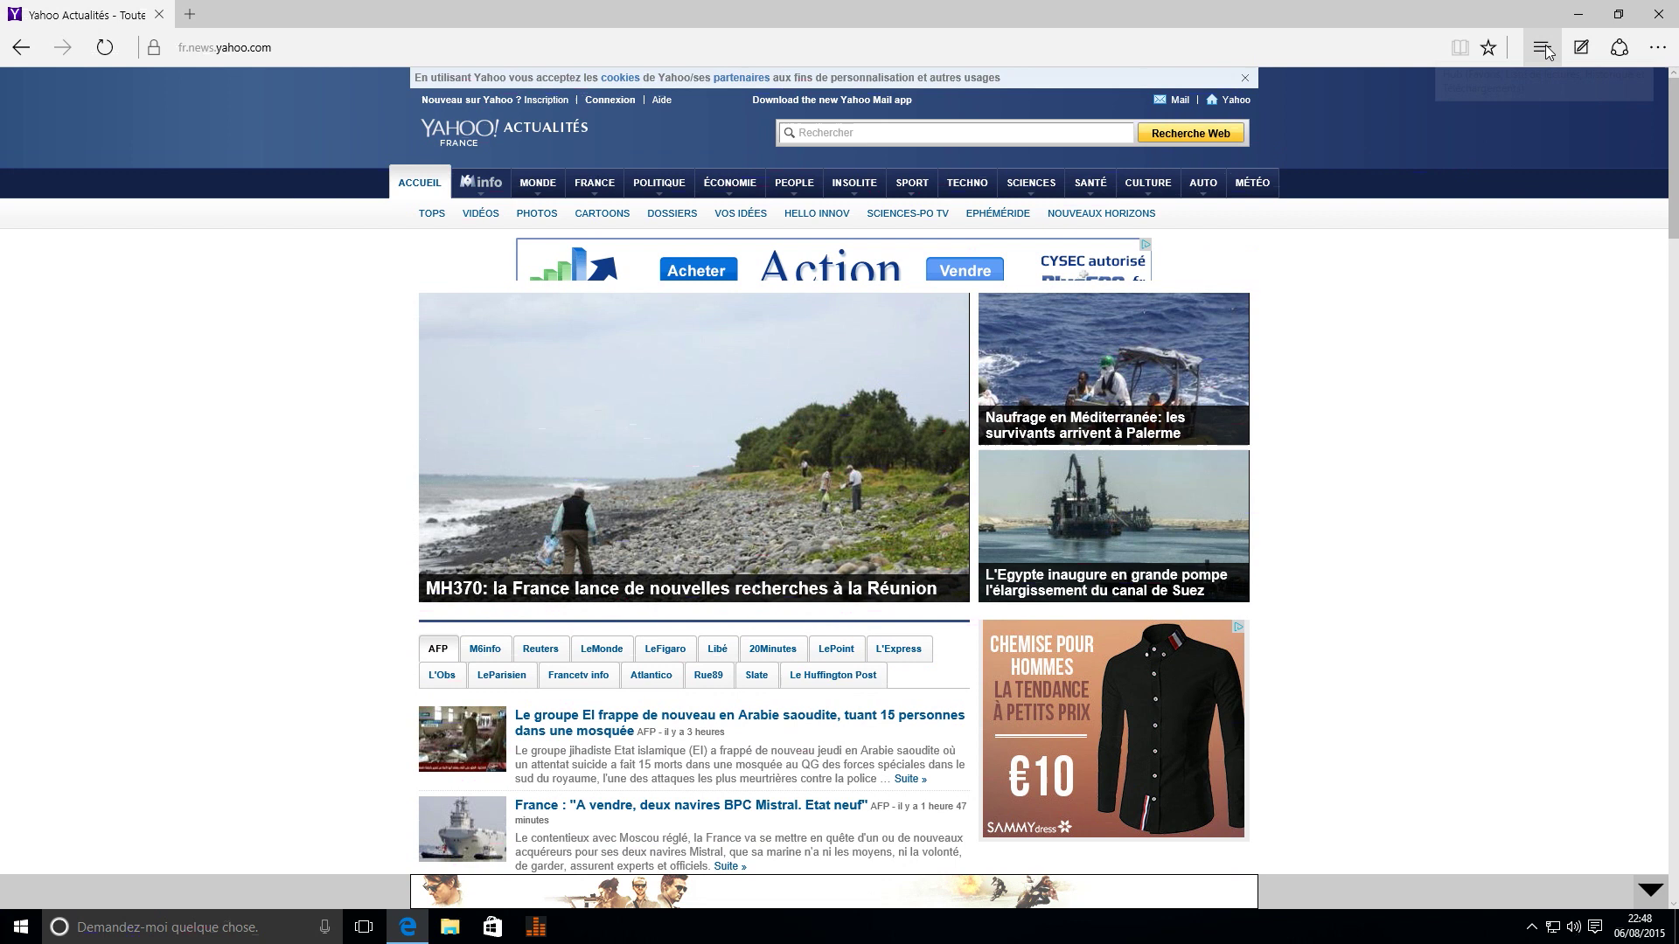
Step: Open the saved Yahoo Actualités web note from the reading list, and examine its annotations and sharing options
left_click(1546, 52)
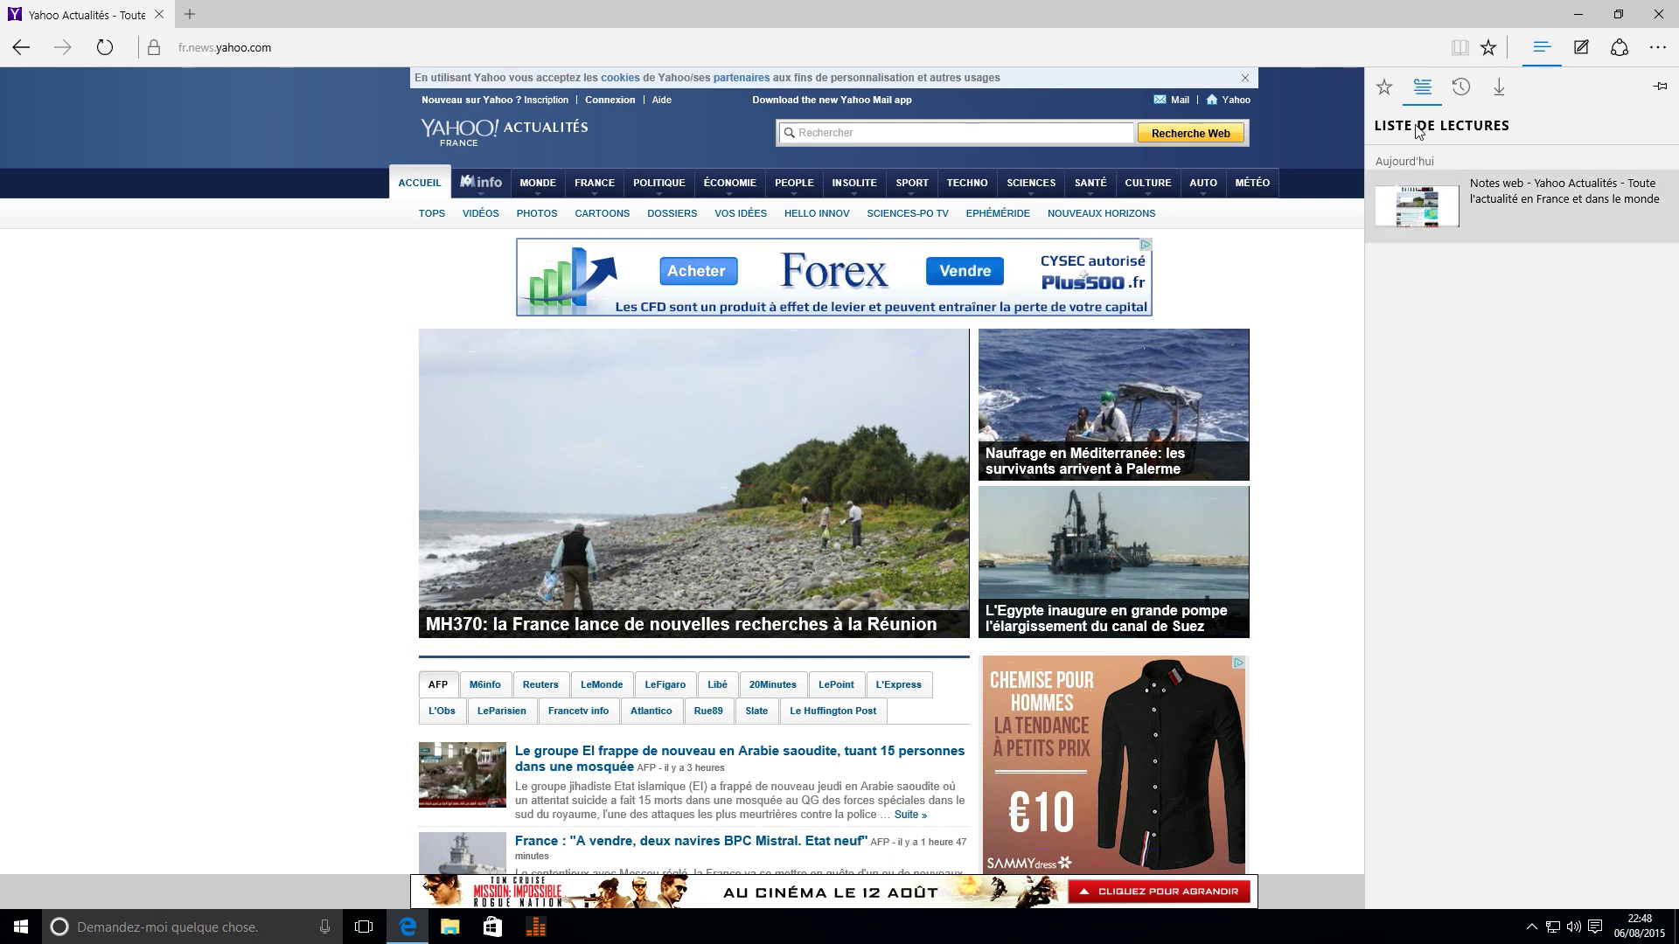
left_click(1511, 200)
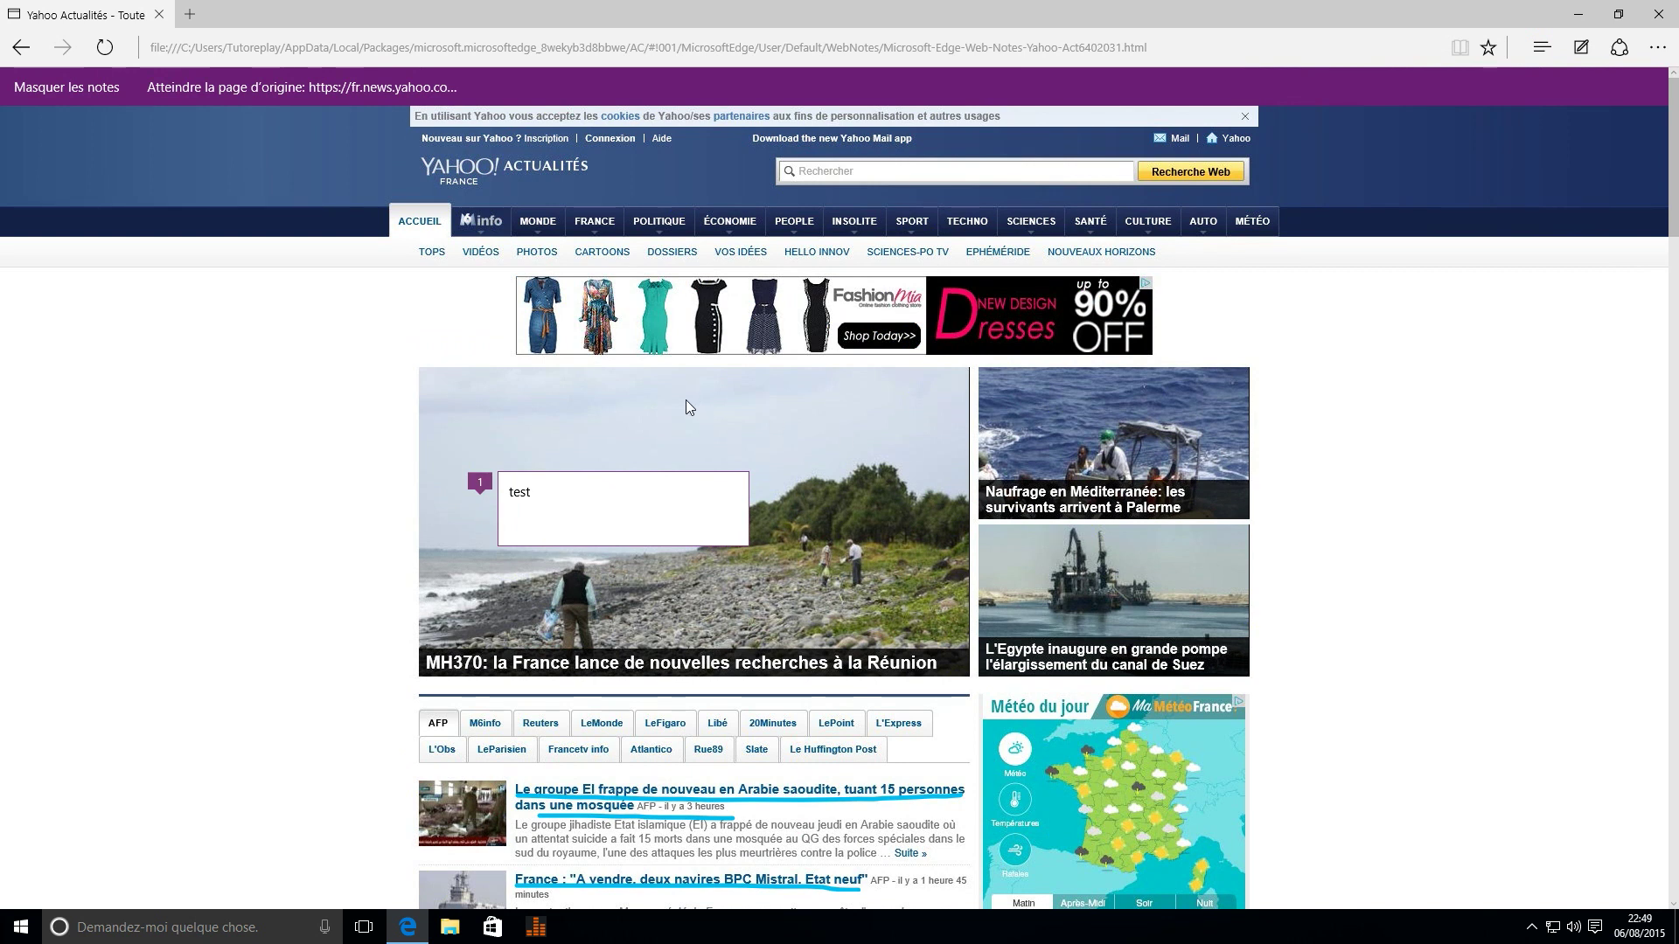
scroll(687, 407, "down", 4)
scroll(846, 297, "up", 3)
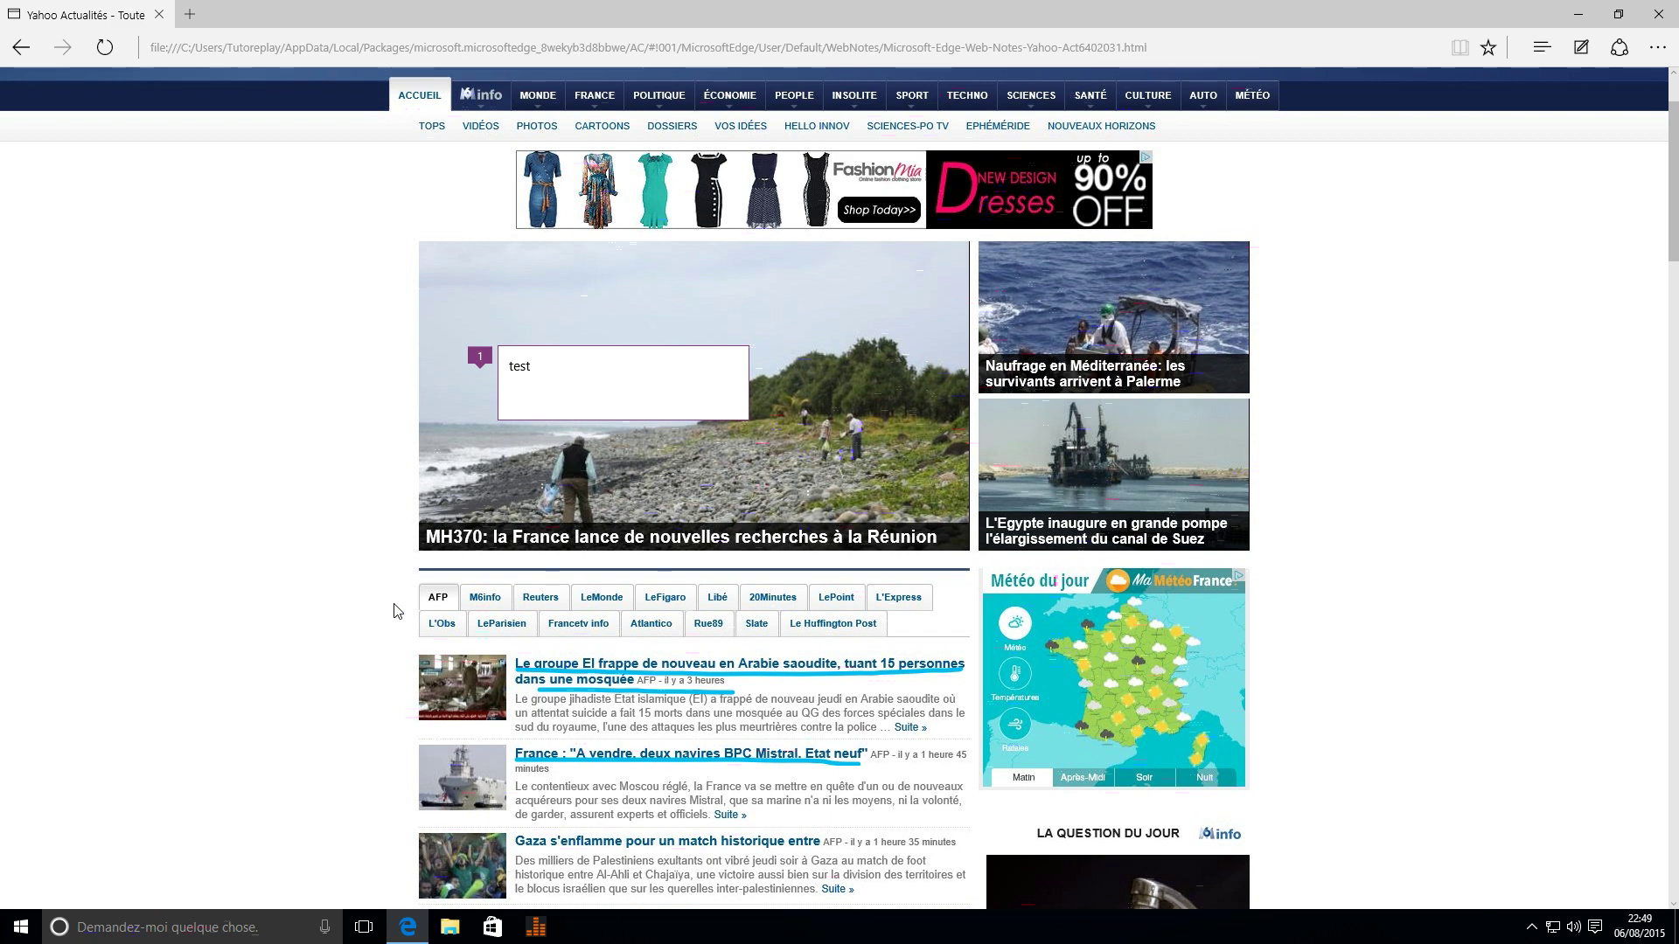
scroll(784, 420, "down", 5)
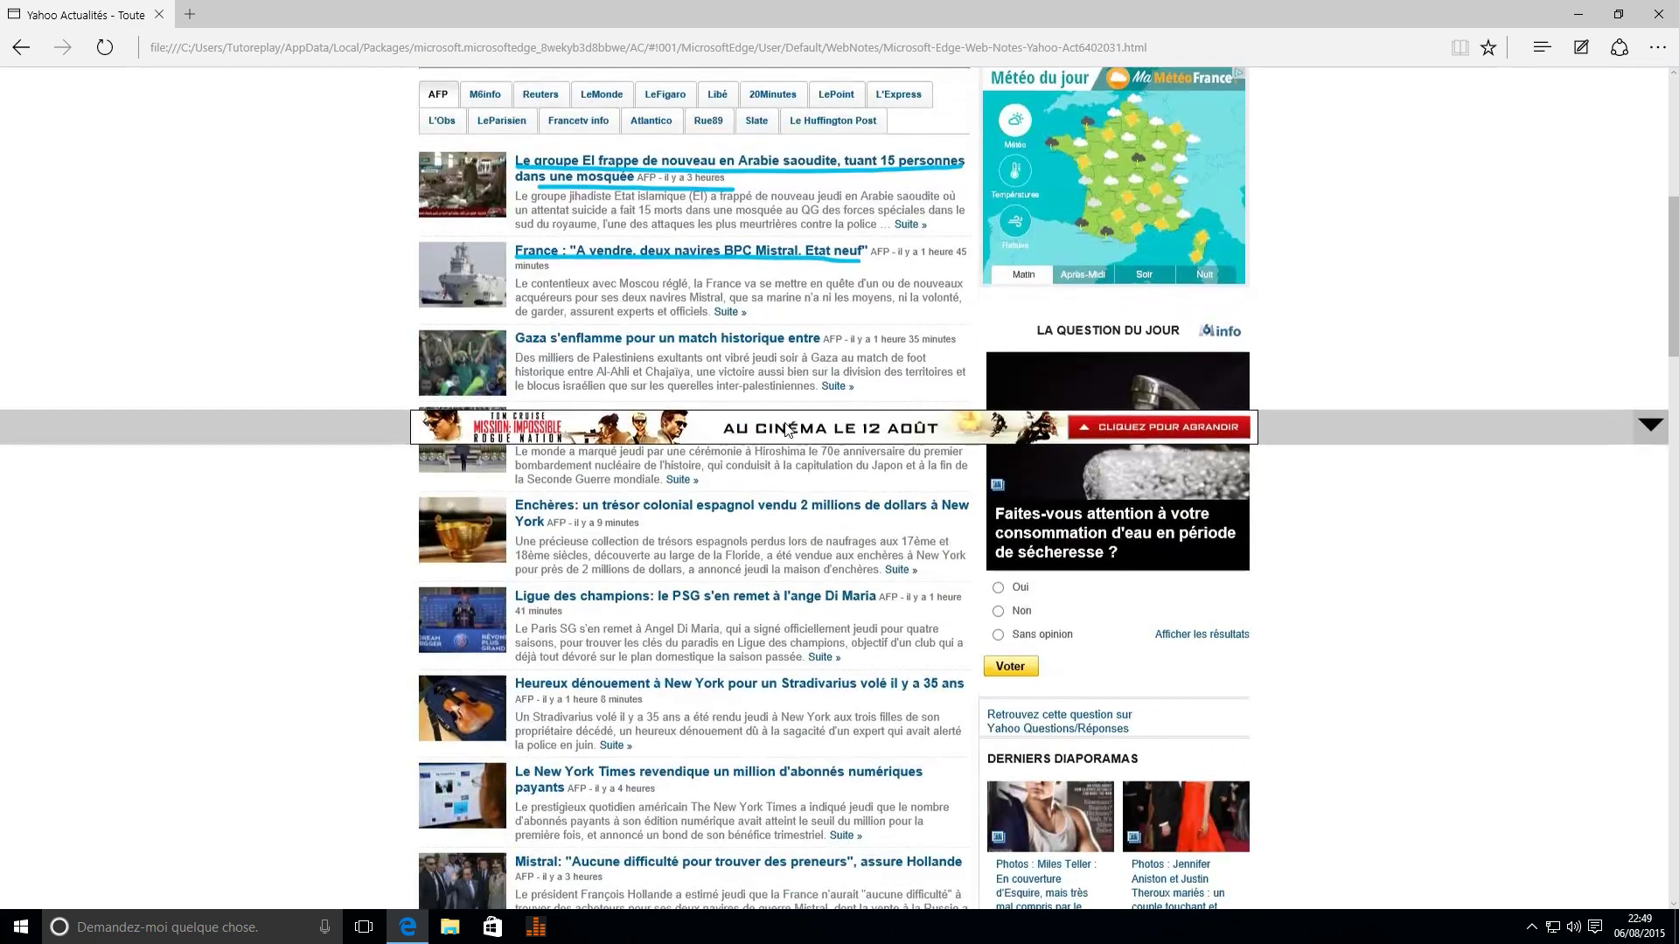
scroll(784, 428, "up", 7)
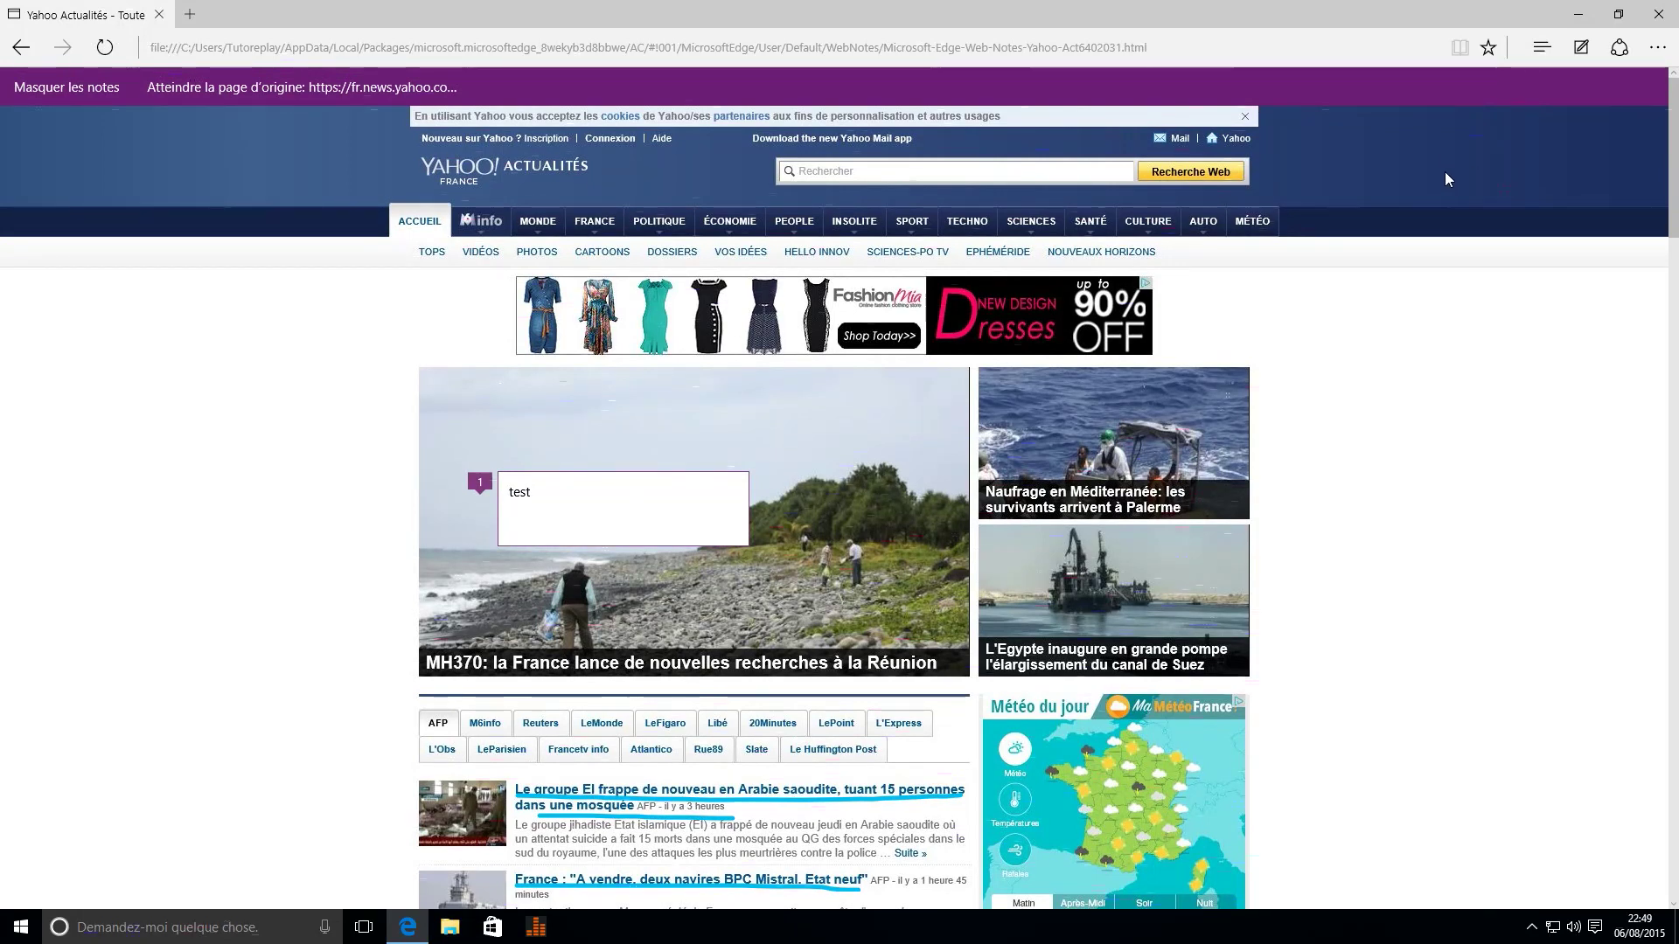
left_click(1621, 51)
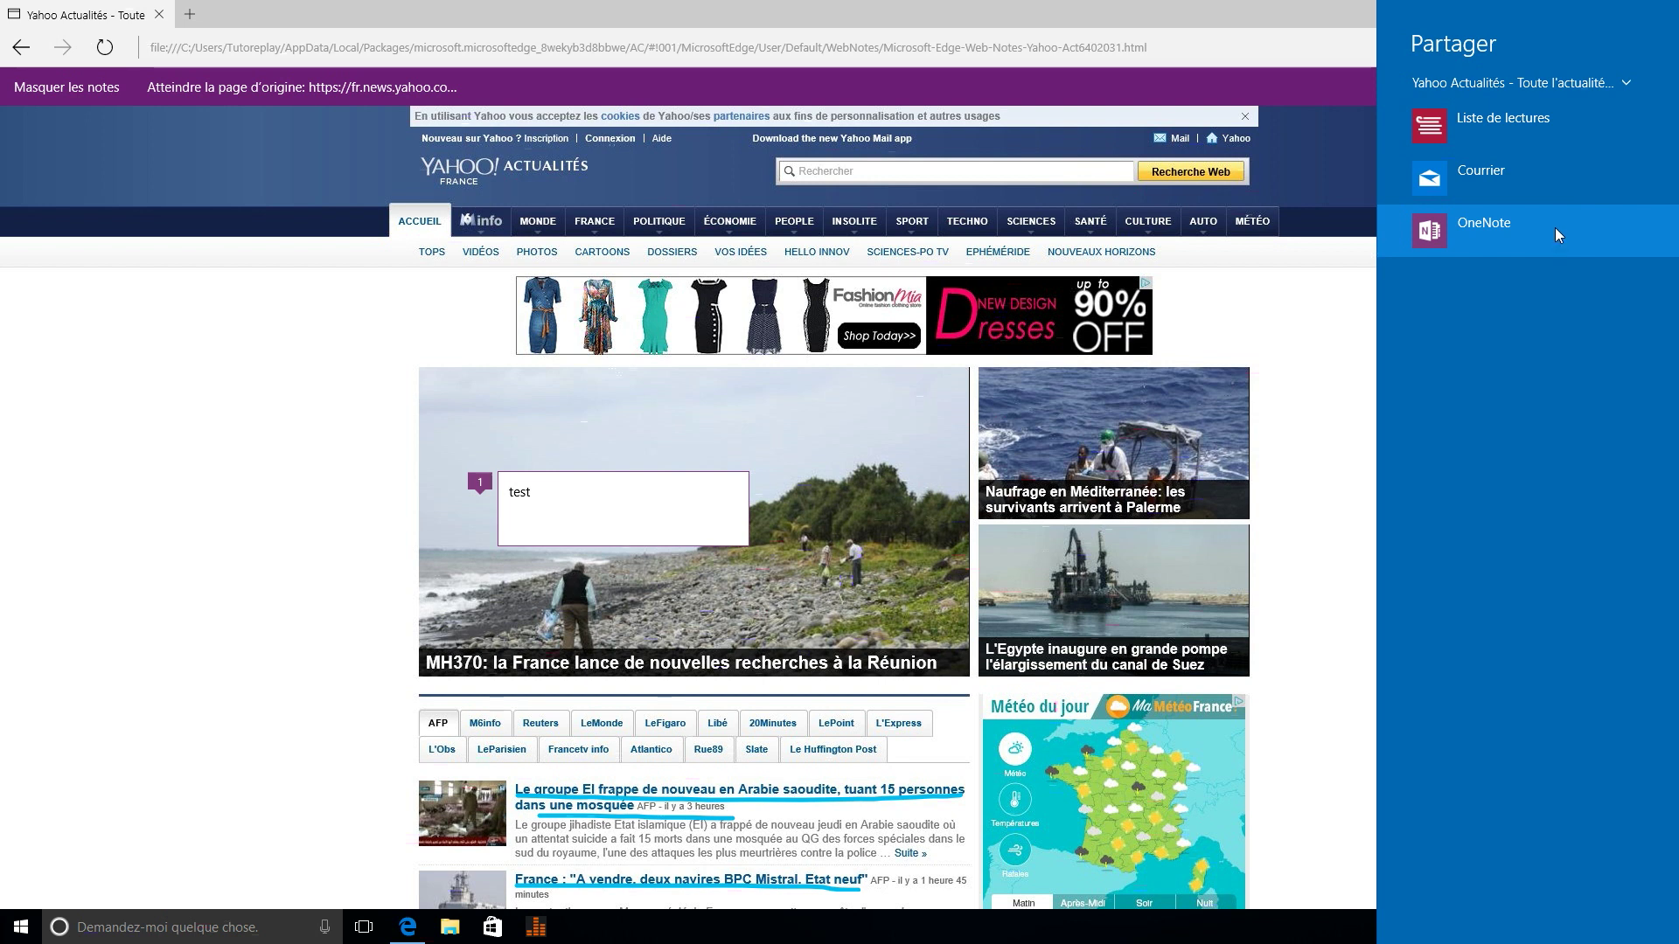
left_click(1322, 336)
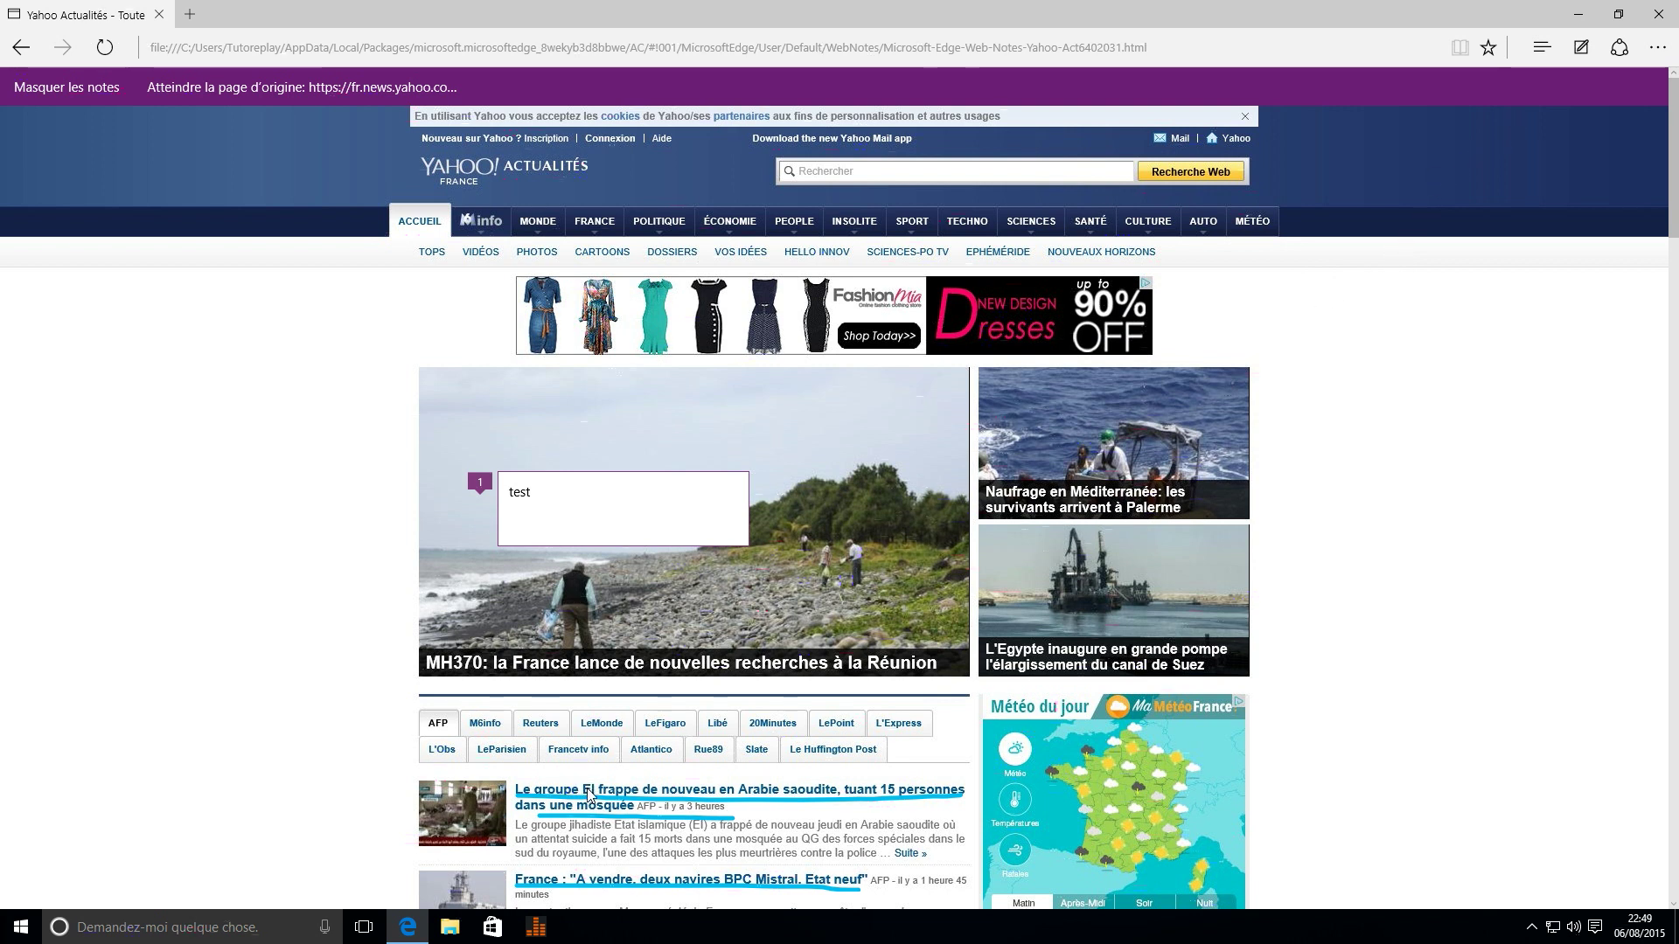
Step: Return to the live Yahoo Actualités page, open the first AFP article about the Saudi mosque attack, and skim it
left_click(21, 51)
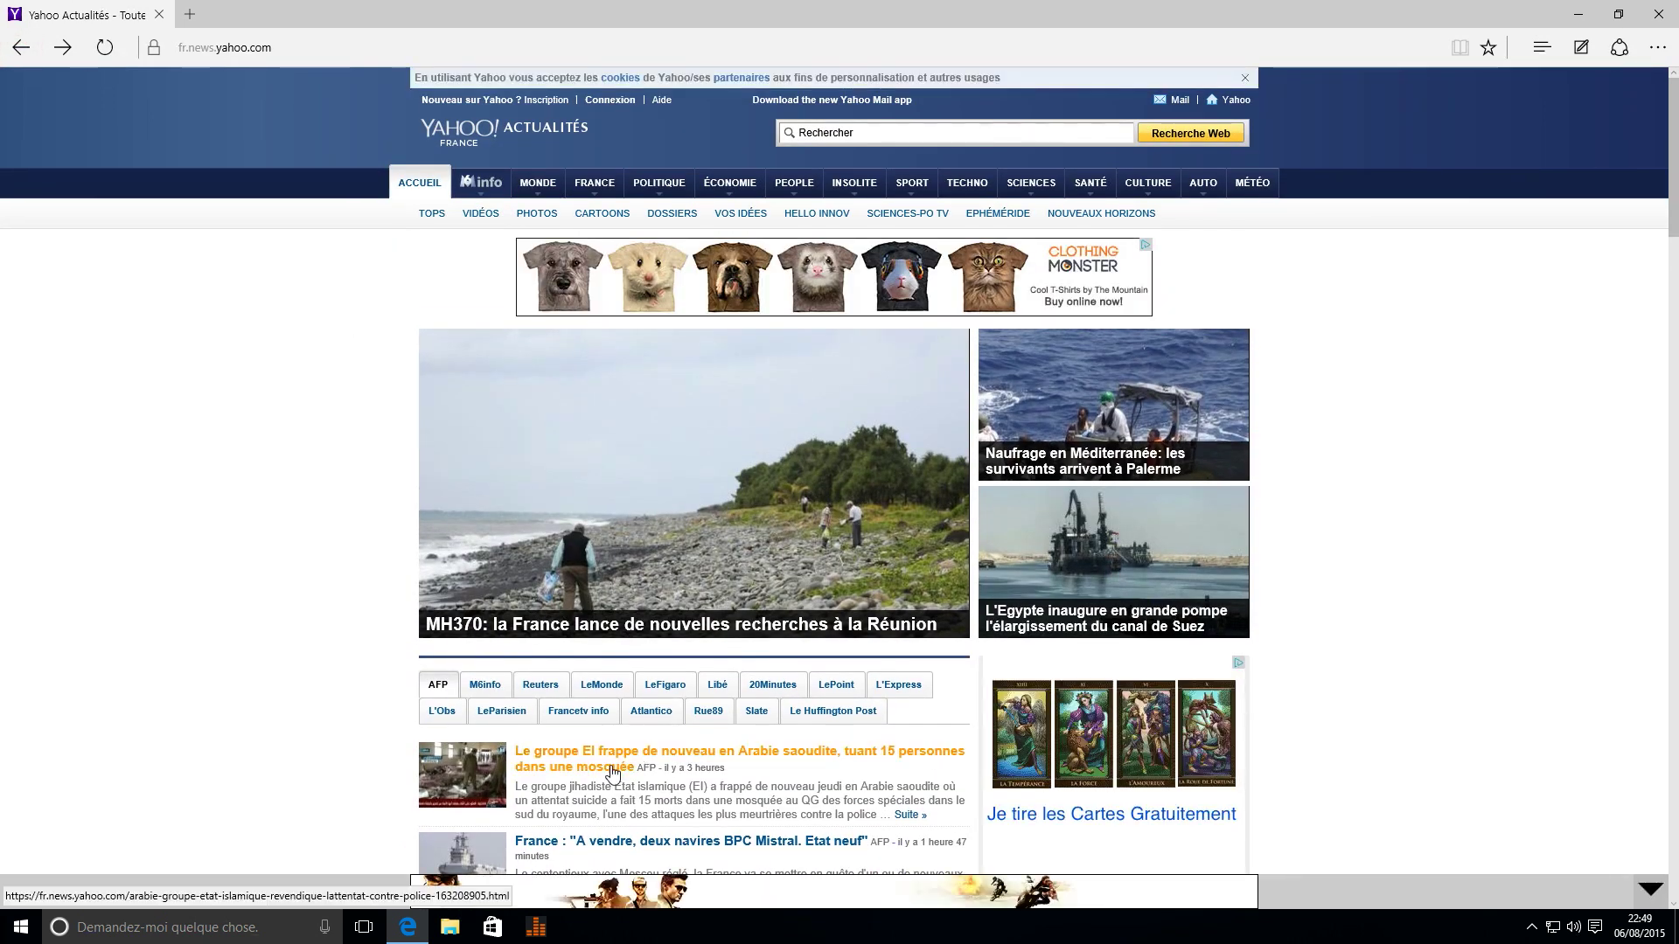
left_click(615, 752)
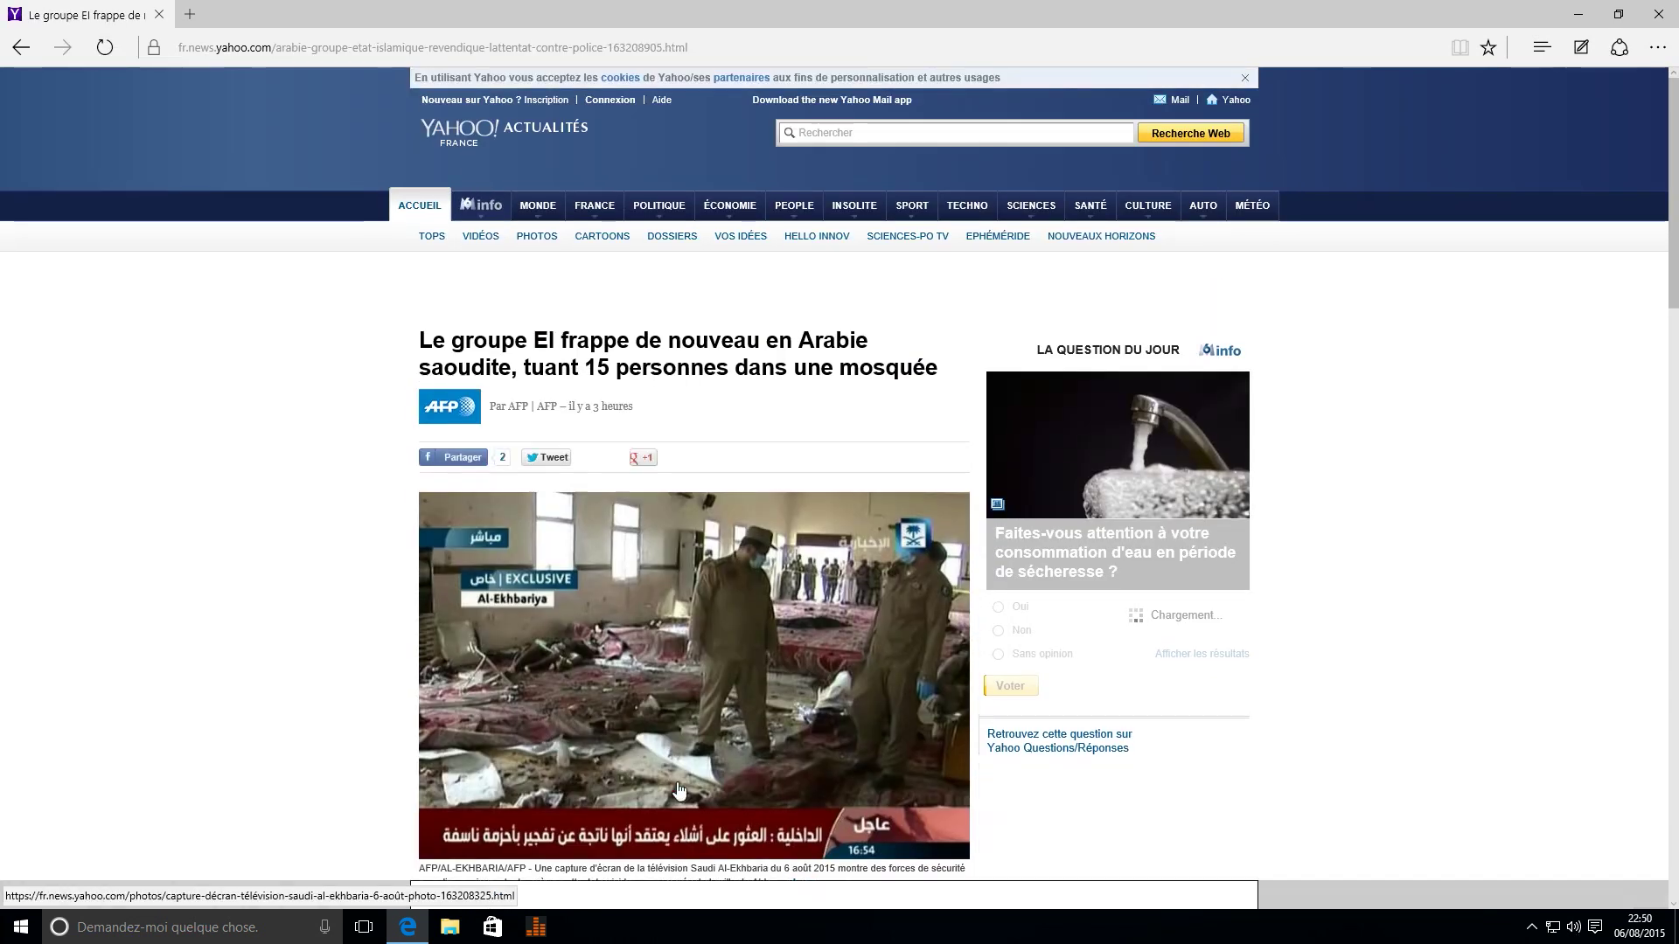
scroll(292, 569, "down", 1)
scroll(291, 568, "down", 1)
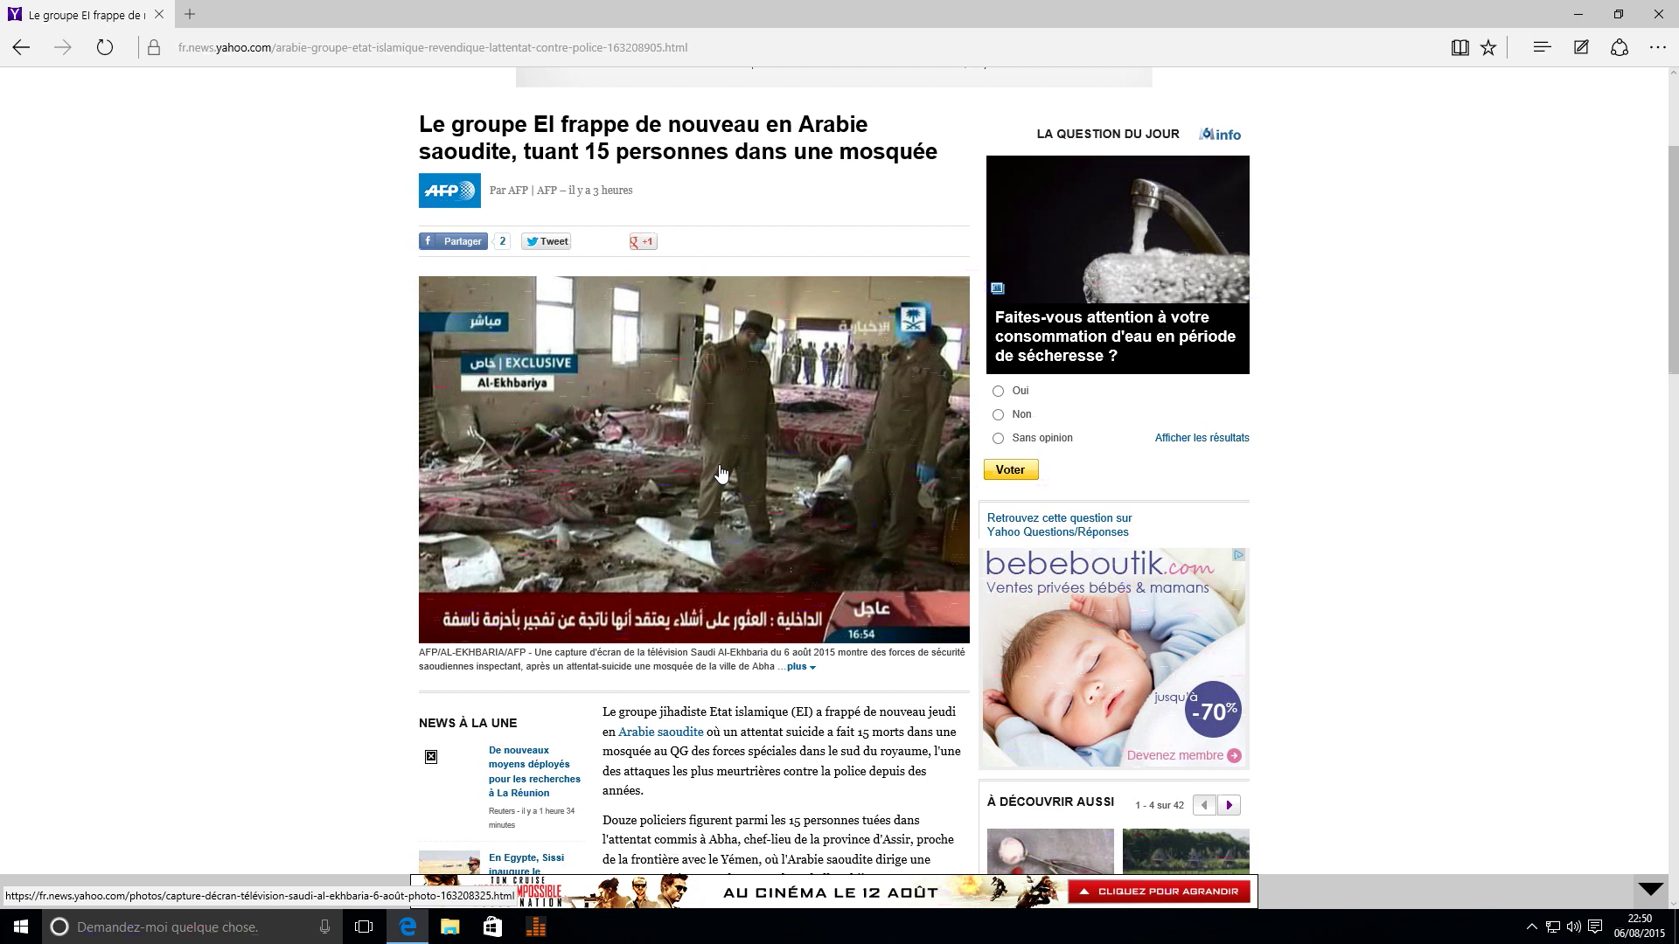
scroll(722, 472, "down", 5)
scroll(720, 472, "up", 5)
Step: Display the article in reading view, look through its full text, and return to the normal page view
left_click(1459, 48)
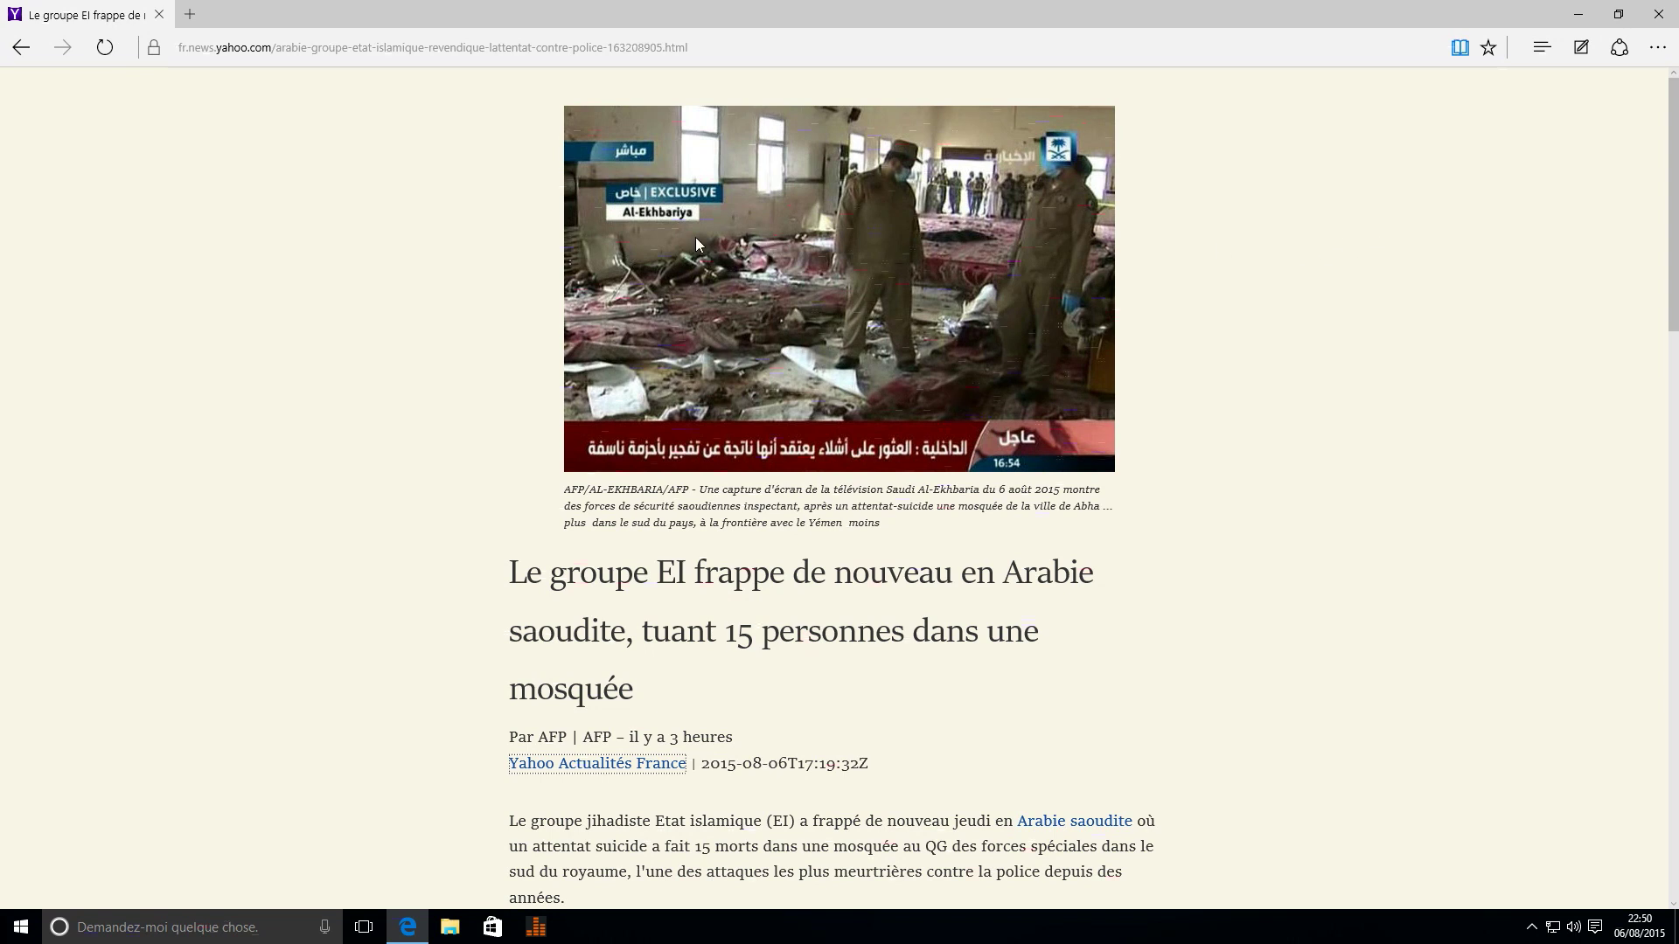
scroll(920, 395, "down", 7)
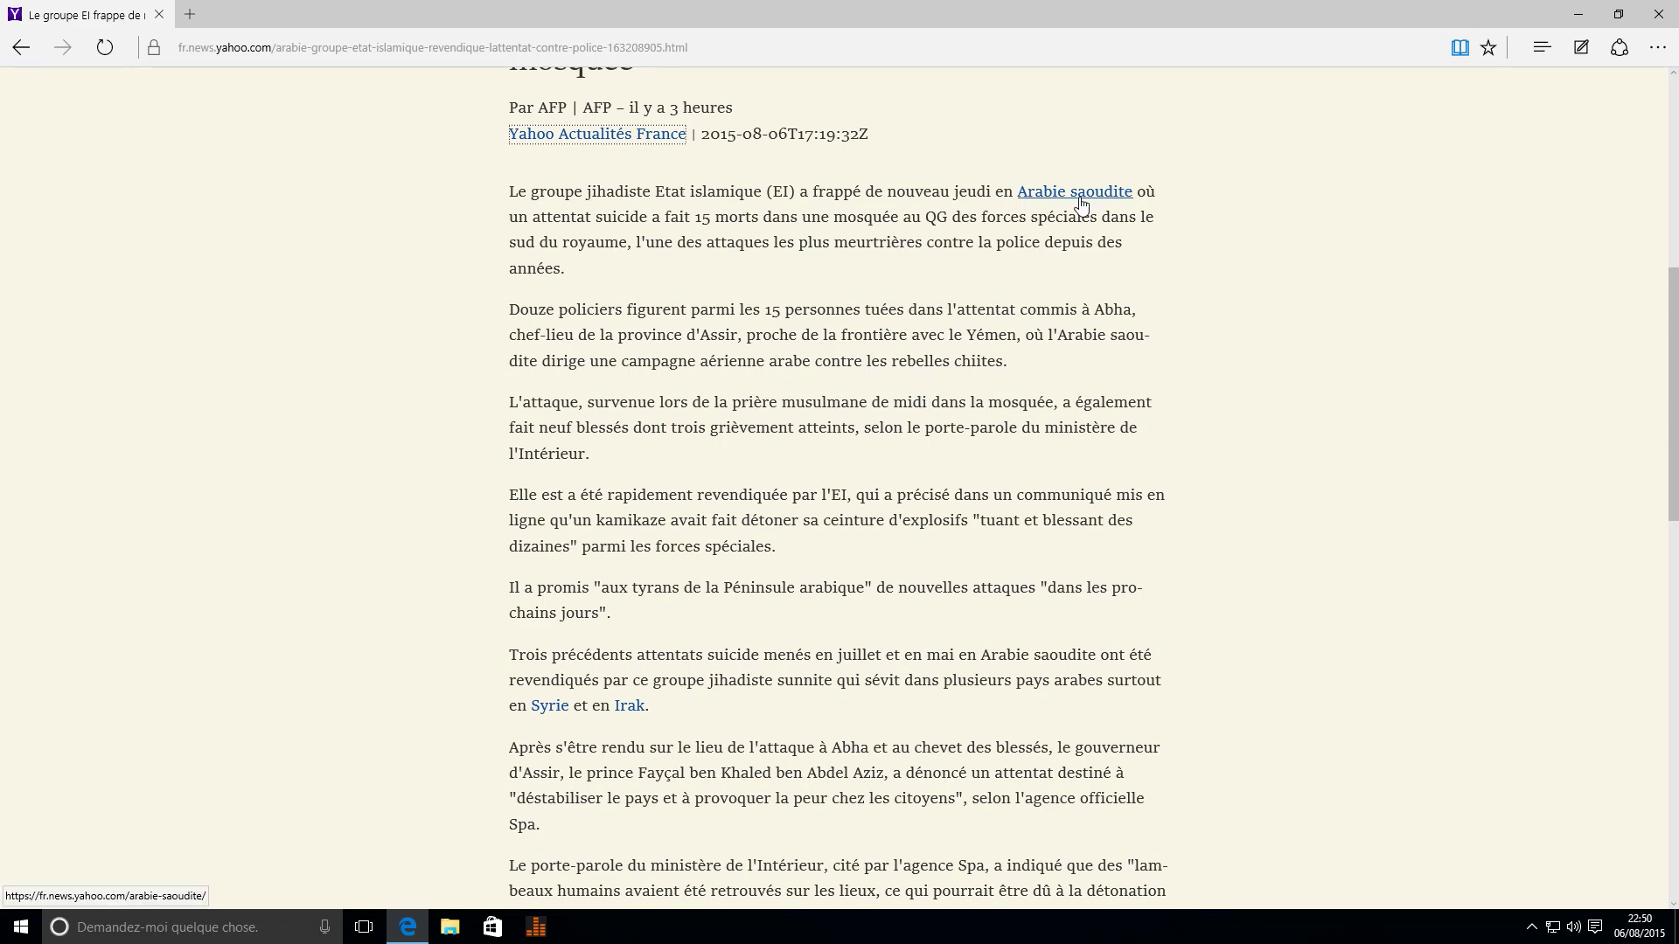
scroll(1081, 207, "down", 3)
scroll(1081, 206, "down", 7)
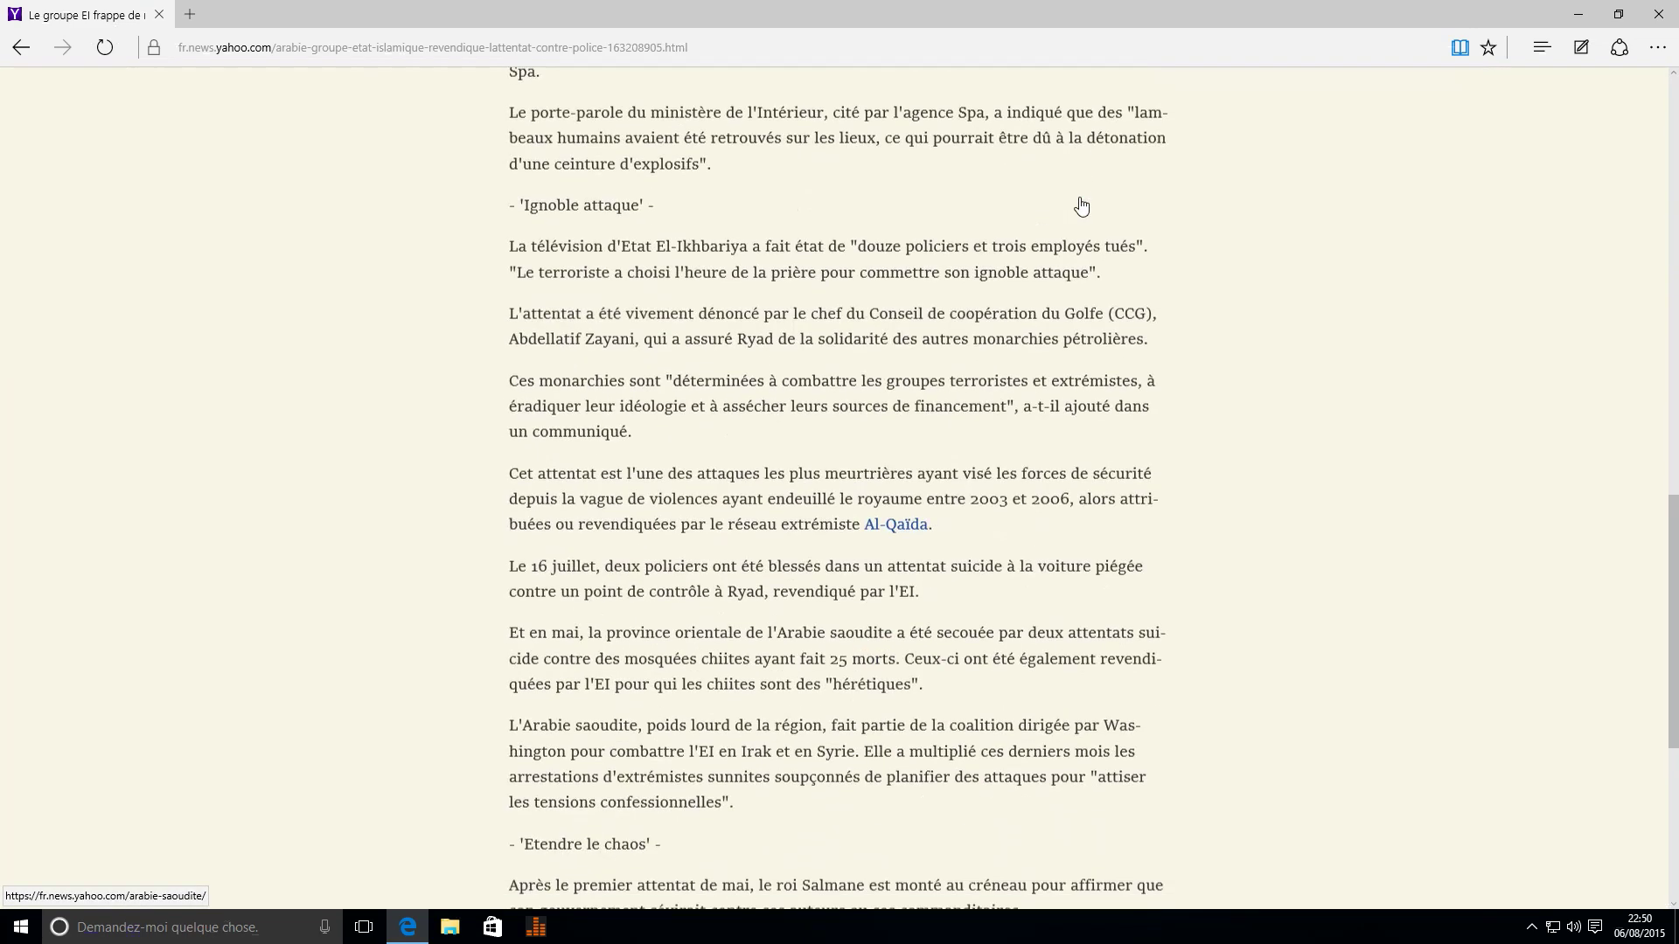
scroll(1081, 206, "up", 10)
scroll(1081, 206, "up", 7)
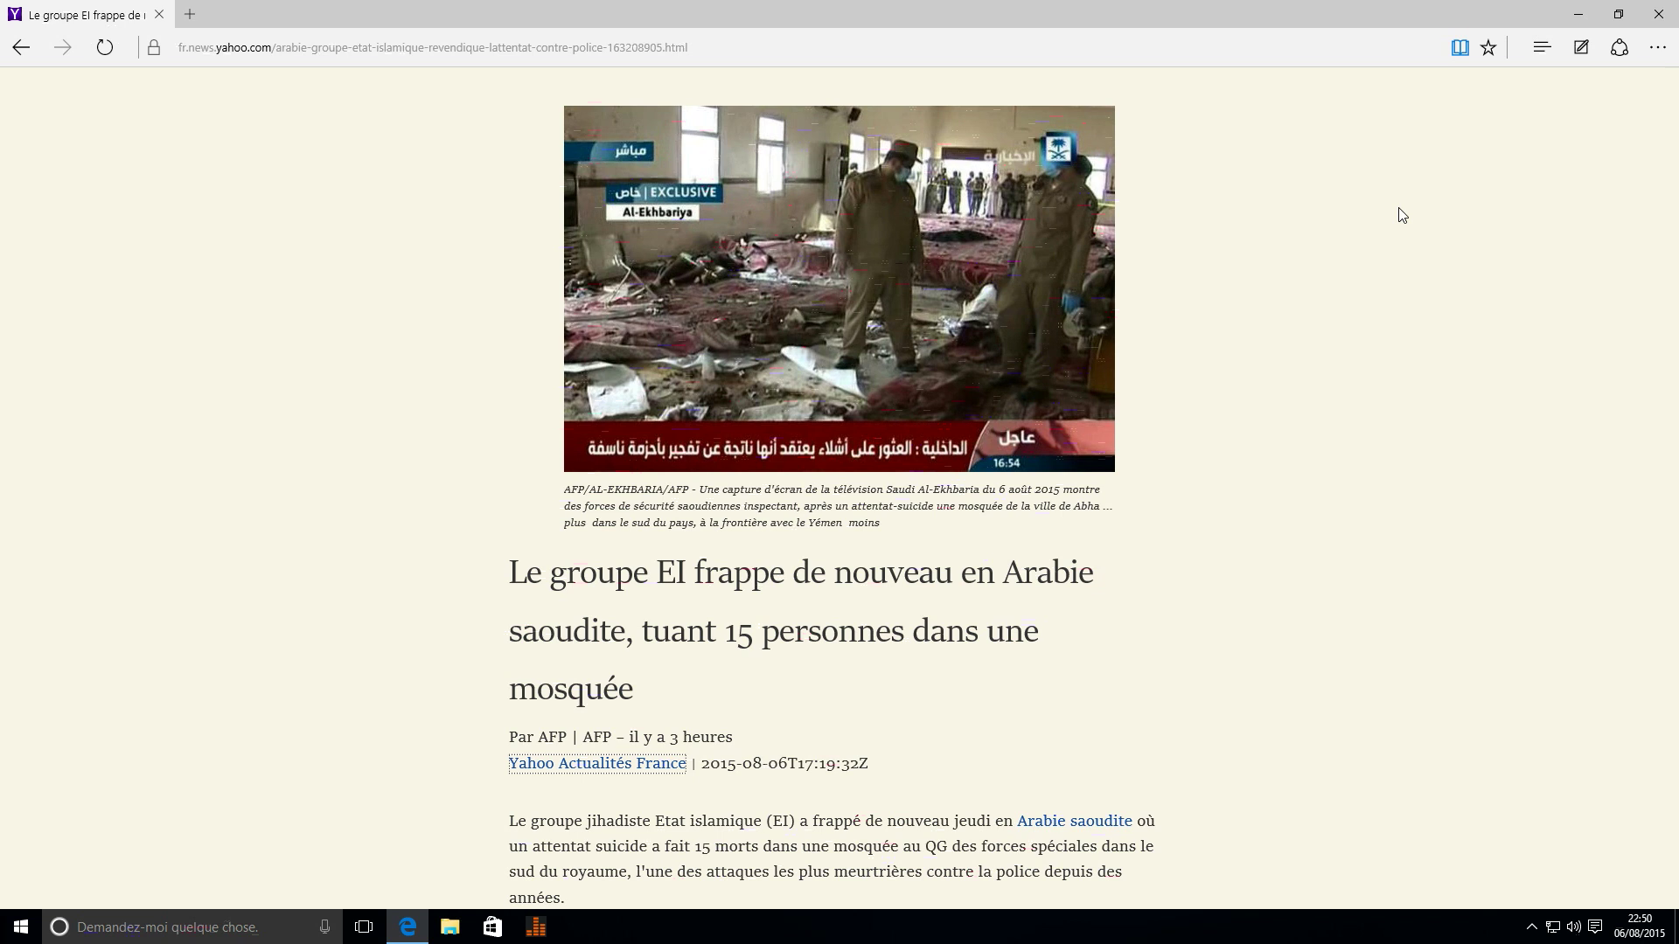
left_click(1460, 49)
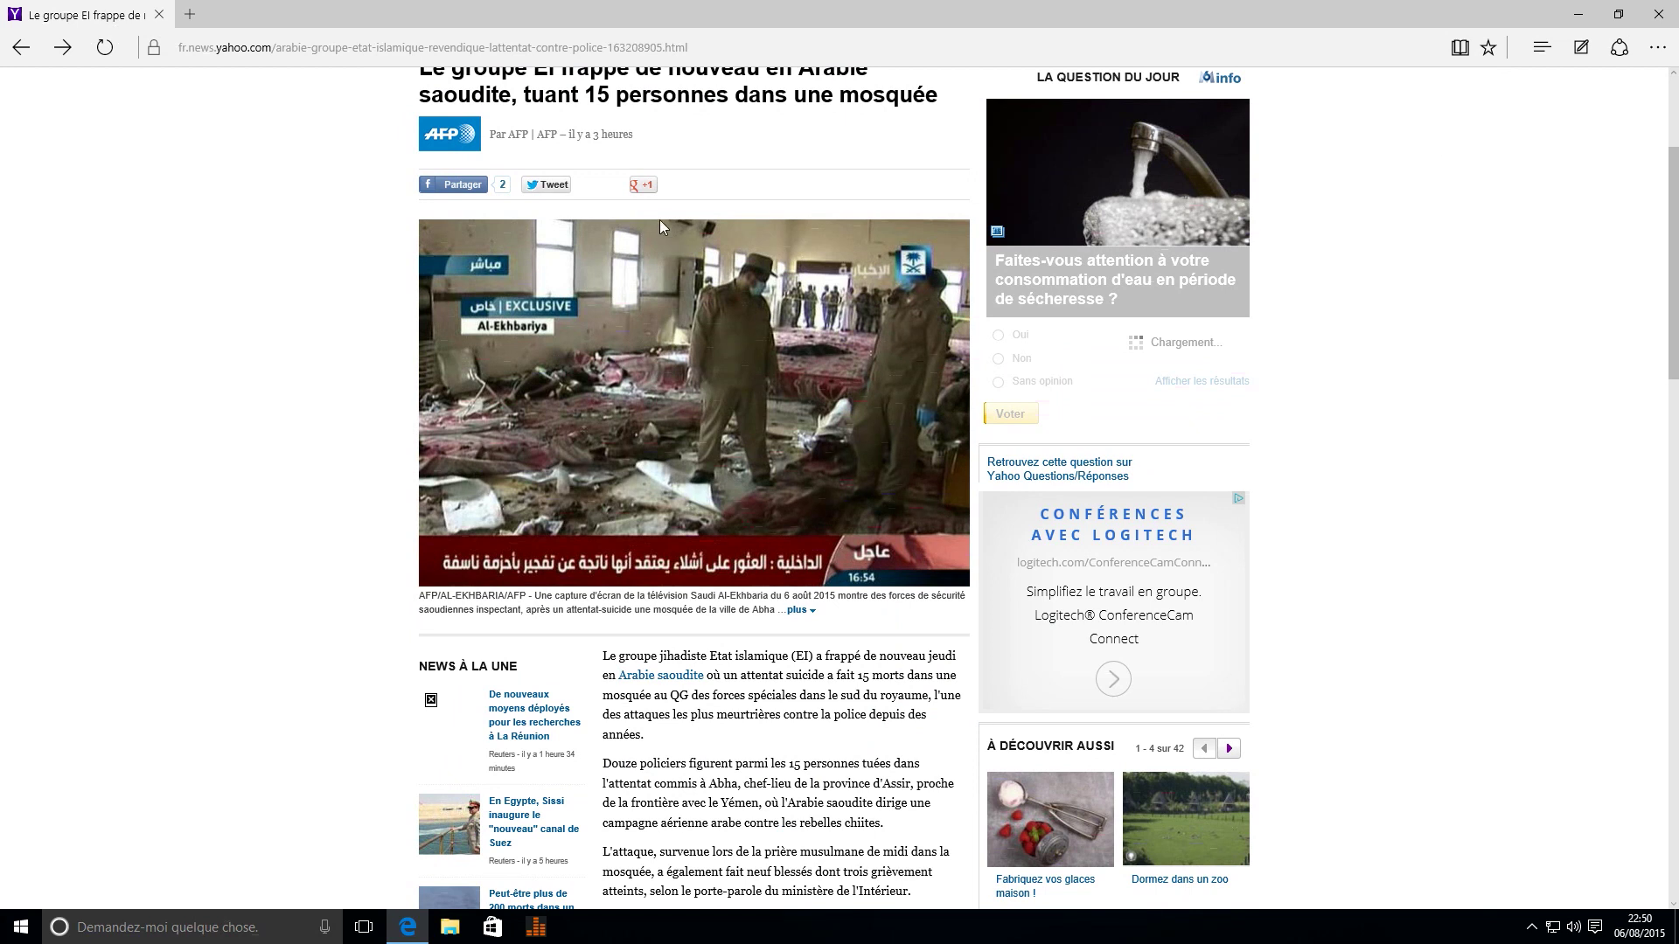
Step: Close the Edge window with the news article and view the existing virtual desktops in Task View
scroll(348, 178, "up", 4)
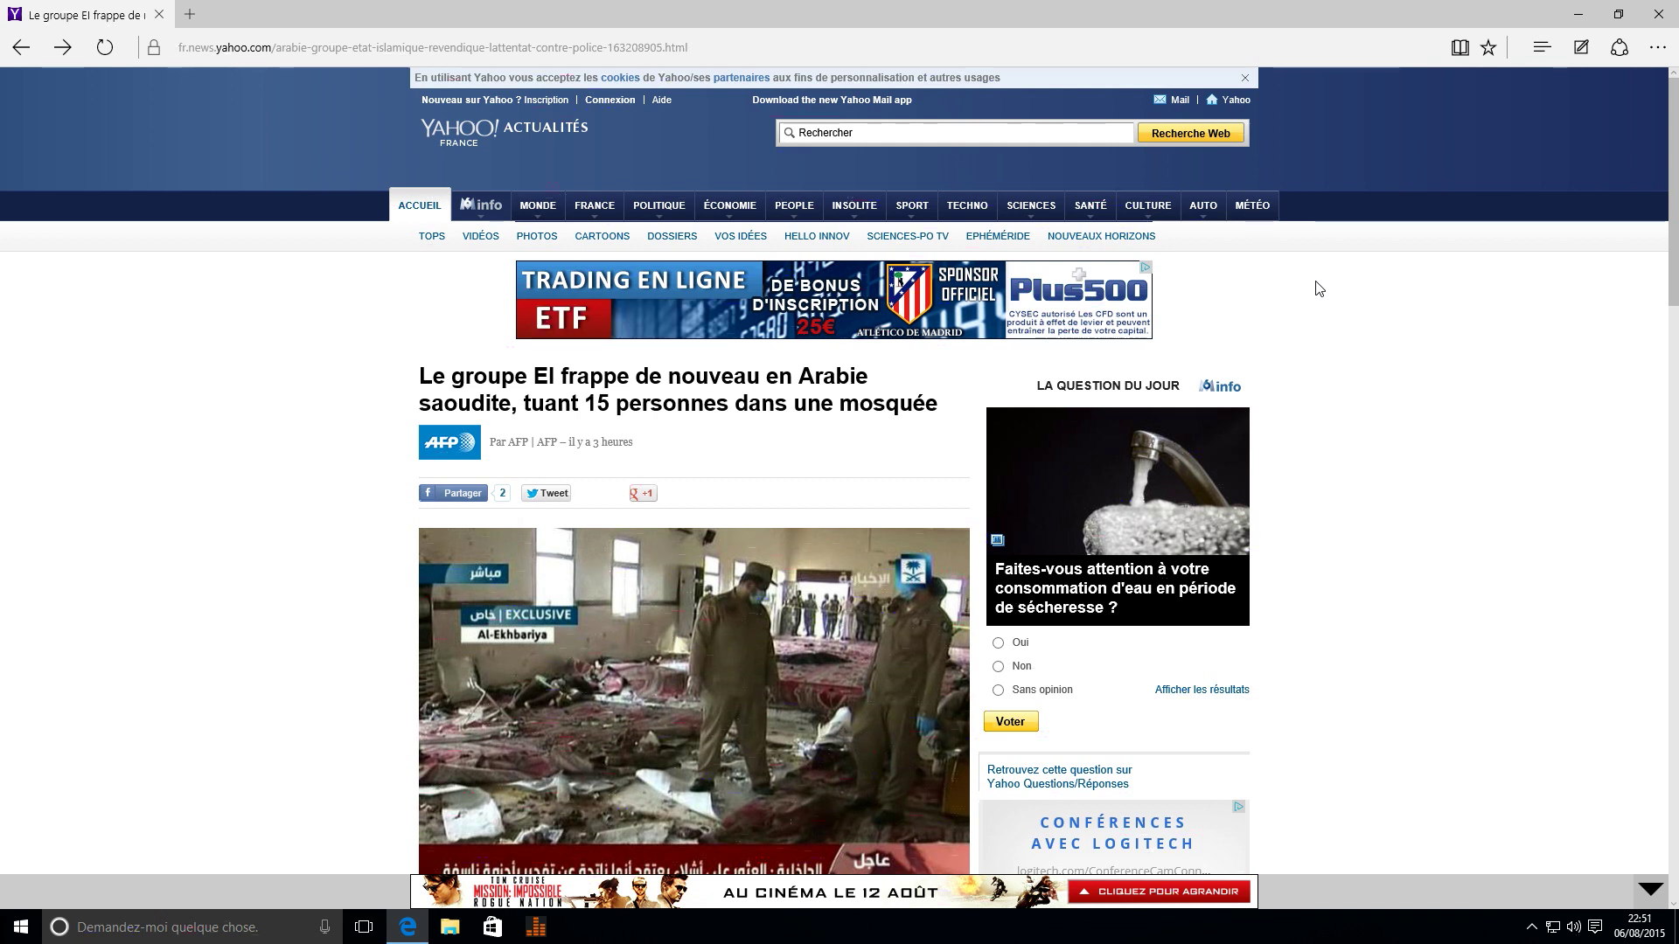
left_click(1658, 14)
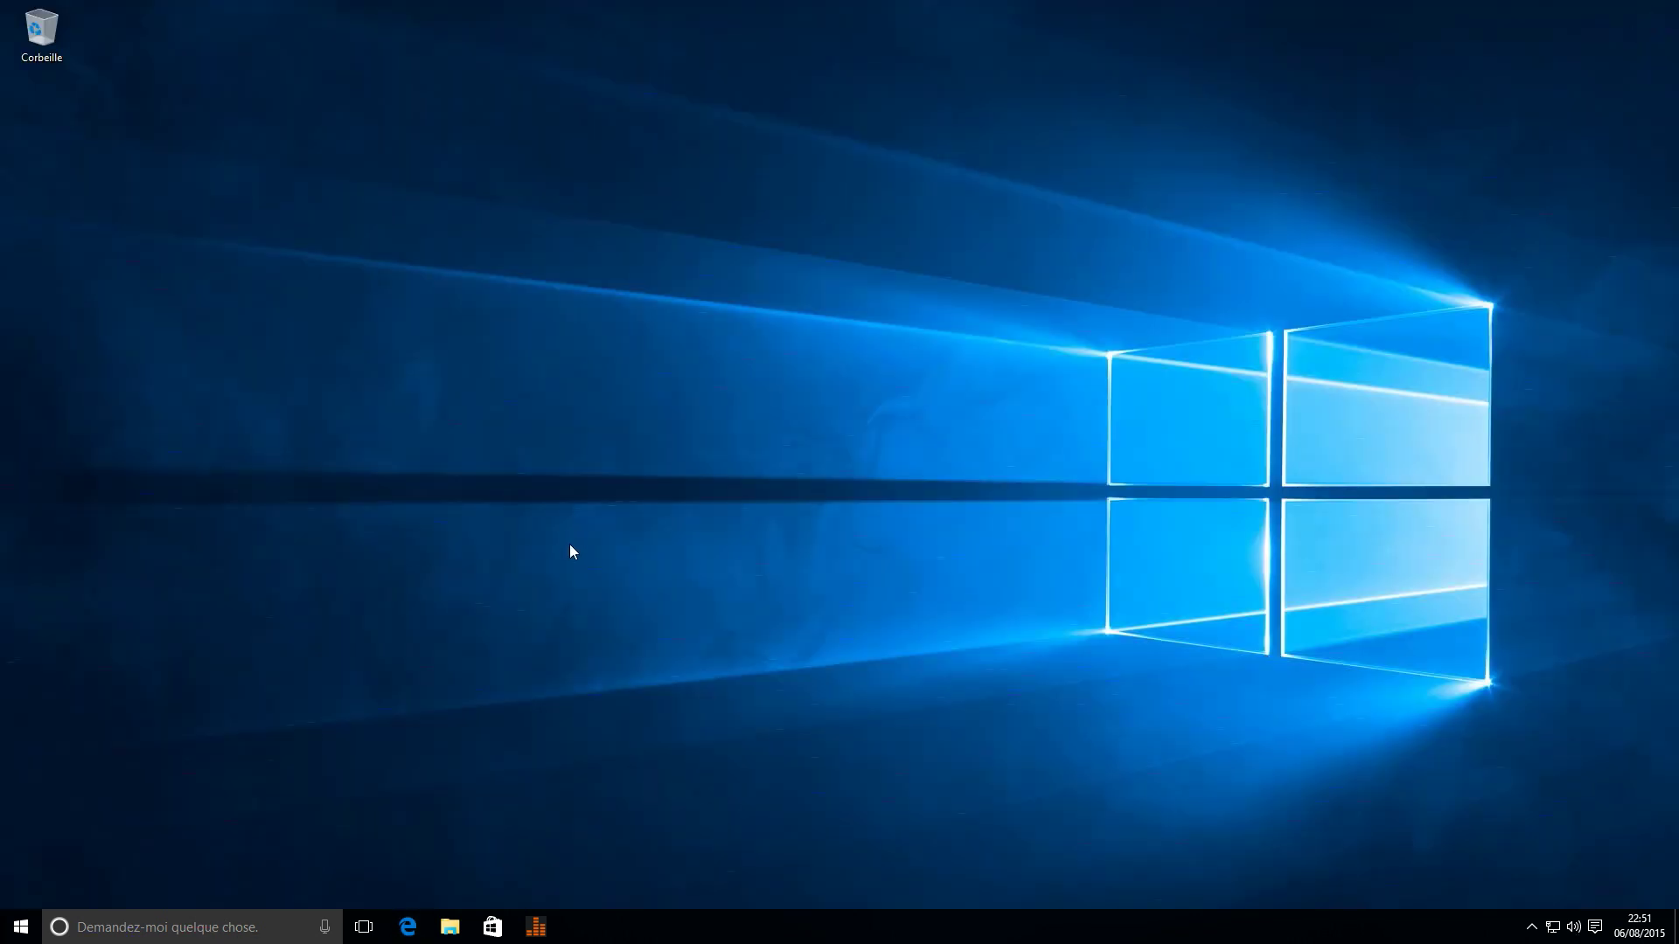
left_click(364, 926)
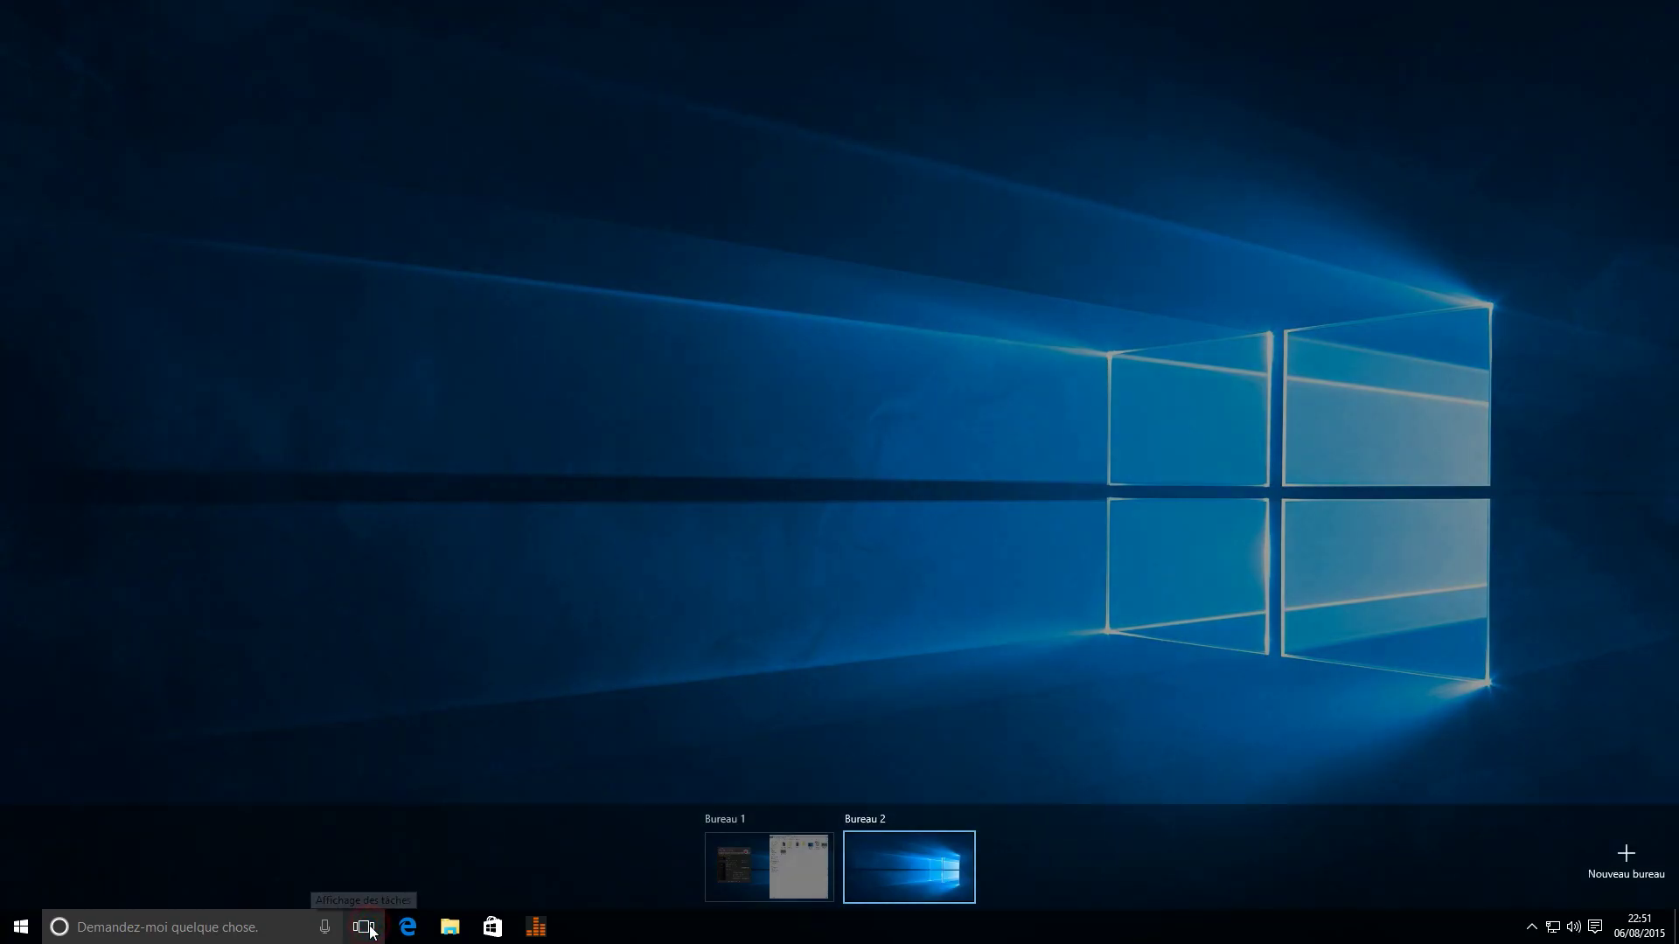
left_click(371, 936)
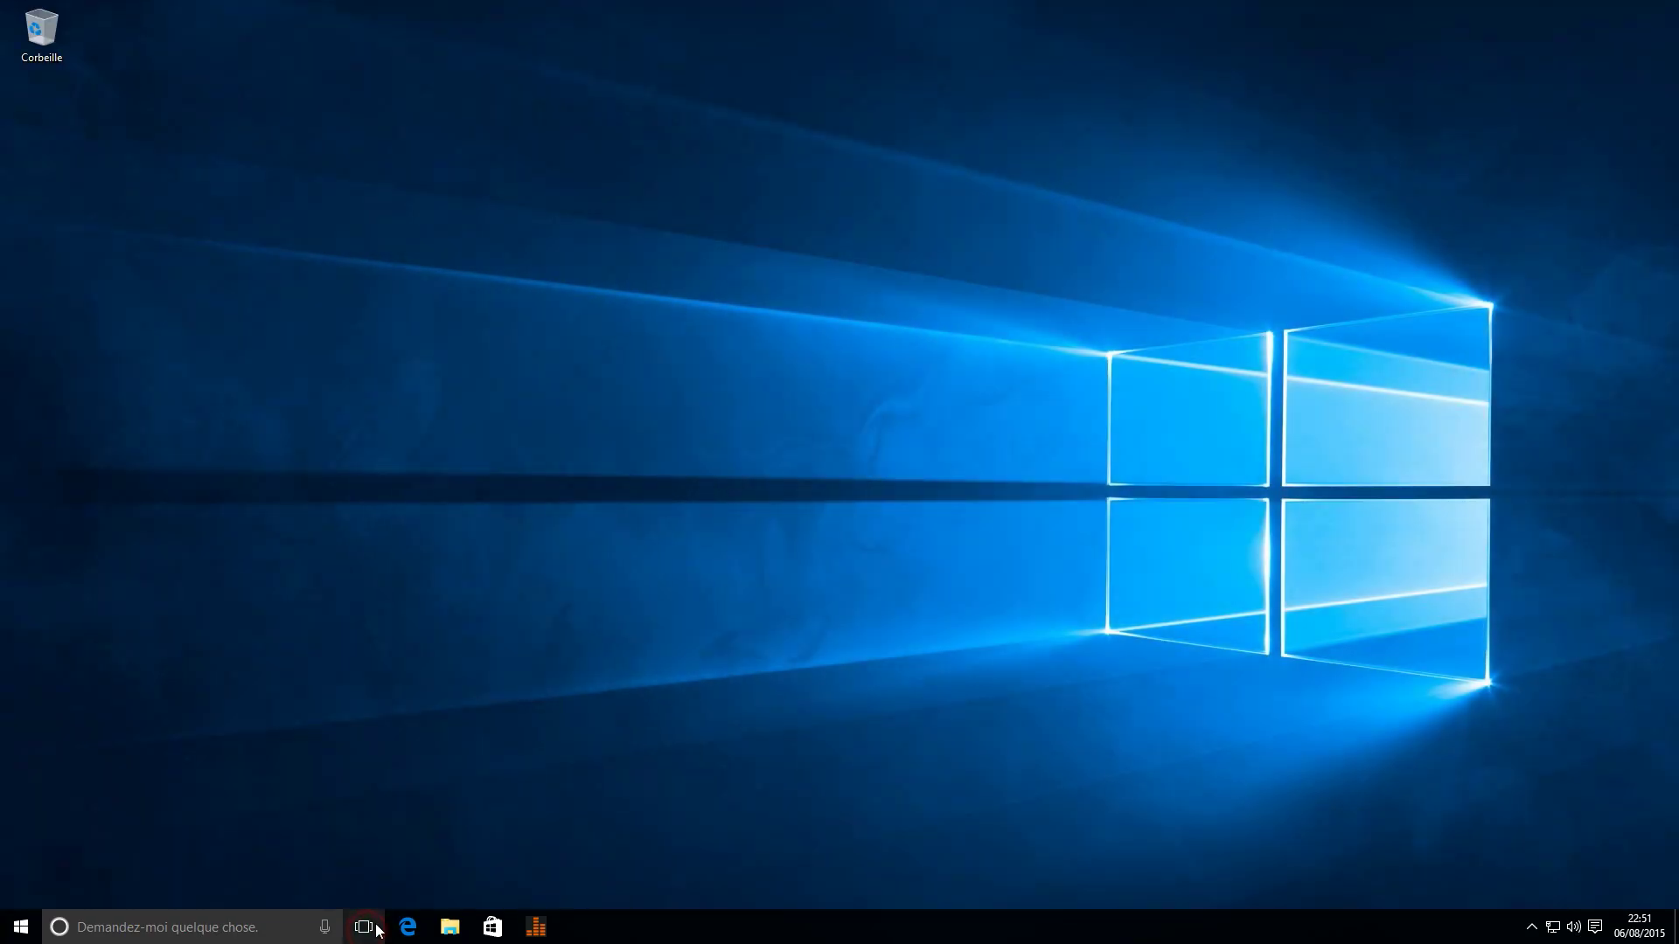
Step: Open Microsoft Edge and File Explorer on Bureau 2, and add a third virtual desktop
left_click(408, 927)
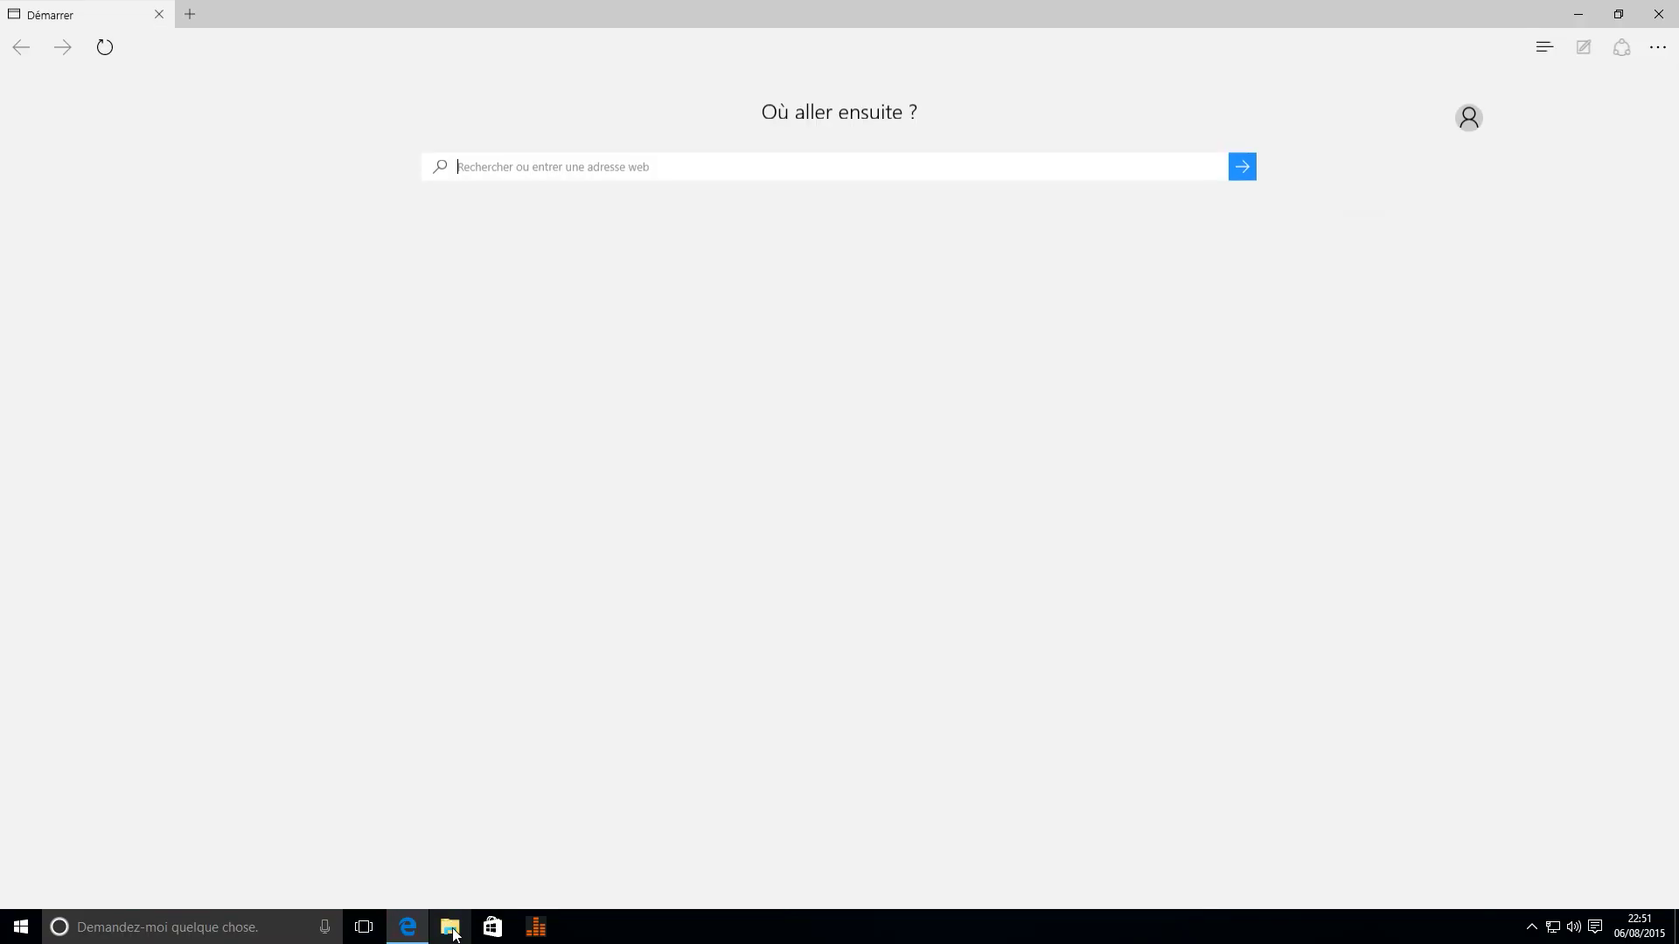
left_click(447, 925)
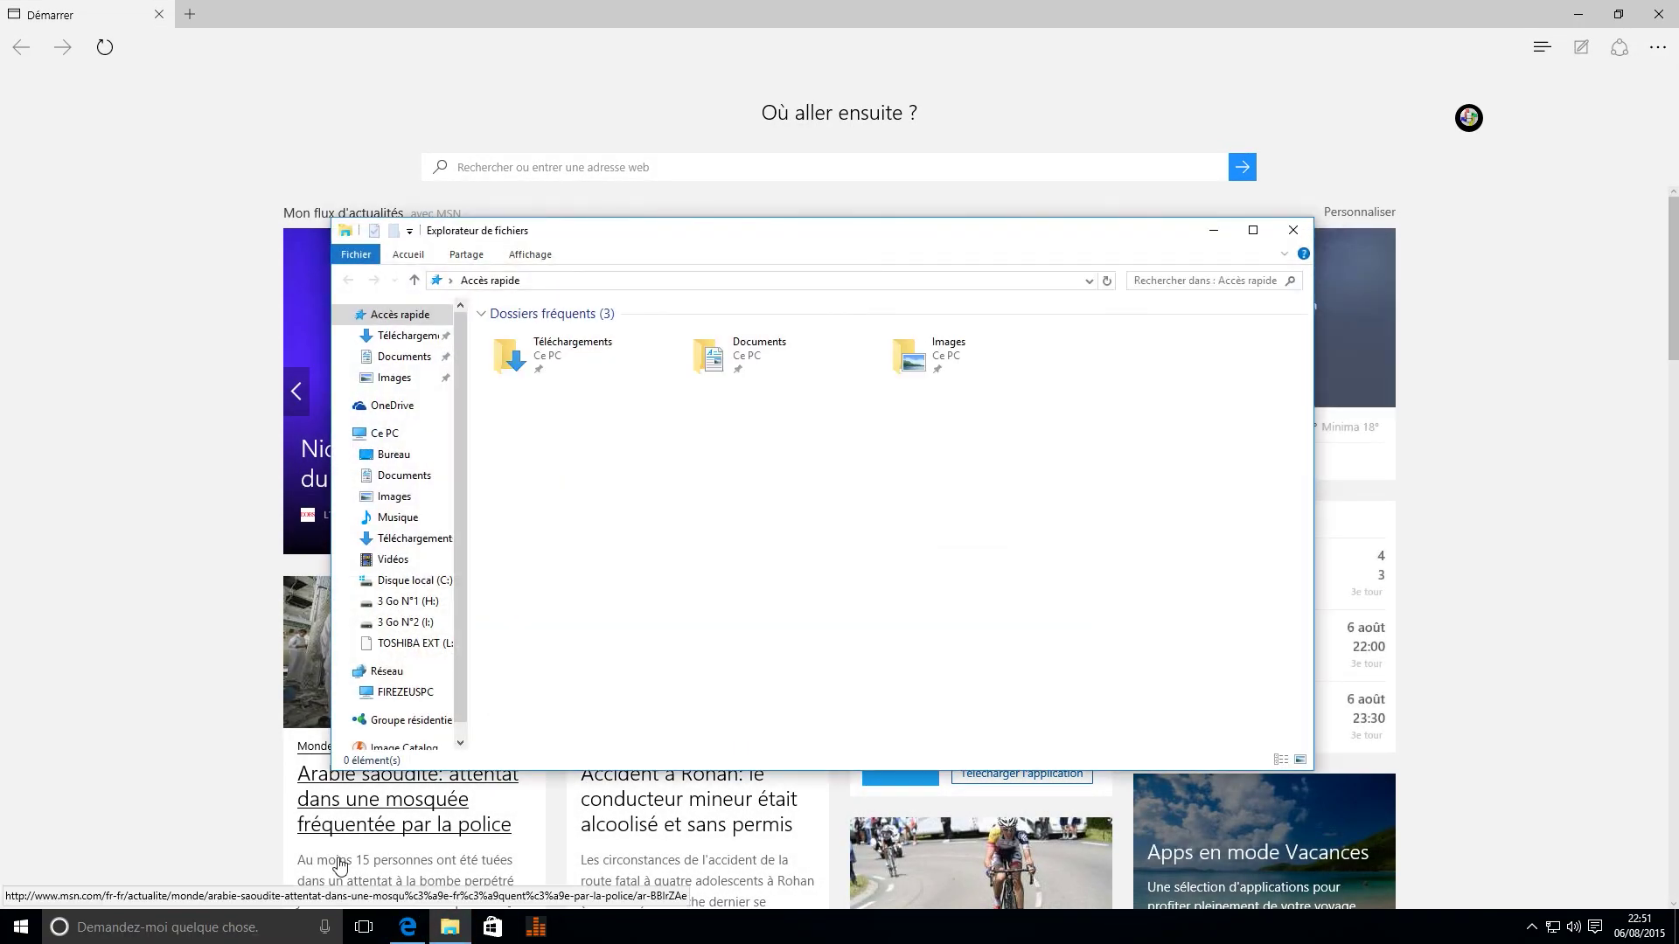
left_click(371, 926)
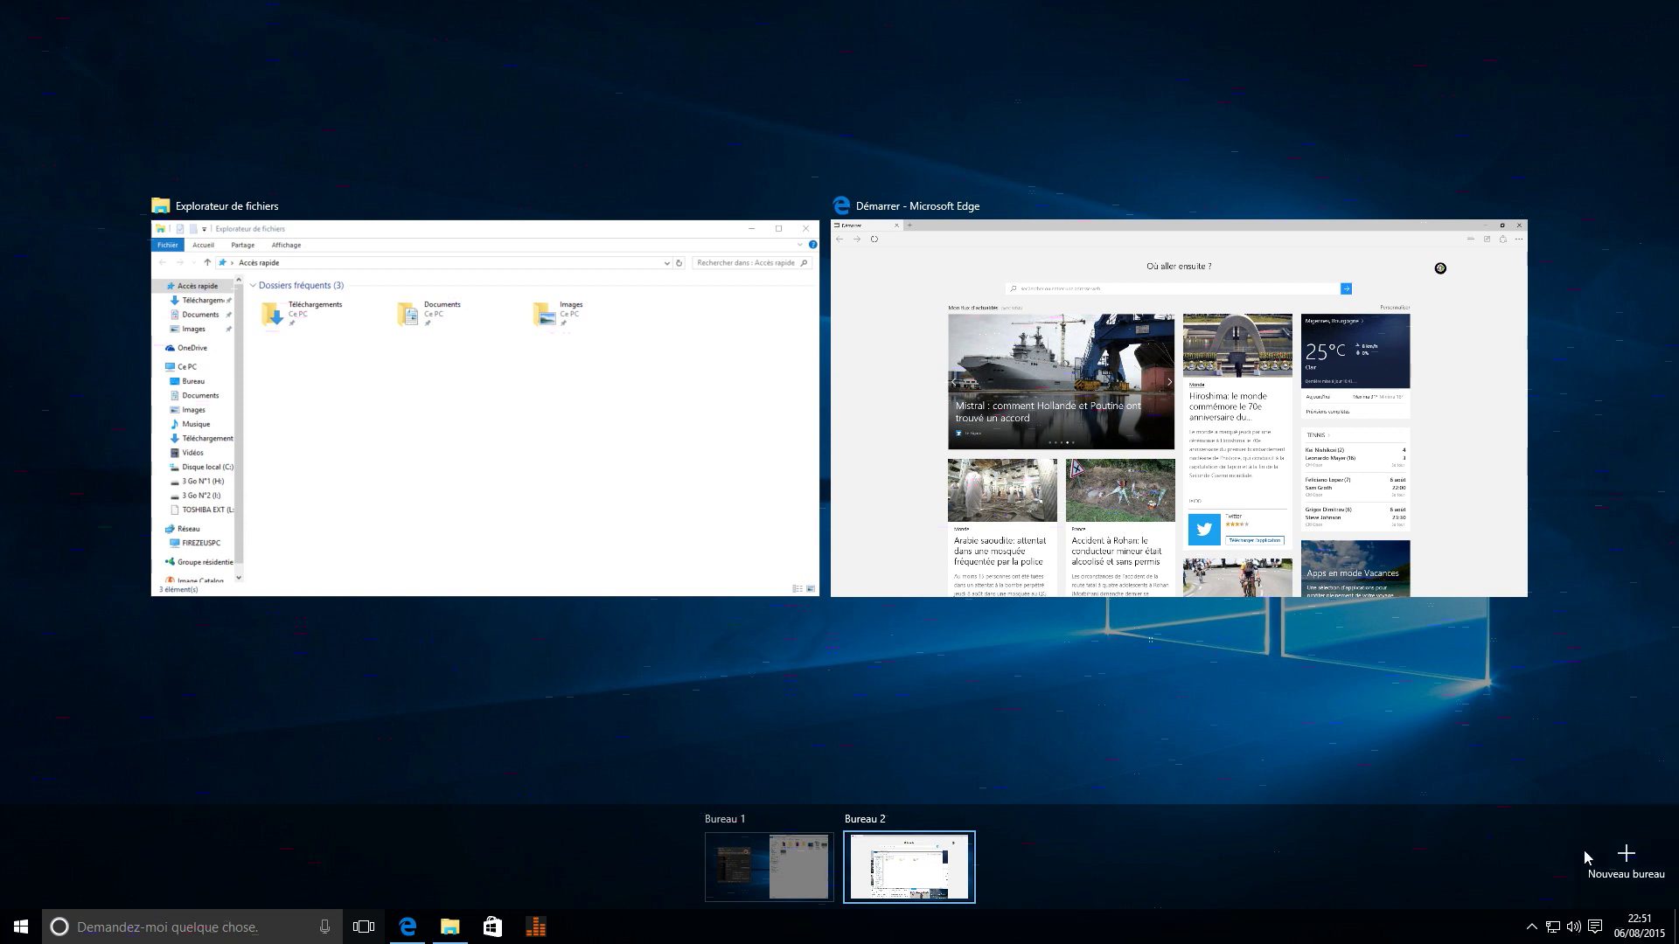
left_click(1622, 861)
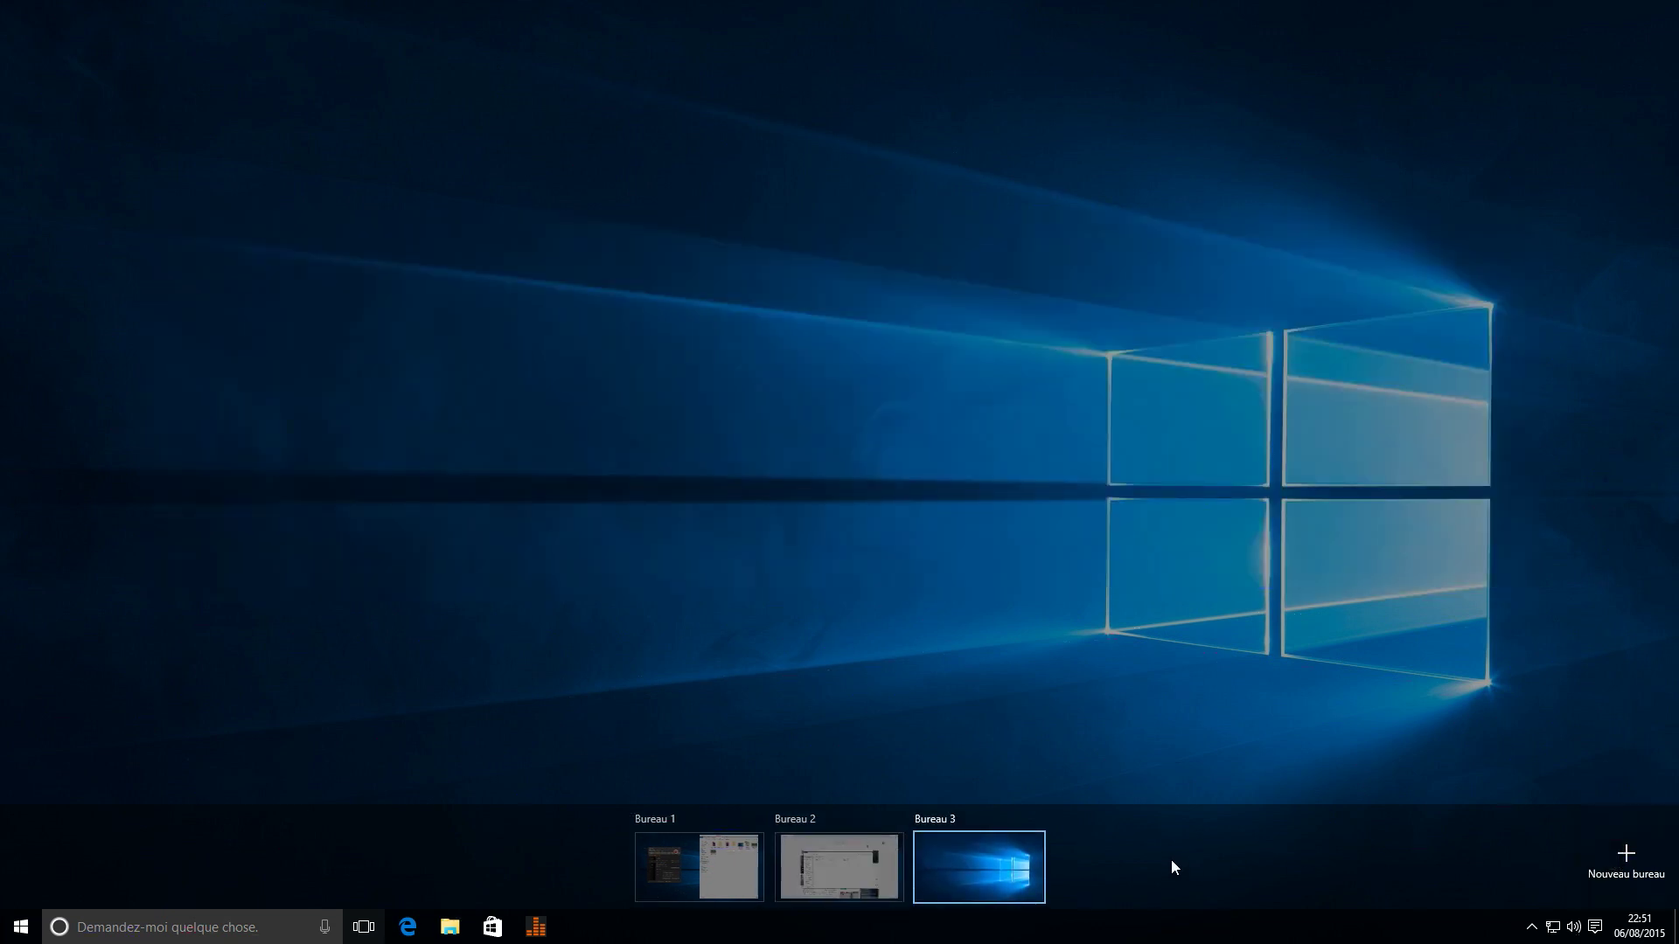
Step: Move the Edge window from Bureau 2 to Bureau 3, and switch to Bureau 3
left_click(839, 867)
left_click(358, 928)
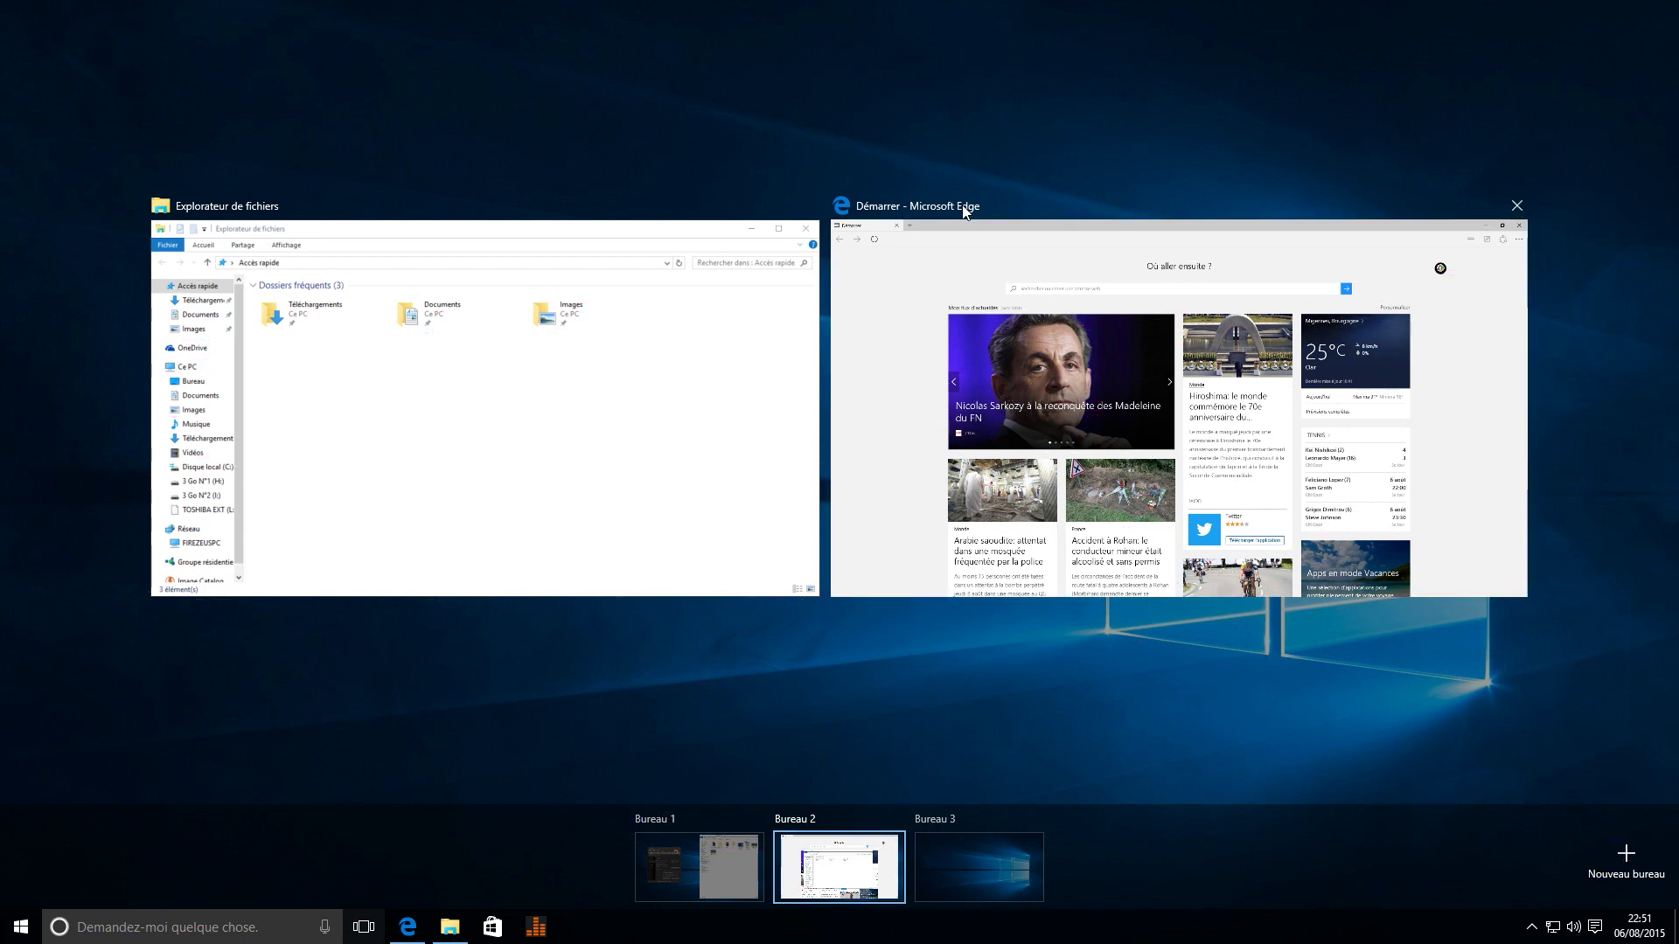
mouse_move(1011, 228)
left_mouse_down()
mouse_move(1063, 346)
mouse_move(953, 857)
left_mouse_up()
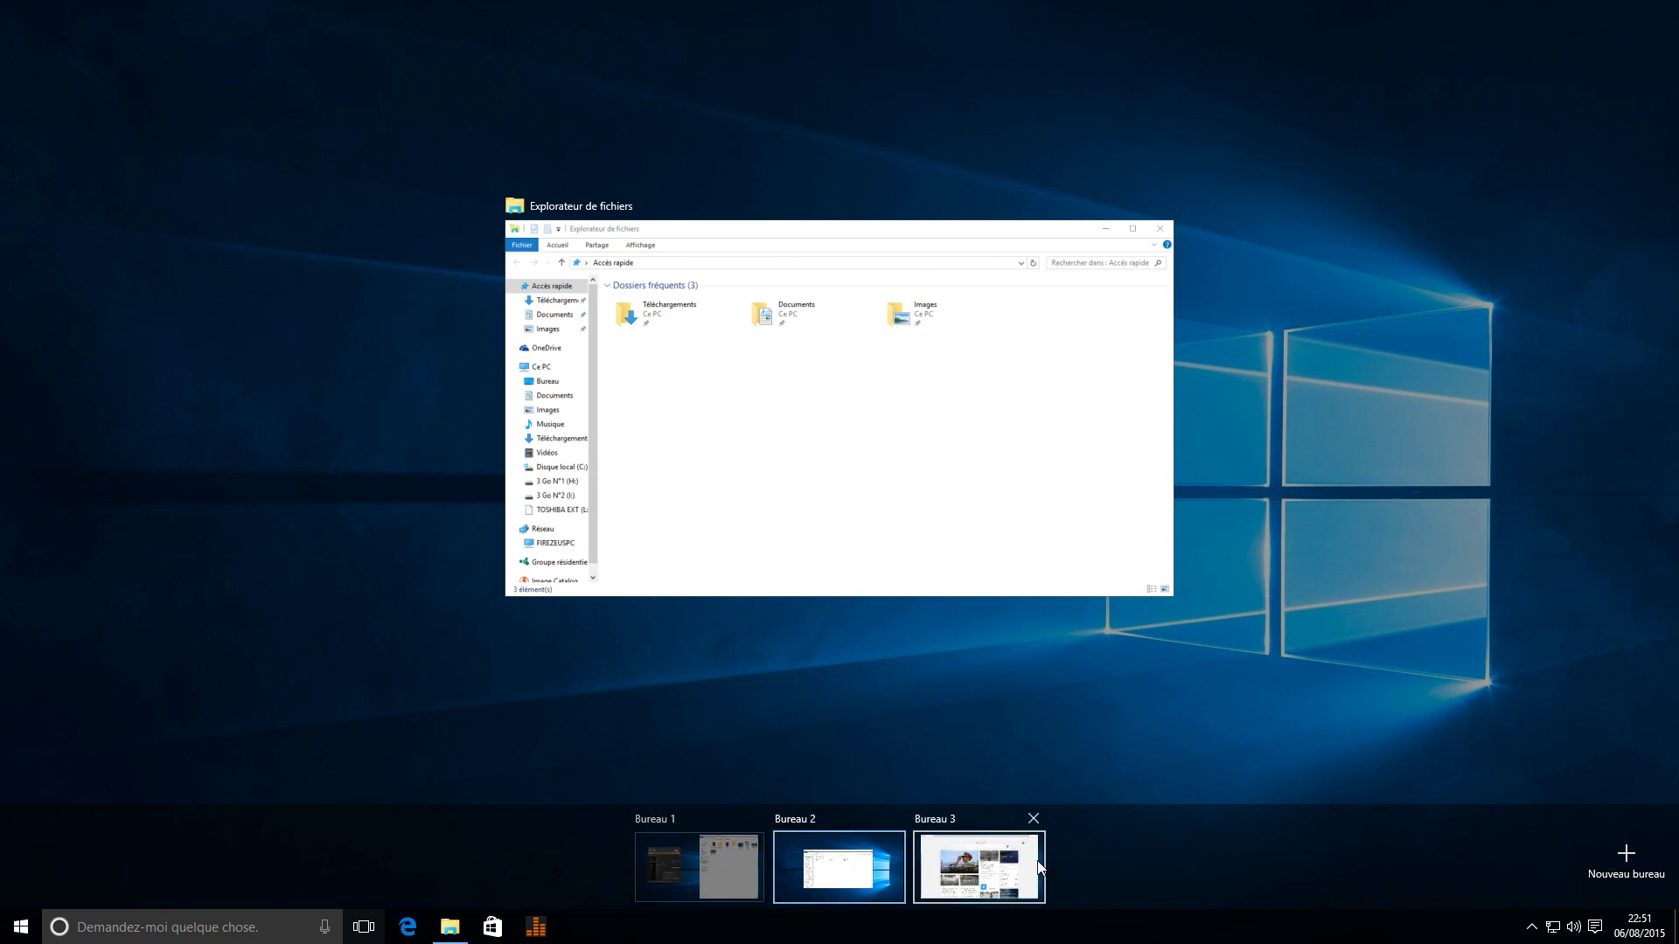
mouse_move(1041, 855)
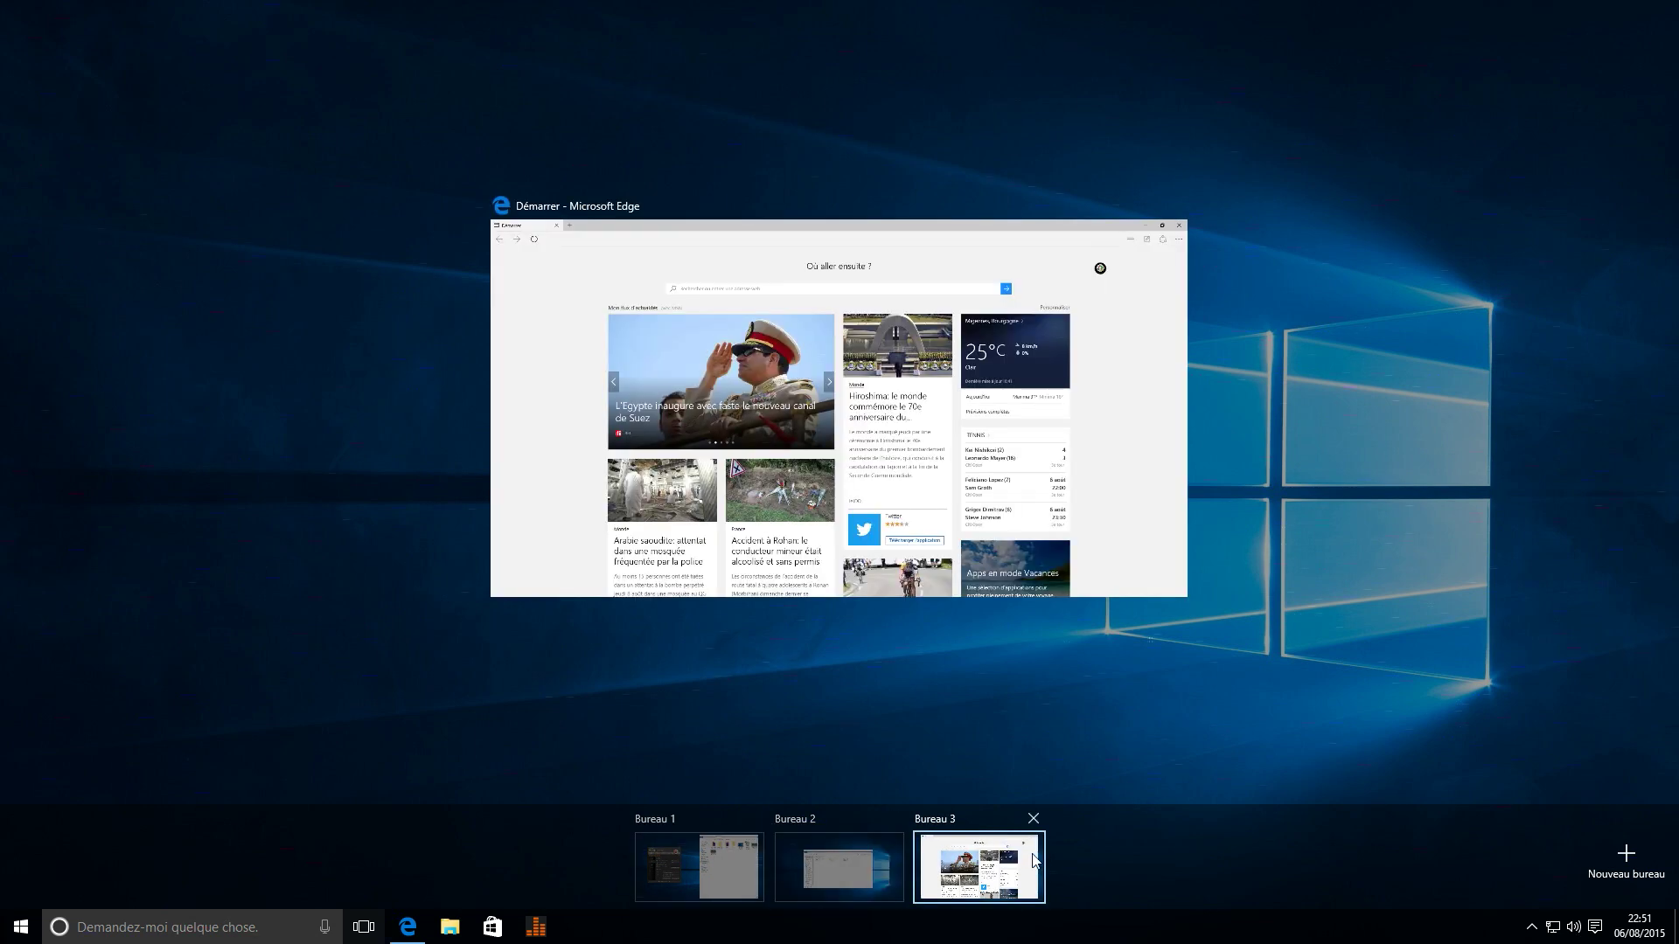
left_click(1032, 861)
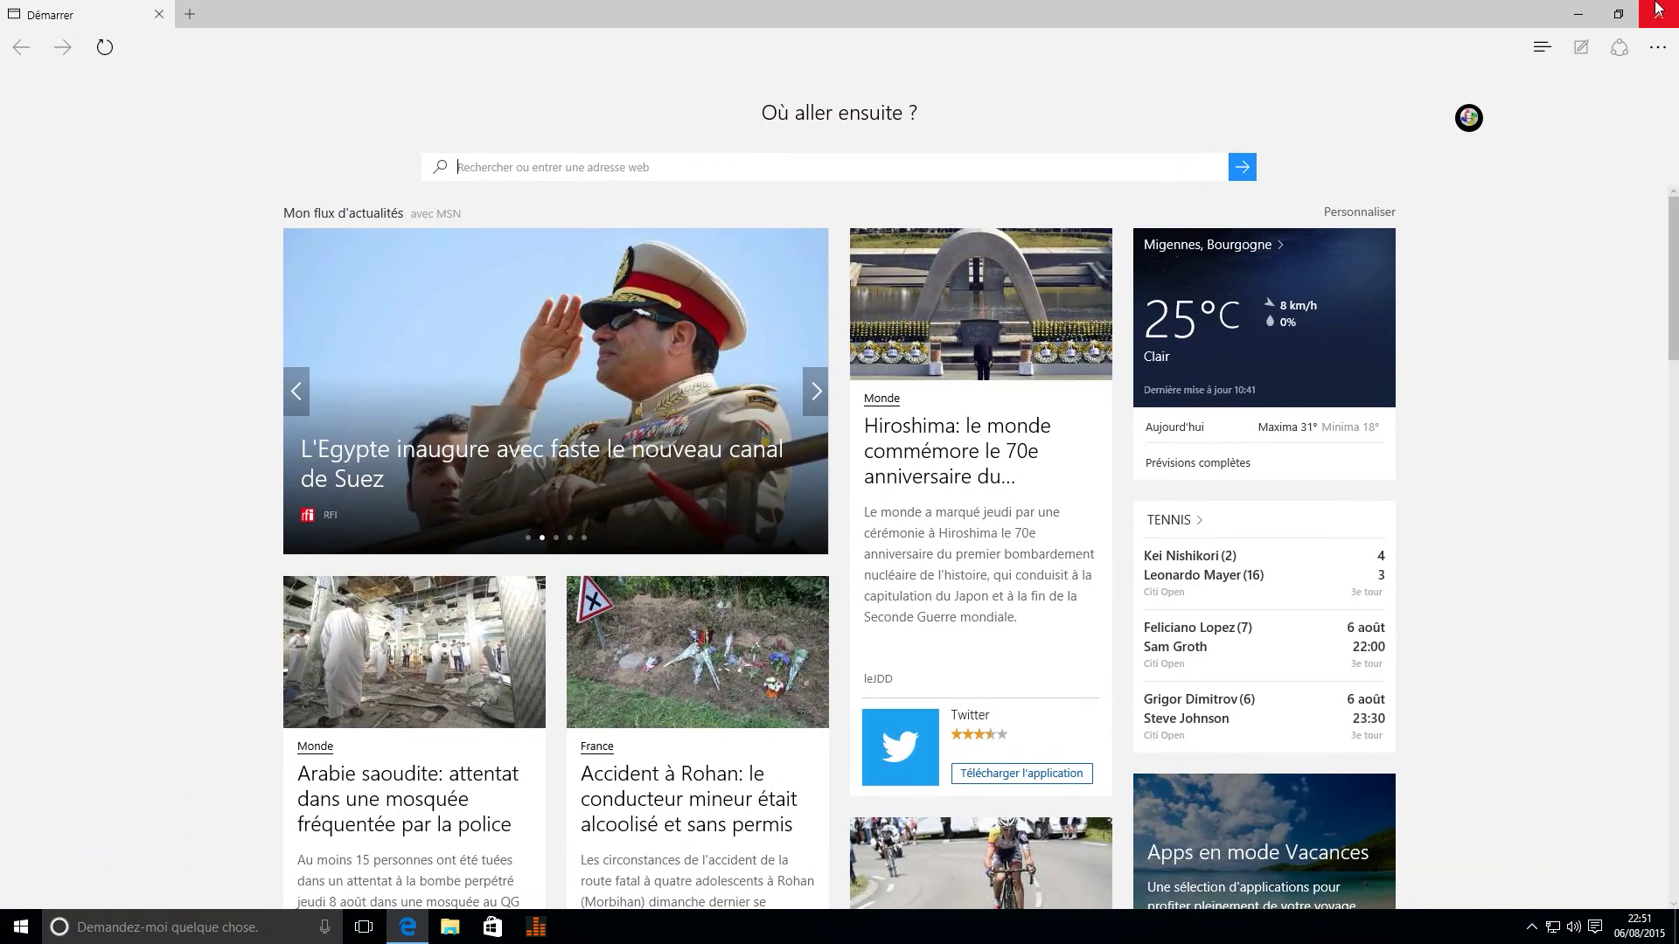
Step: Minimize the Edge window on Bureau 3 and restore it
left_click(1578, 14)
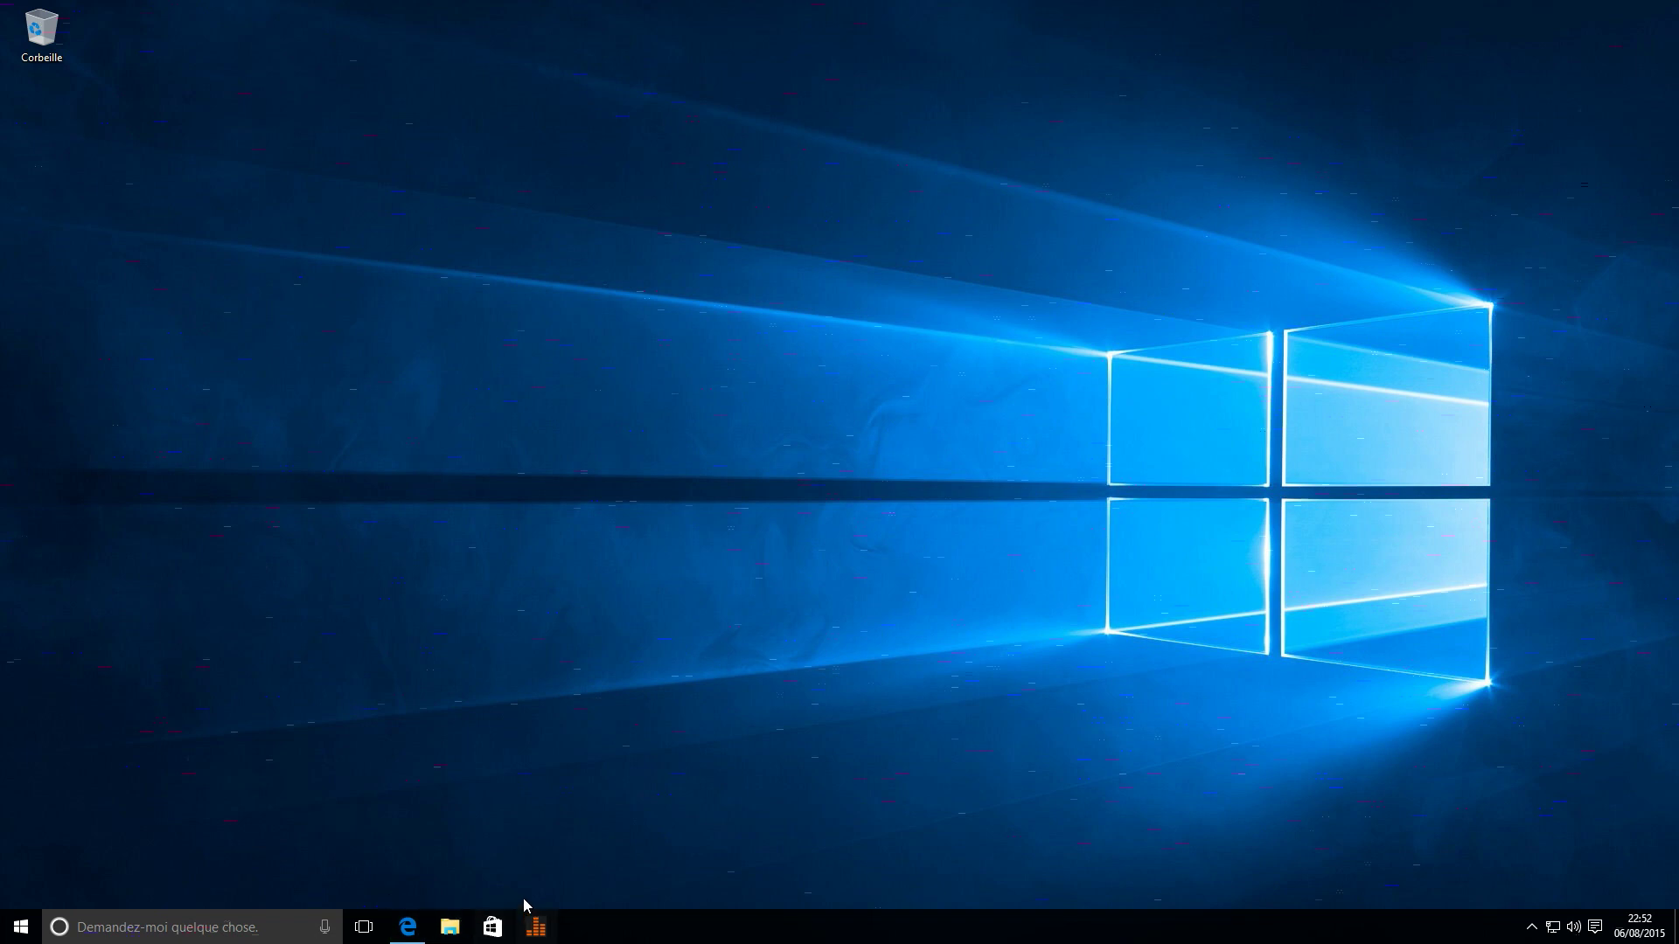
mouse_move(416, 936)
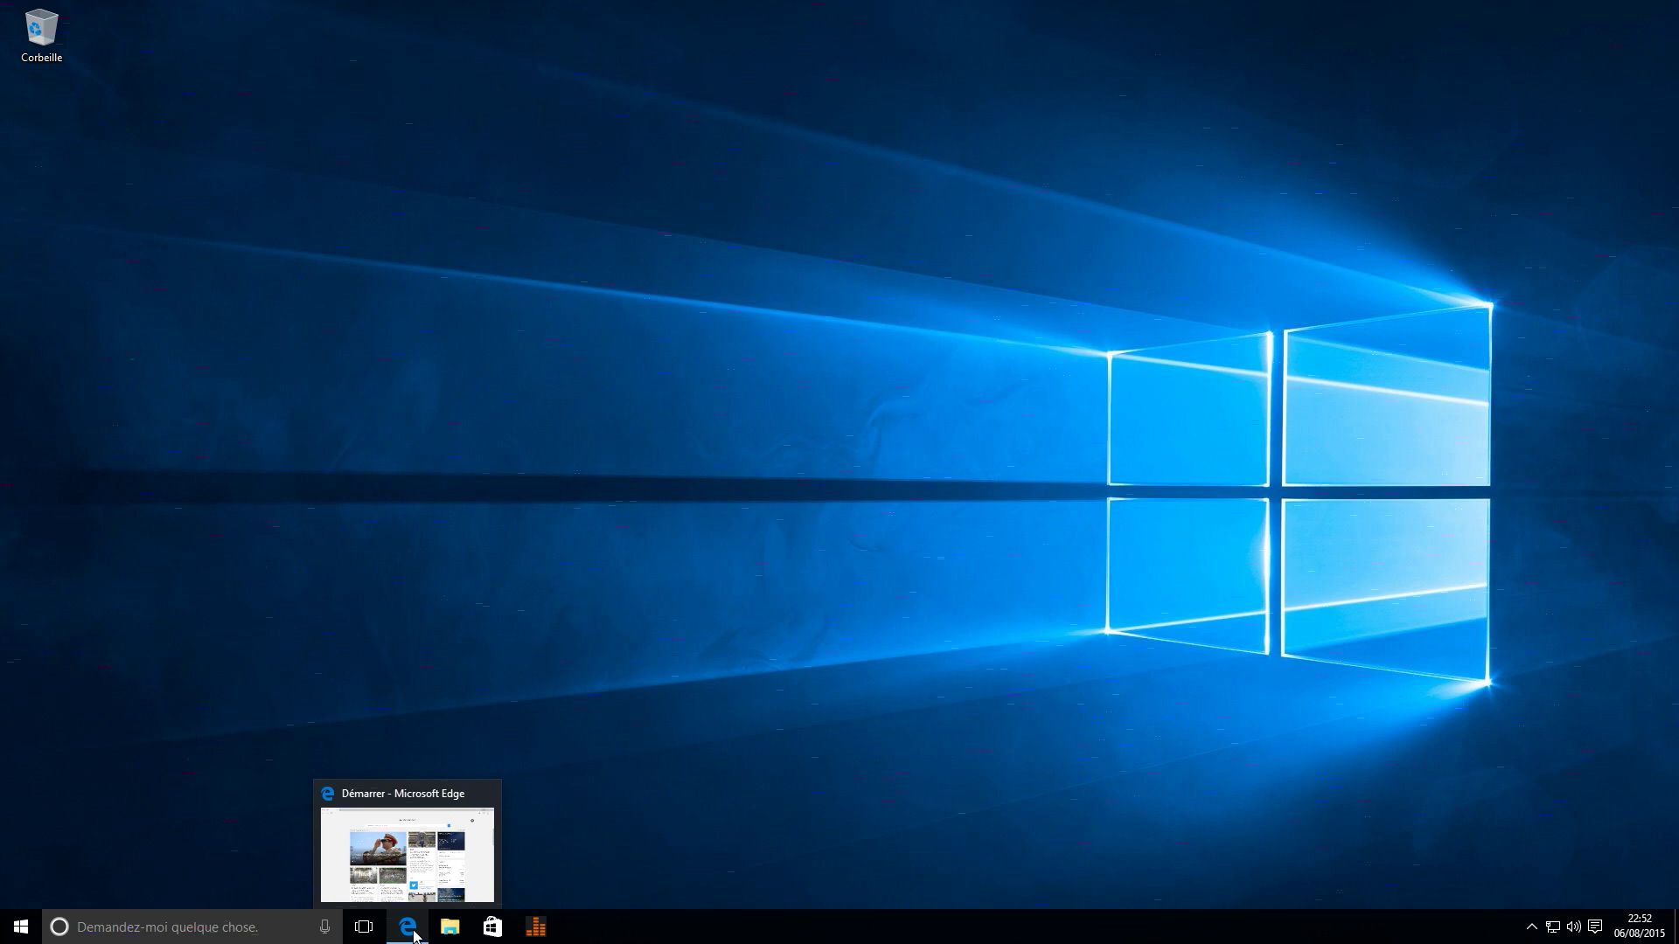
left_click(413, 936)
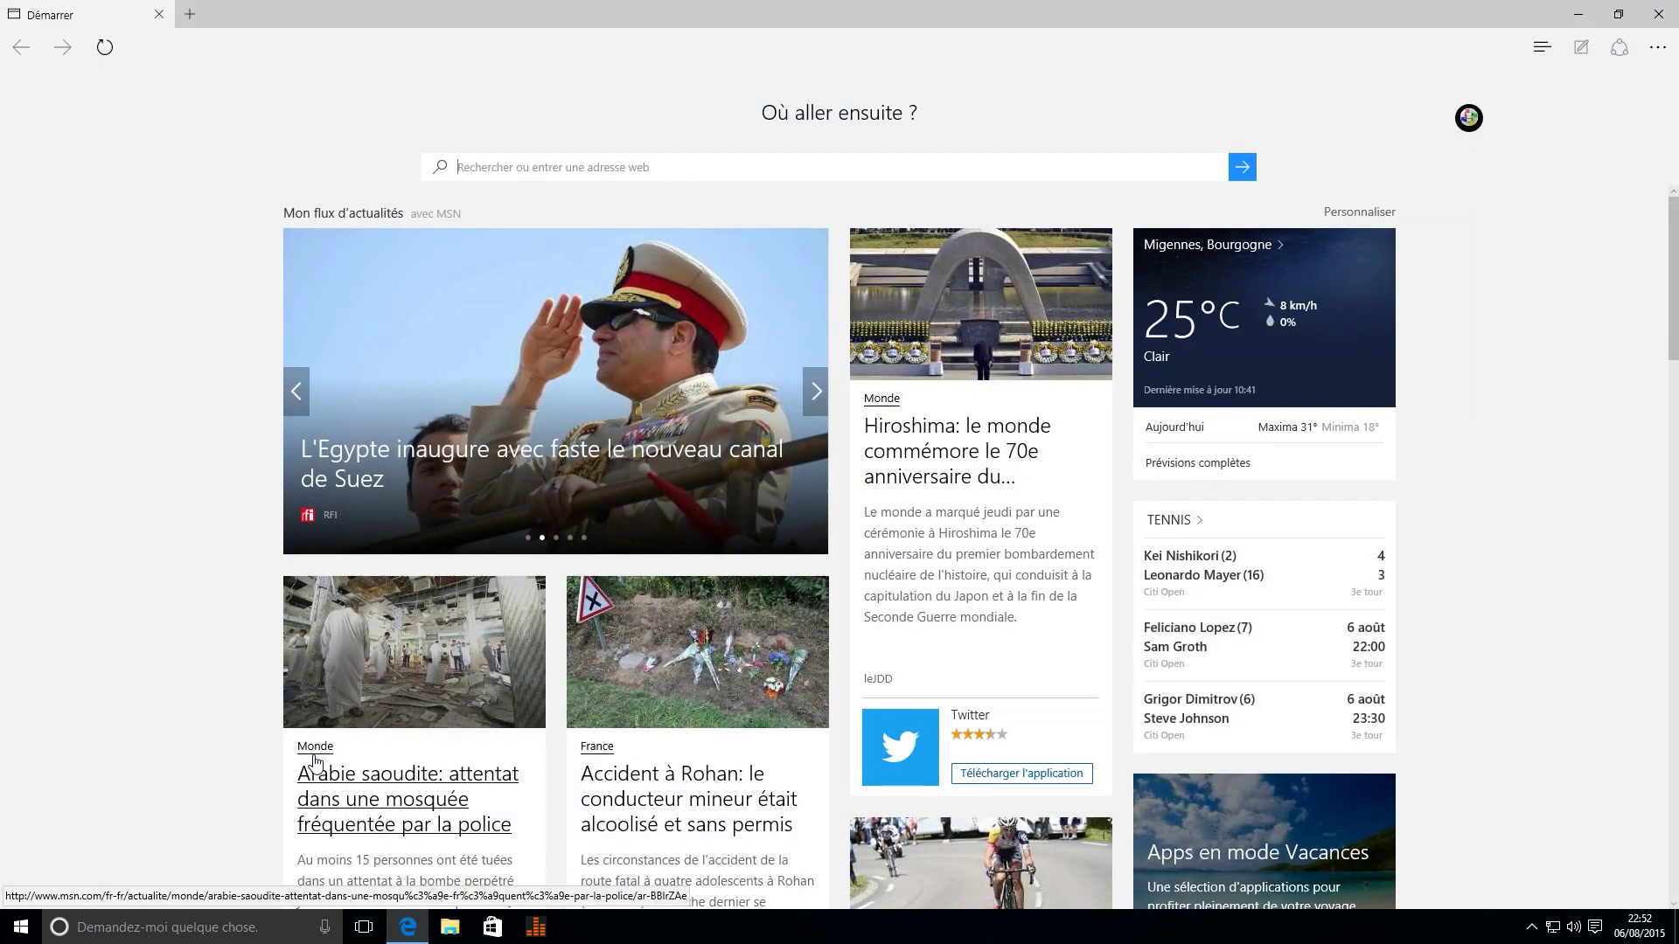
Step: Close Edge on Bureau 3, and close the File Explorer window on Bureau 2
left_click(1658, 15)
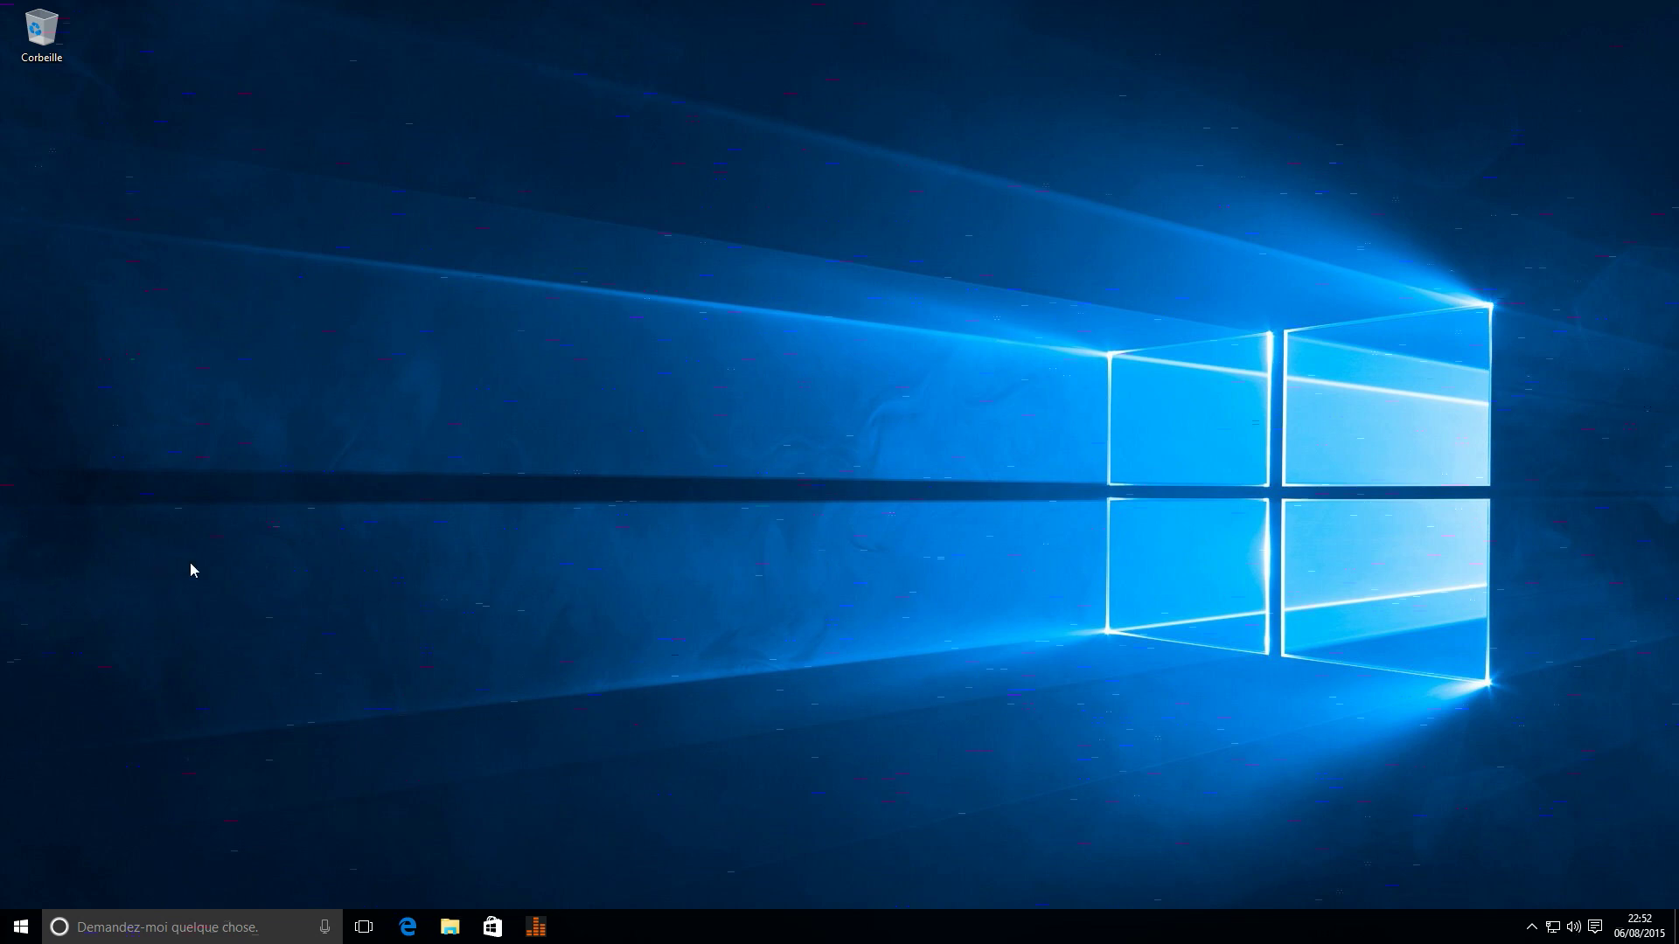
left_click(363, 930)
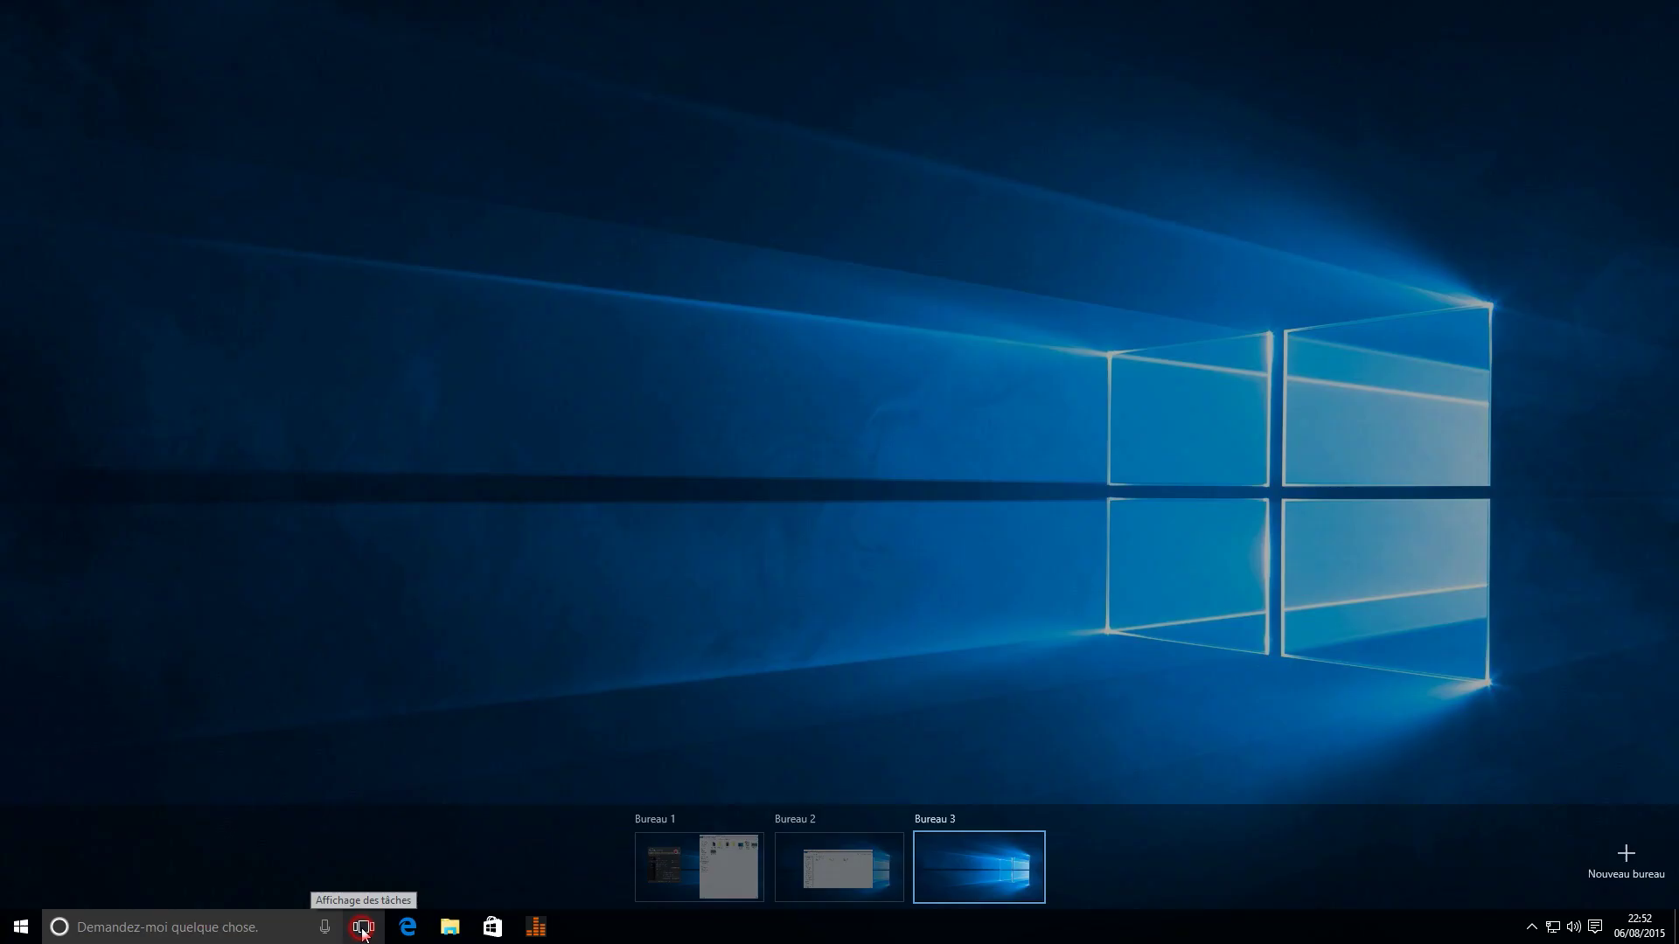
left_click(832, 874)
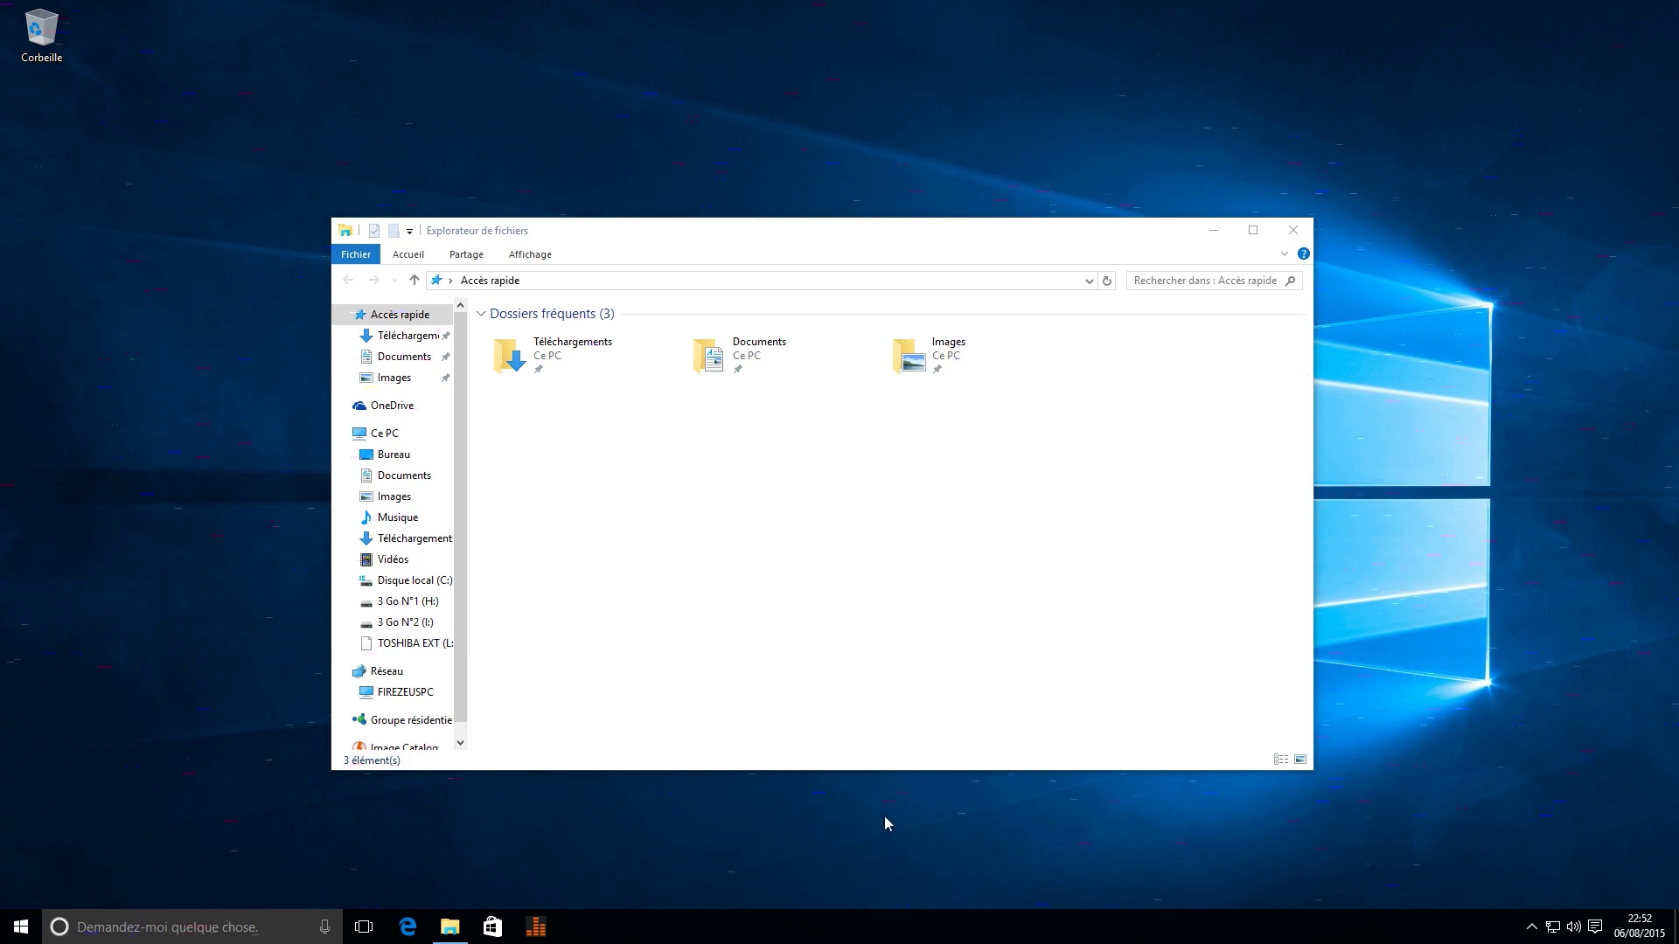
left_click(1293, 231)
Step: Remove the virtual desktop Bureau 3 and return to Bureau 2
left_click(364, 927)
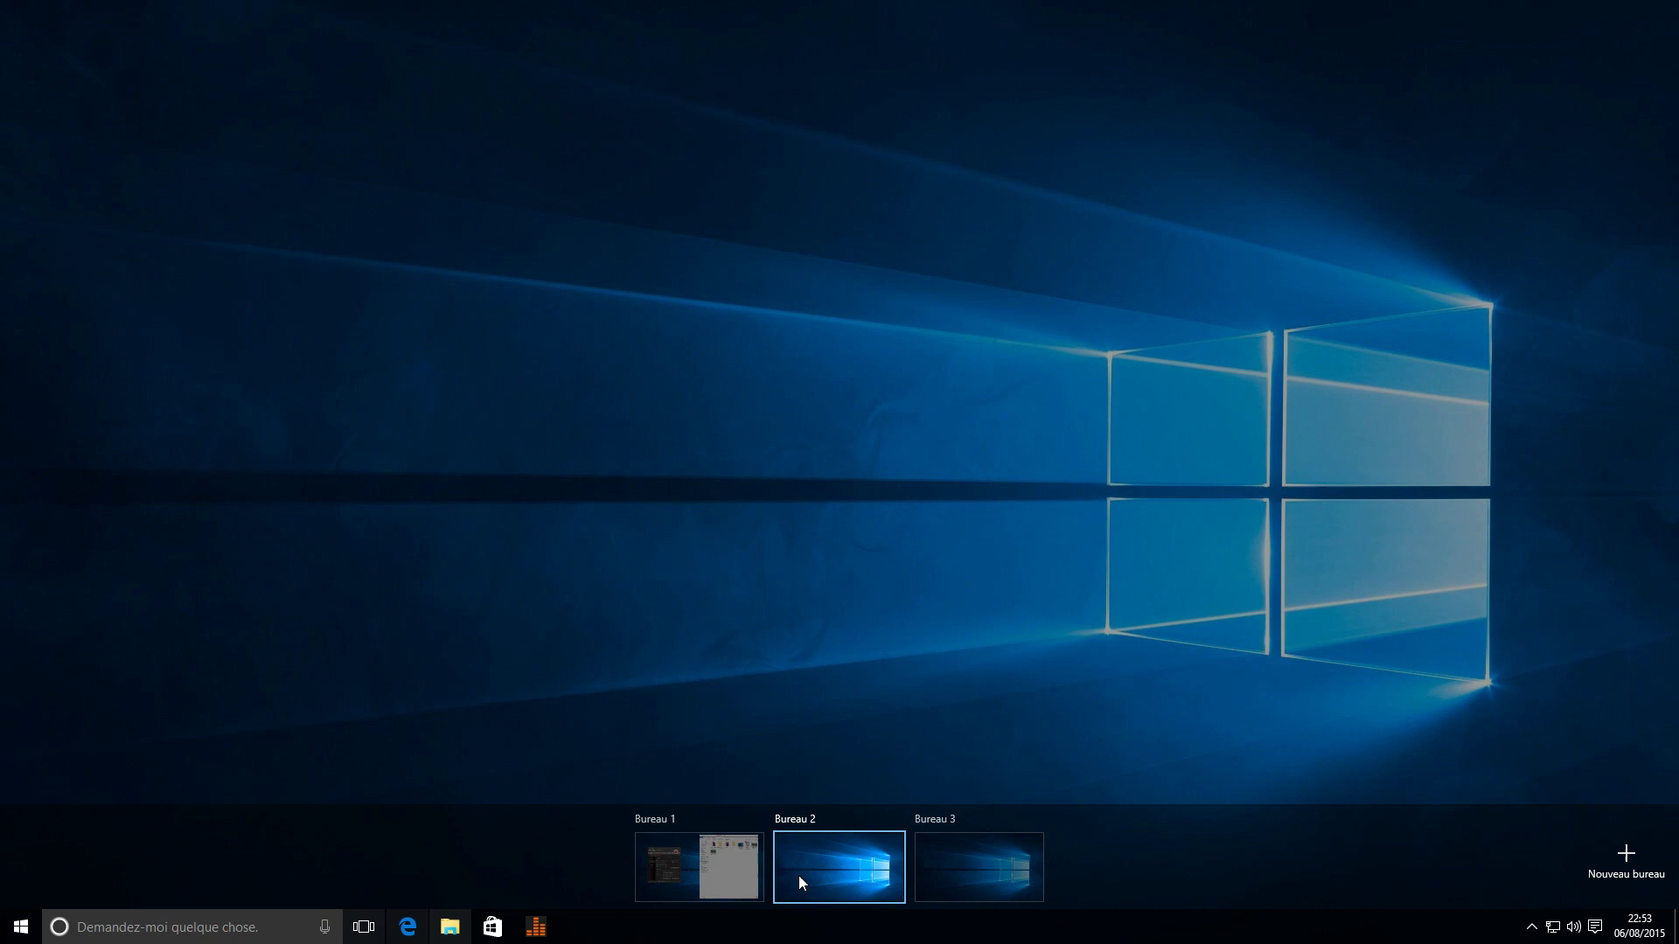
left_click(1033, 820)
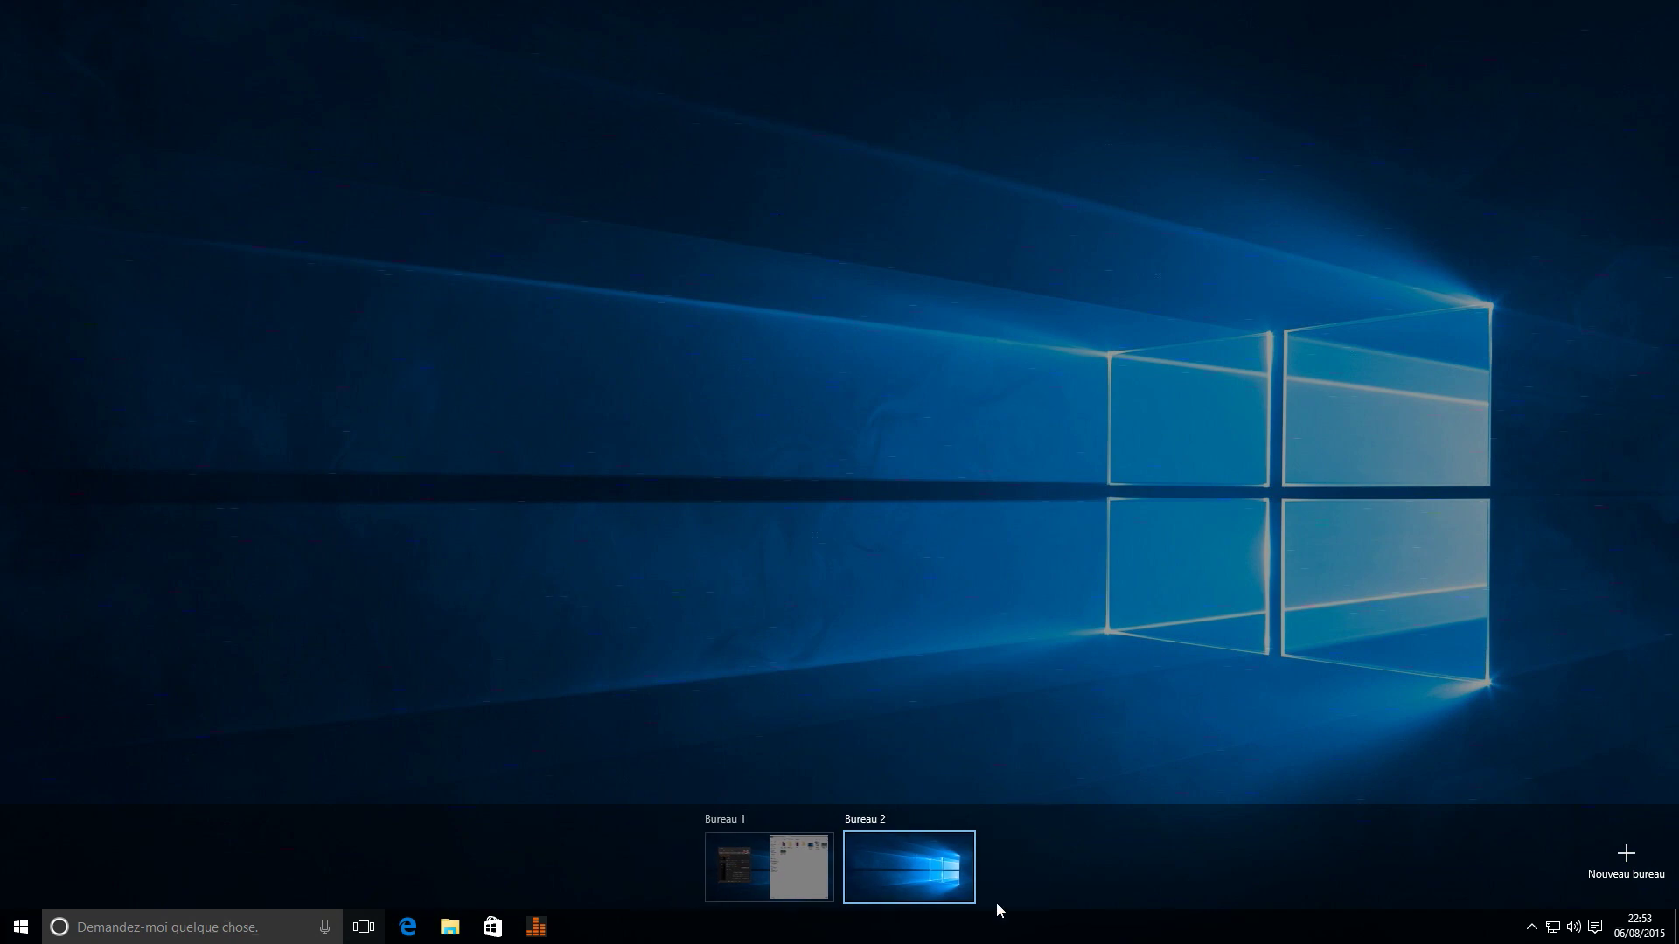
left_click(934, 869)
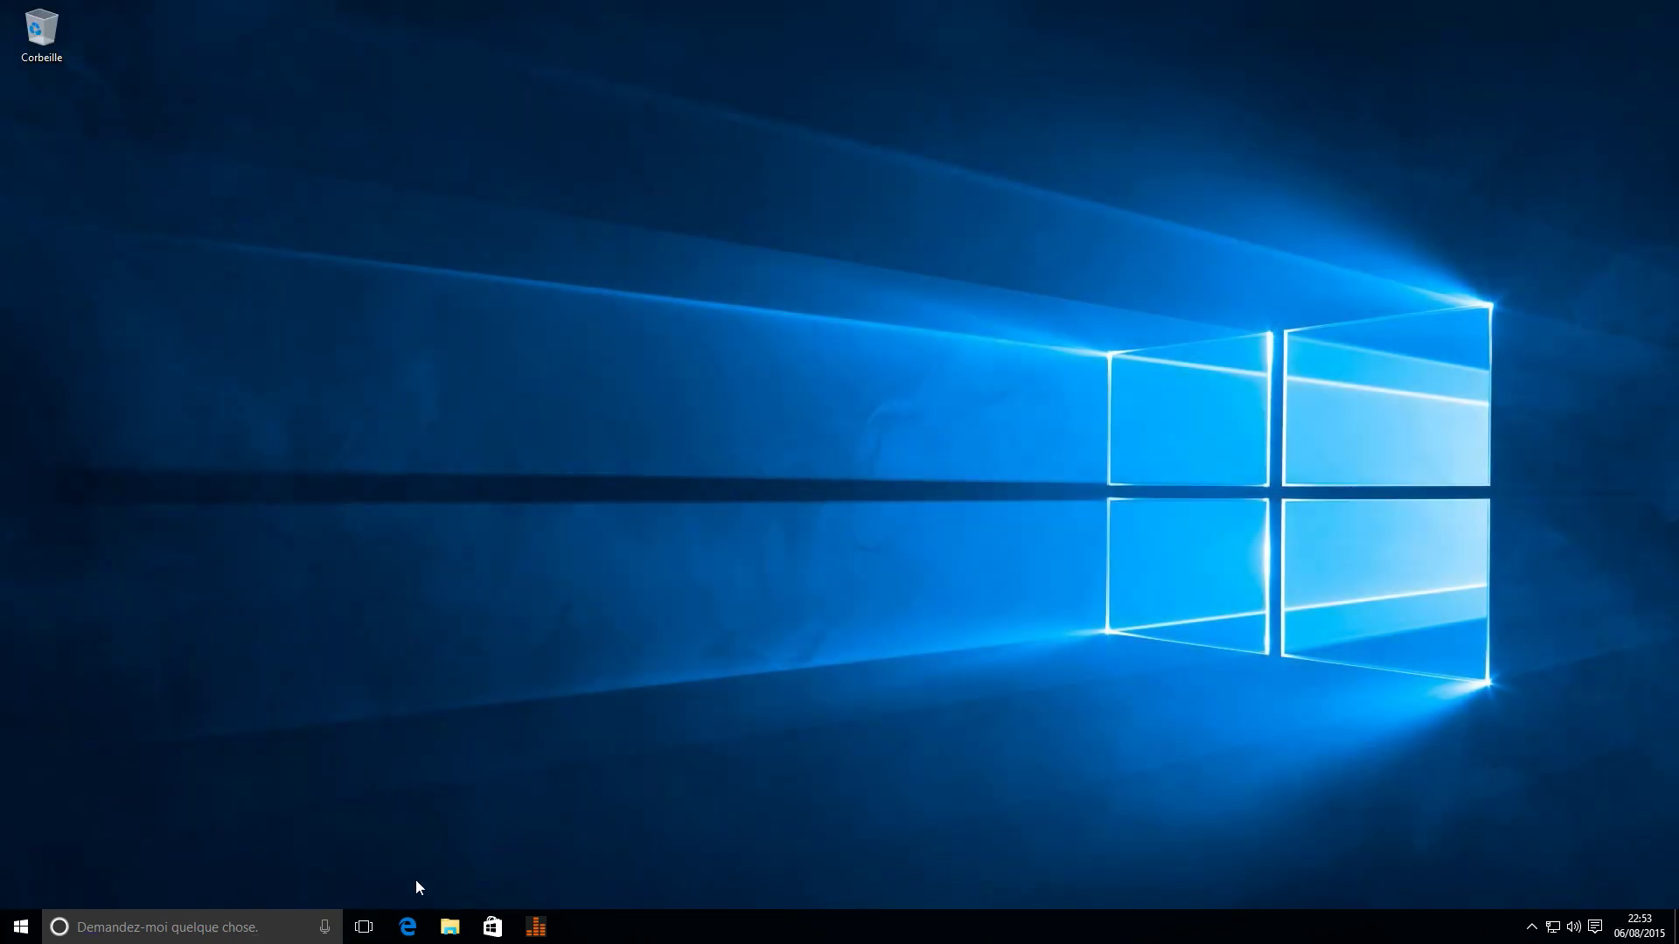
Step: Open the Windows Store, look through its home page and Musique section, and close it
left_click(497, 925)
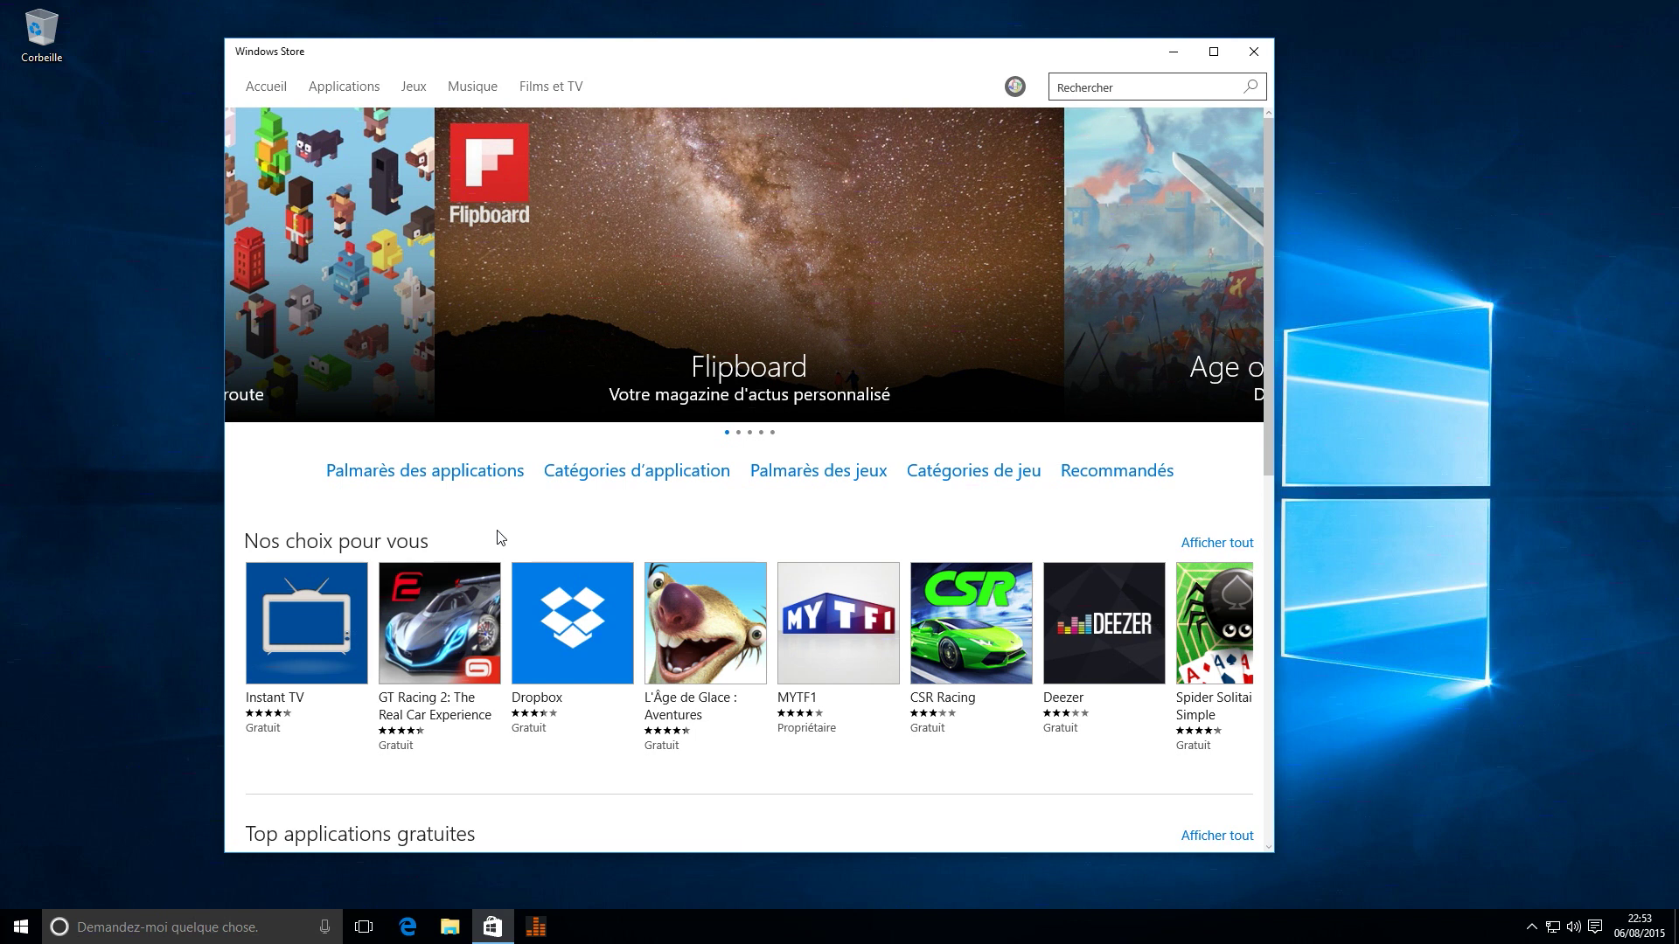
scroll(487, 528, "down", 7)
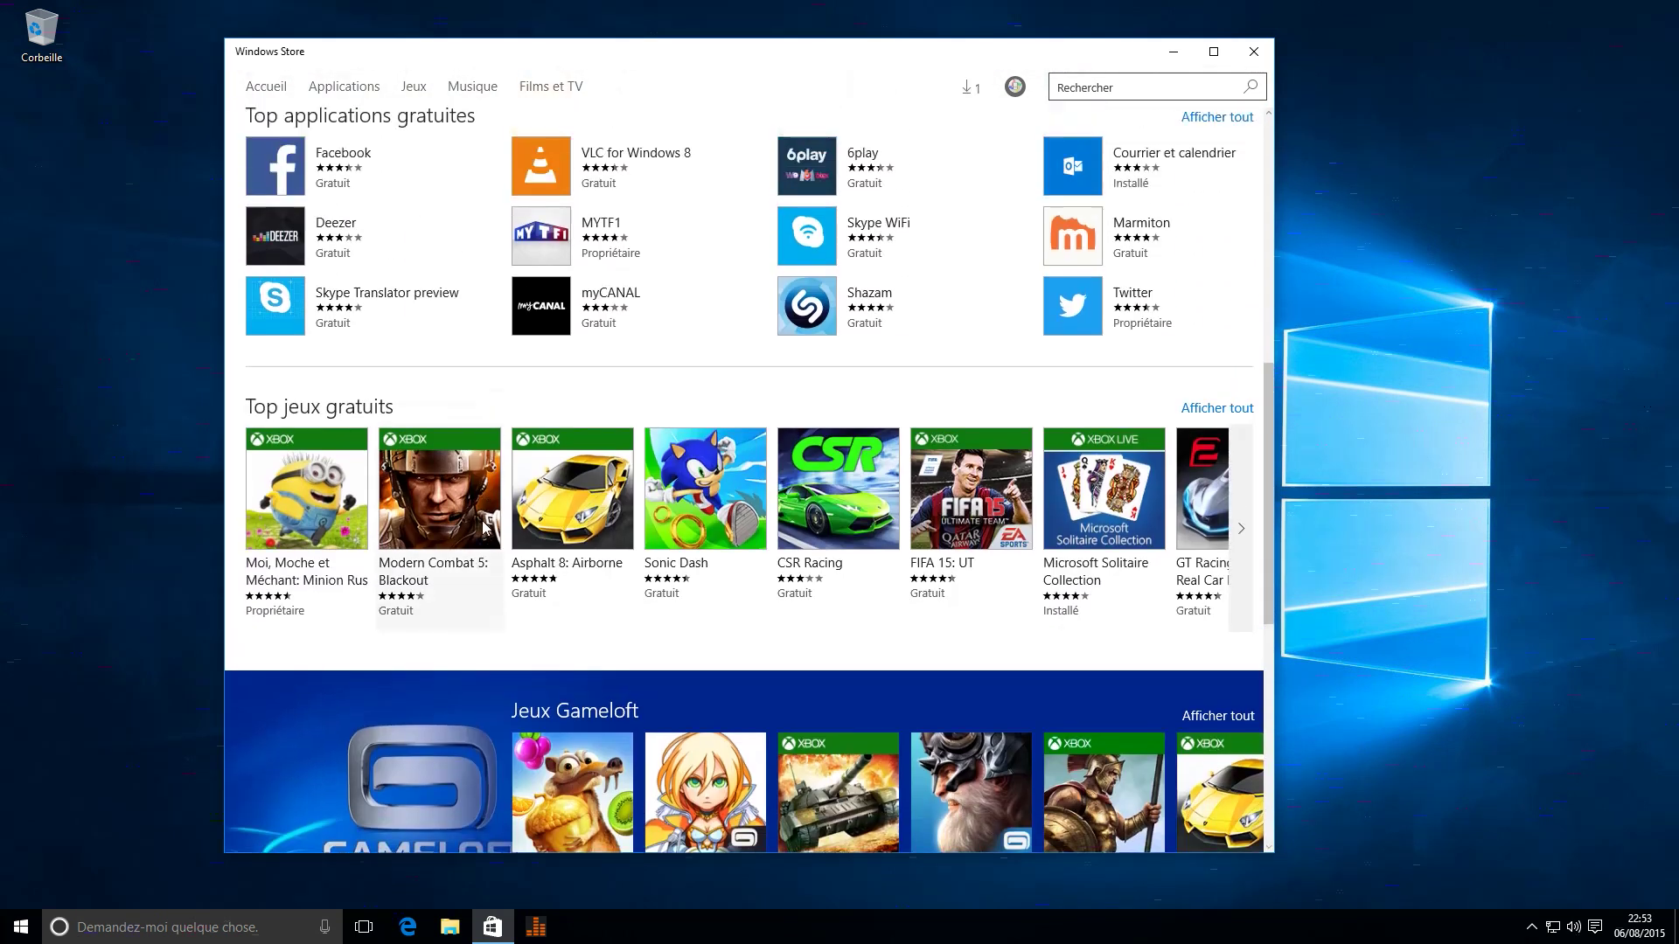
scroll(487, 528, "up", 7)
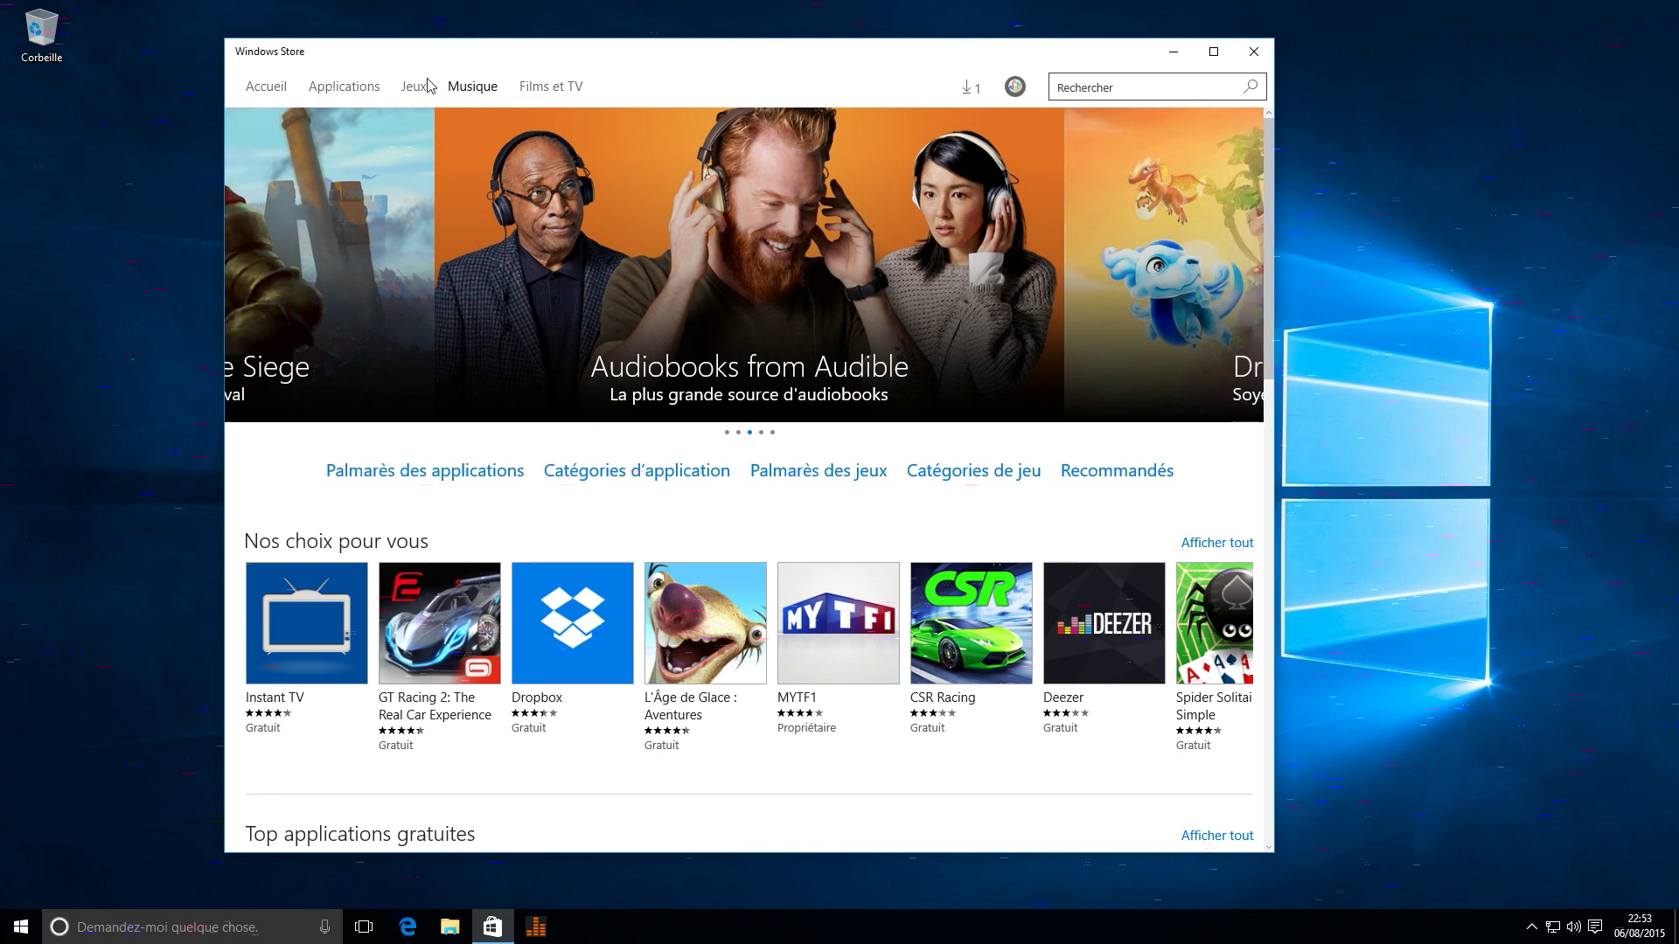
left_click(483, 95)
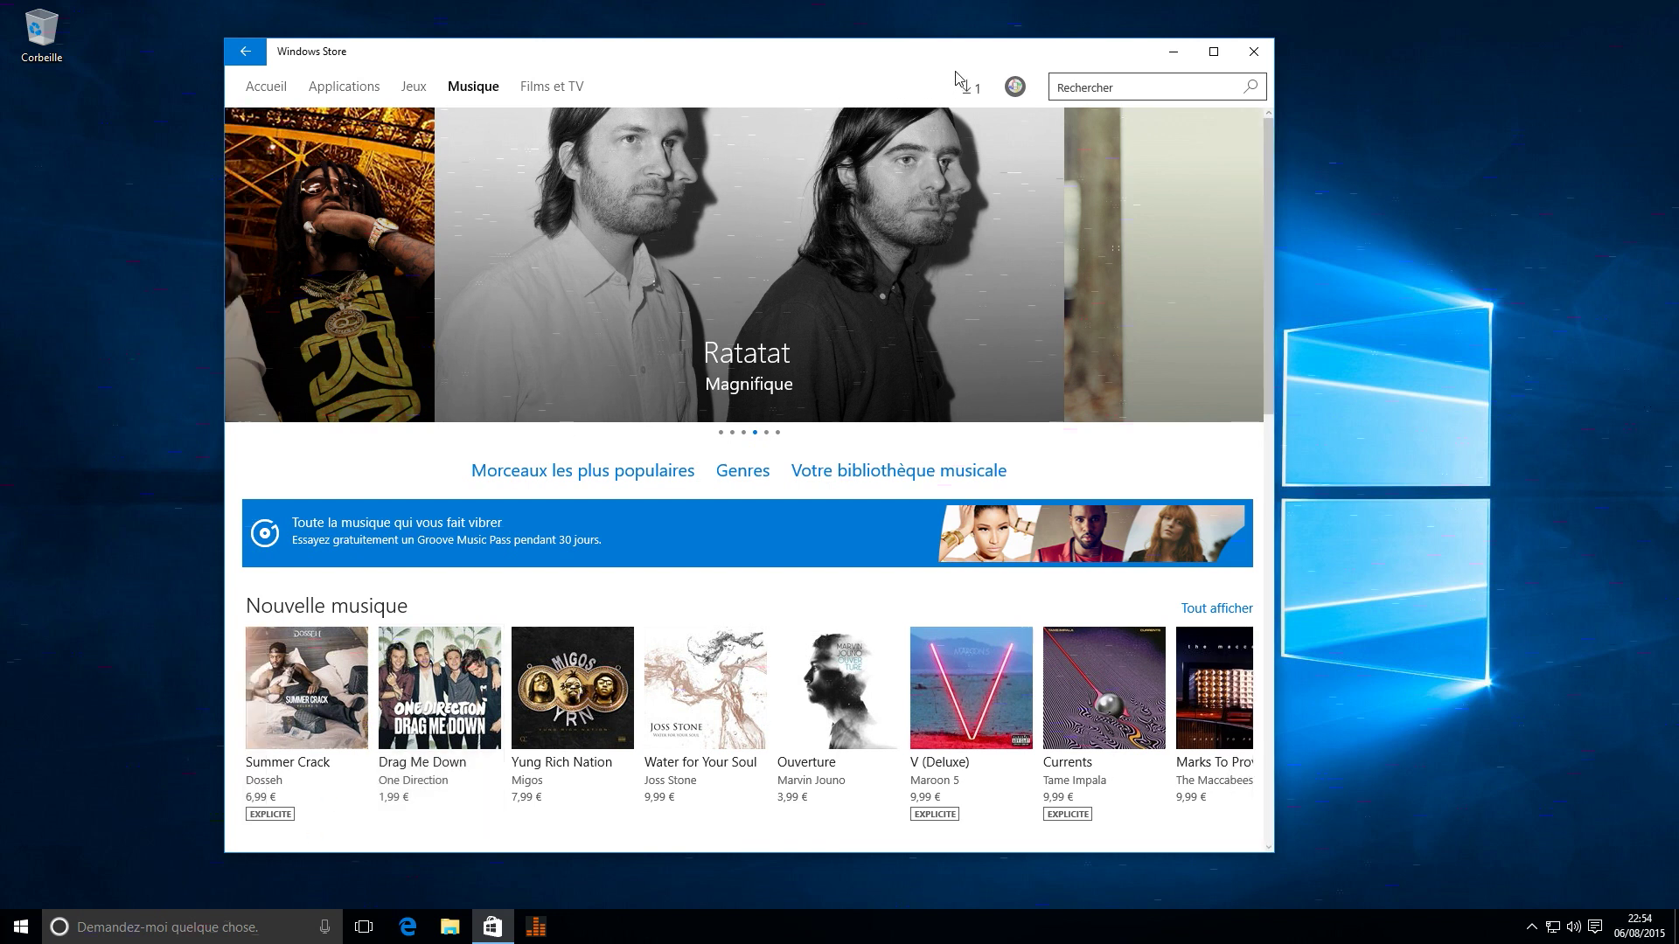
left_click(1252, 53)
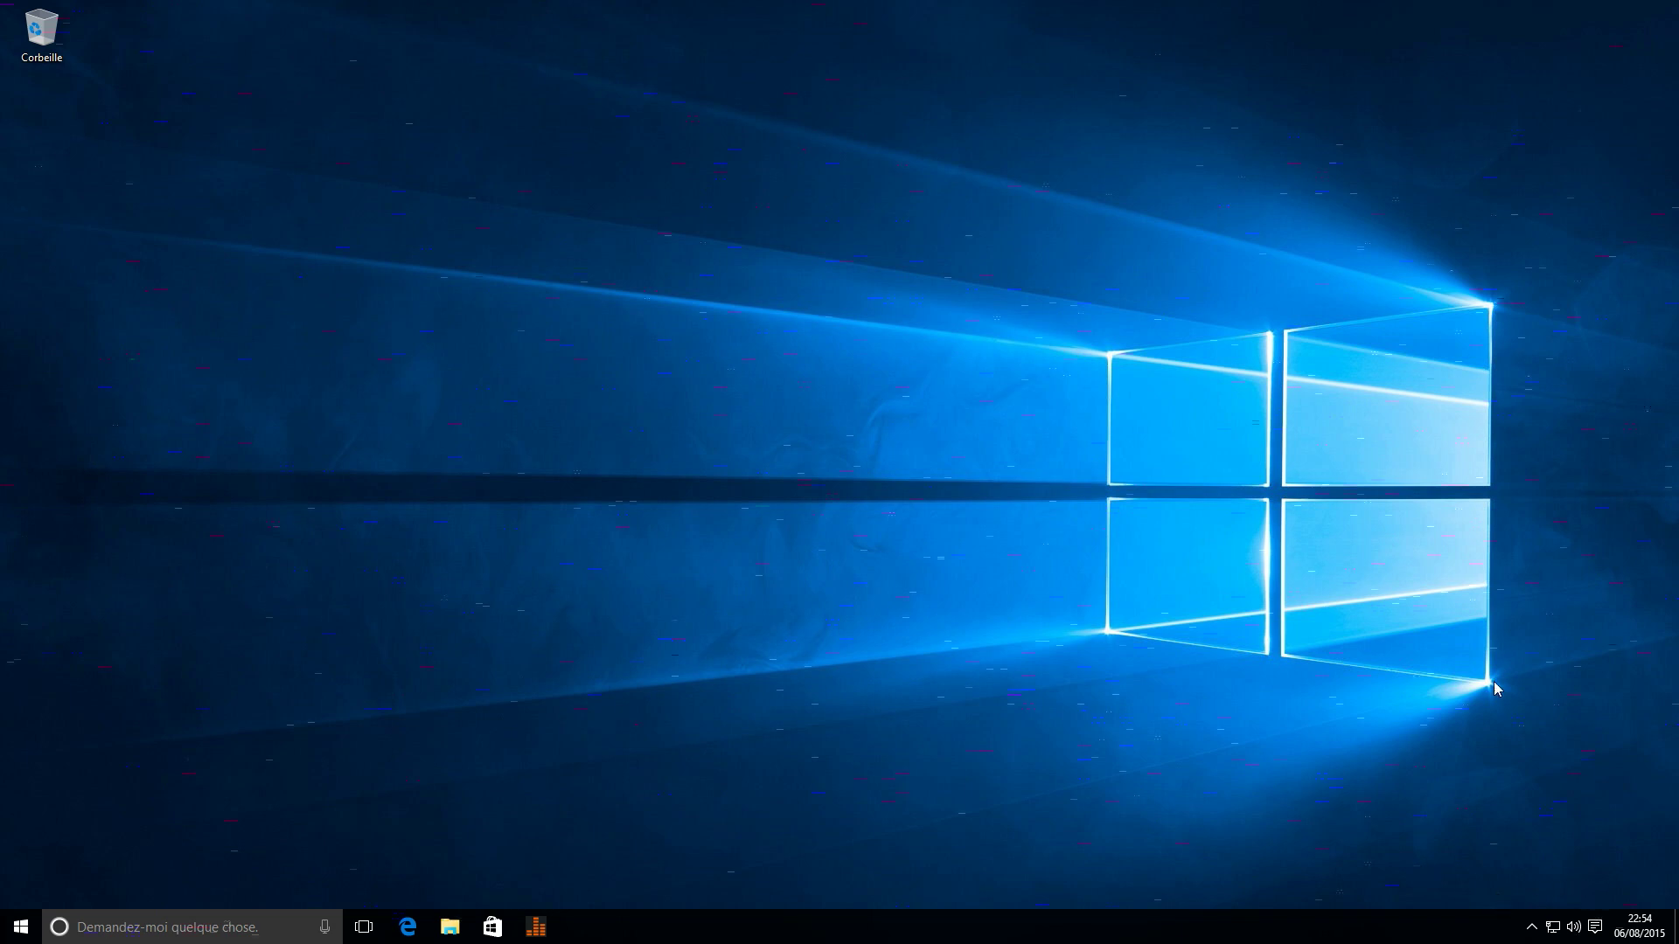
Step: Turn tablet mode on from the notification center, view the full-screen Start, and turn tablet mode off again
left_click(1596, 929)
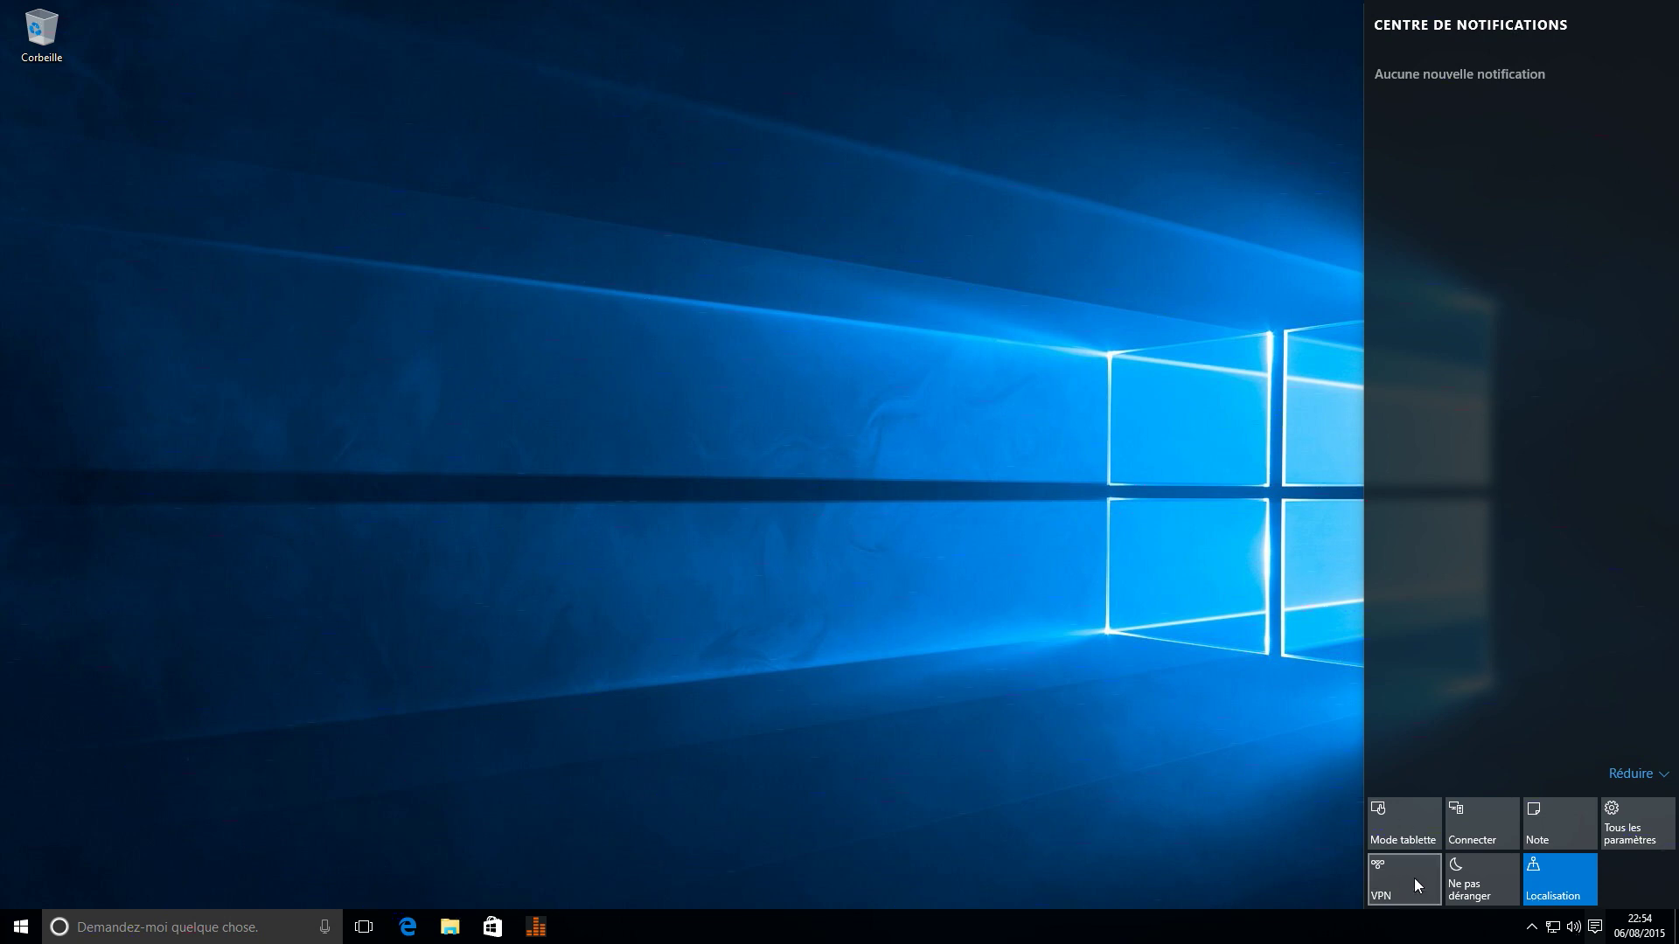
left_click(1420, 820)
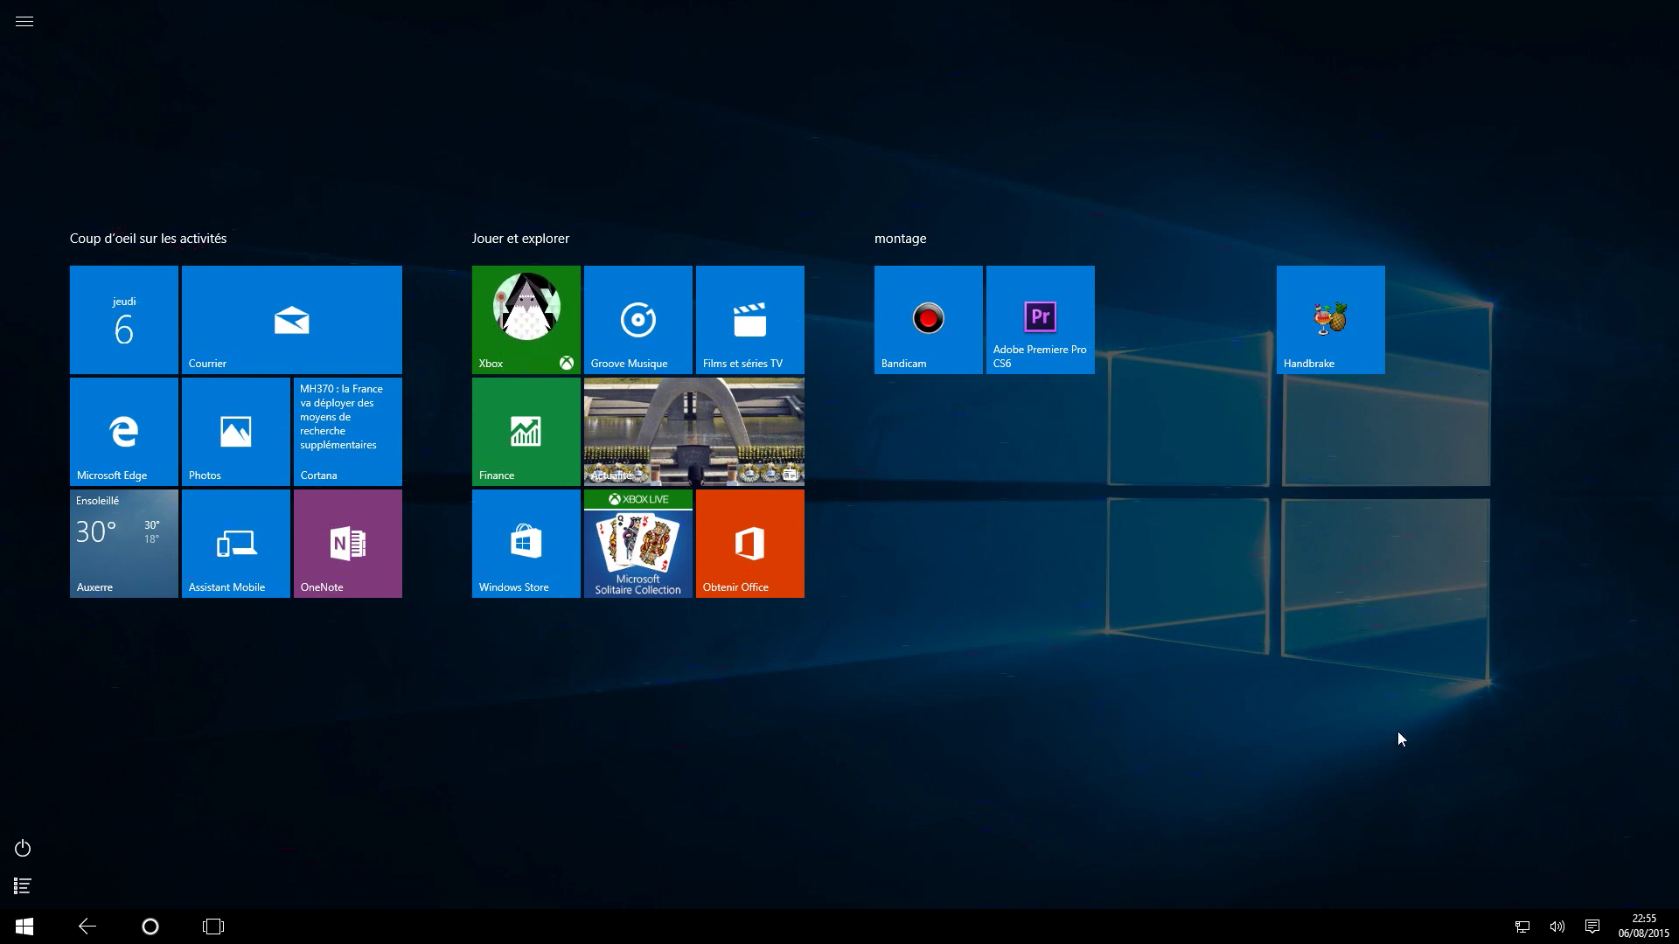
left_click(1592, 926)
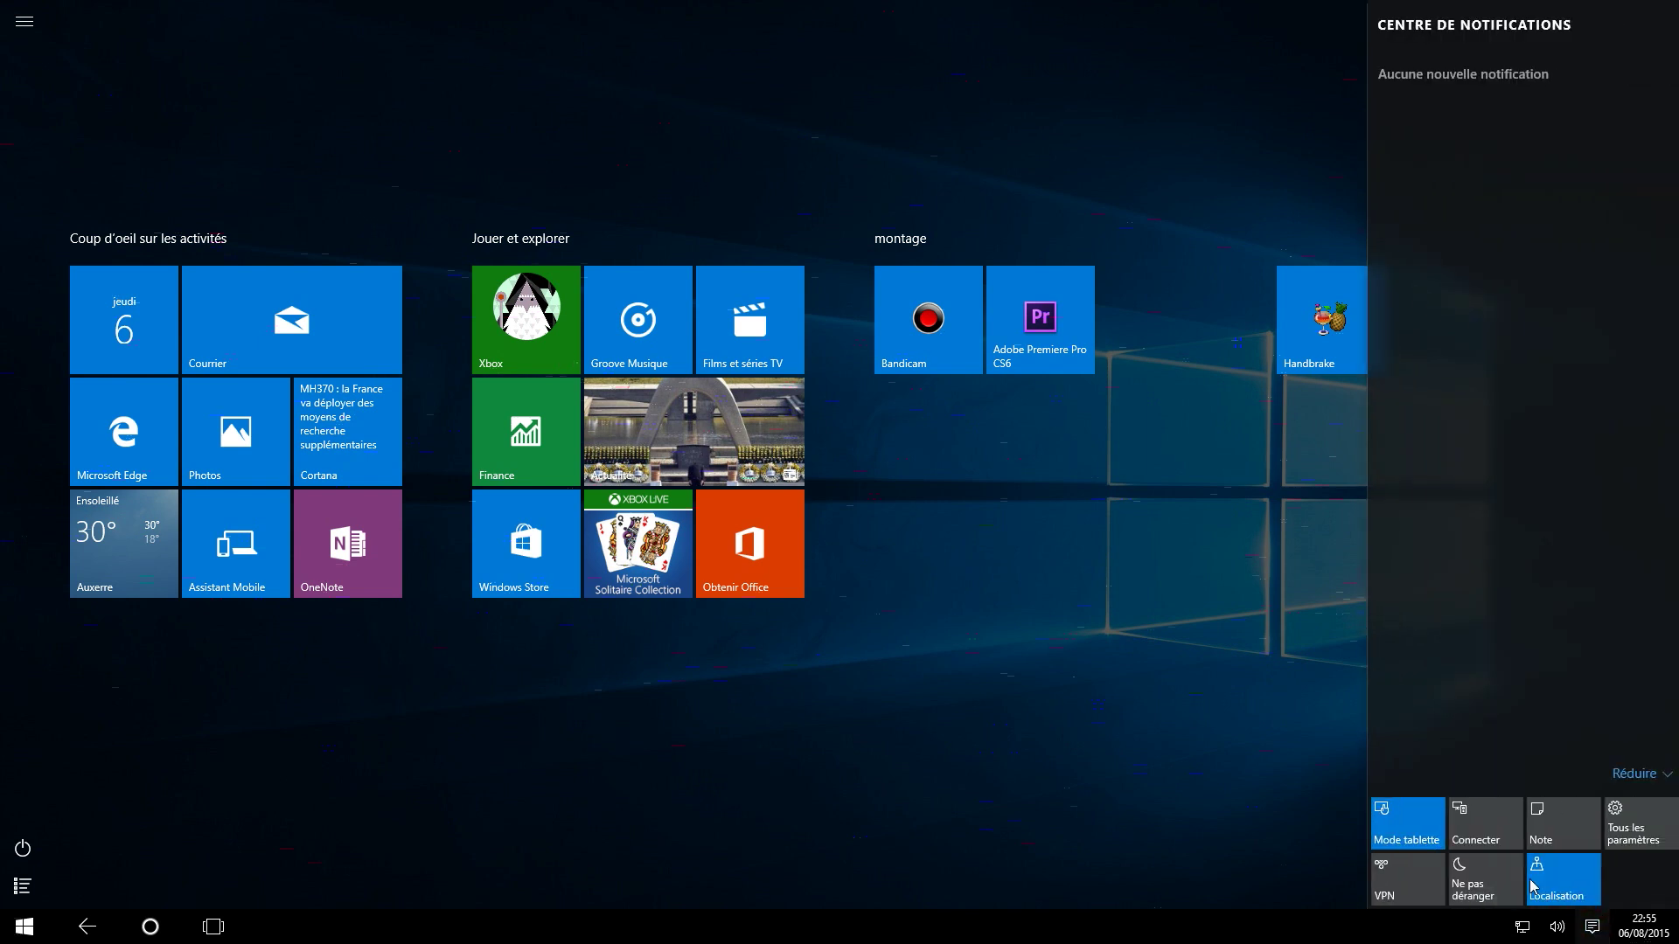
left_click(1404, 822)
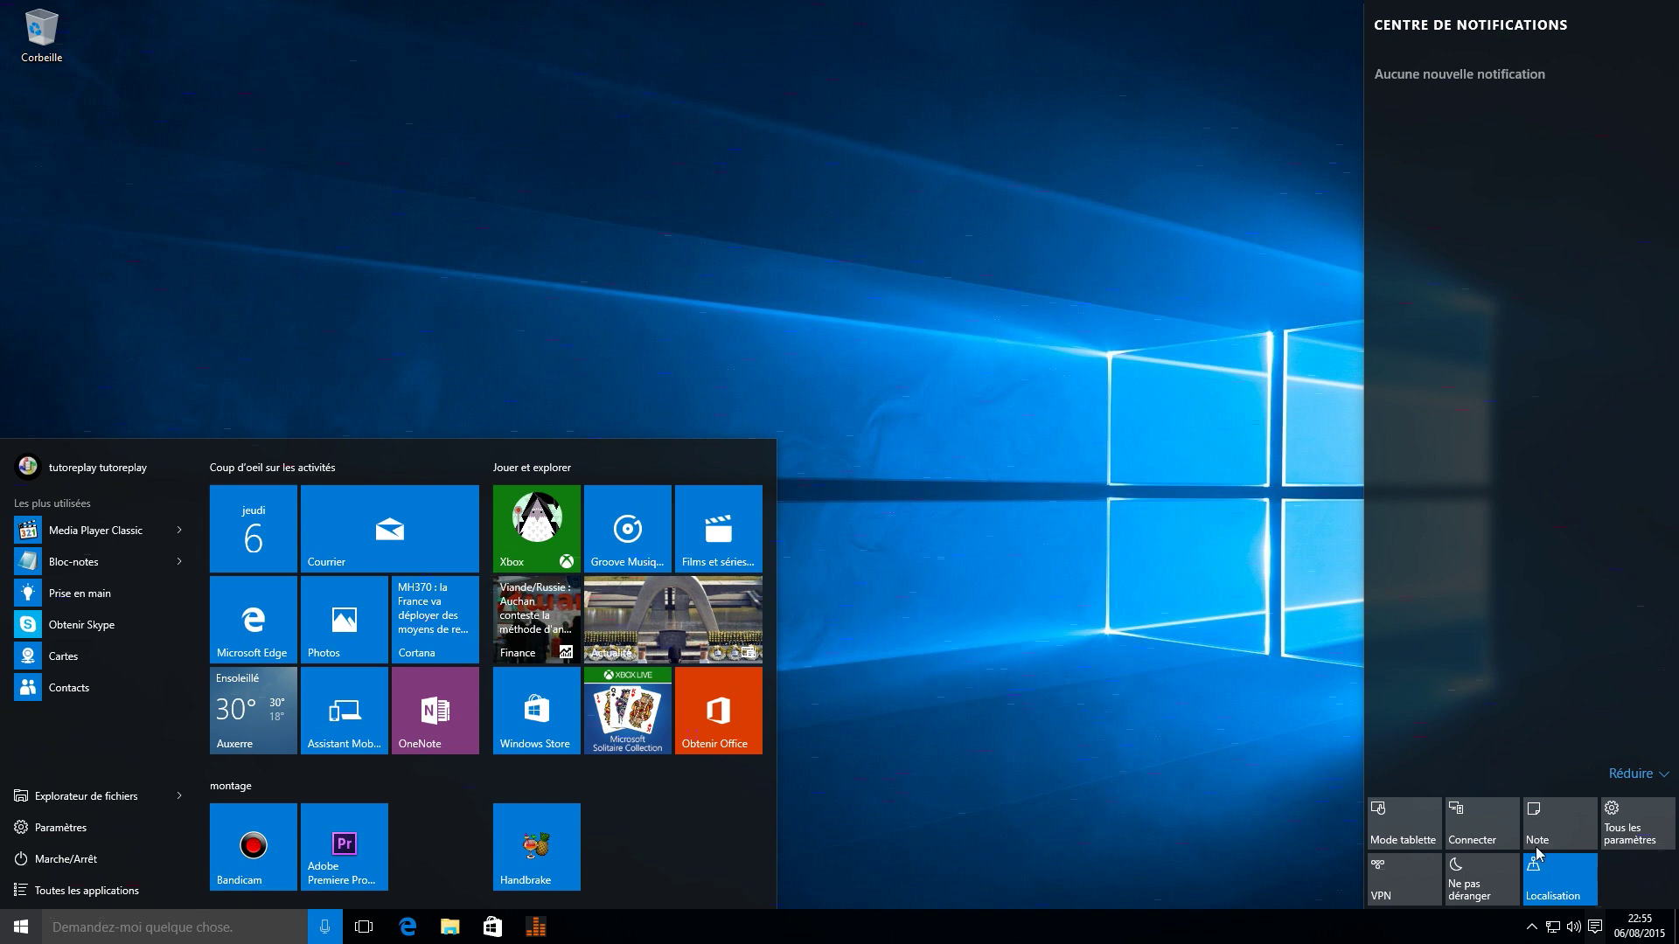
left_click(1215, 780)
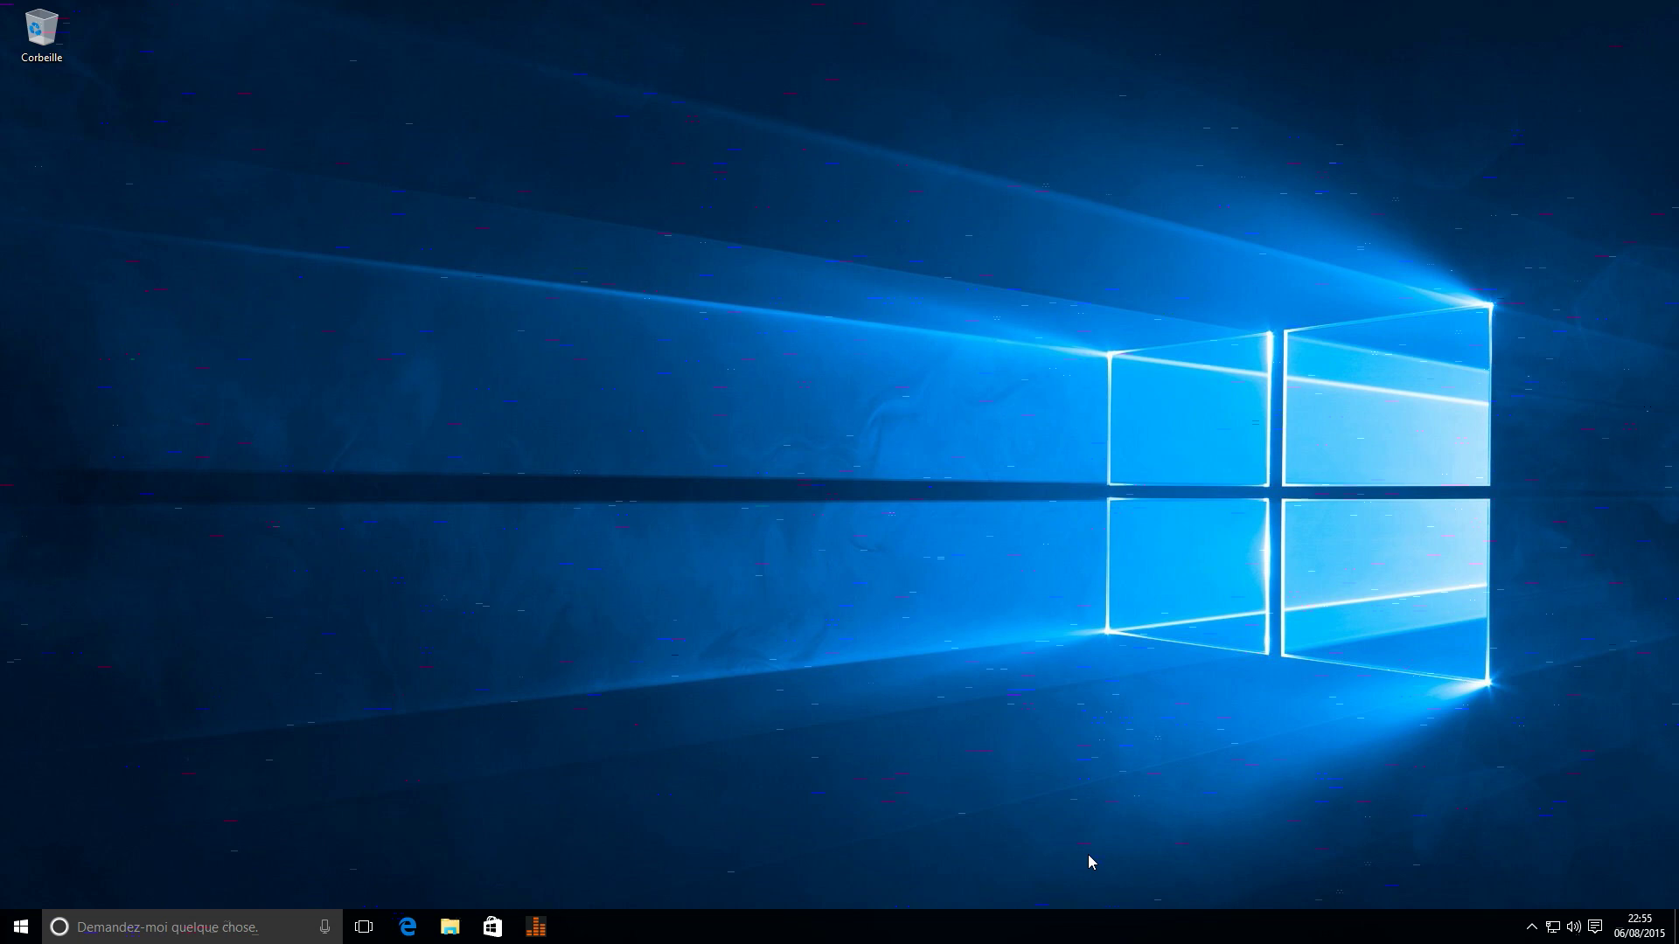
Step: Open File Explorer and enable showing recently used files in Accès rapide through the folder options
left_click(452, 929)
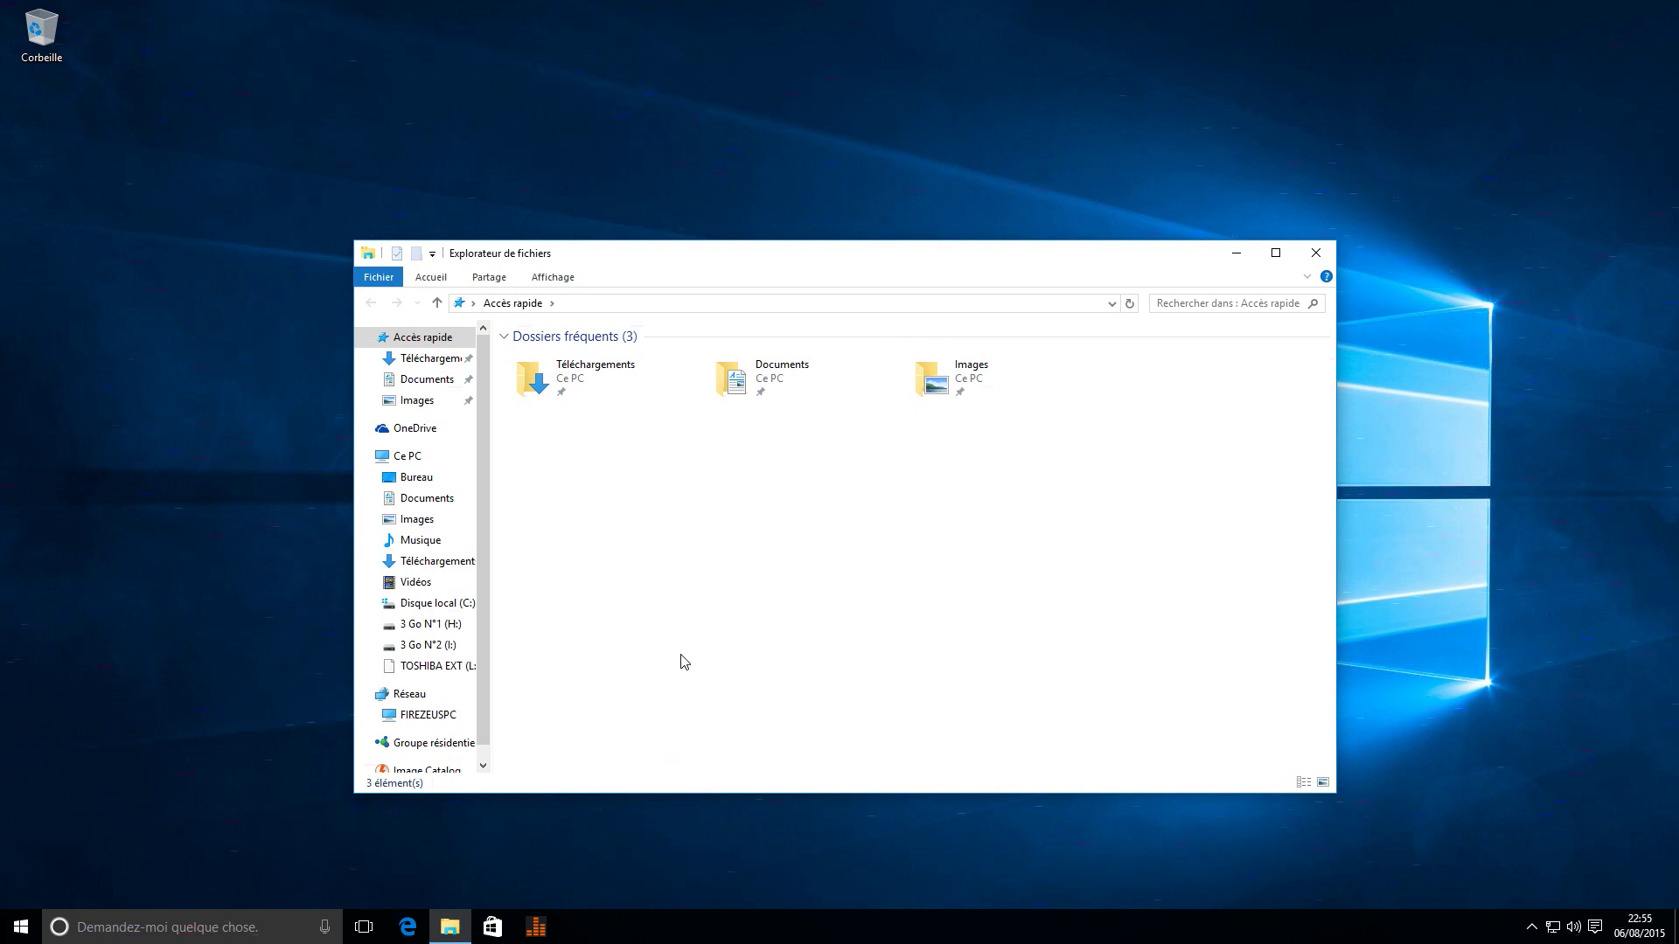
right_click(416, 335)
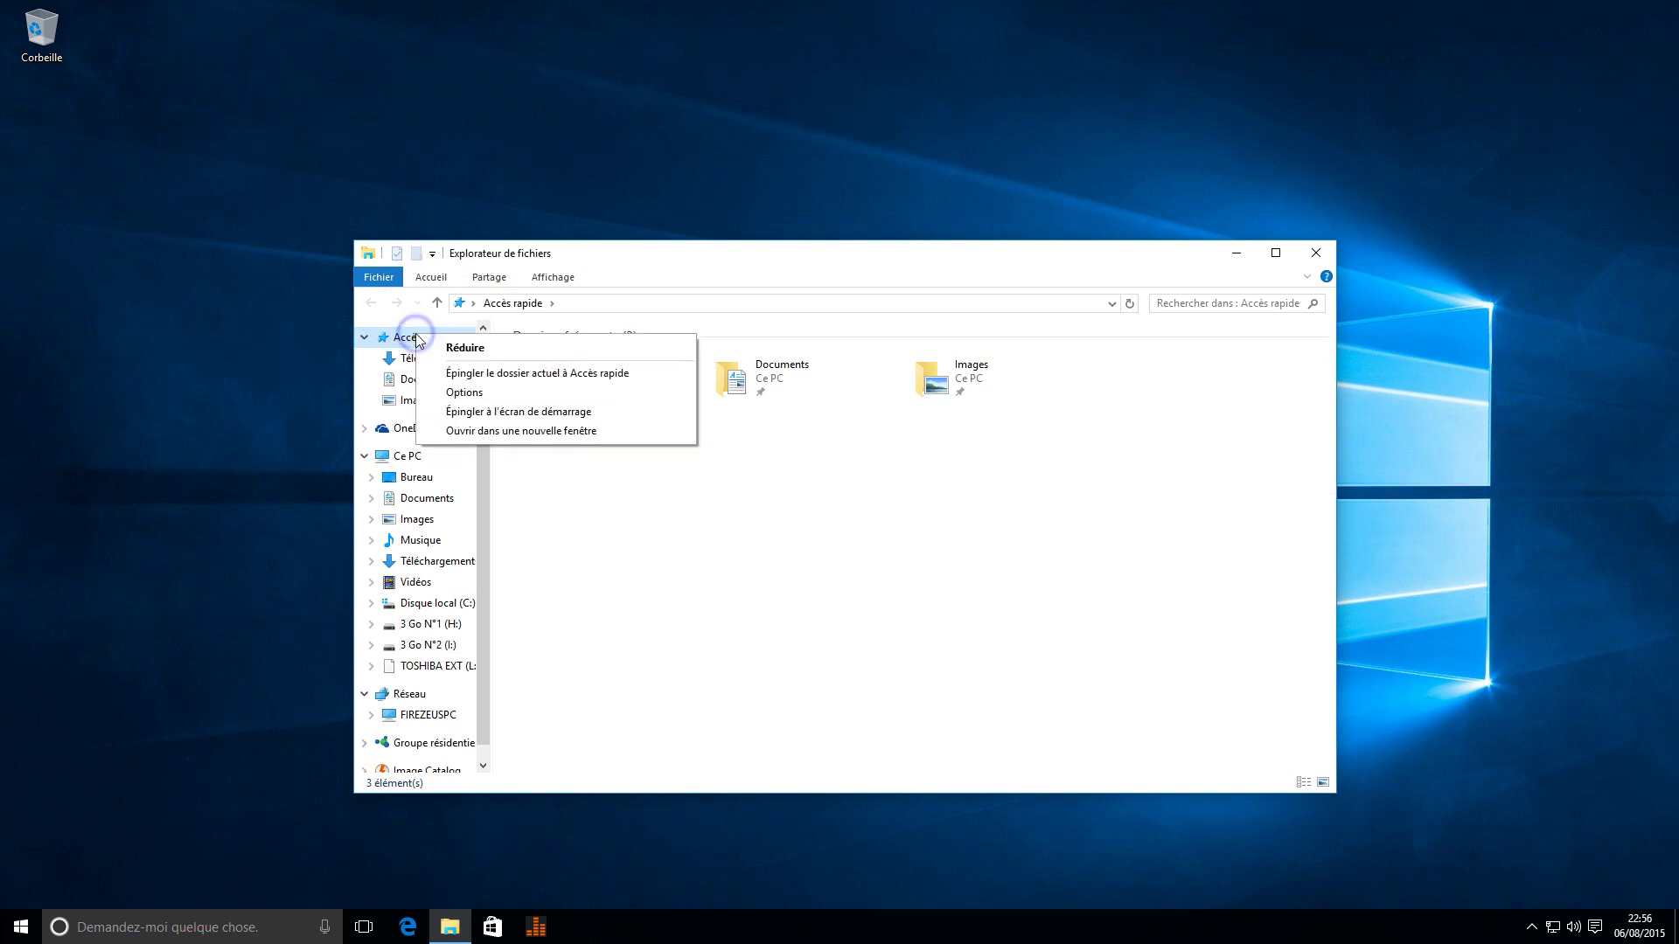
left_click(500, 390)
left_click(445, 629)
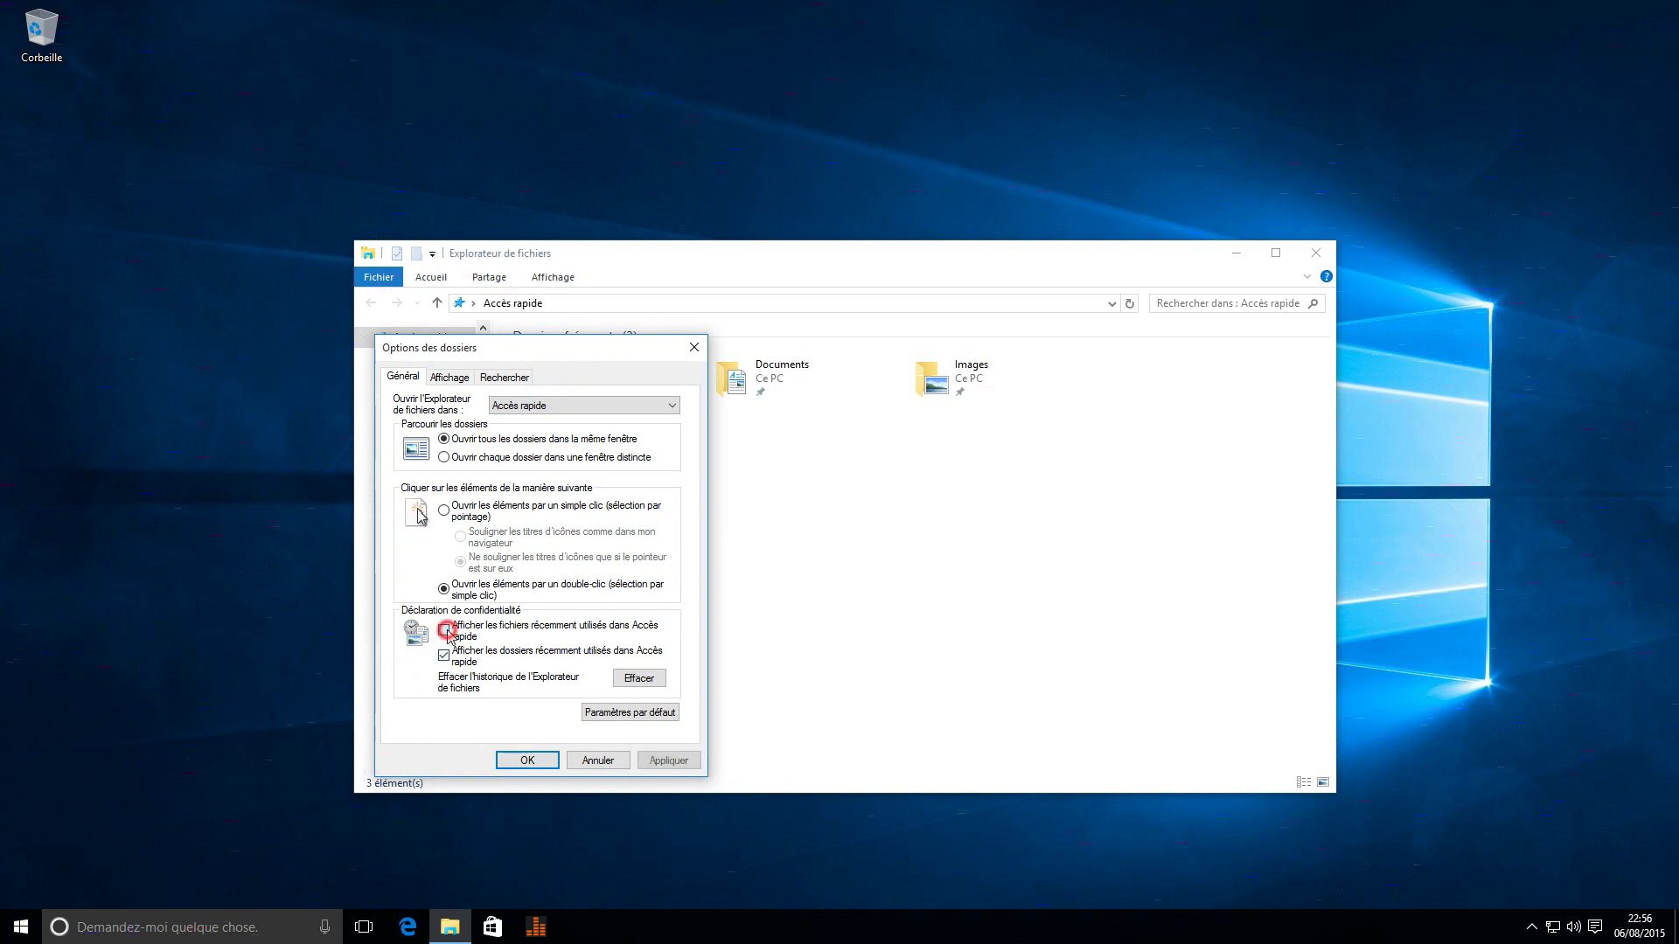
left_click(528, 758)
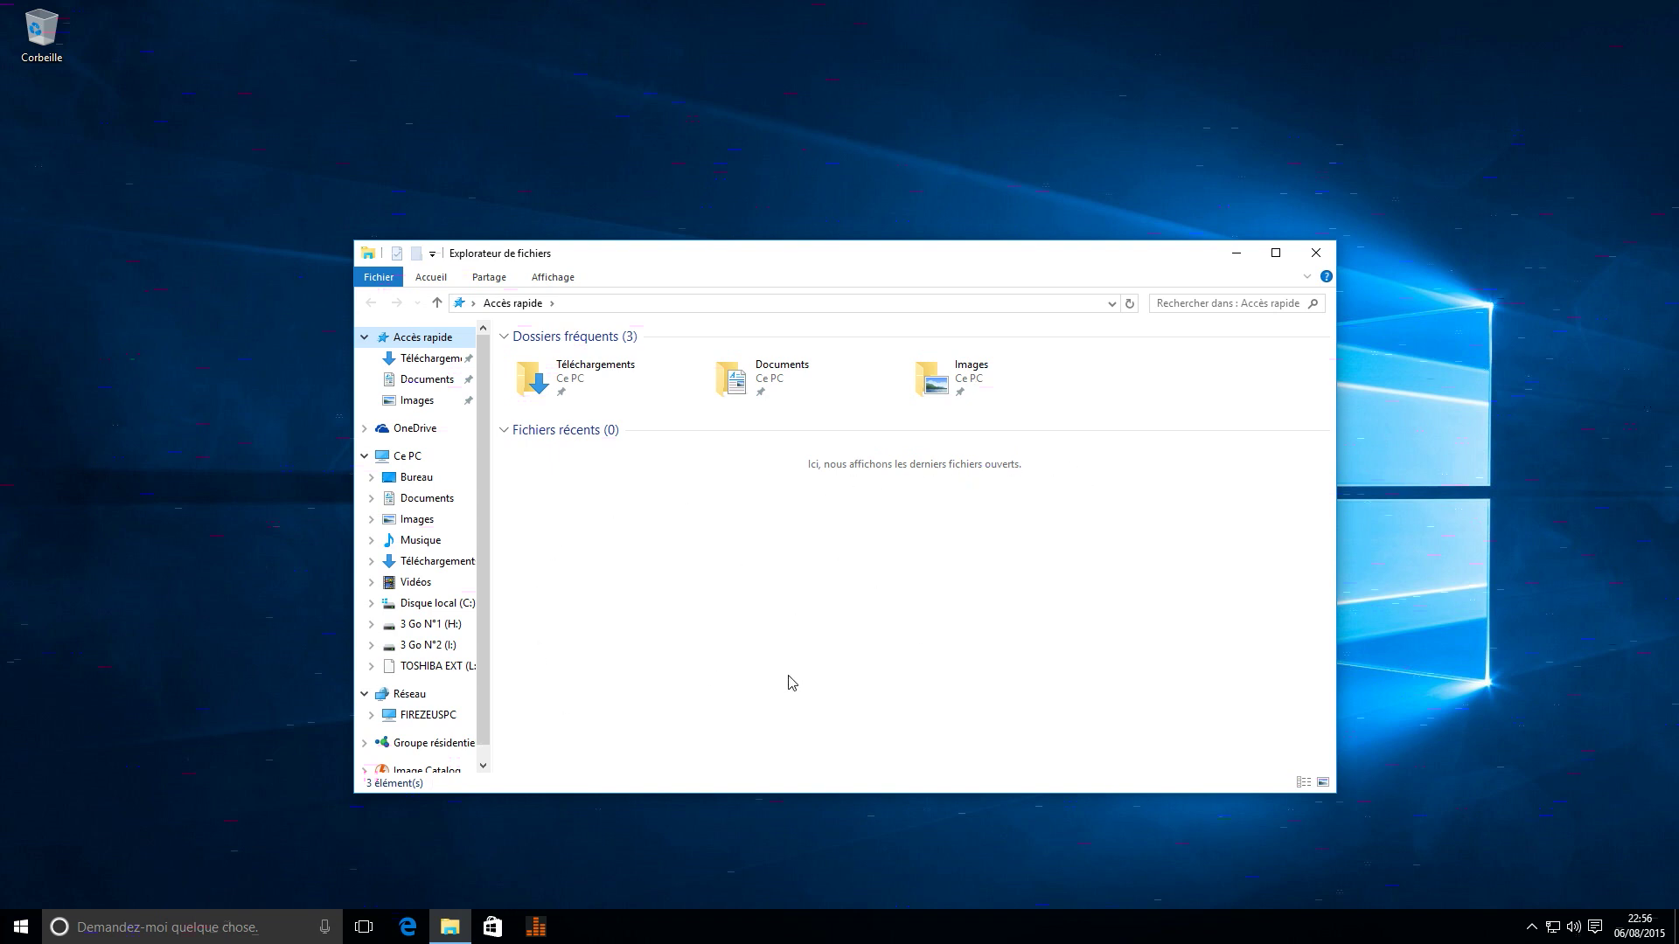
Step: Disable showing recently used files and recently used folders in Accès rapide through the folder options
right_click(410, 339)
left_click(512, 404)
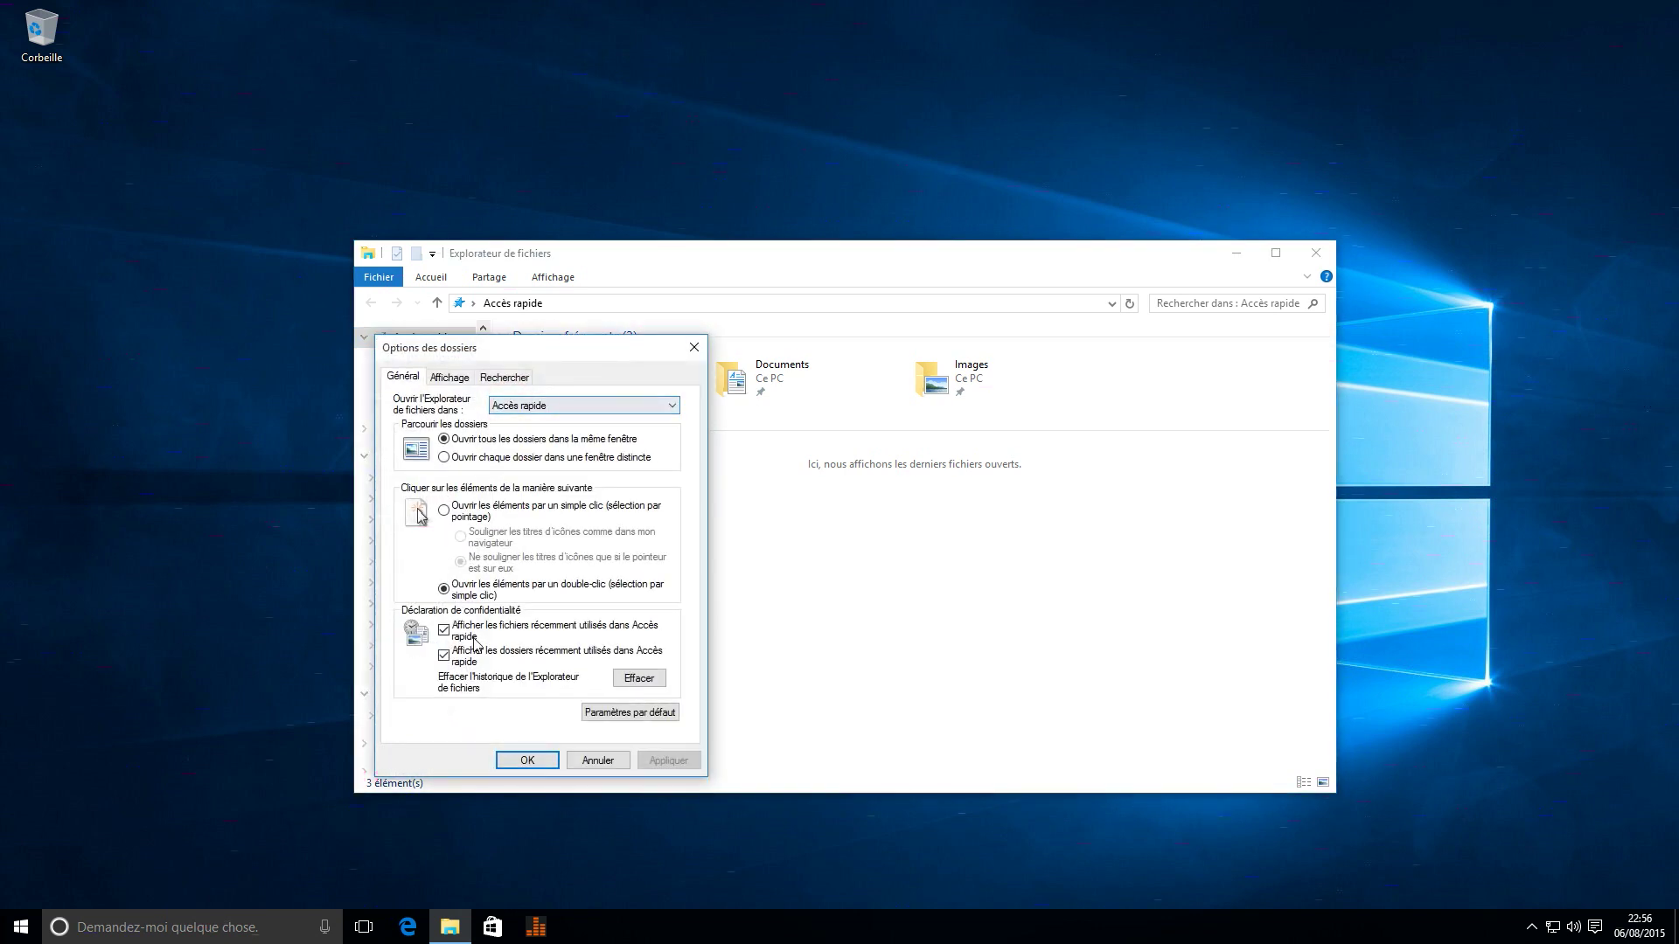
left_click(443, 629)
left_click(448, 656)
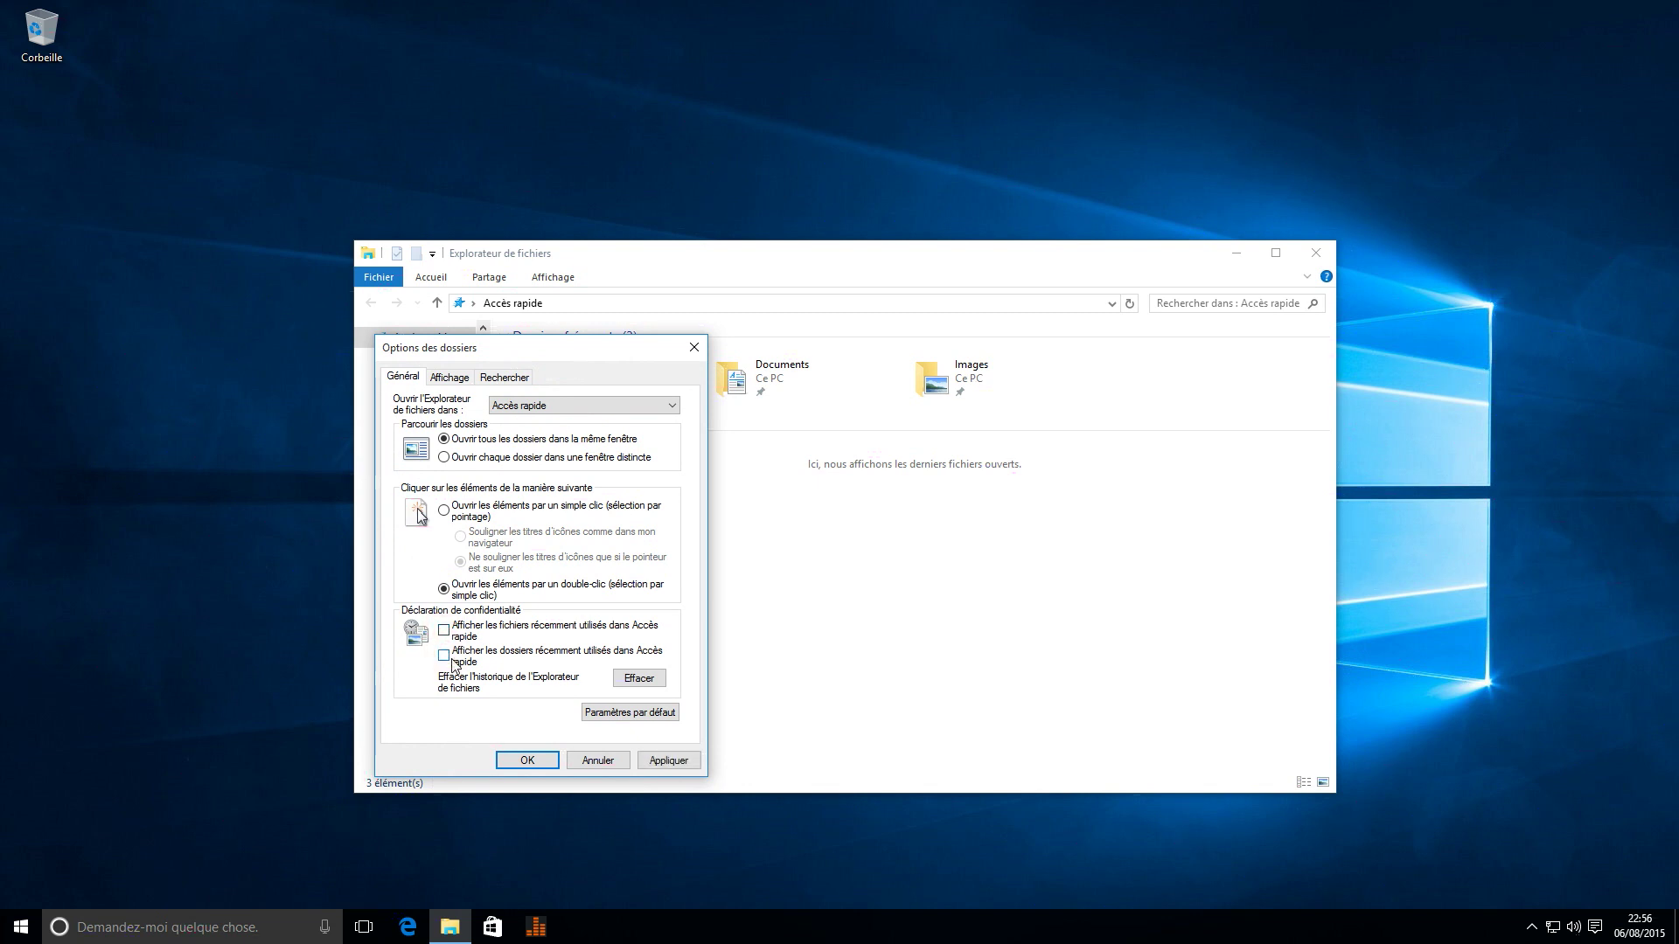
left_click(527, 760)
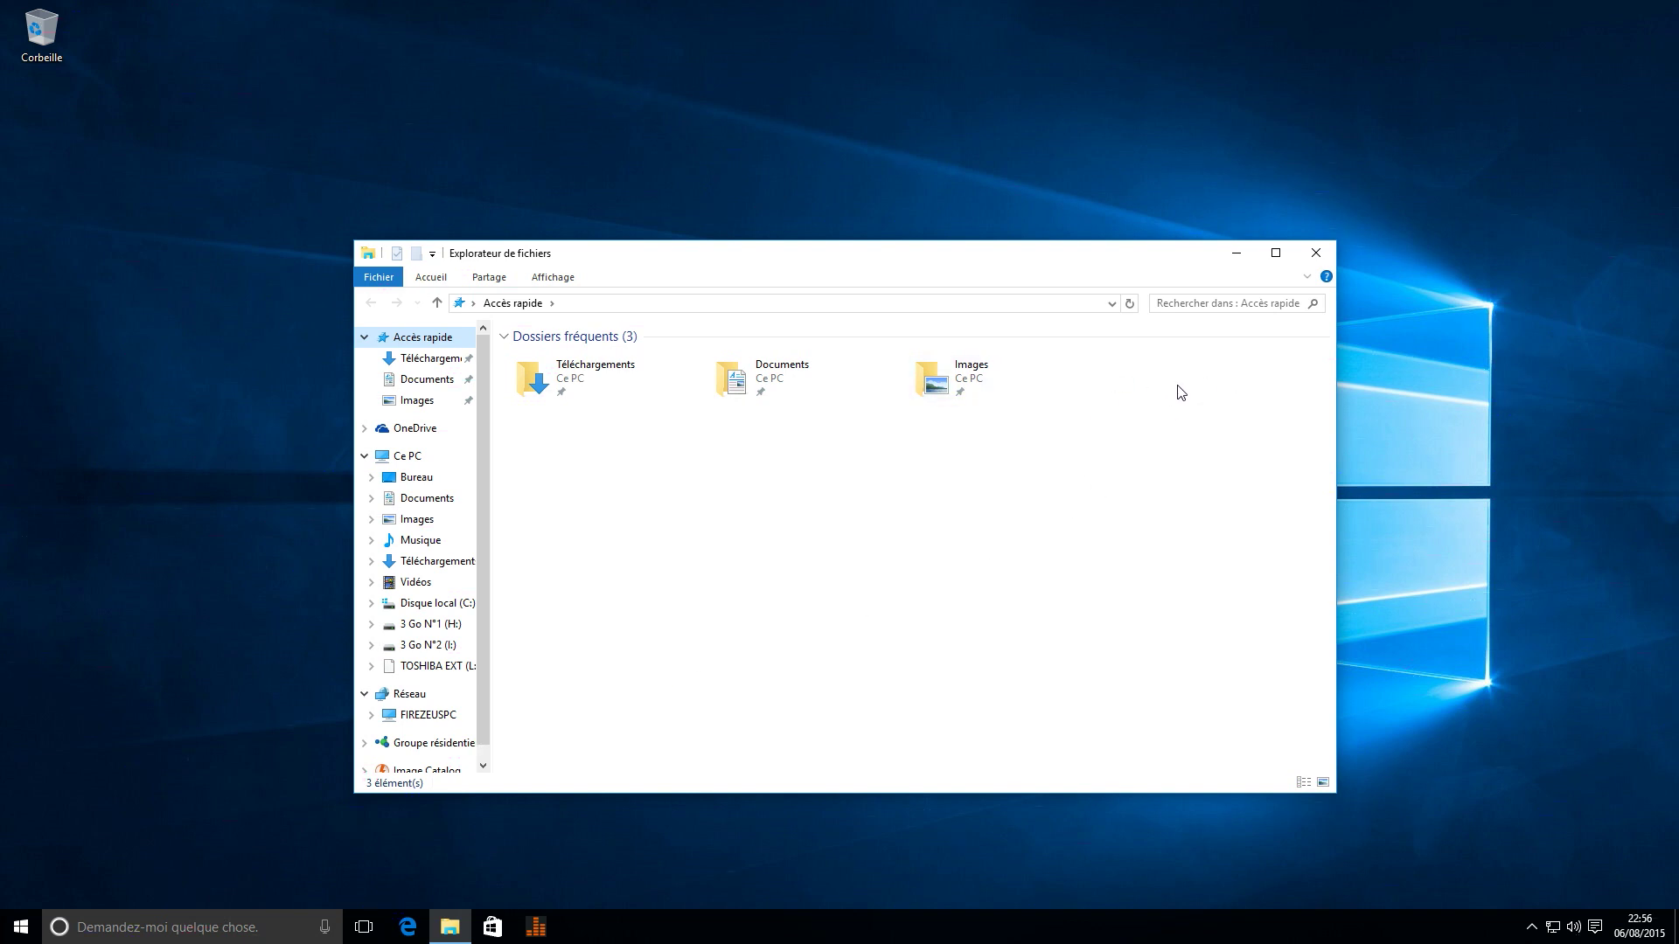
Step: Pin the Bureau folder from Ce PC to Accès rapide, and unpin it again
right_click(425, 483)
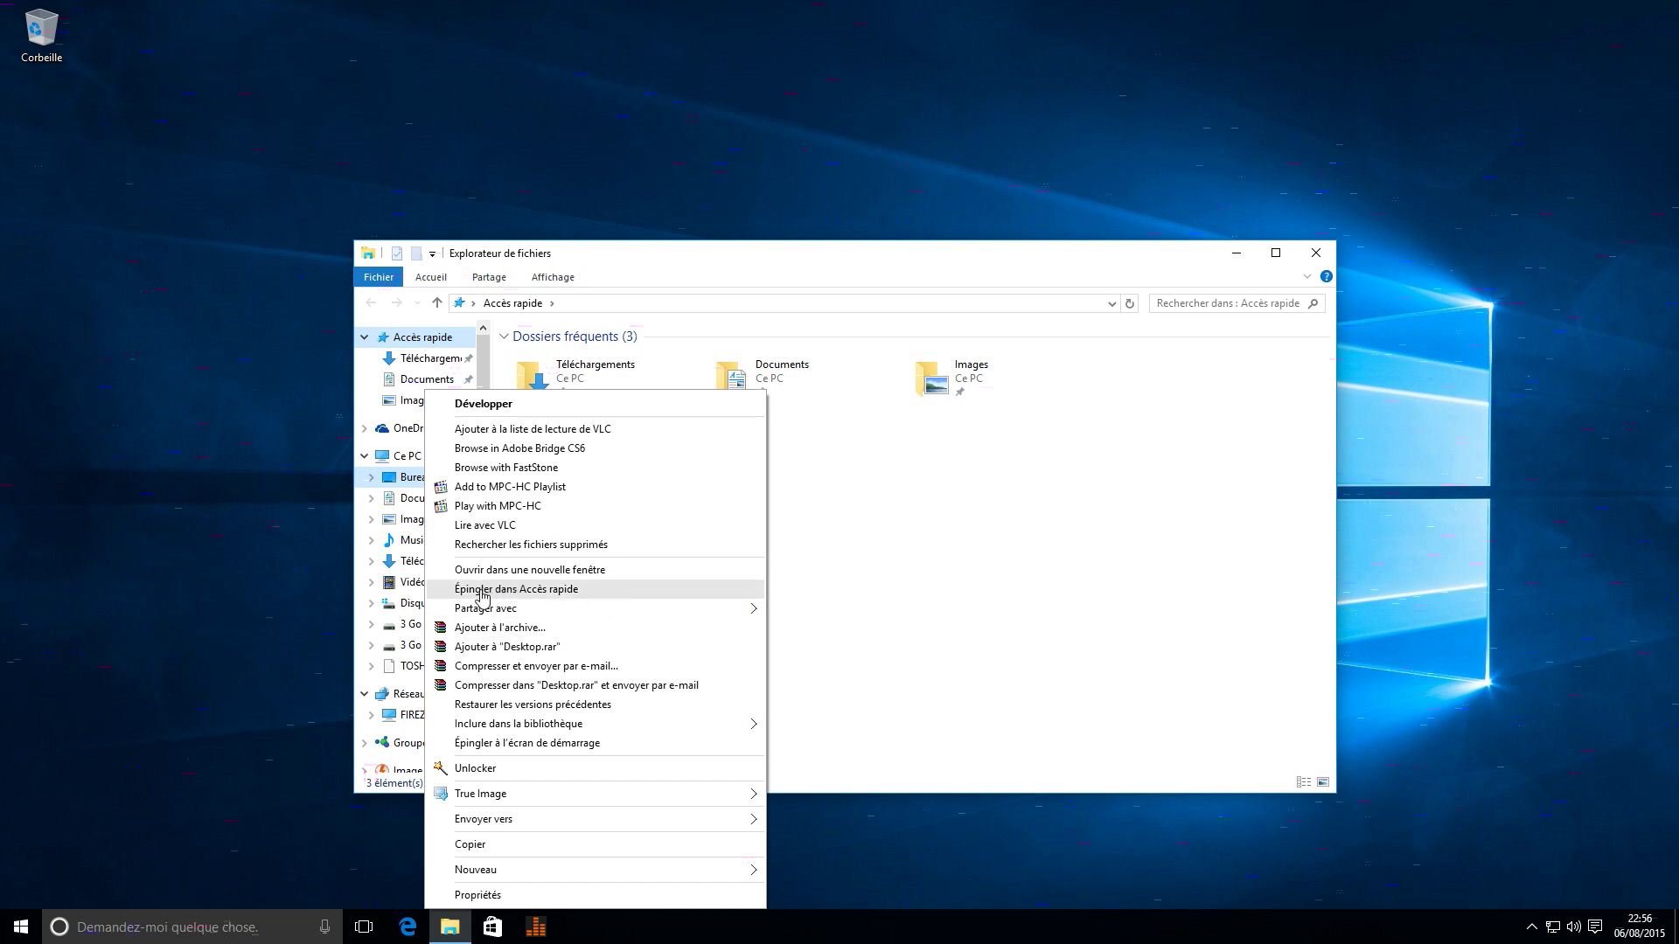
left_click(577, 593)
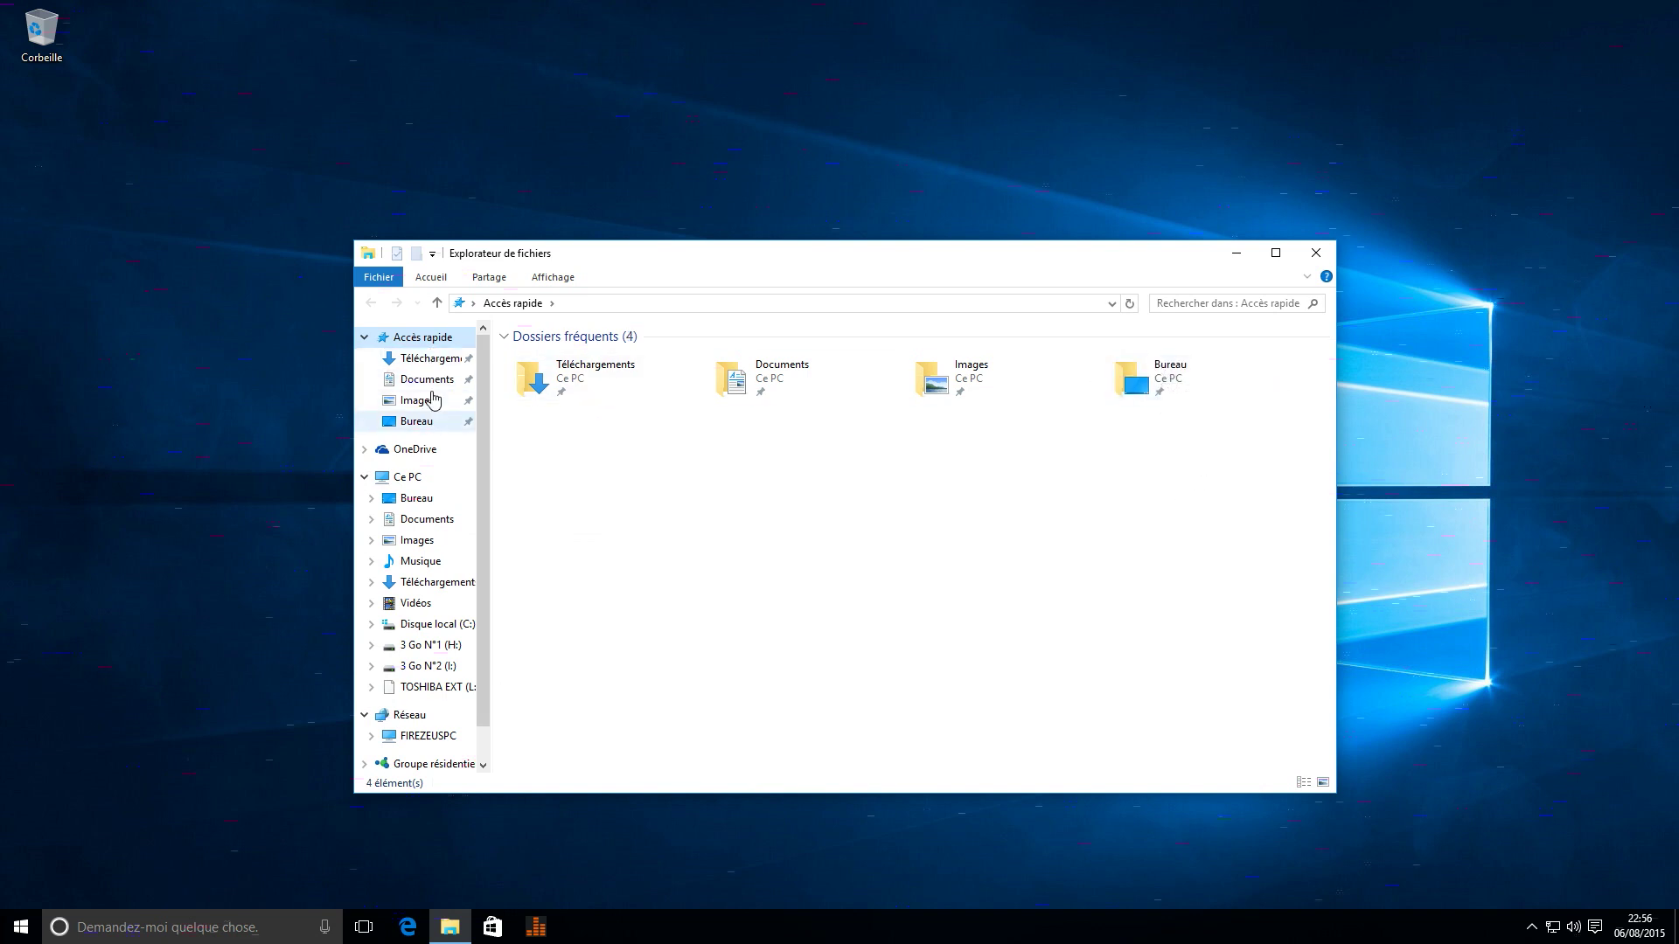
left_click_drag(485, 418, 481, 374)
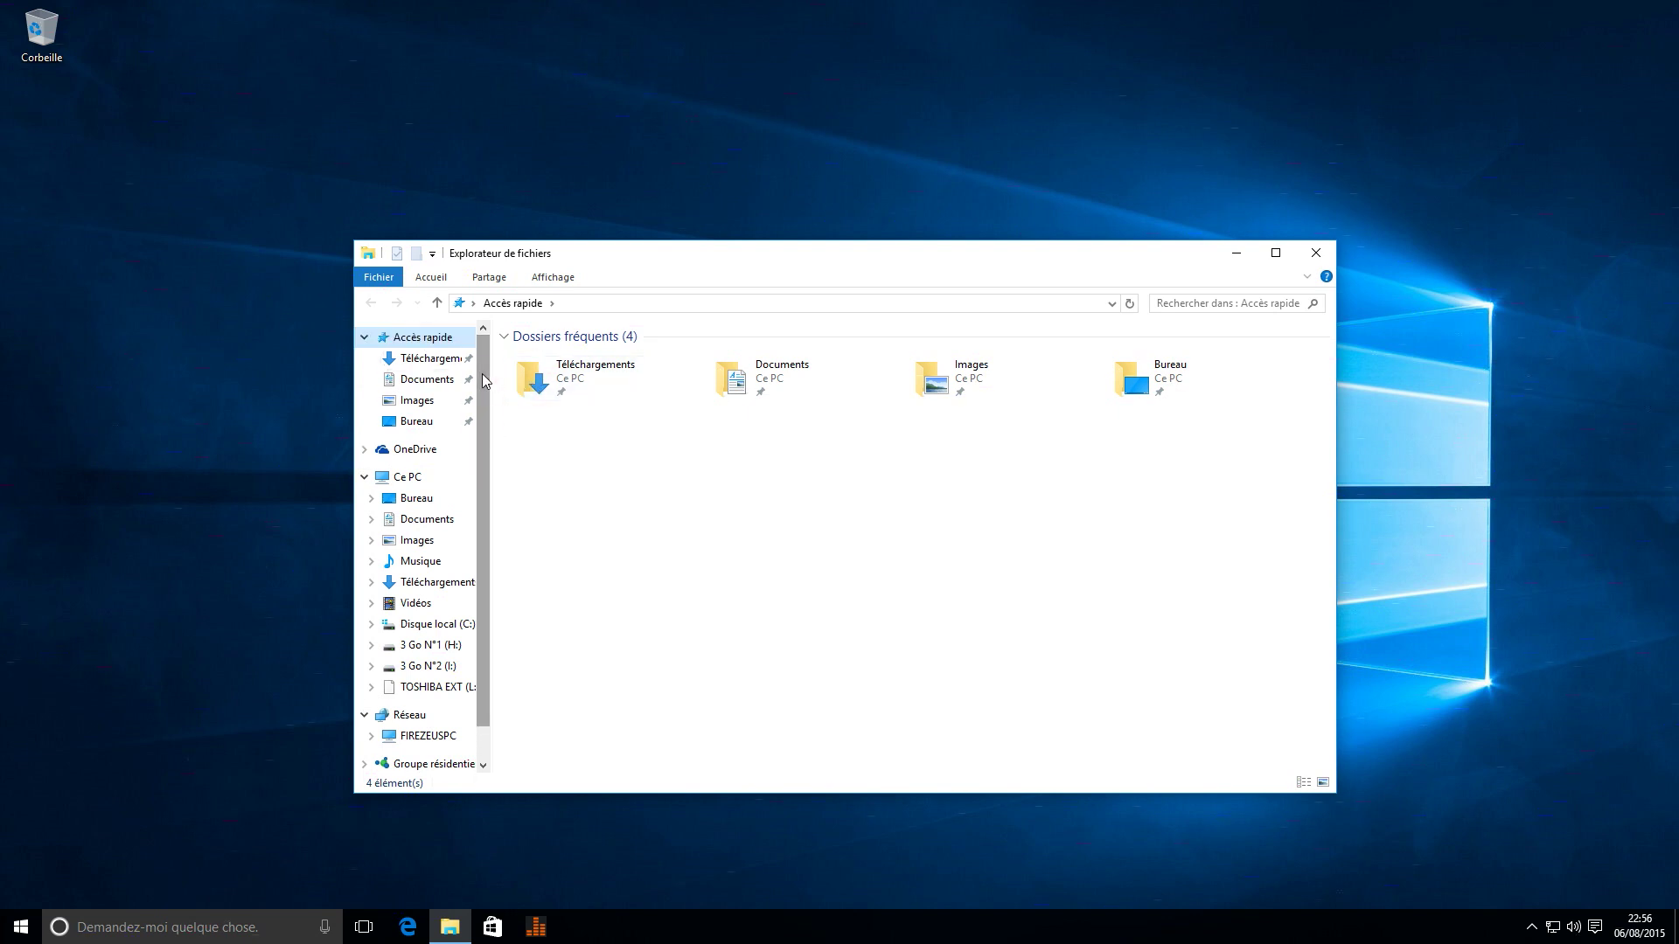
right_click(1167, 382)
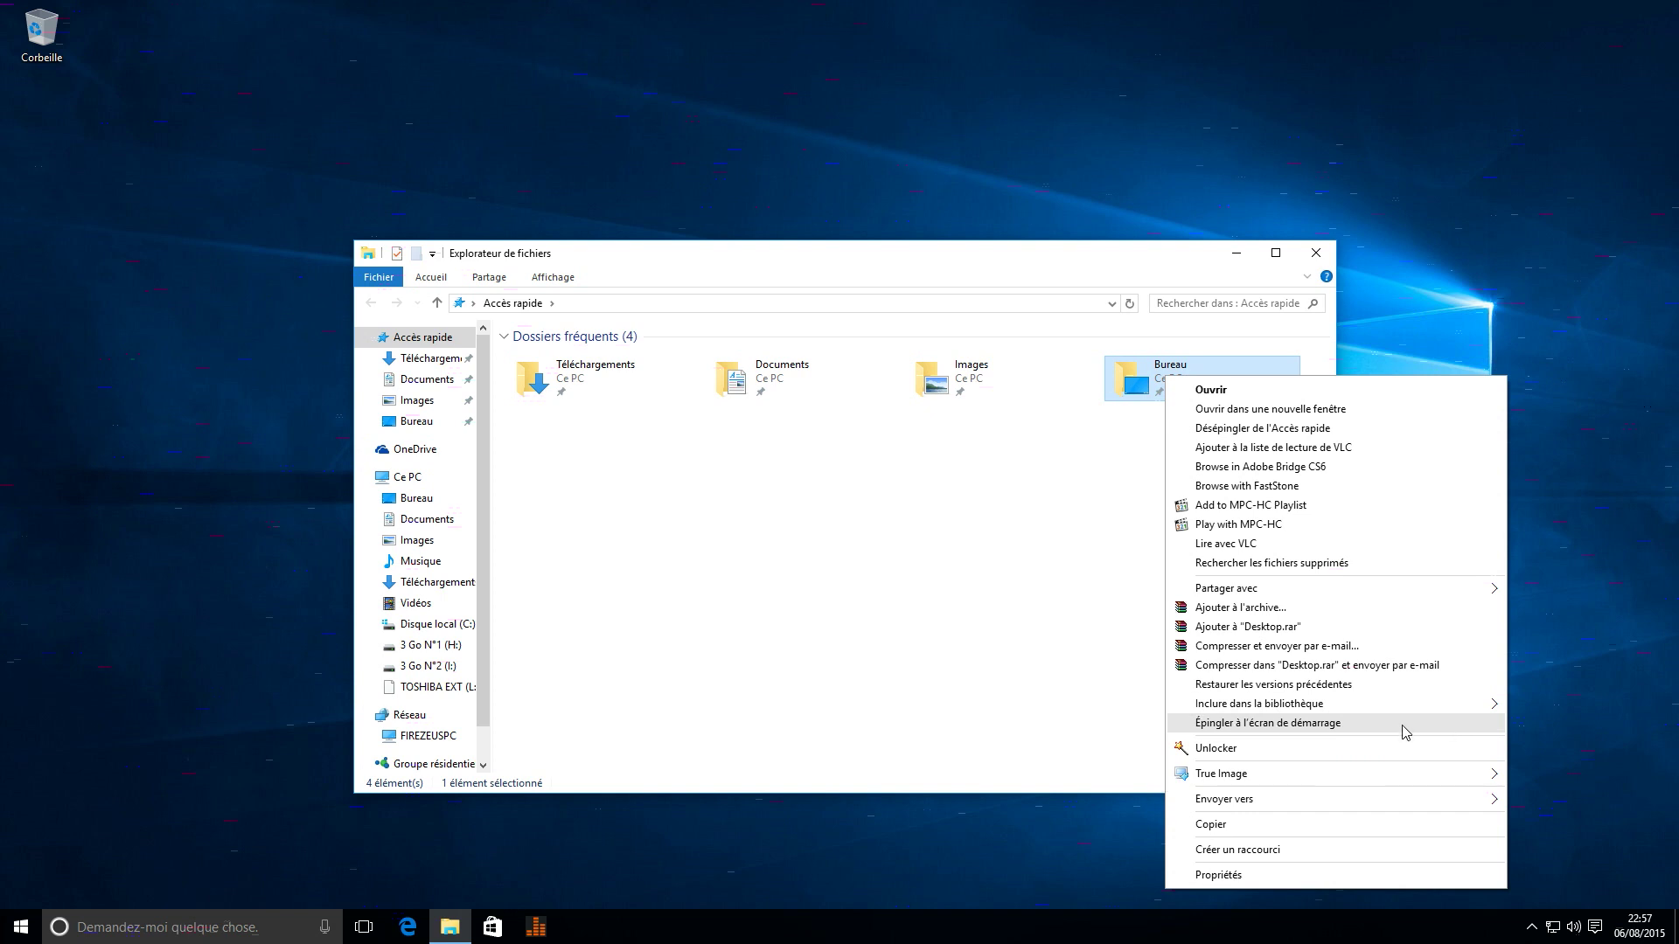
left_click(1261, 428)
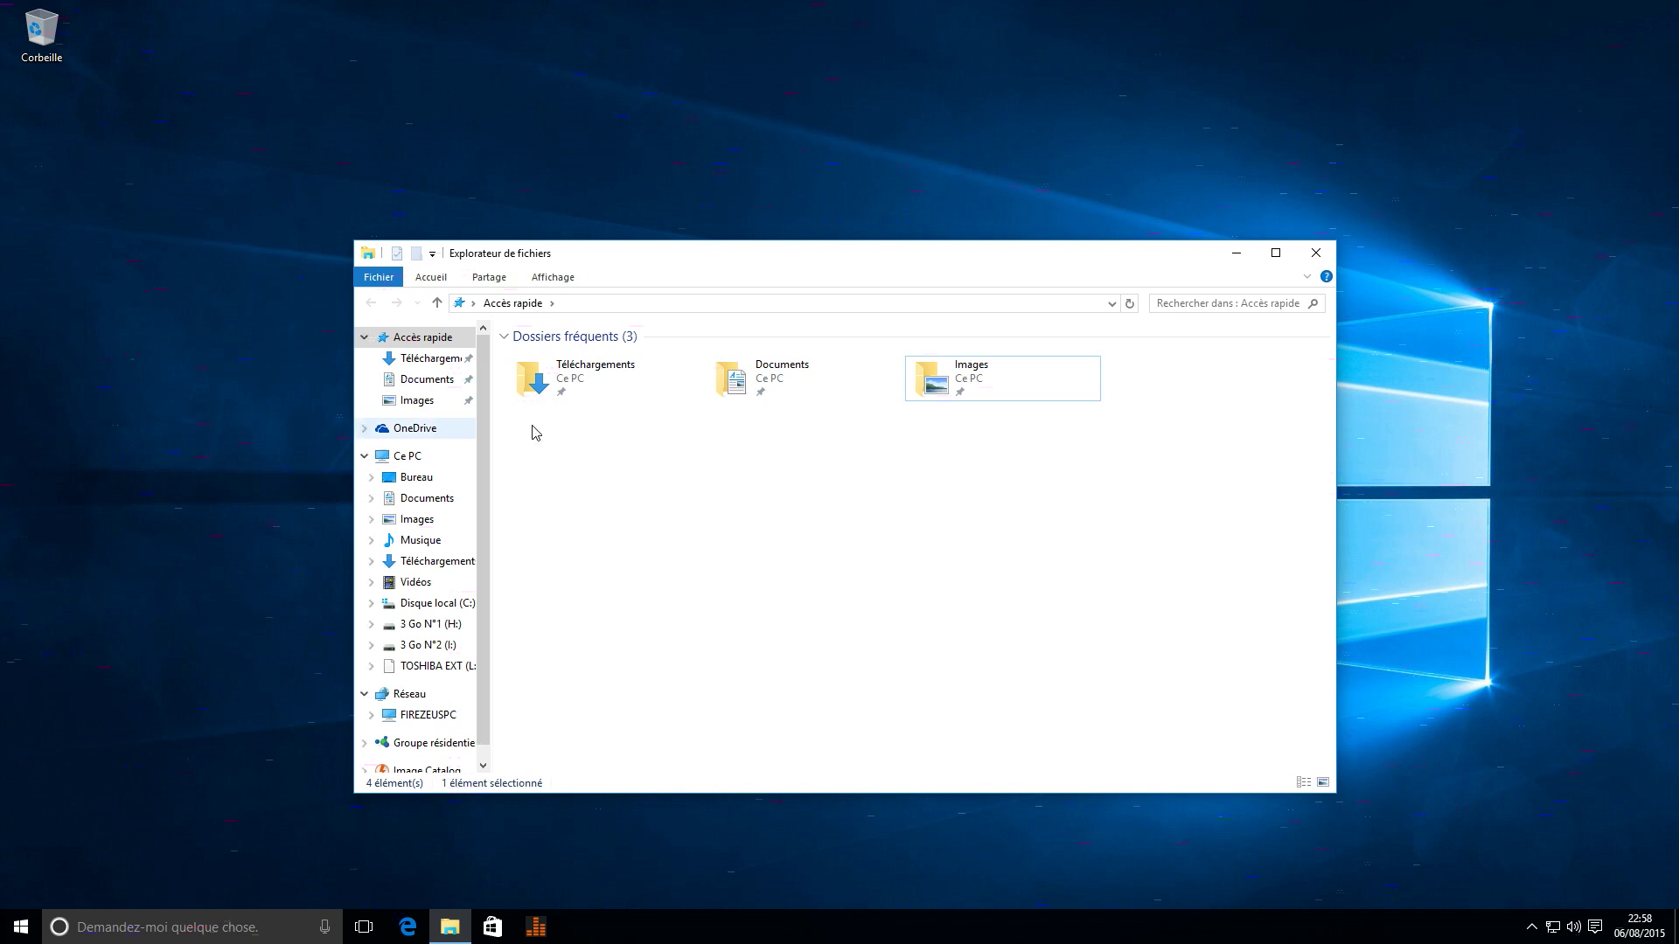
Step: Snap the File Explorer window to the left and right halves of the desktop, and maximize and restore it
mouse_move(674, 262)
left_mouse_down()
mouse_move(654, 276)
mouse_move(676, 276)
left_mouse_up()
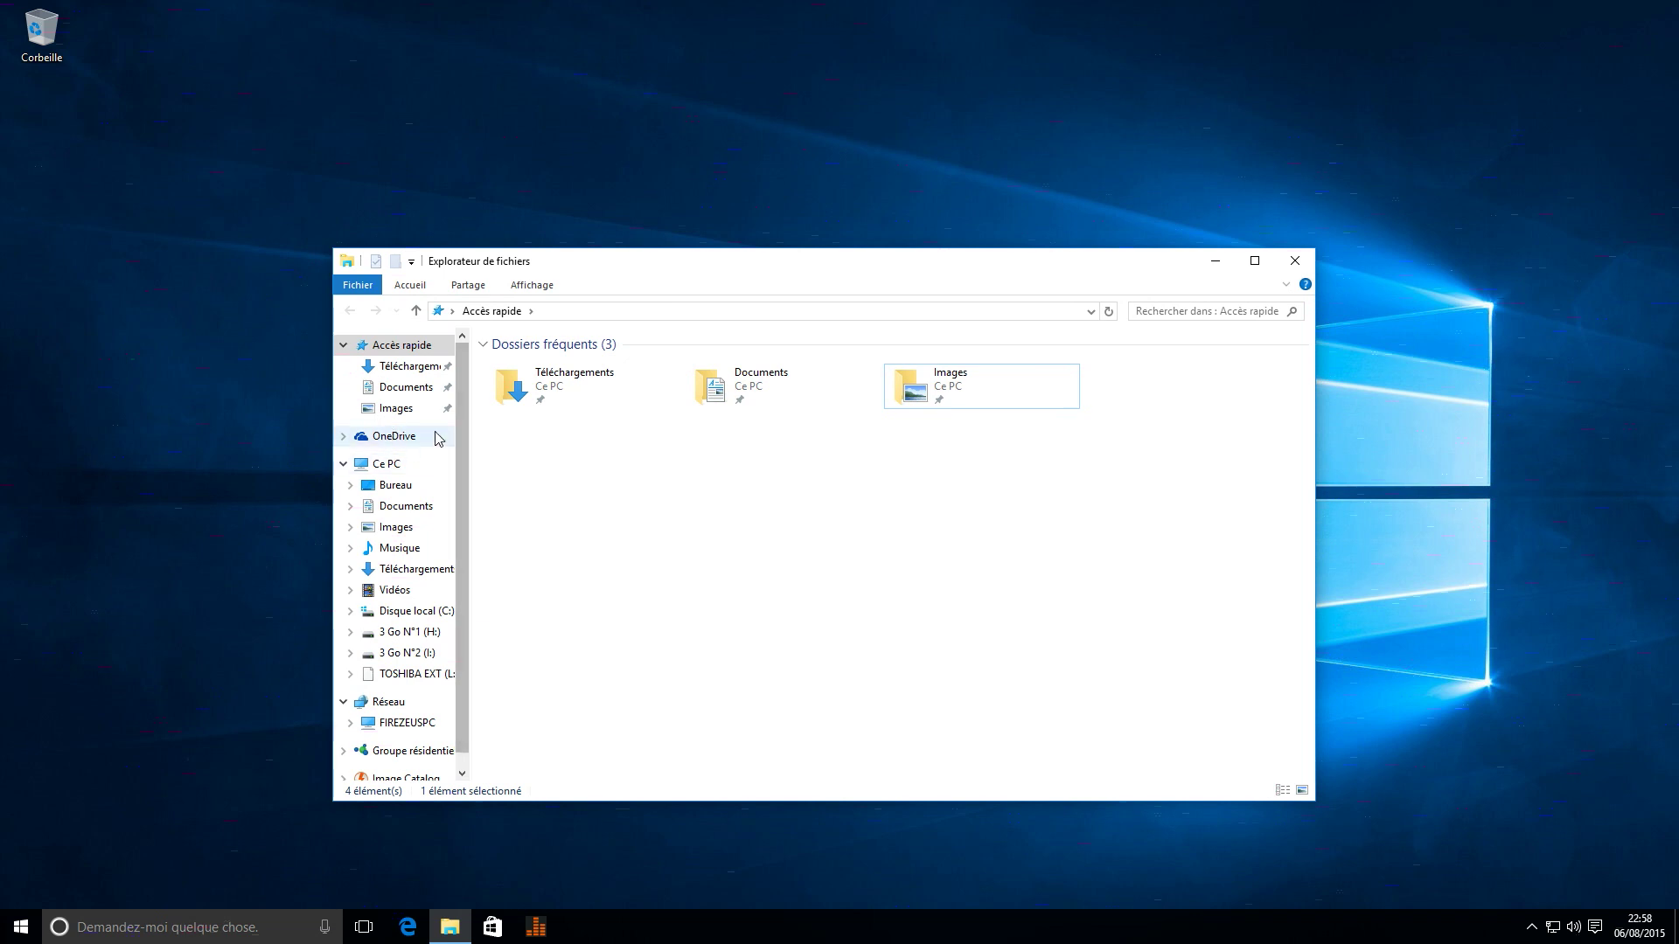
left_click_drag(622, 262, 601, 231)
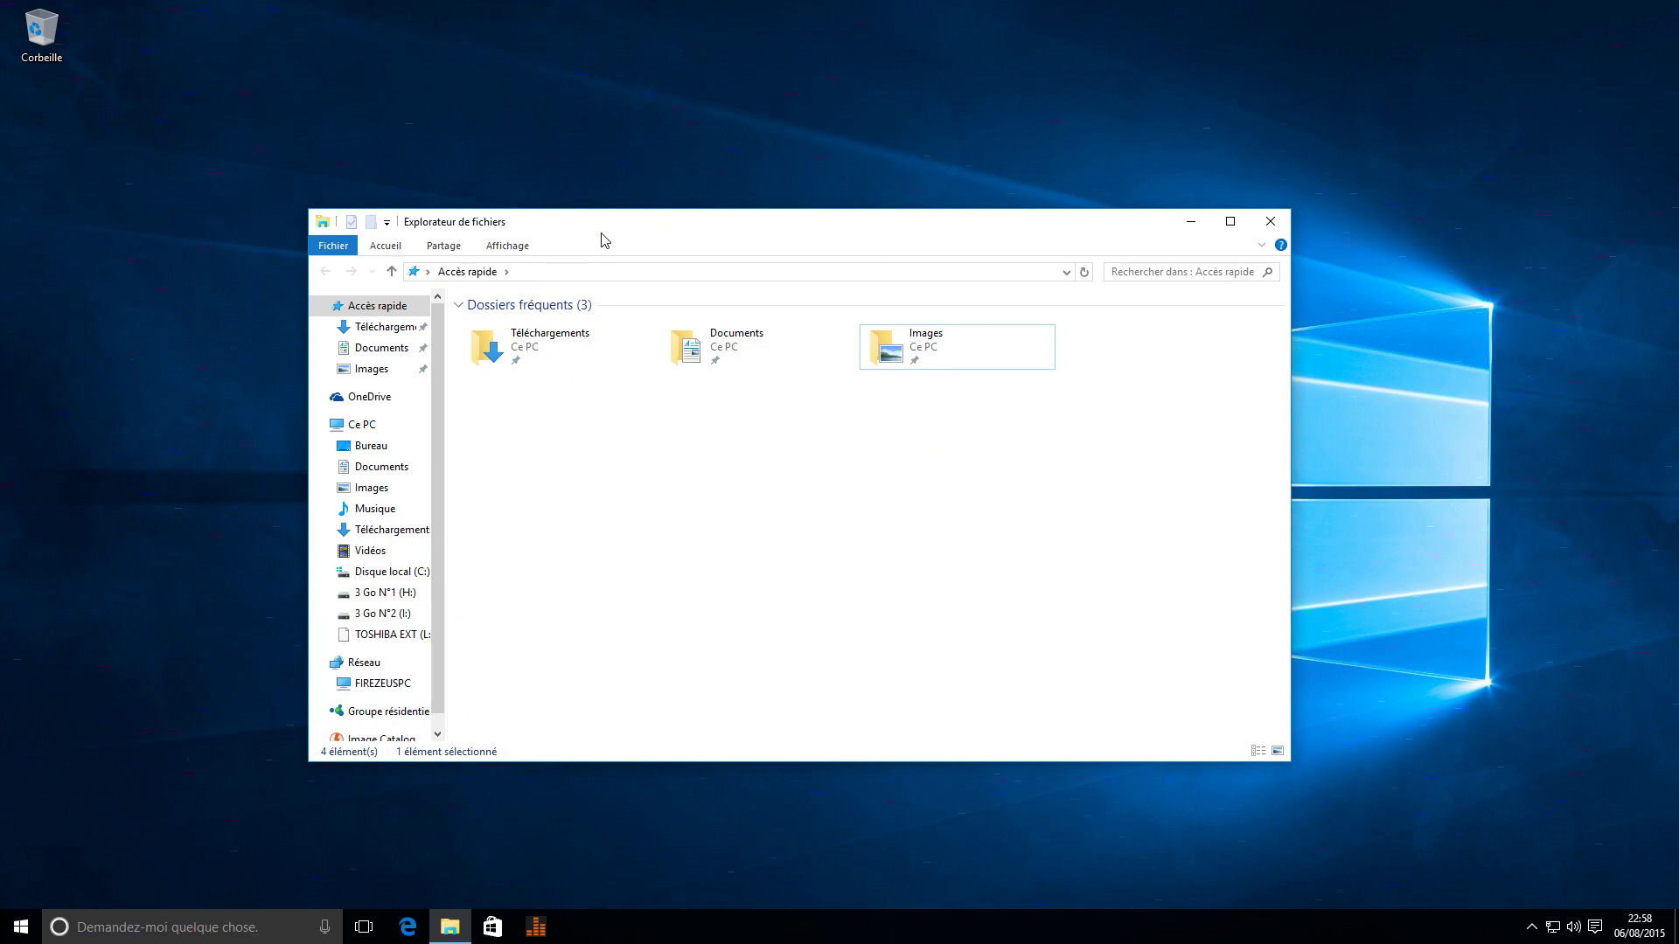
left_click_drag(800, 223, 1, 377)
left_click_drag(424, 17, 939, 326)
left_click_drag(1284, 349, 1678, 341)
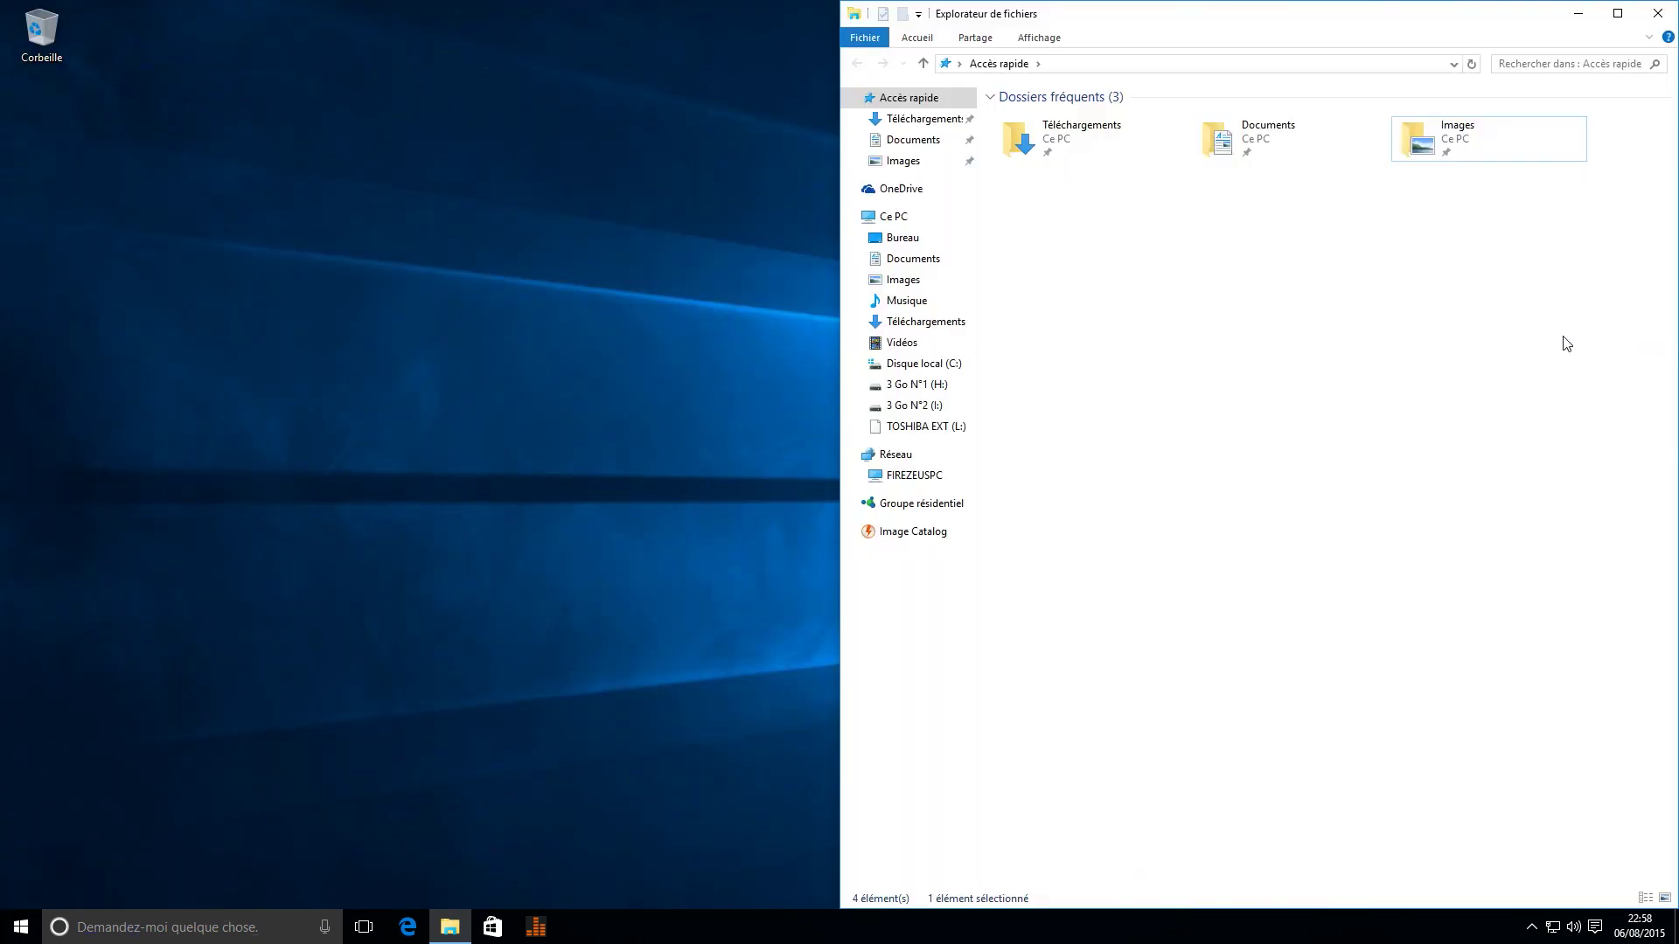
left_click_drag(1259, 20, 749, 0)
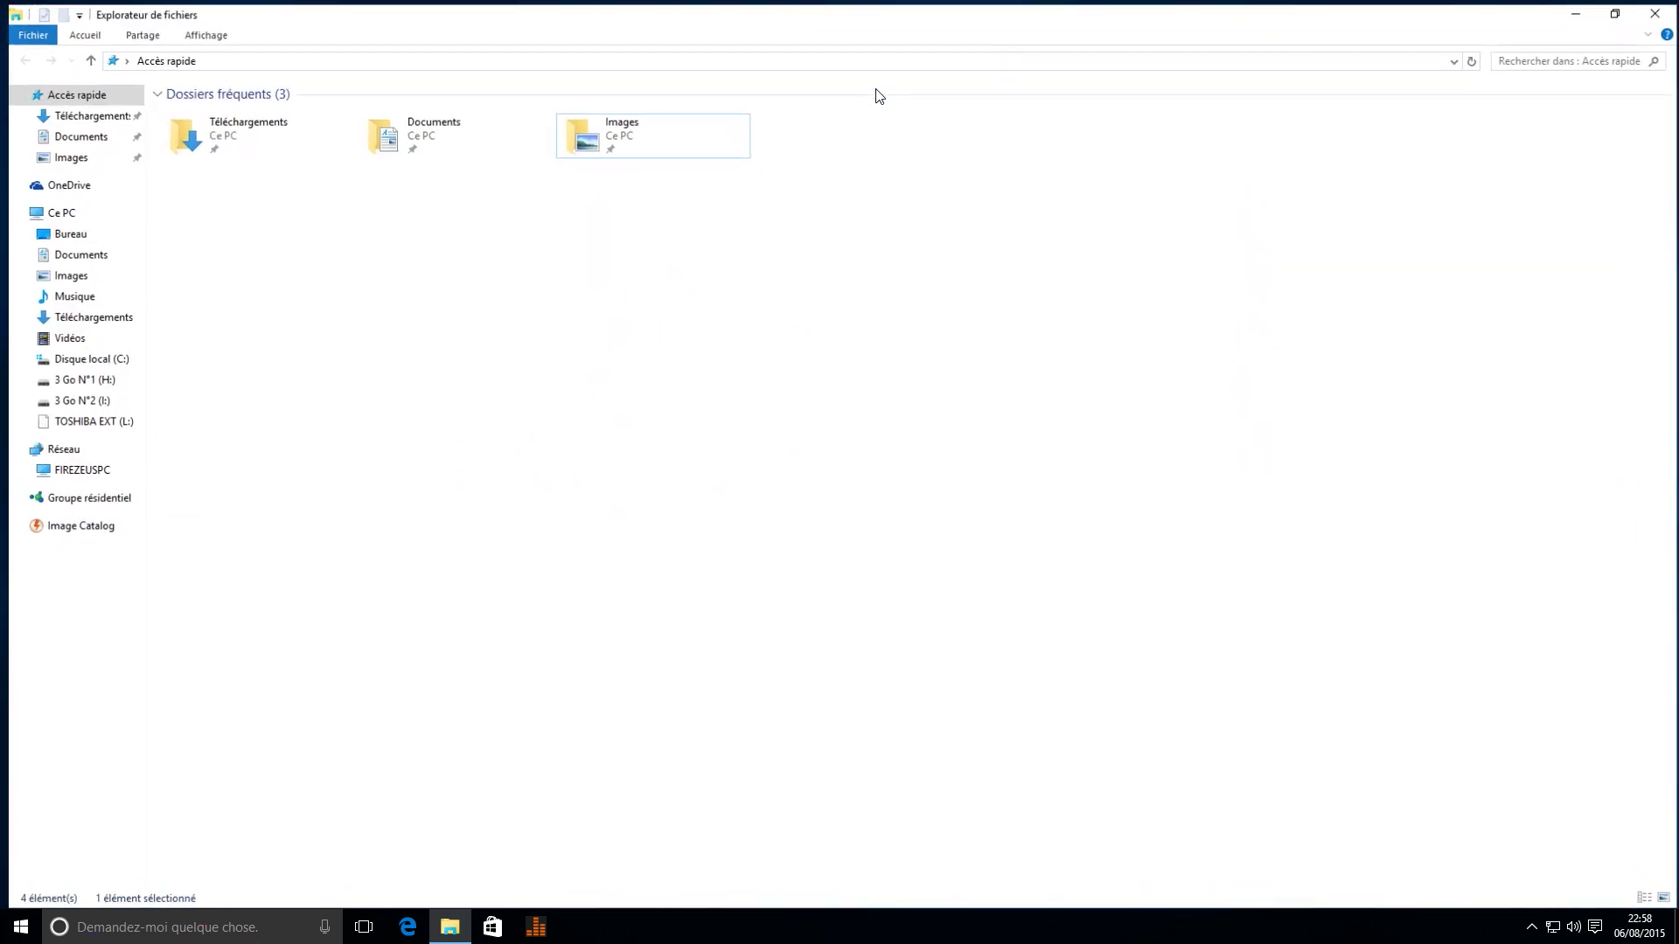
double_click(787, 19)
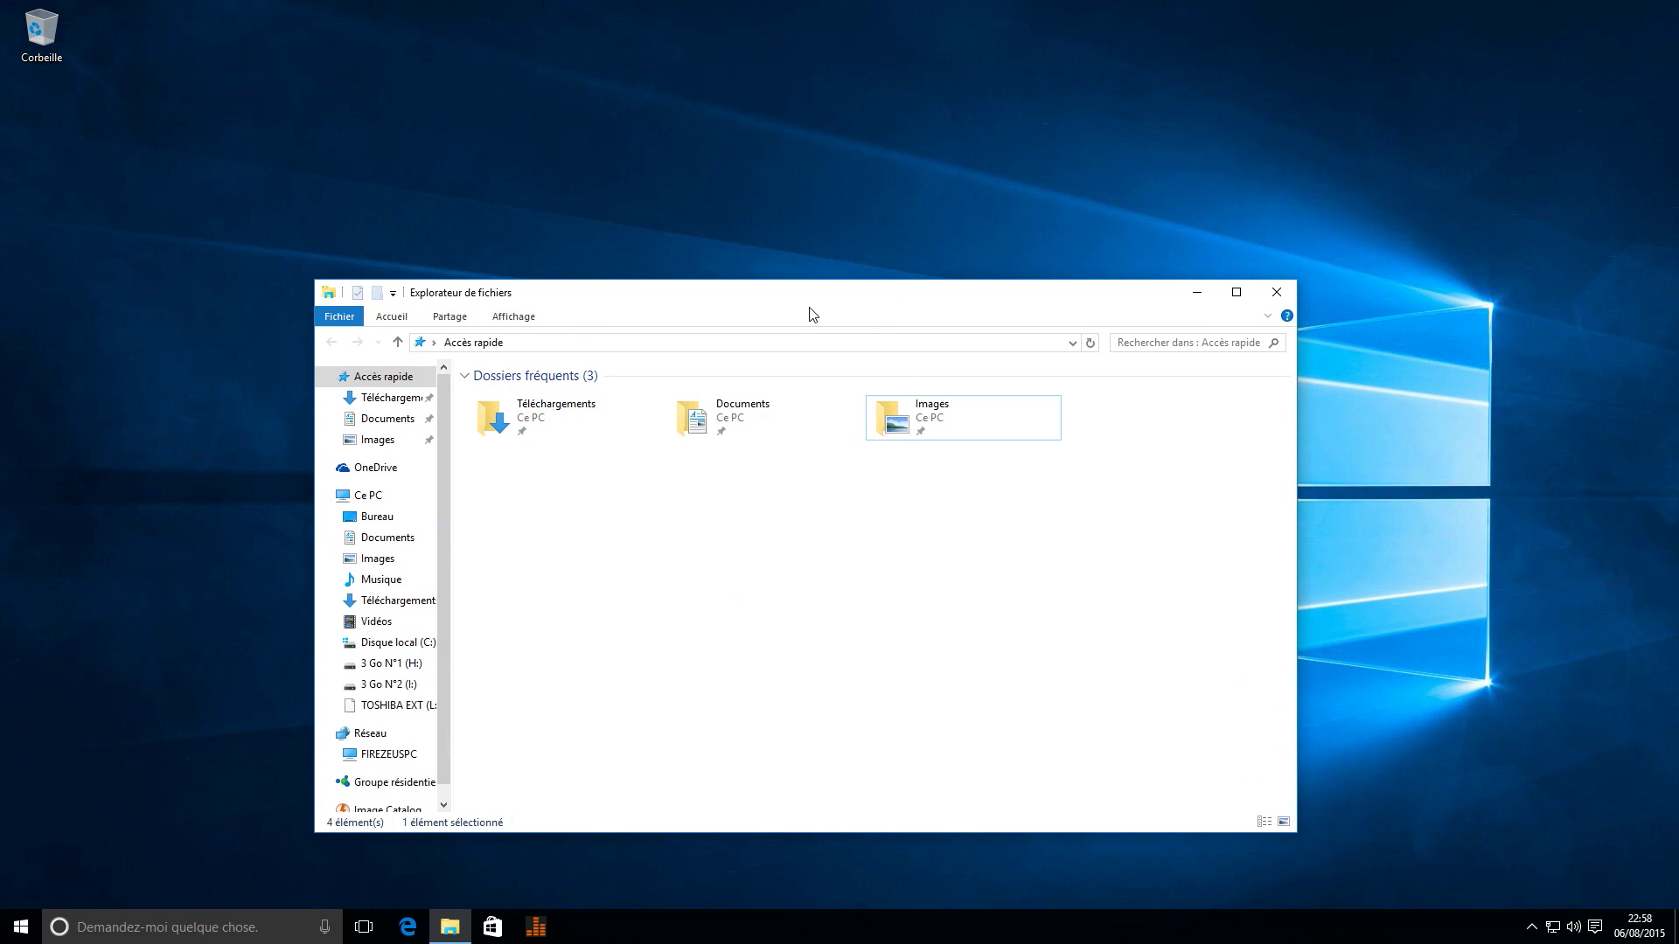
Step: Snap the File Explorer window to the upper-left quarter of the desktop, undock it and close it
left_click_drag(787, 292, 3, 7)
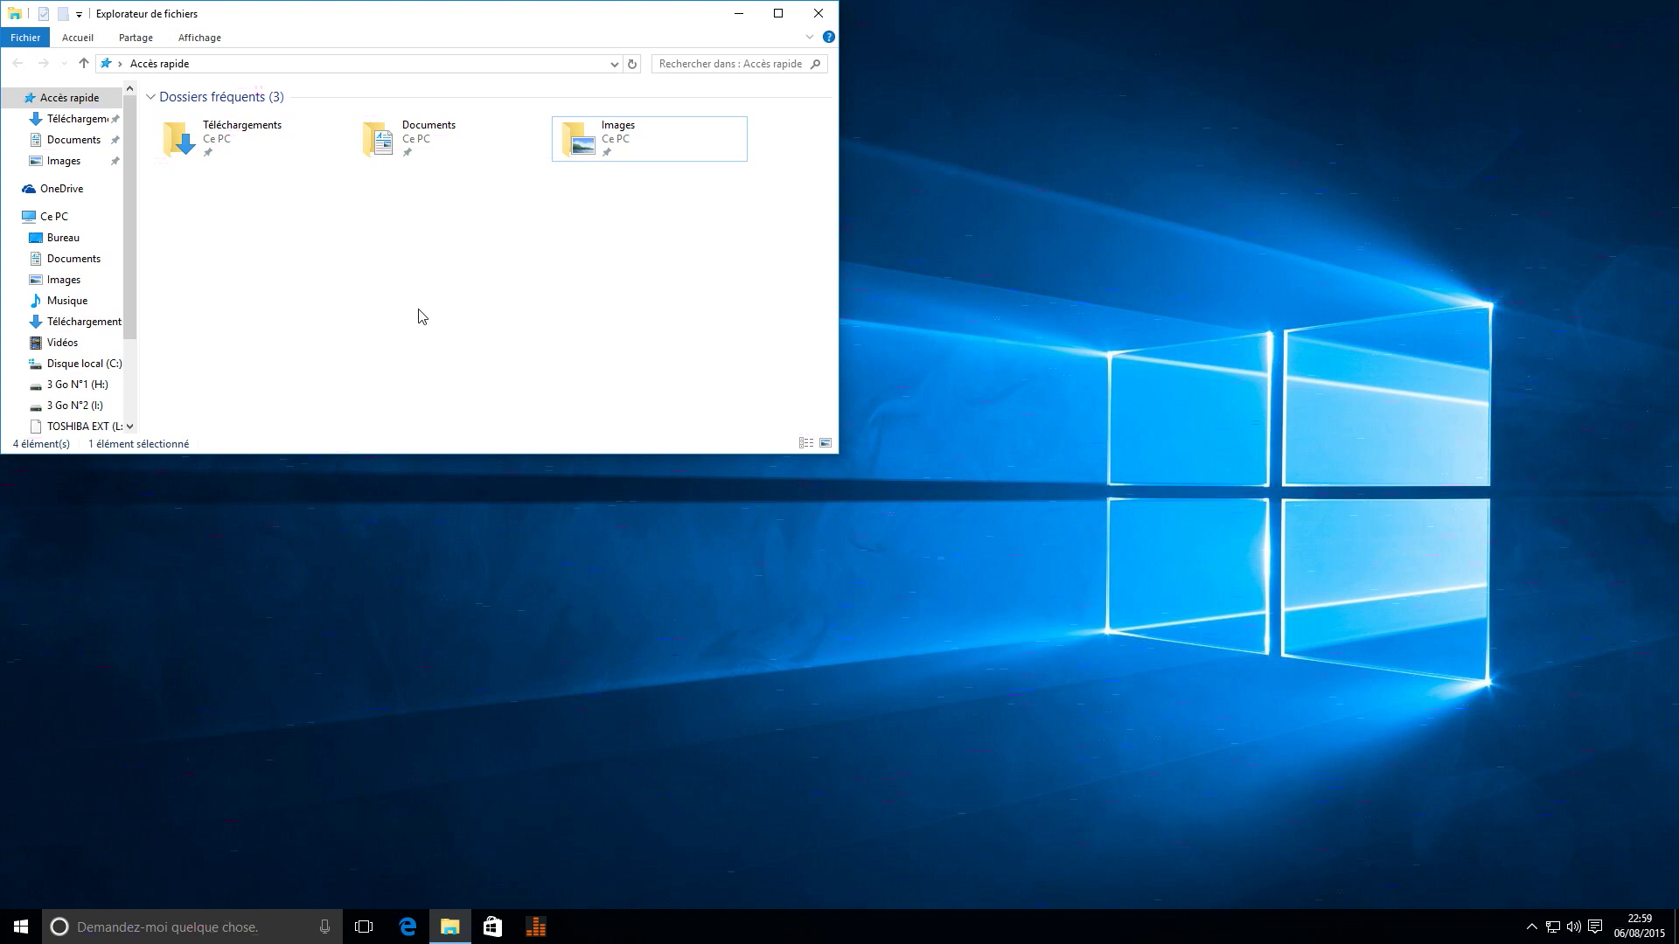
left_click_drag(494, 12, 899, 202)
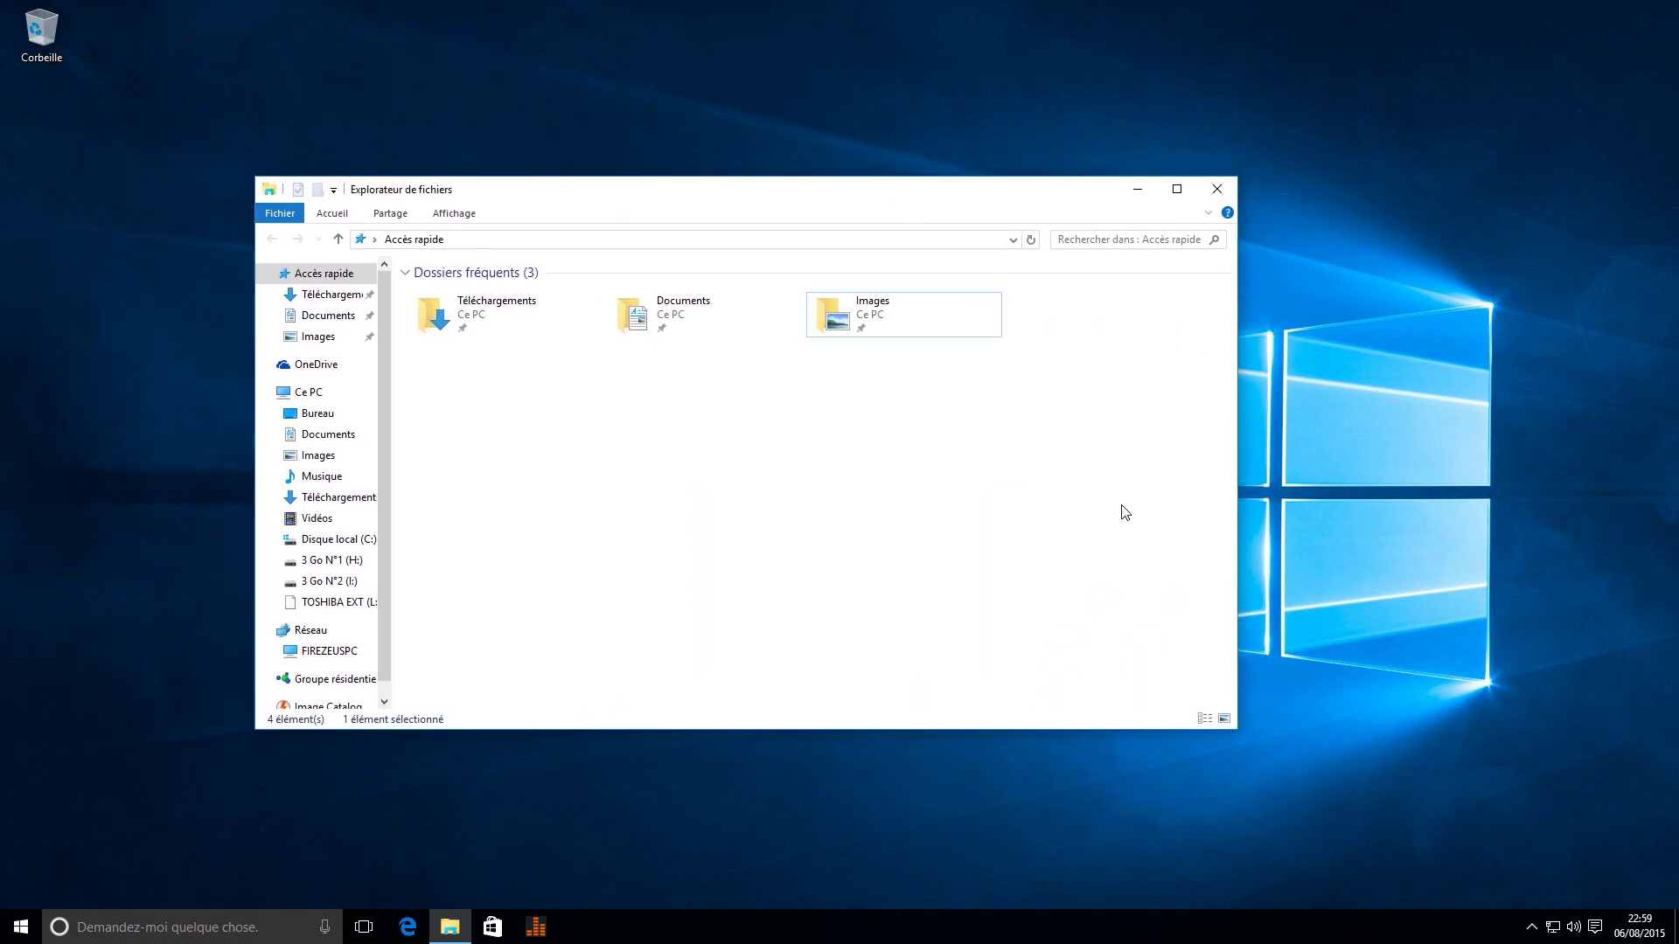
left_click(1217, 189)
left_click(648, 403)
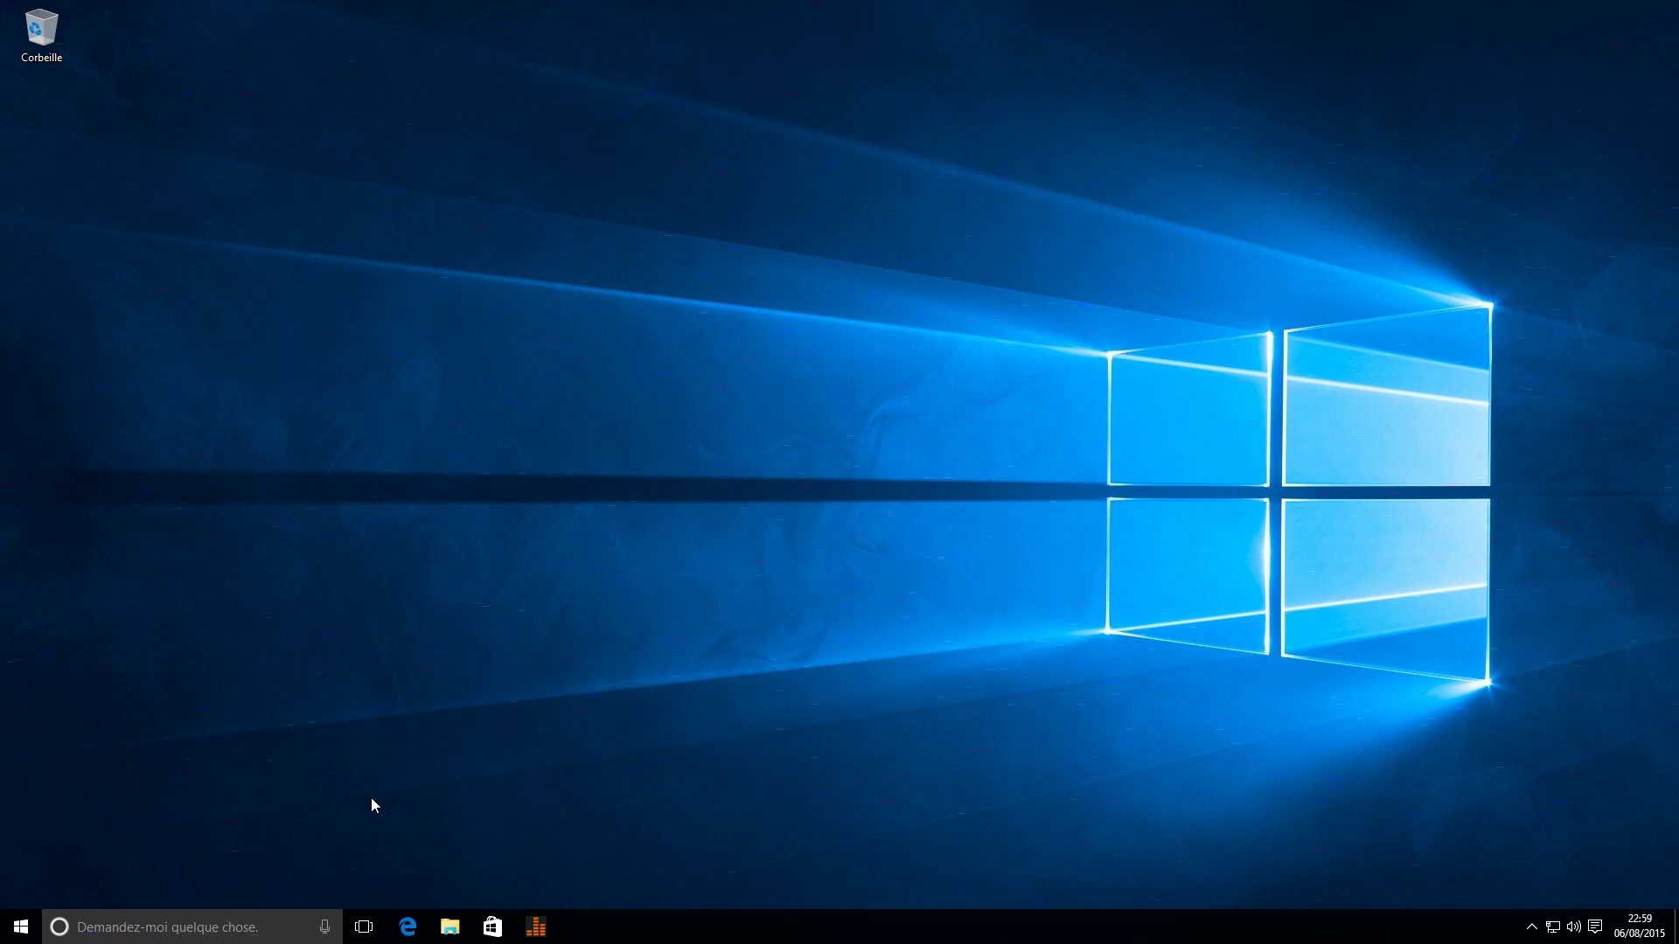
Step: Open the Xbox app from Start and go to its Jeux DVR section
left_click(21, 927)
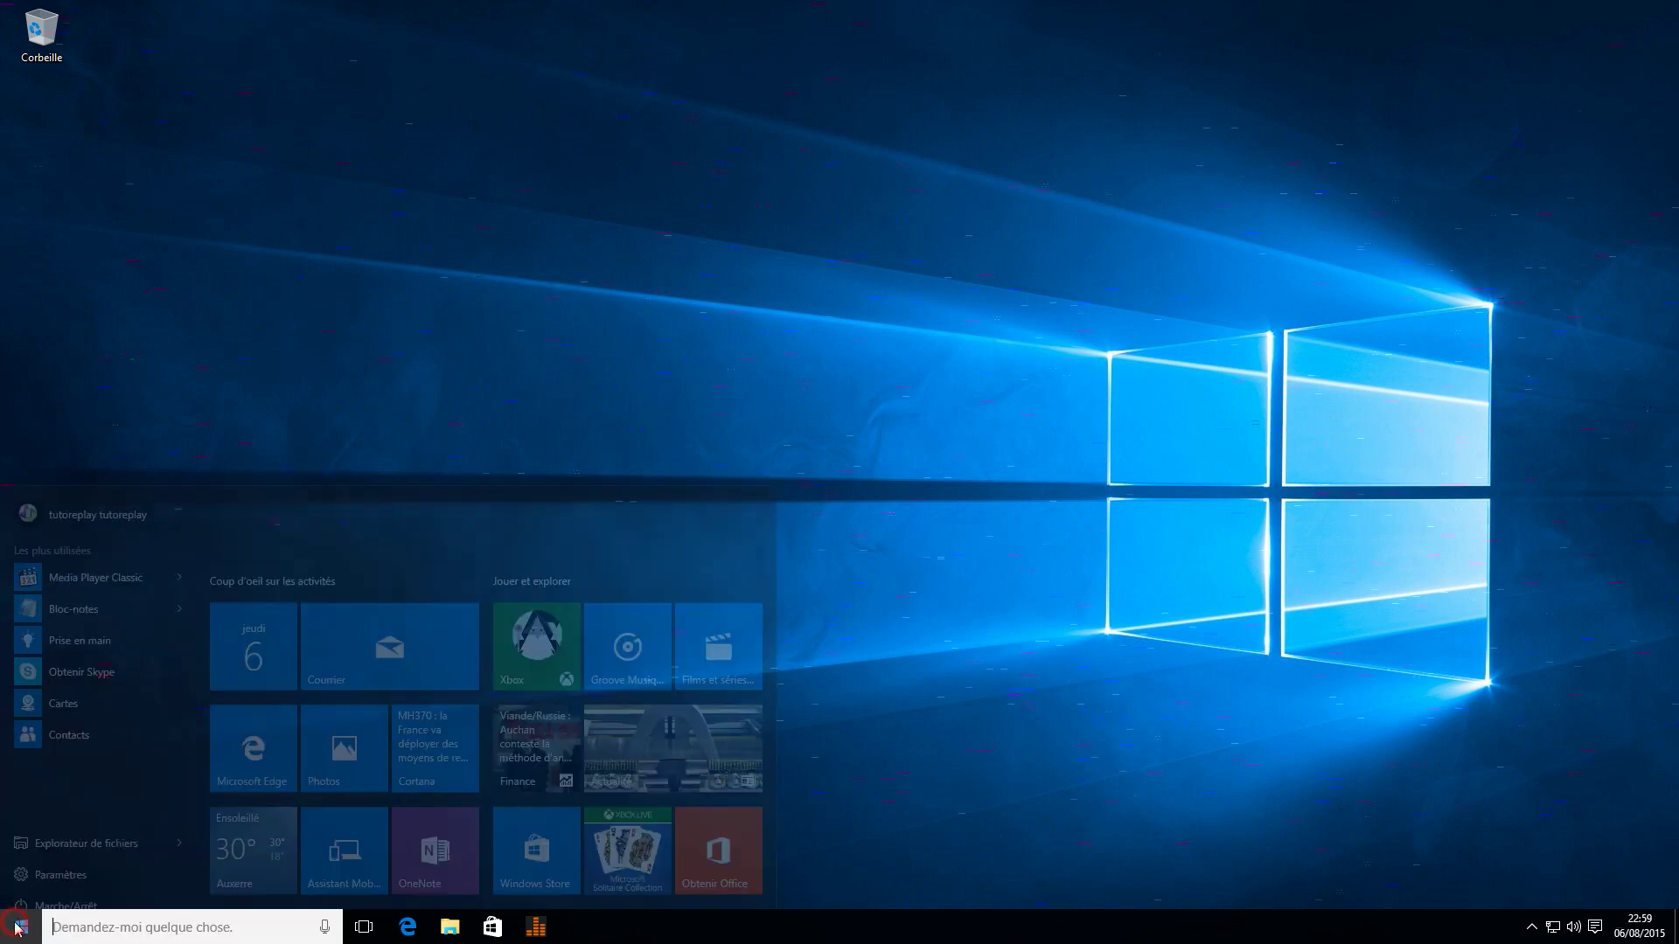
left_click(533, 516)
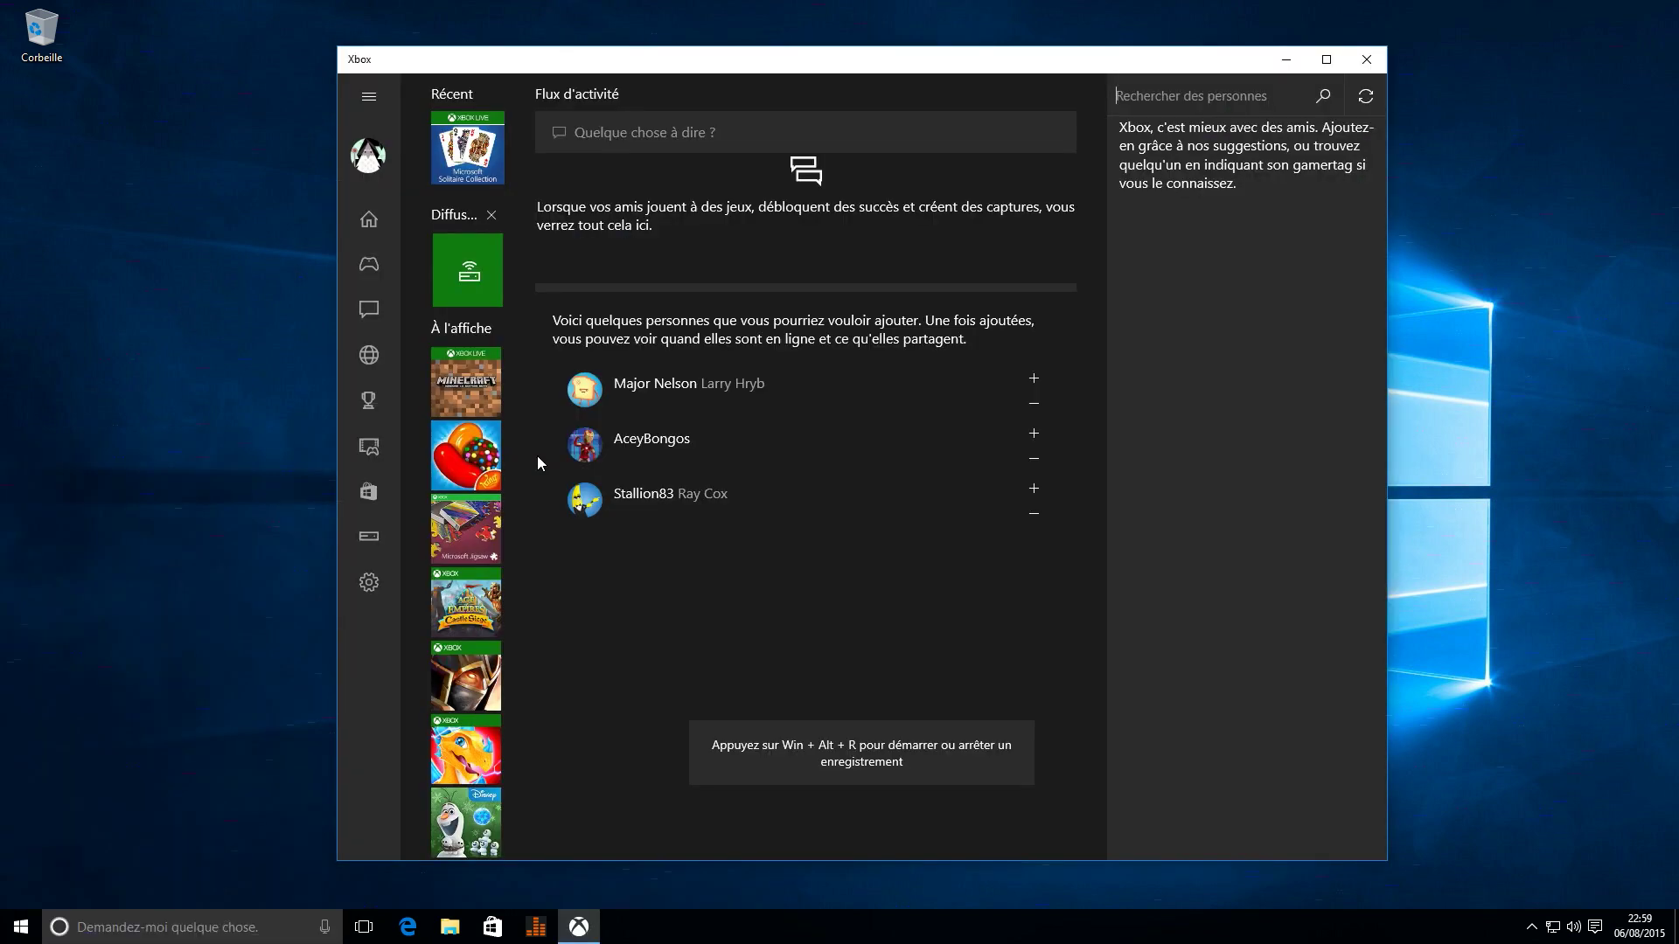
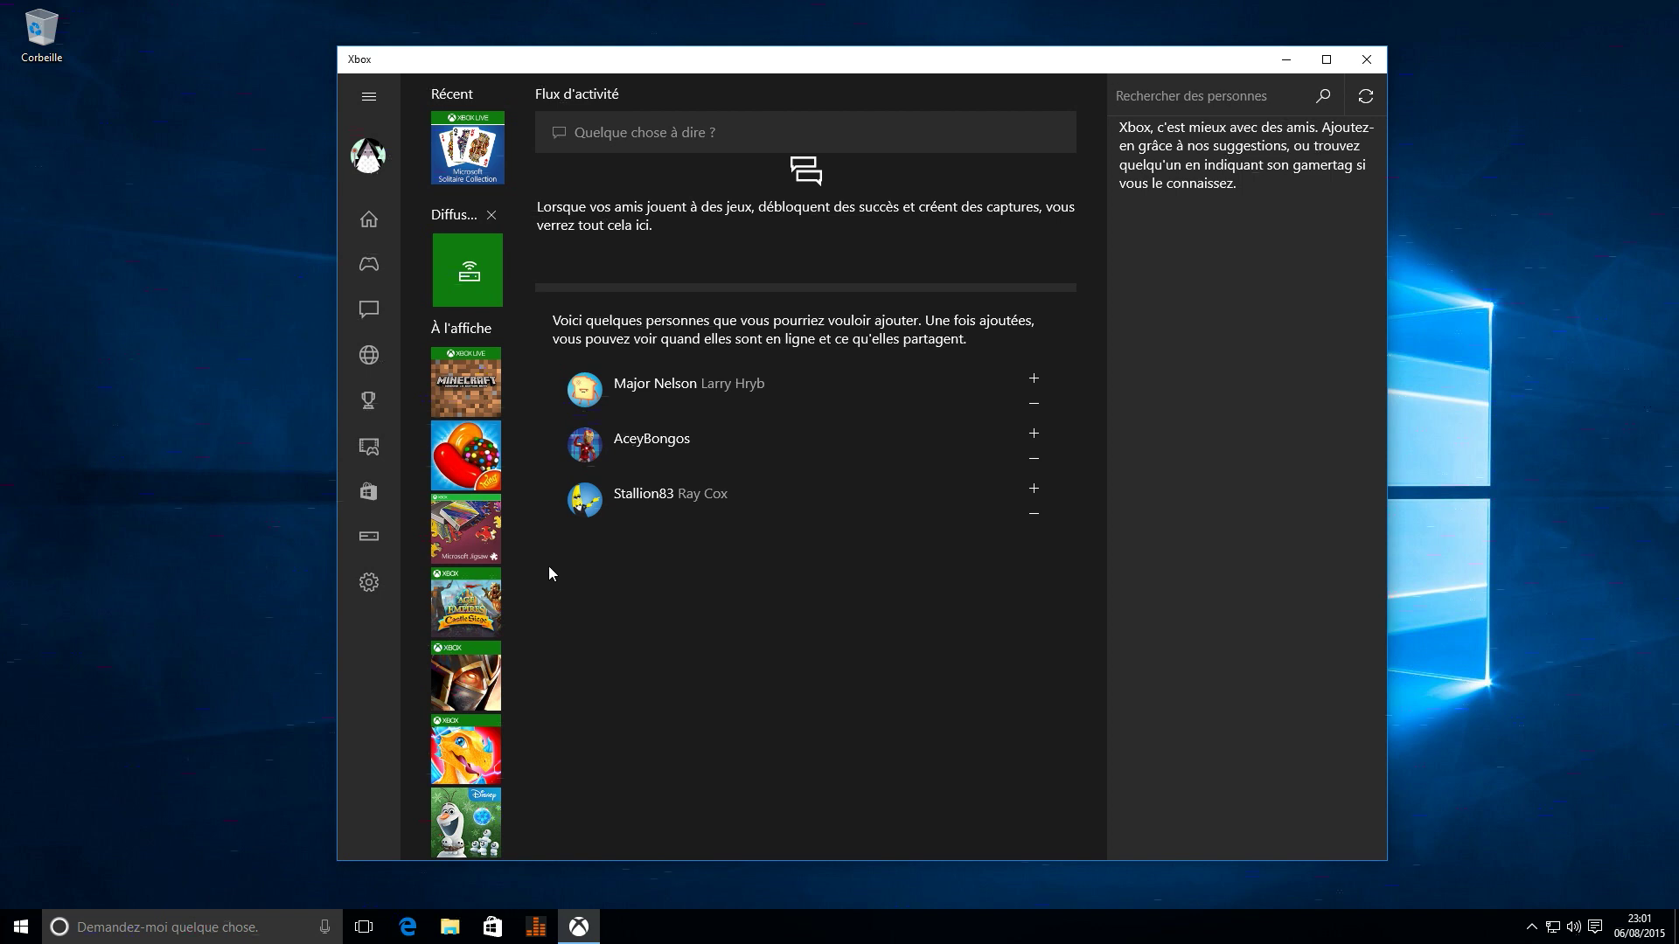
left_click(375, 447)
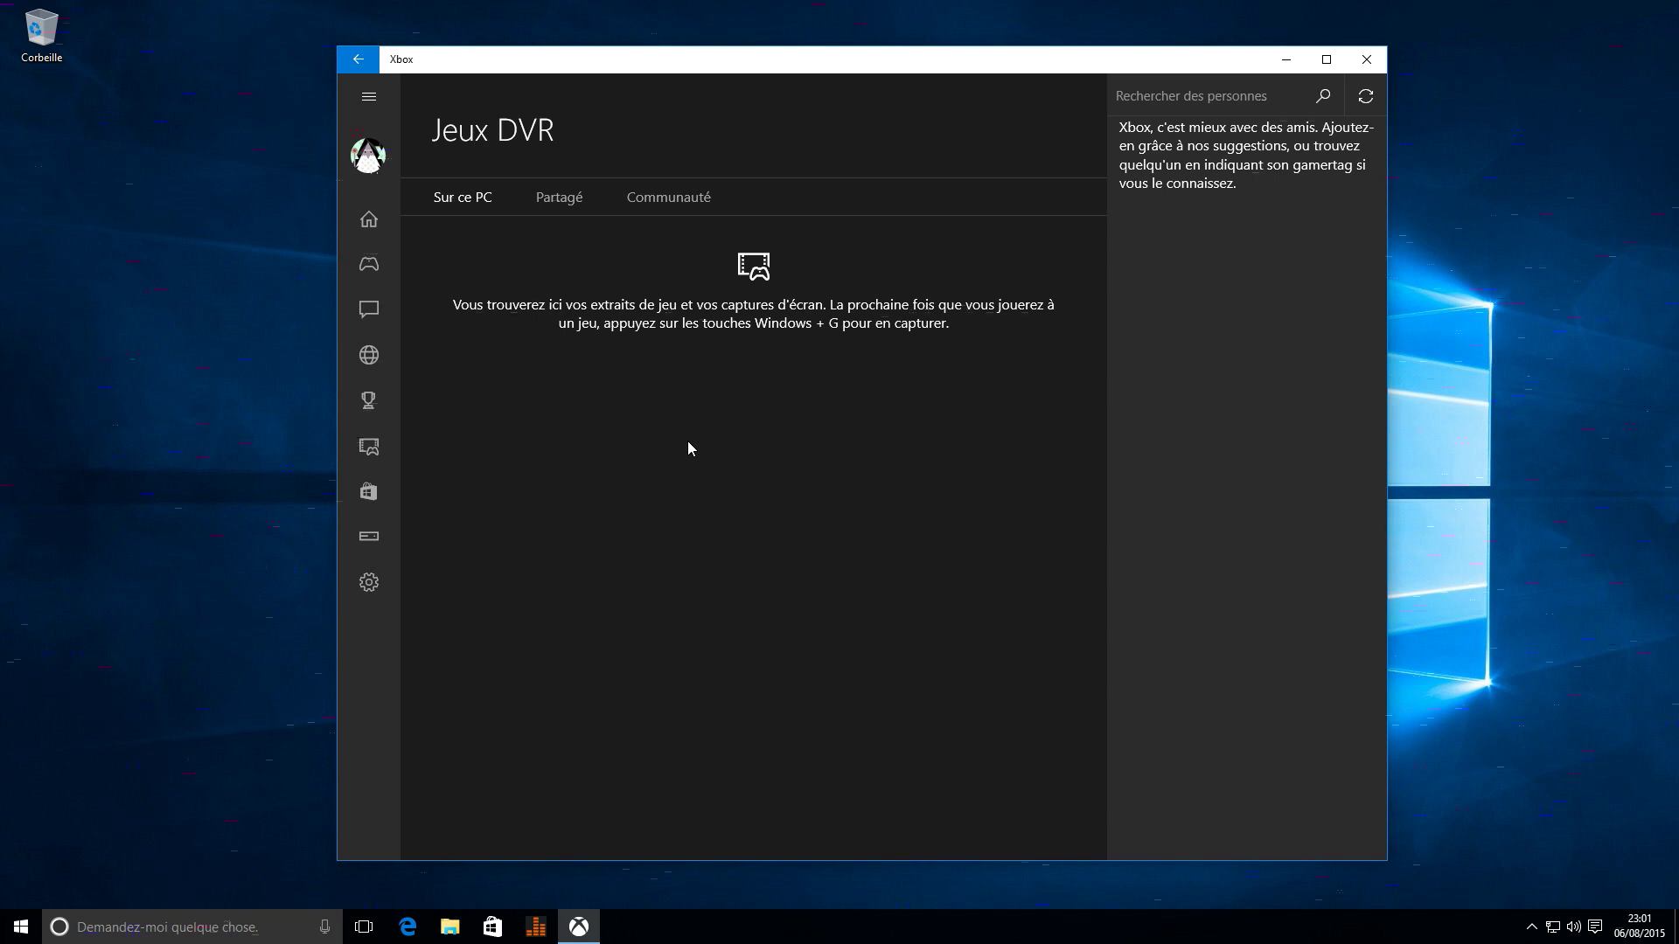
Step: Display the game recording bar over the Xbox app, dismiss it and reposition the Xbox window
key("super+g")
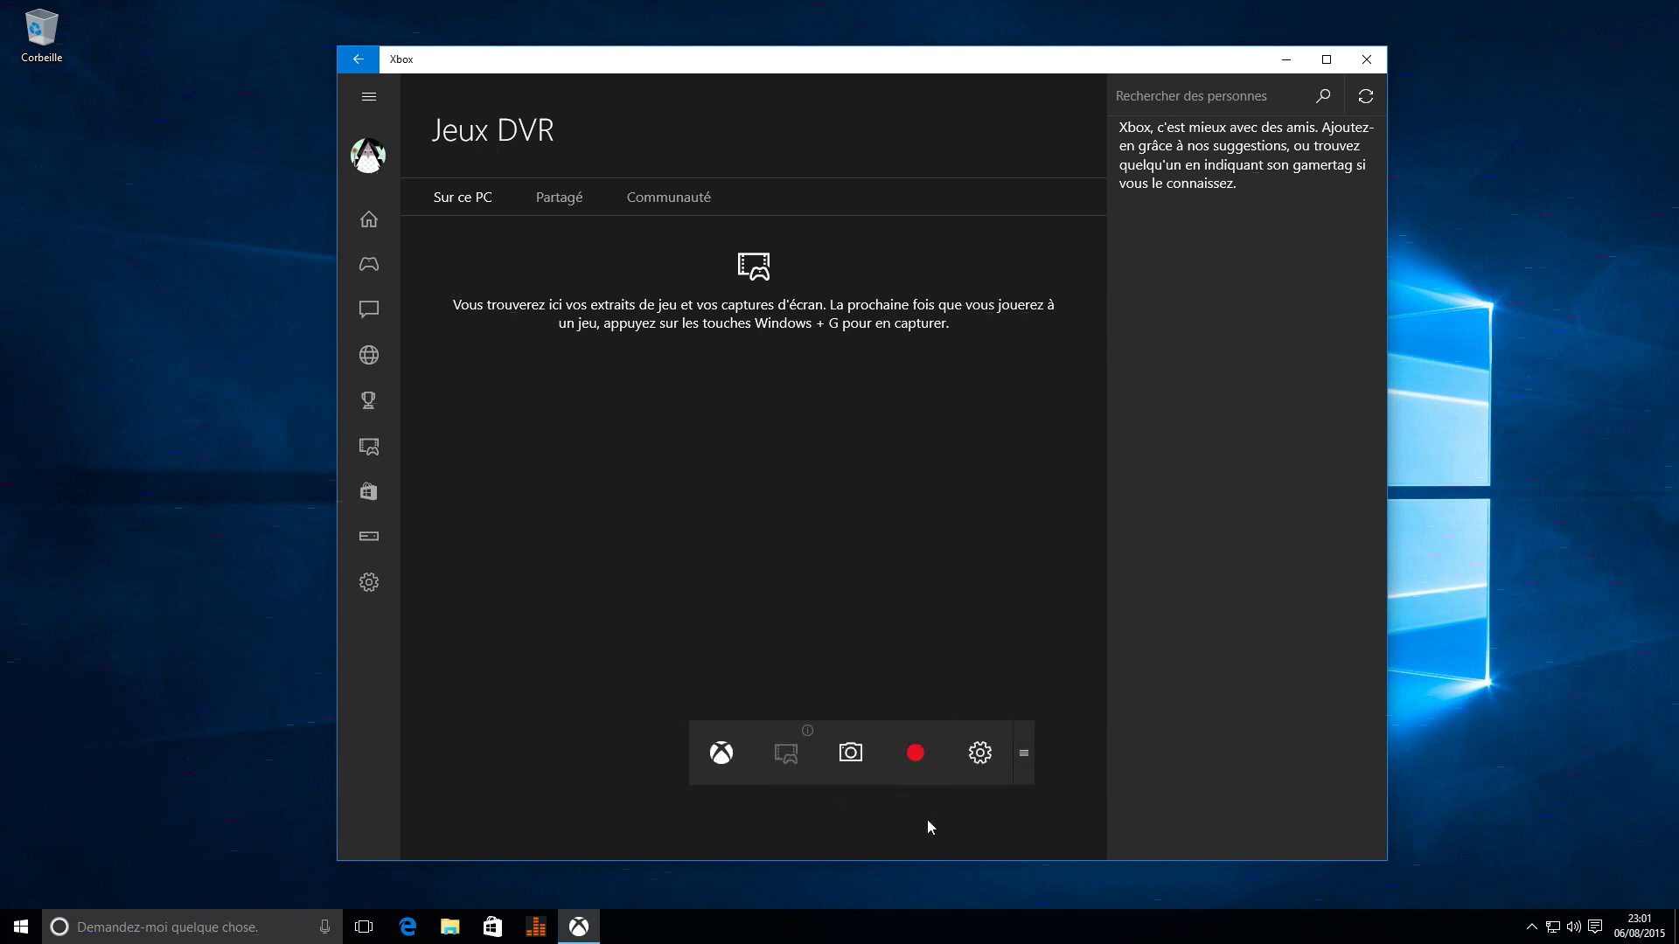
left_click(747, 586)
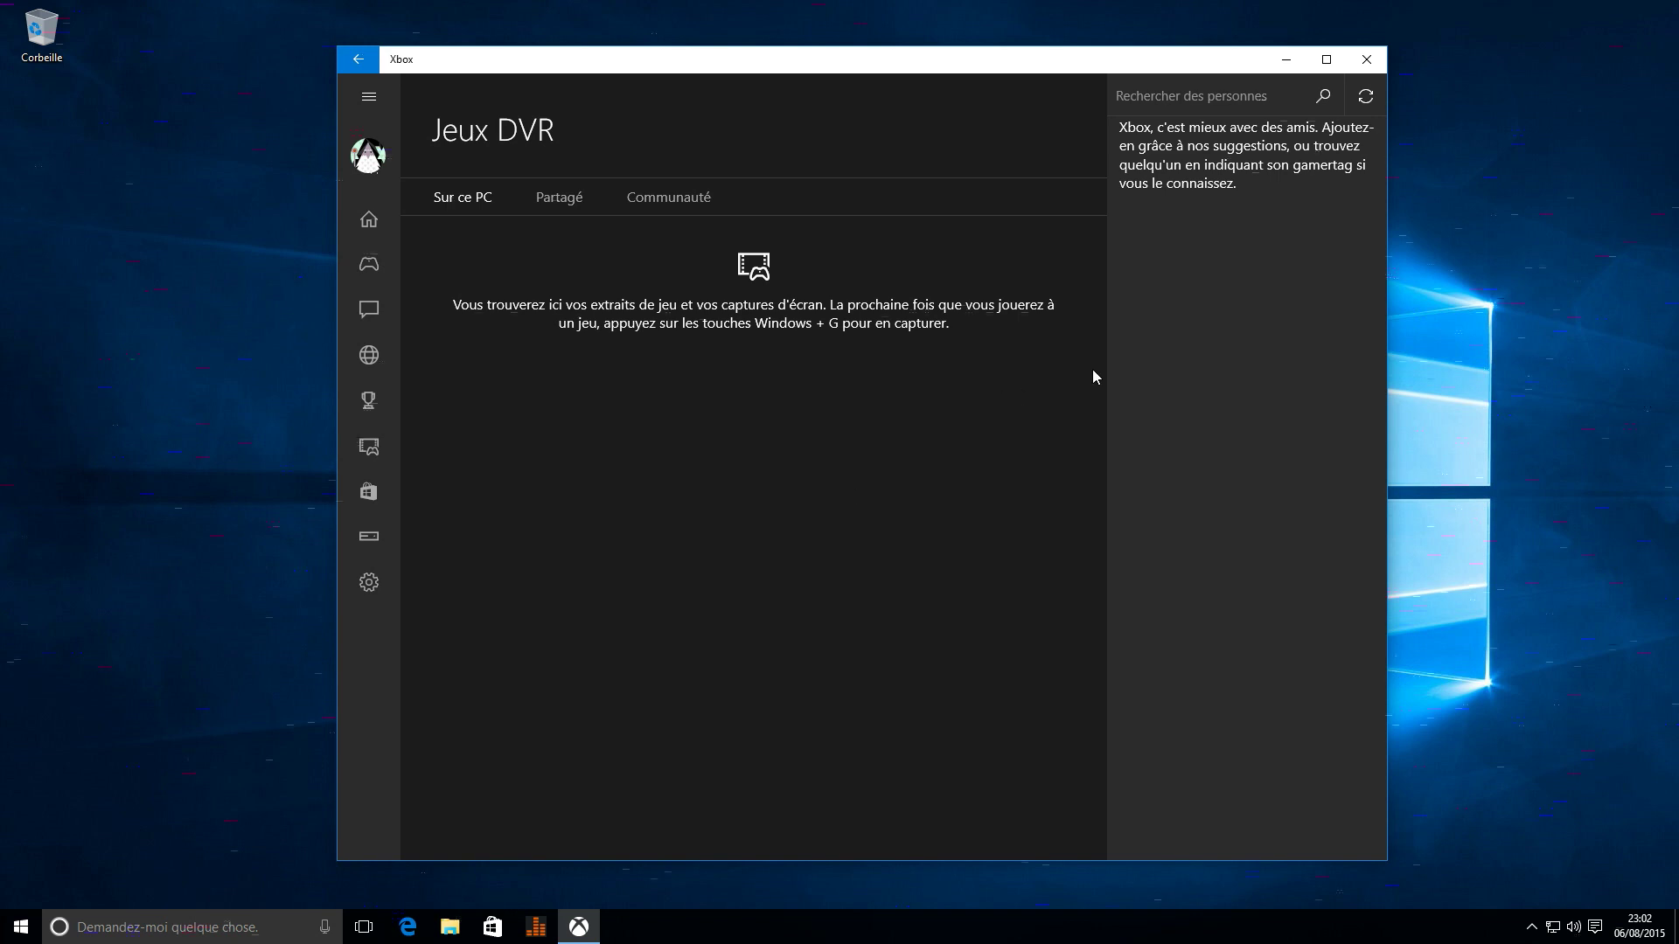
left_click_drag(1119, 62, 1014, 69)
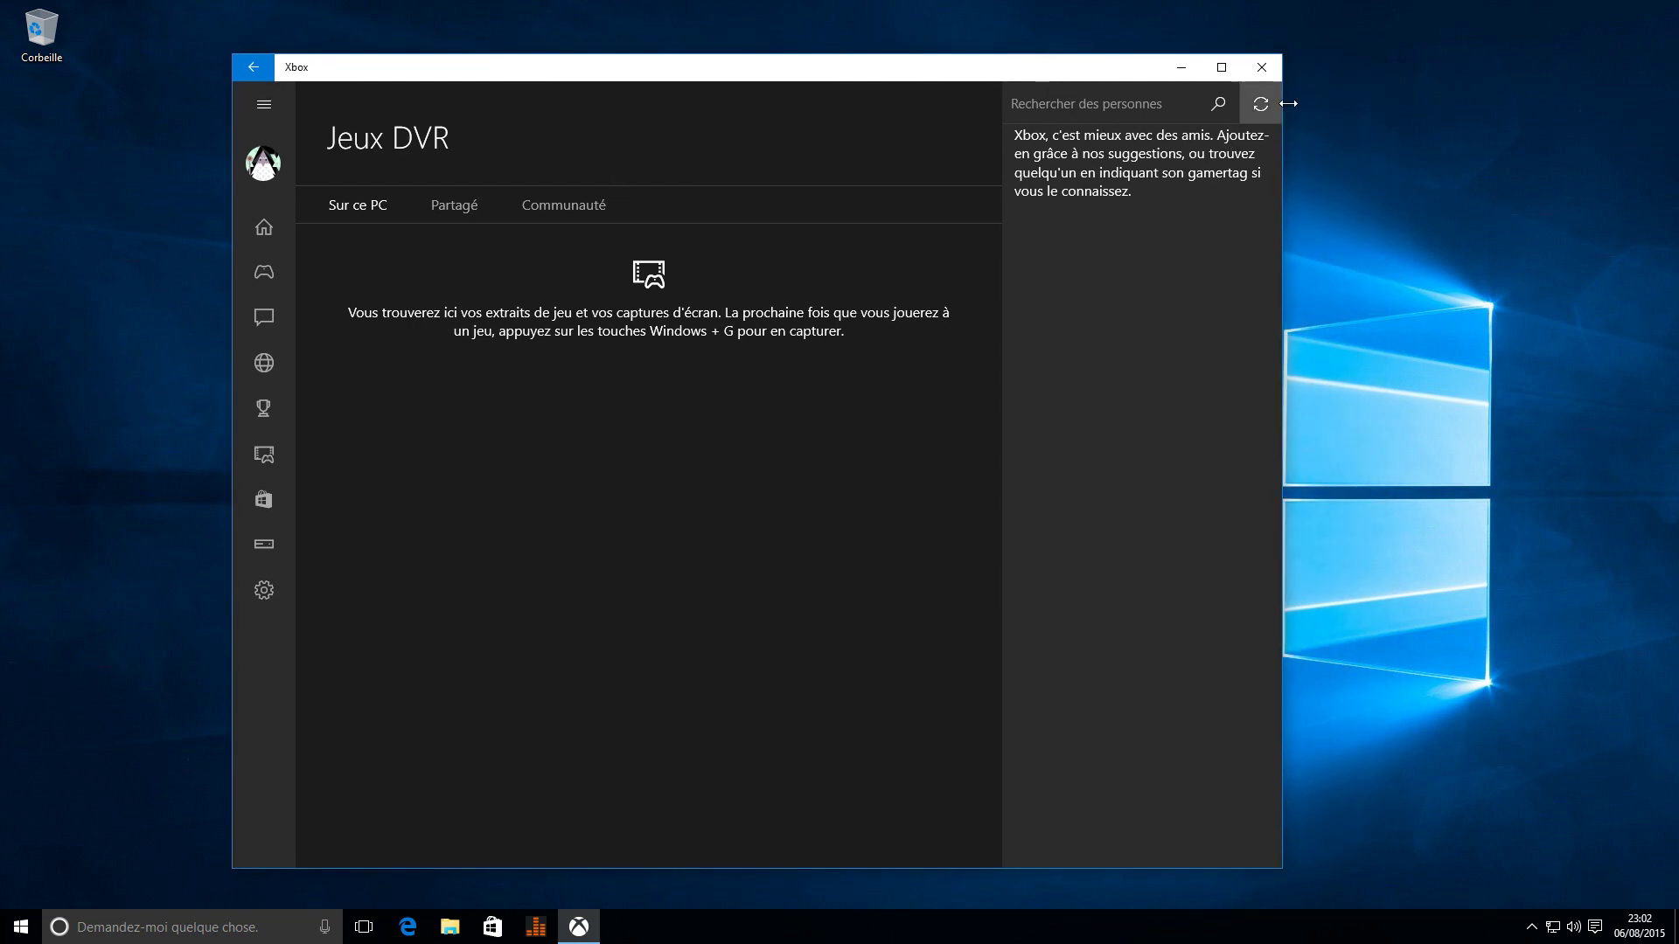